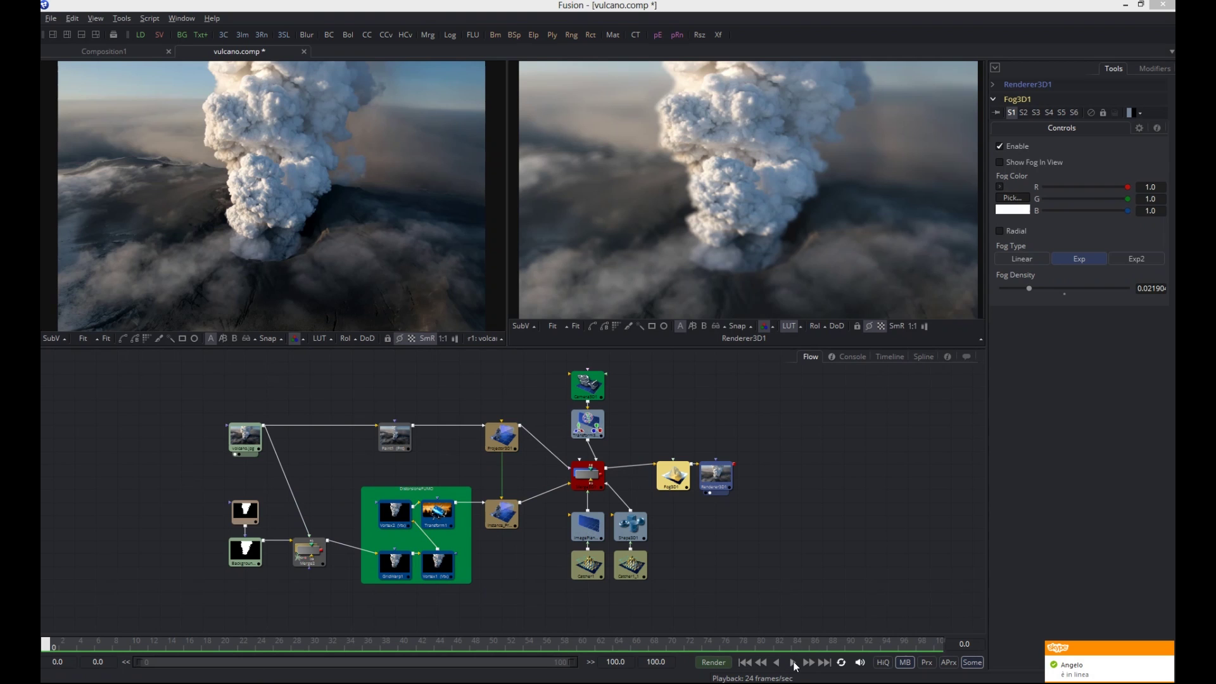
Play back the finished volcano comp and slide the 'Animating a Still' tutorial window aside
click(792, 662)
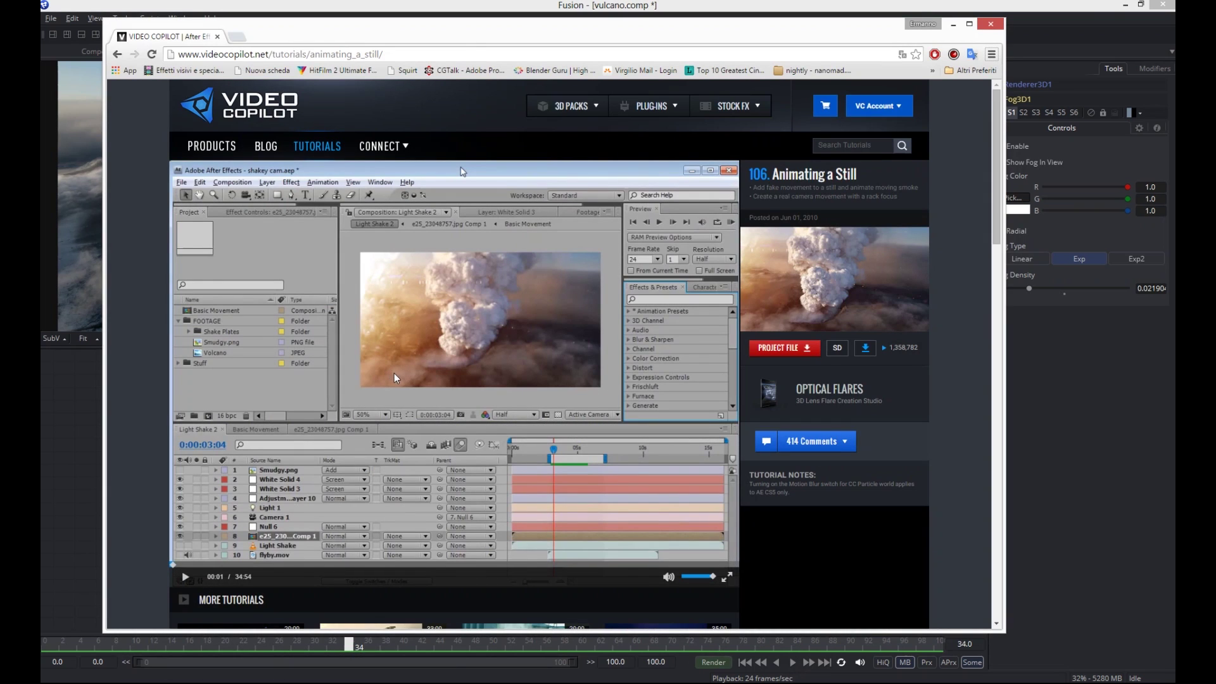
drag(358, 37, 410, 37)
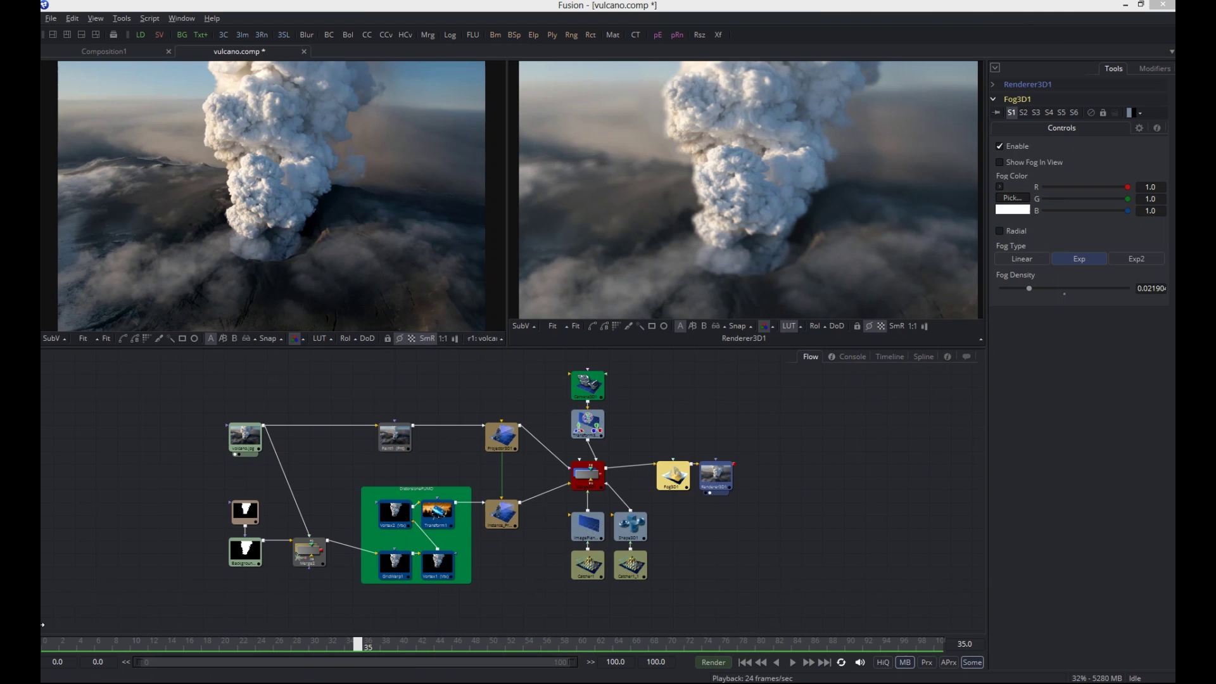
Move the volcano.jpg loader left and the renderer right, then create the new Composition3
drag(248, 450, 161, 450)
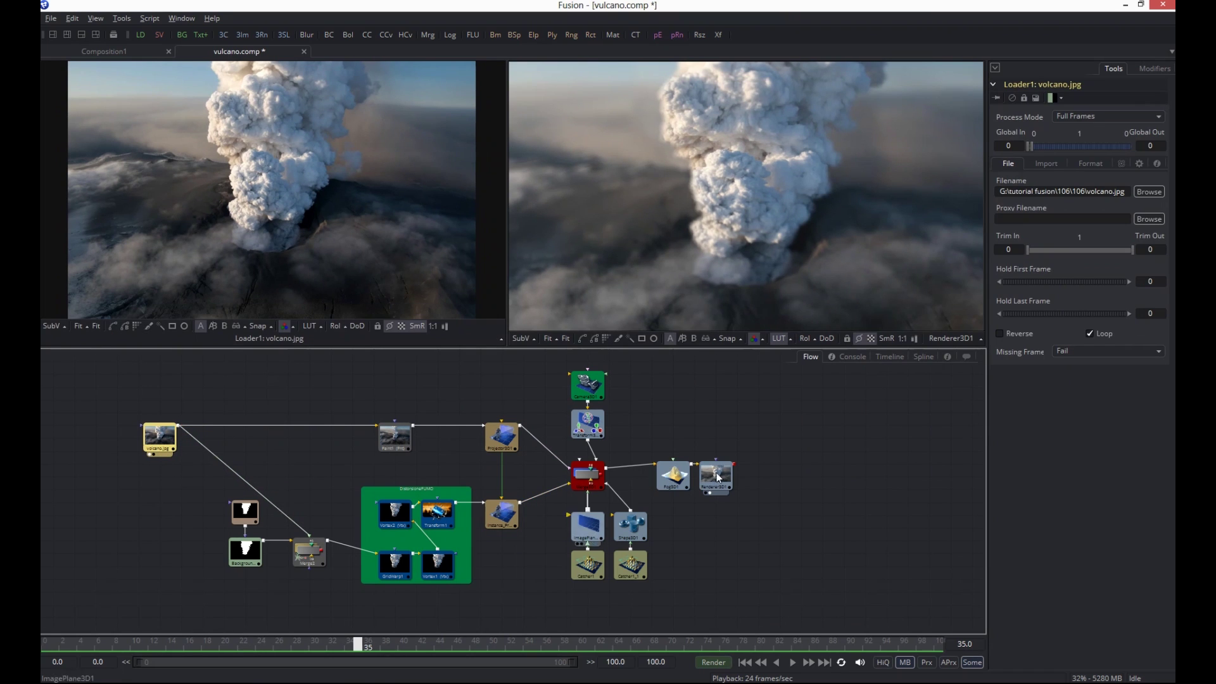
drag(725, 475, 825, 476)
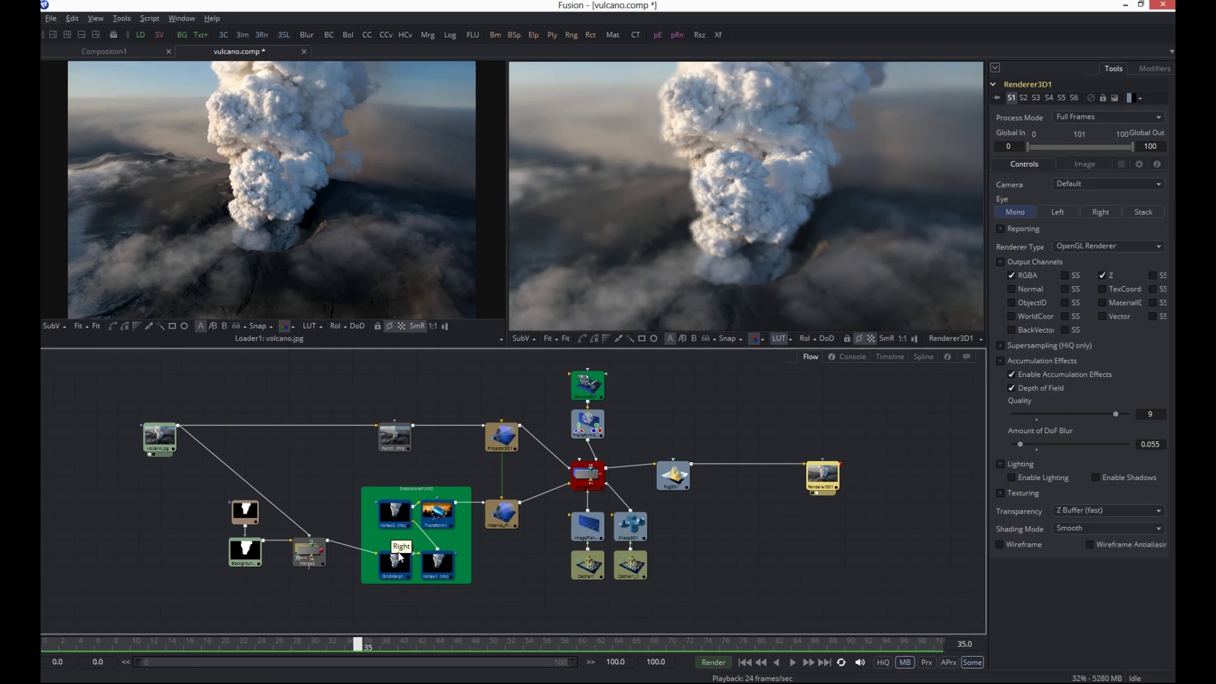
click(52, 19)
click(64, 38)
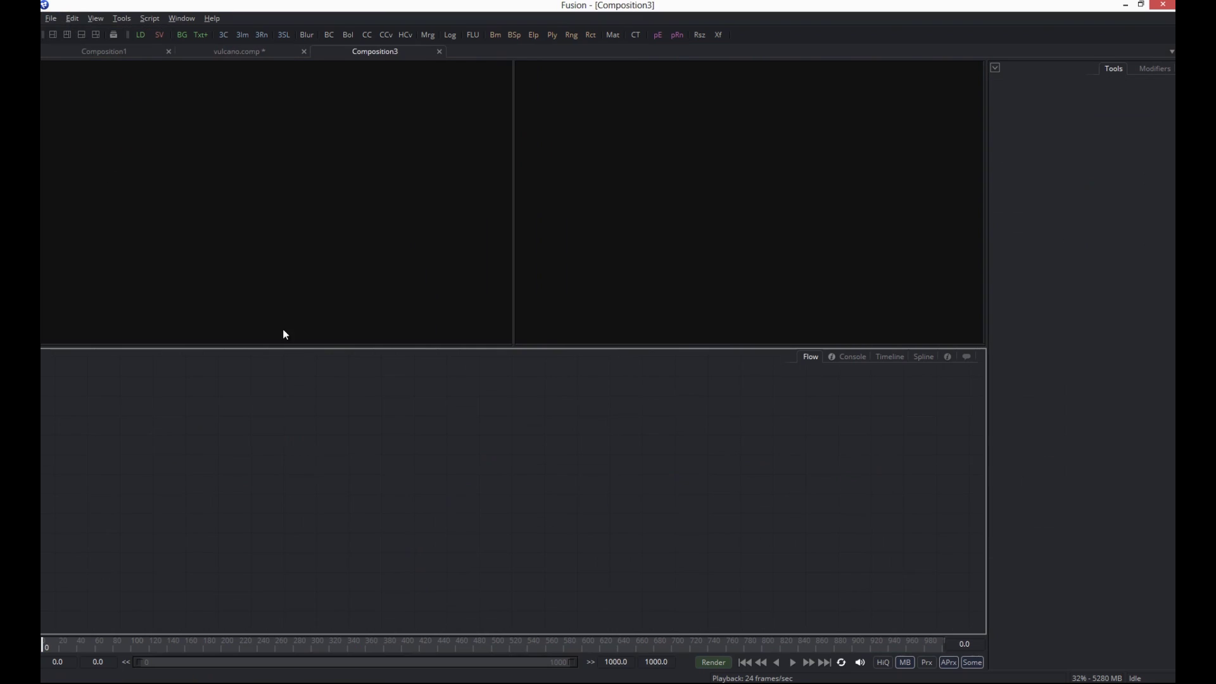
Drag volcano.jpg from the Explorer folder into Composition3's Flow and shift the node right
key(alt+Tab)
drag(433, 245, 162, 450)
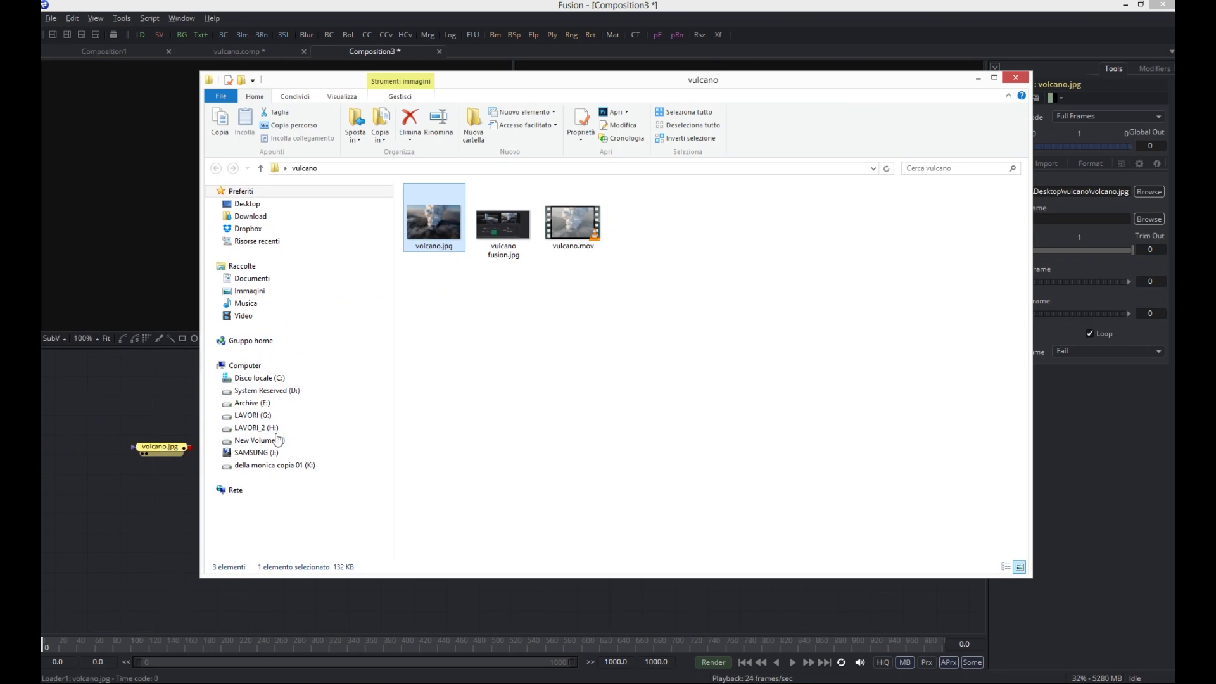
click(979, 77)
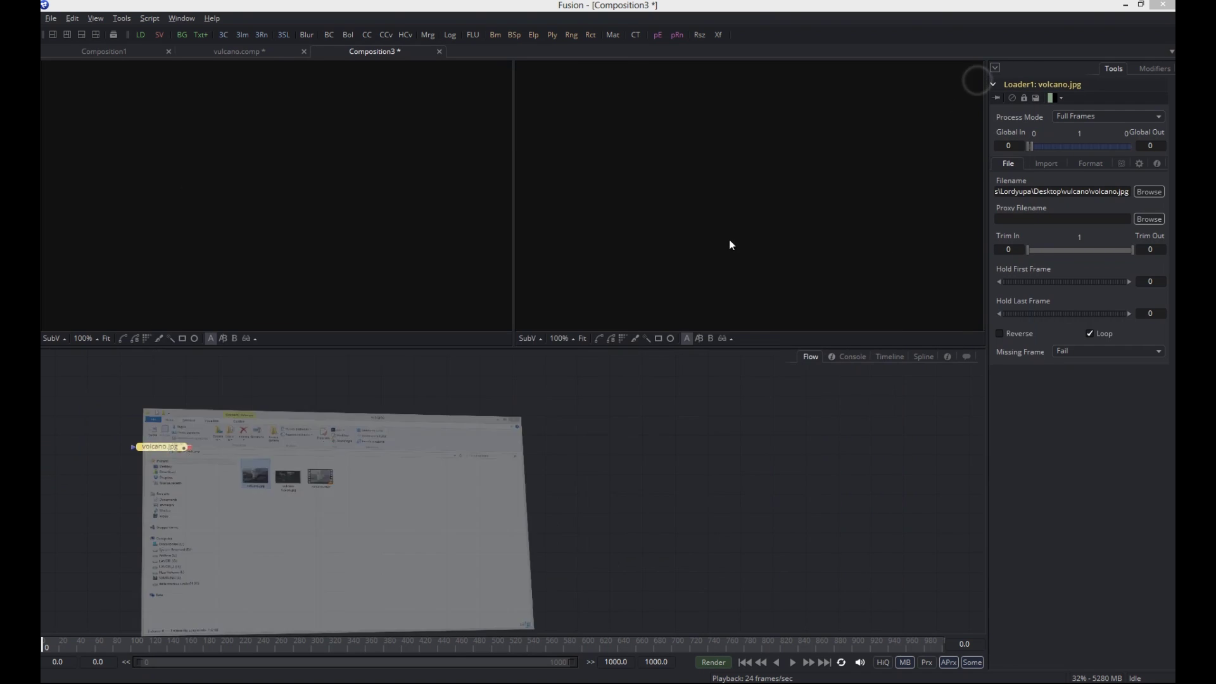
drag(163, 448, 326, 436)
click(444, 481)
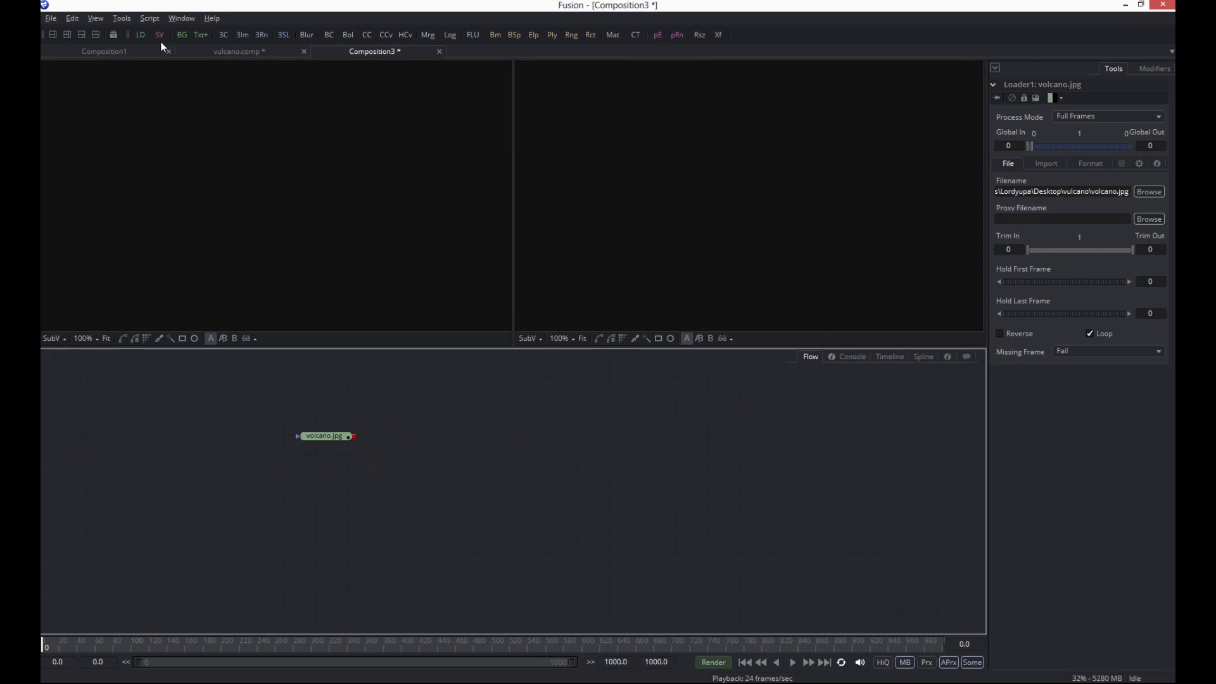
Add a Loader reading volcano.jpg and delete the duplicate loader
click(140, 35)
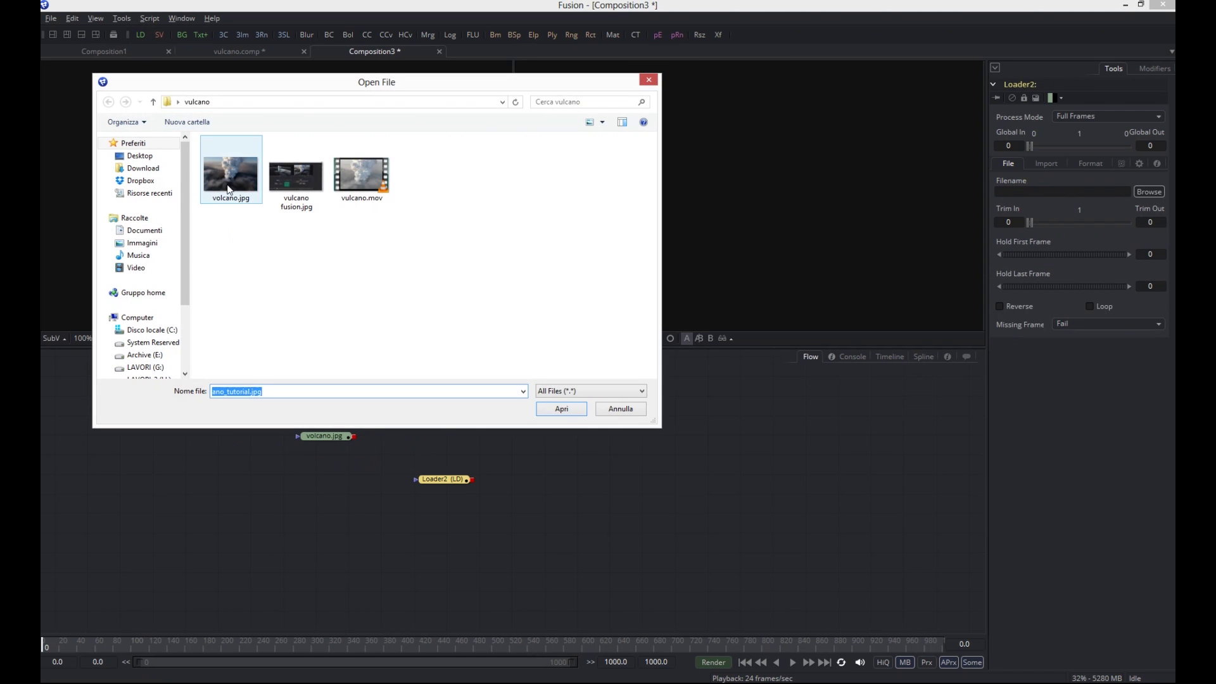
click(229, 189)
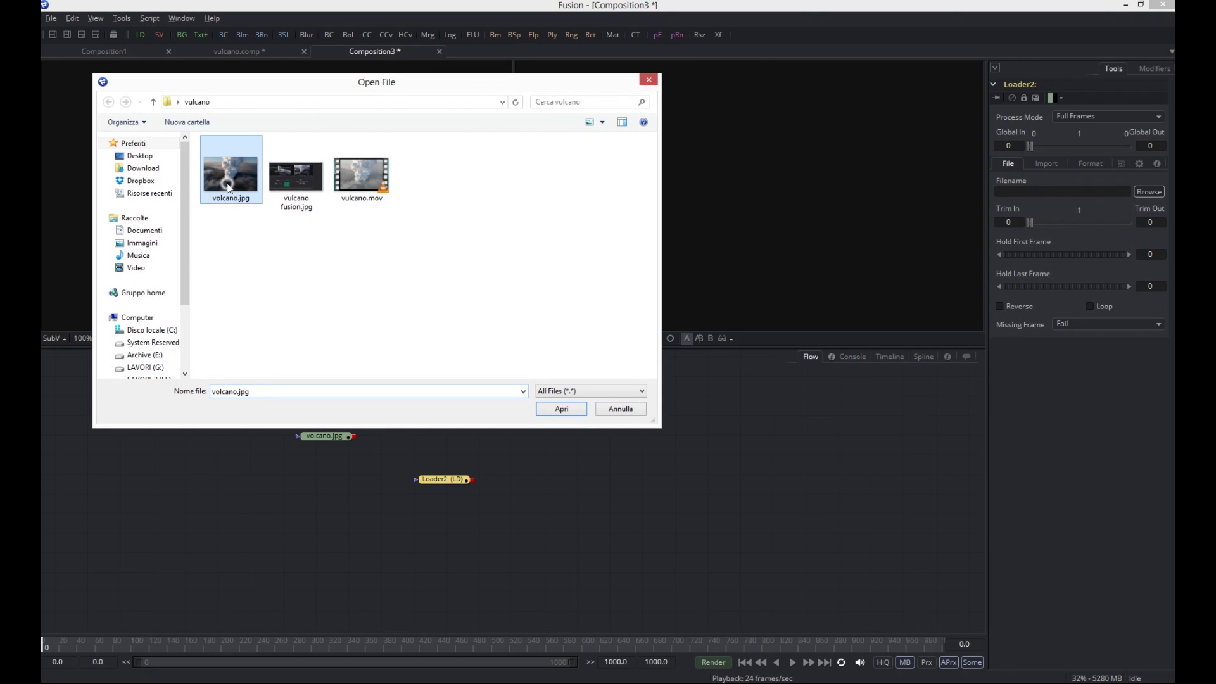
click(572, 413)
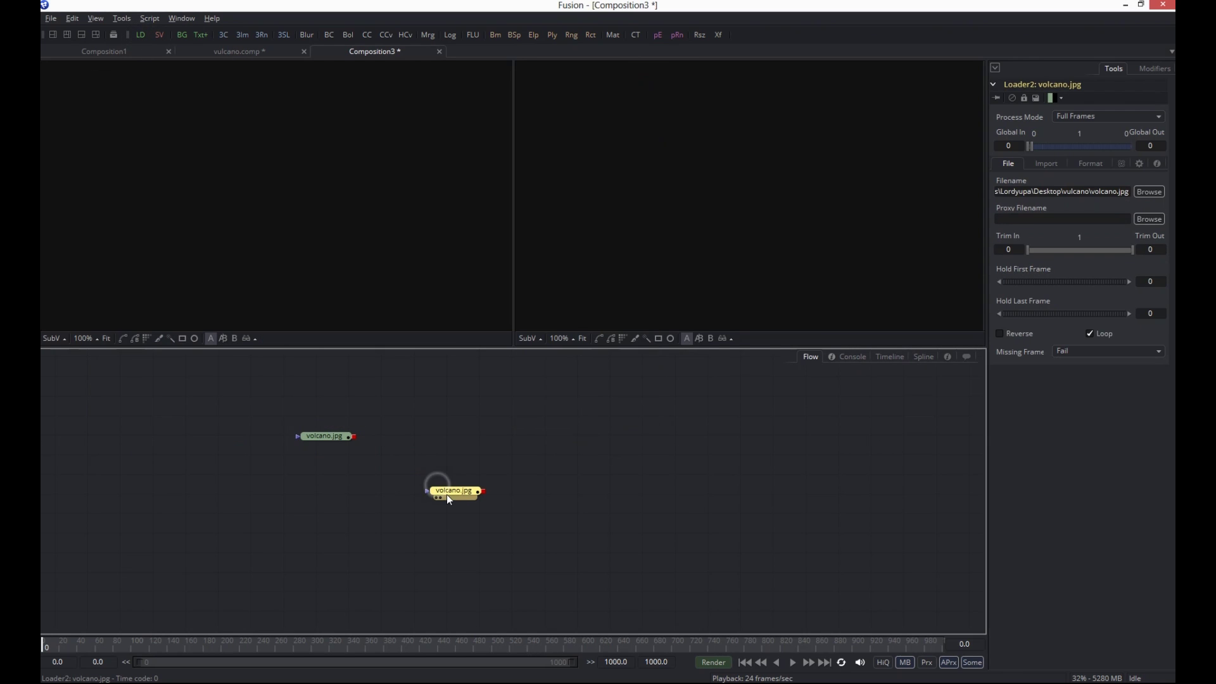
key(Delete)
Arrange the Flow to Grid and force all nodes to show picture tiles
drag(360, 461, 352, 438)
right_click(534, 409)
mouse_move(534, 413)
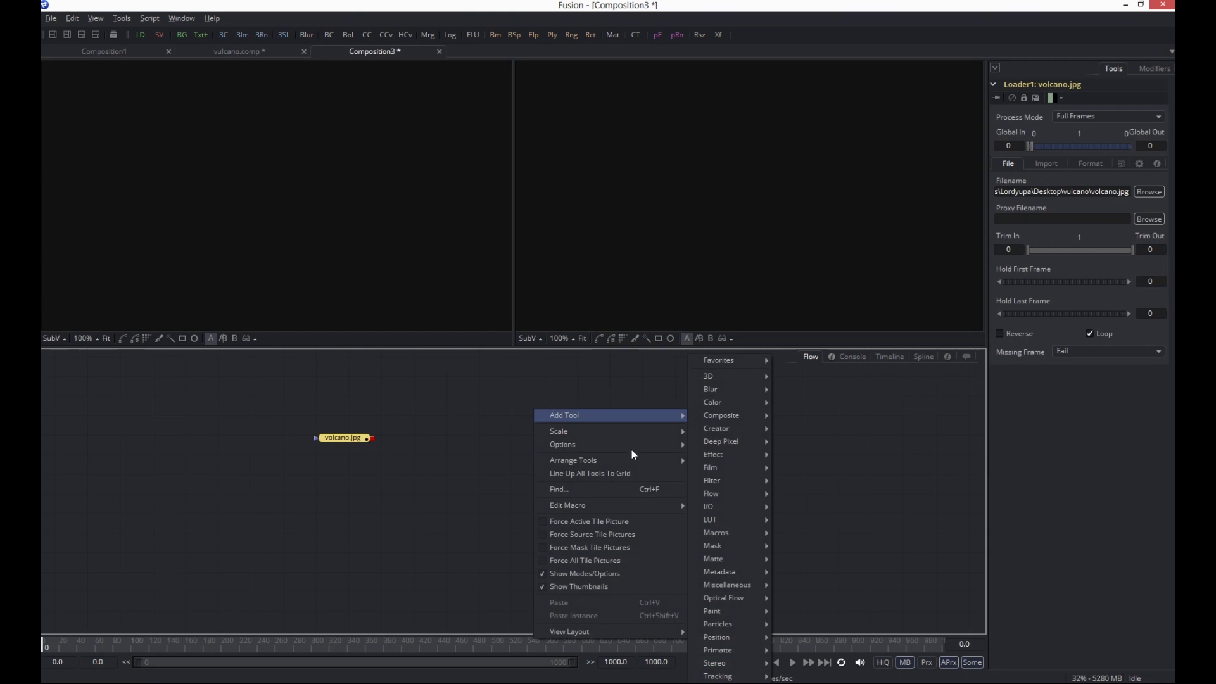
mouse_move(629, 461)
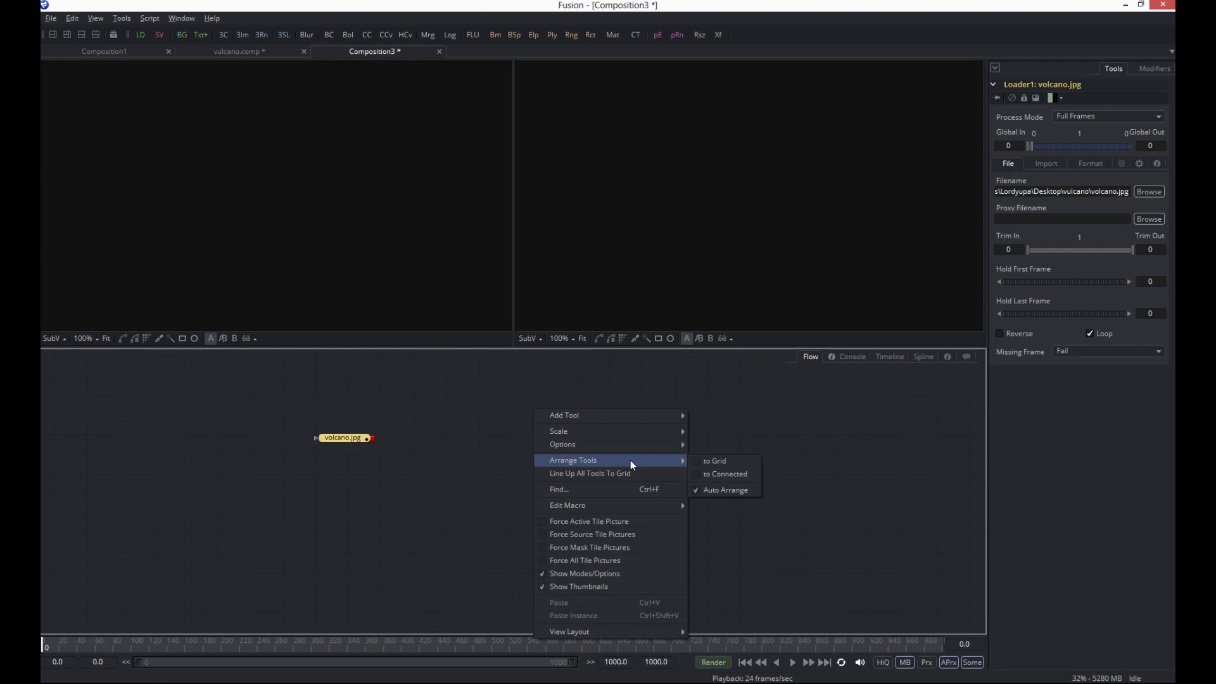
click(698, 462)
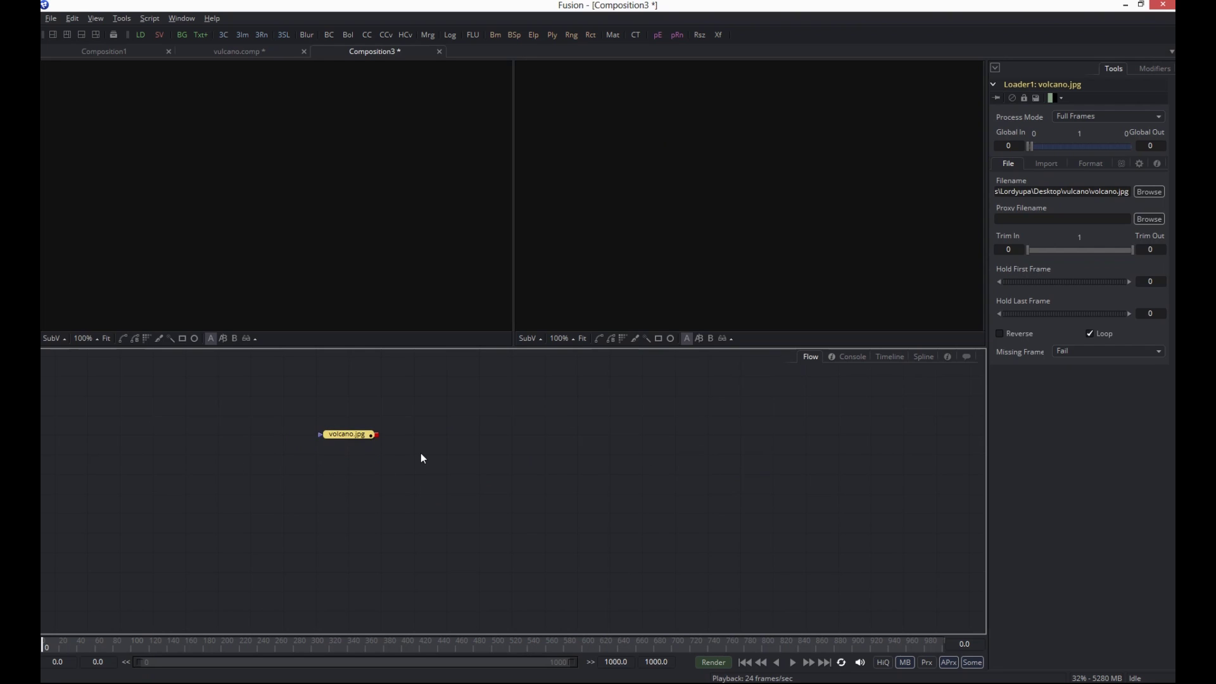
right_click(235, 393)
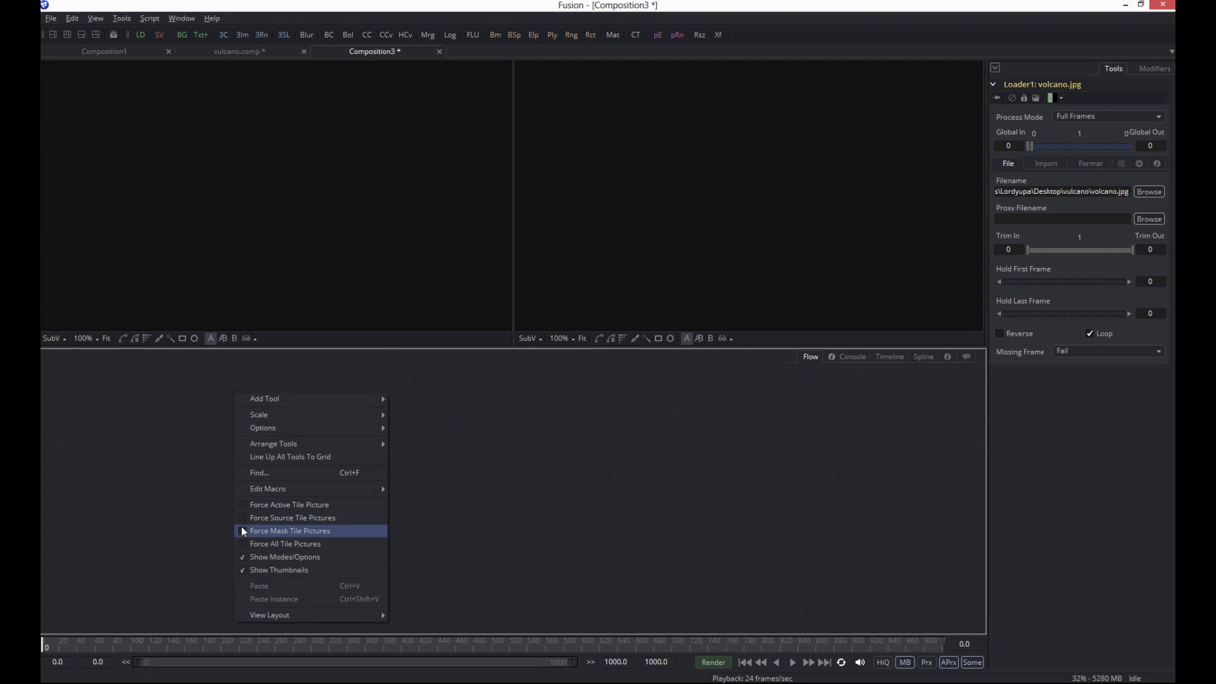
click(247, 543)
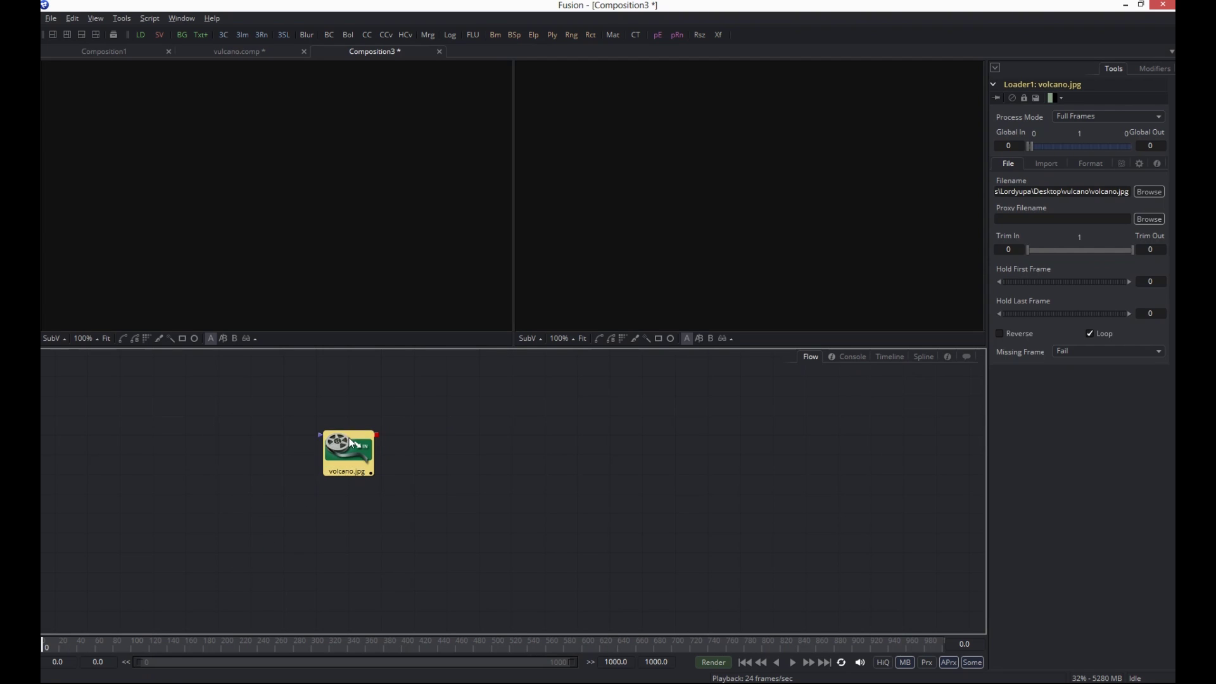
Display the volcano.jpg node in the left viewer only, clearing the right viewer
drag(330, 447, 299, 294)
drag(357, 451, 609, 255)
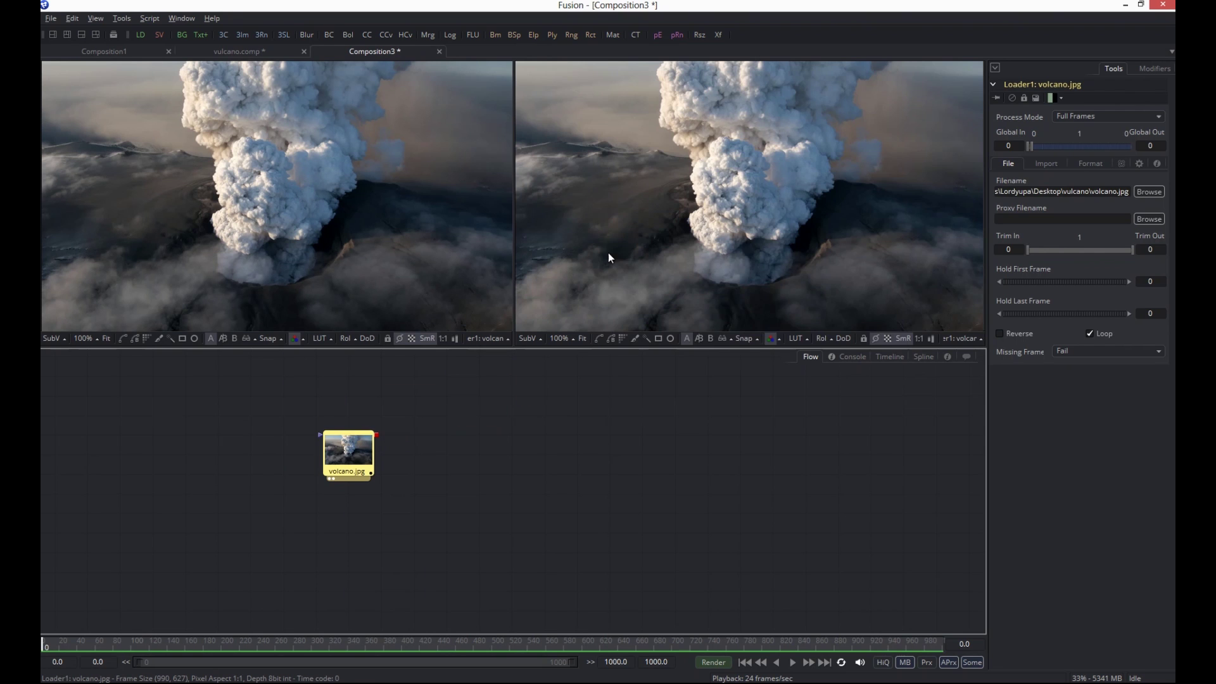
click(331, 480)
click(331, 481)
click(331, 480)
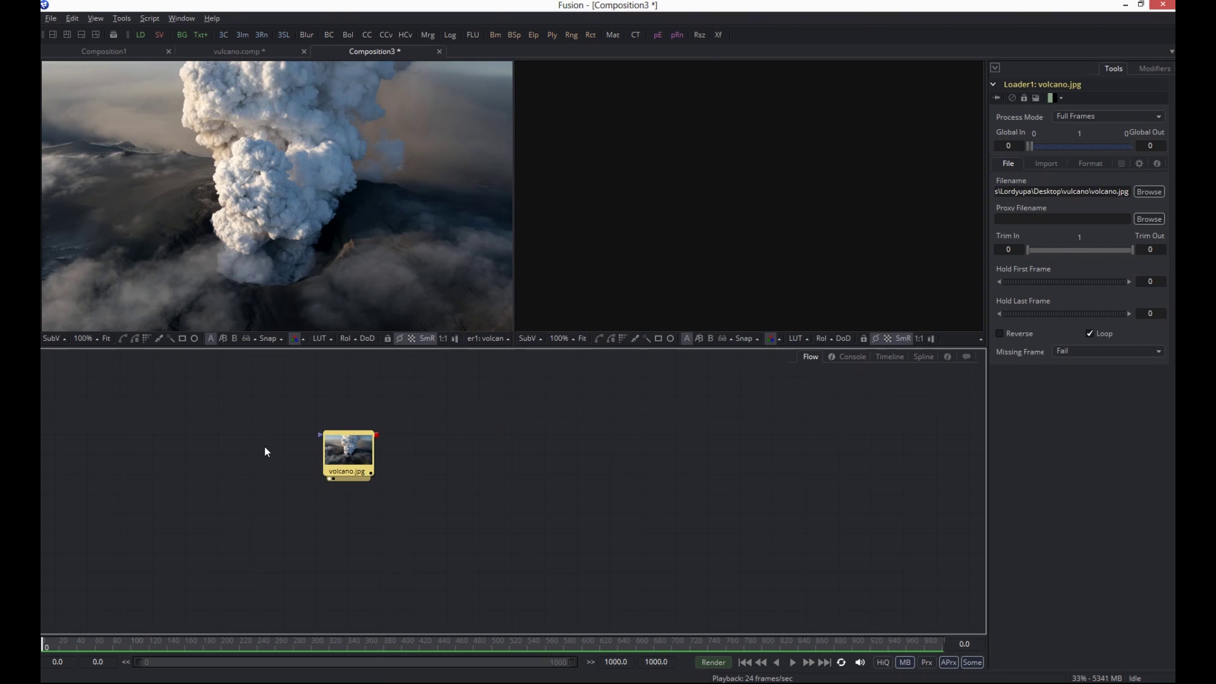
drag(358, 460, 355, 421)
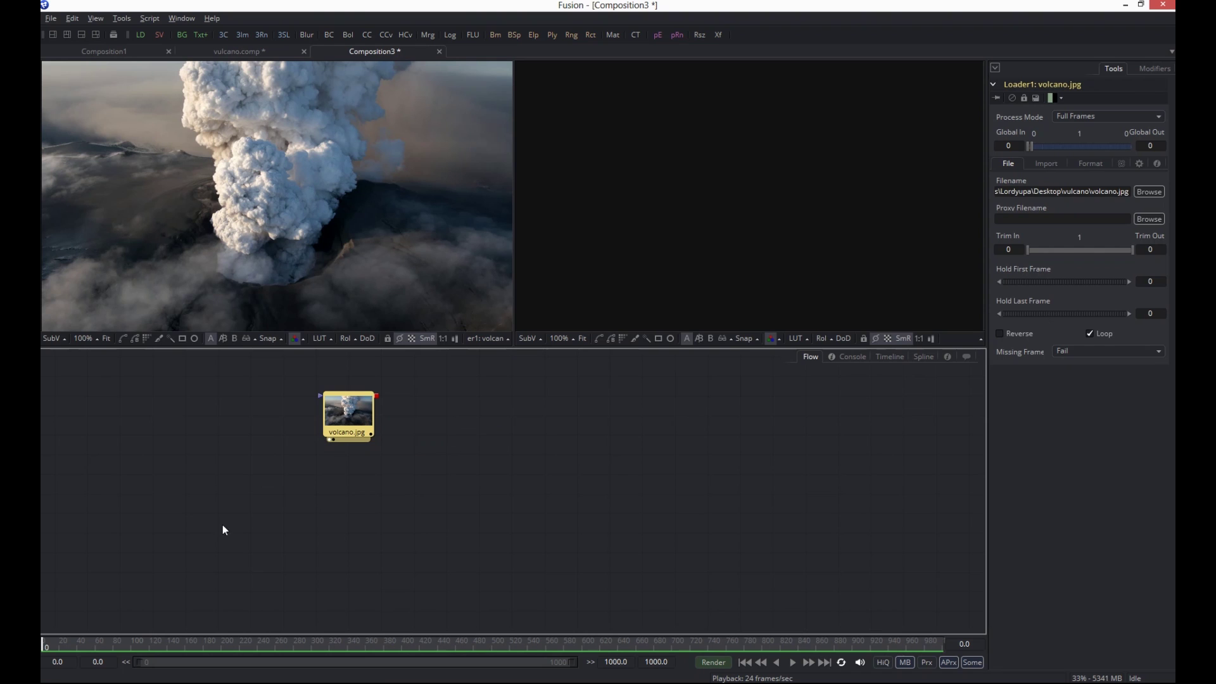
Open the Bins library of tools
right_click(430, 420)
mouse_move(459, 422)
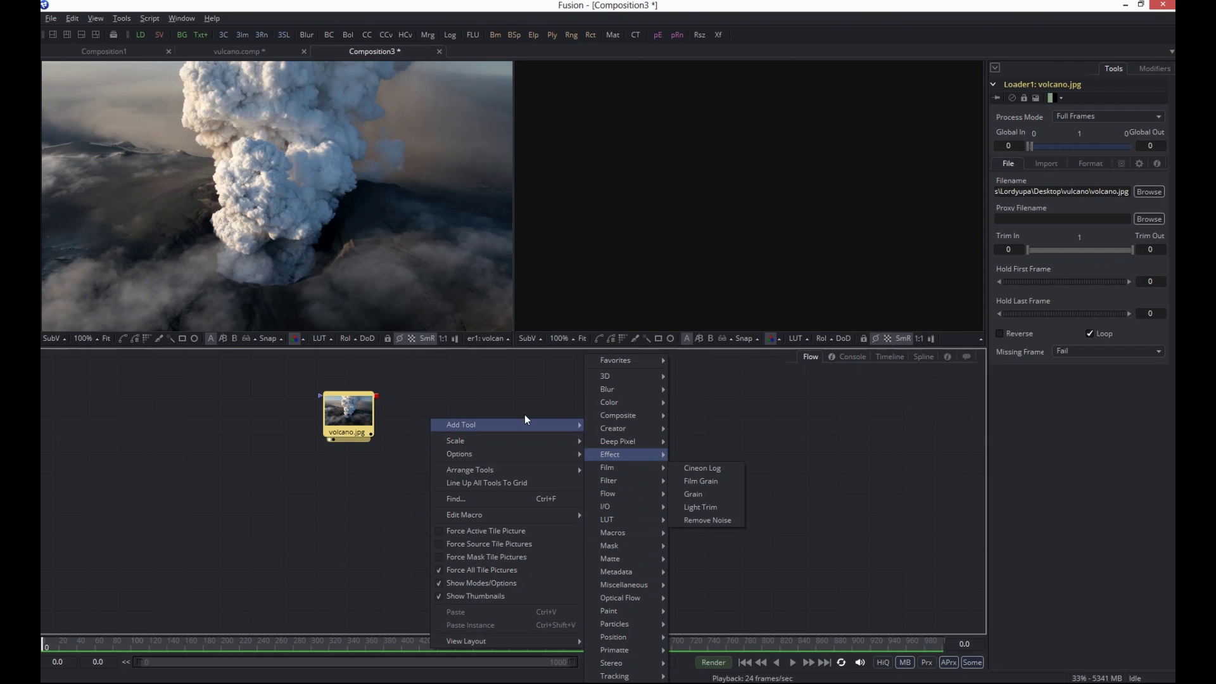
click(514, 402)
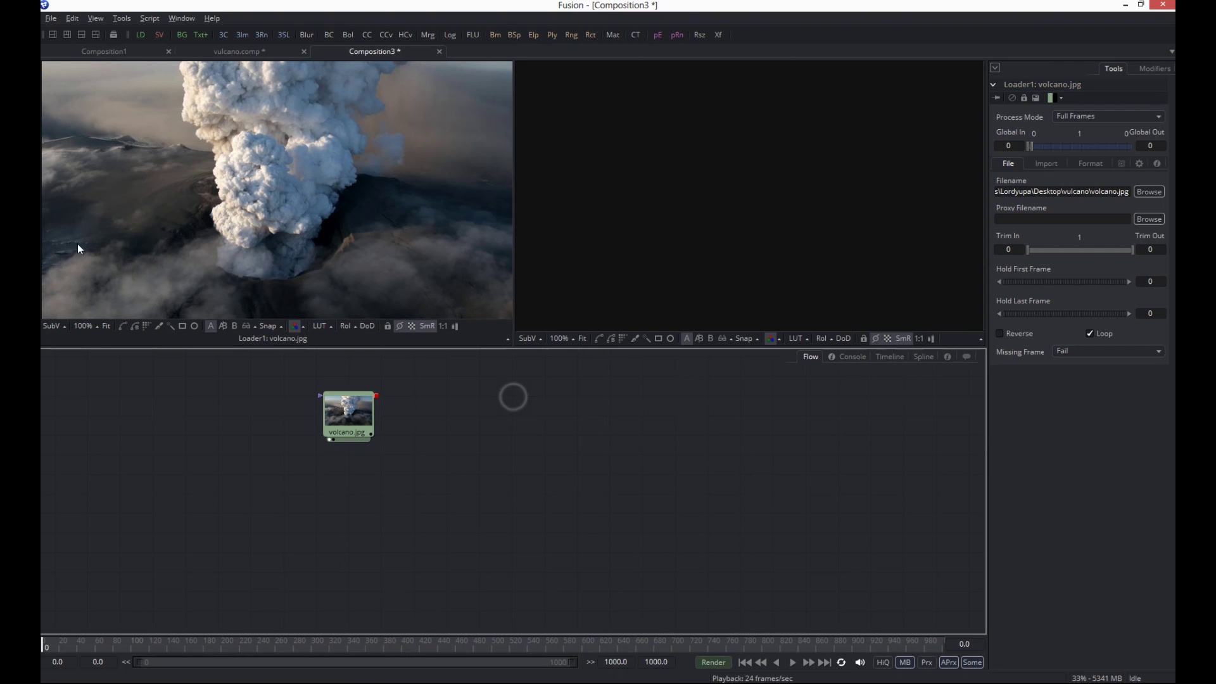
click(114, 35)
Add a Paint node from the library's Paint category and place Paint1 beside volcano.jpg
drag(537, 130, 565, 96)
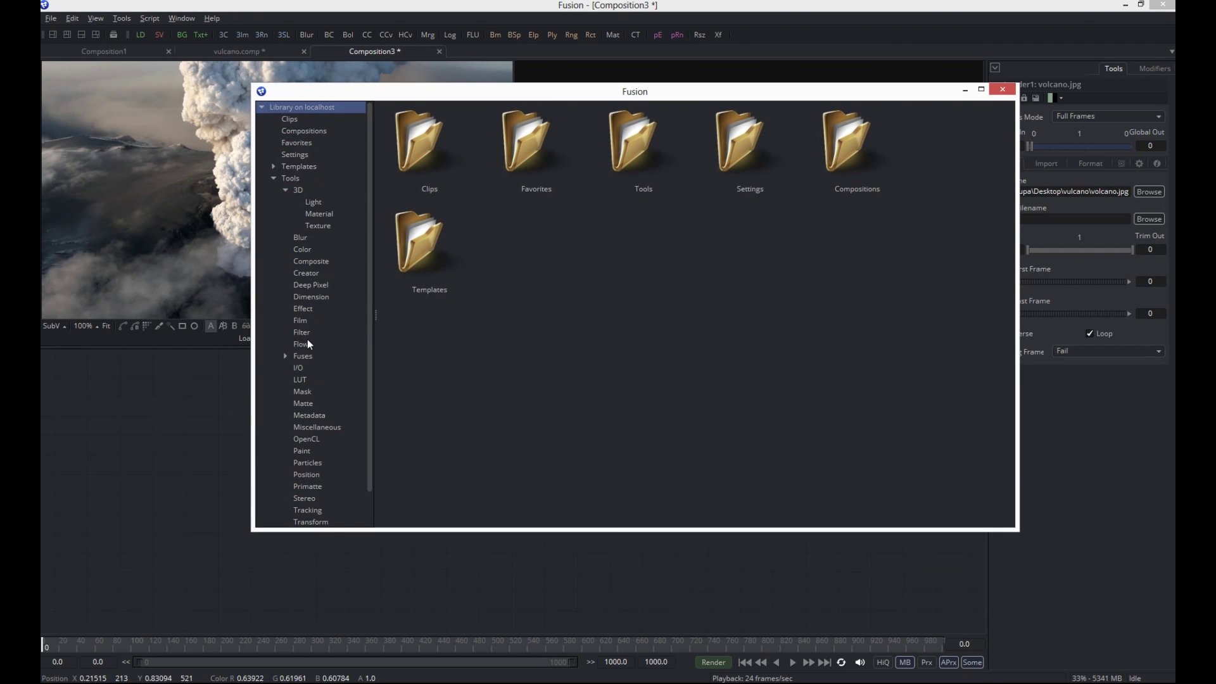
click(304, 332)
click(309, 297)
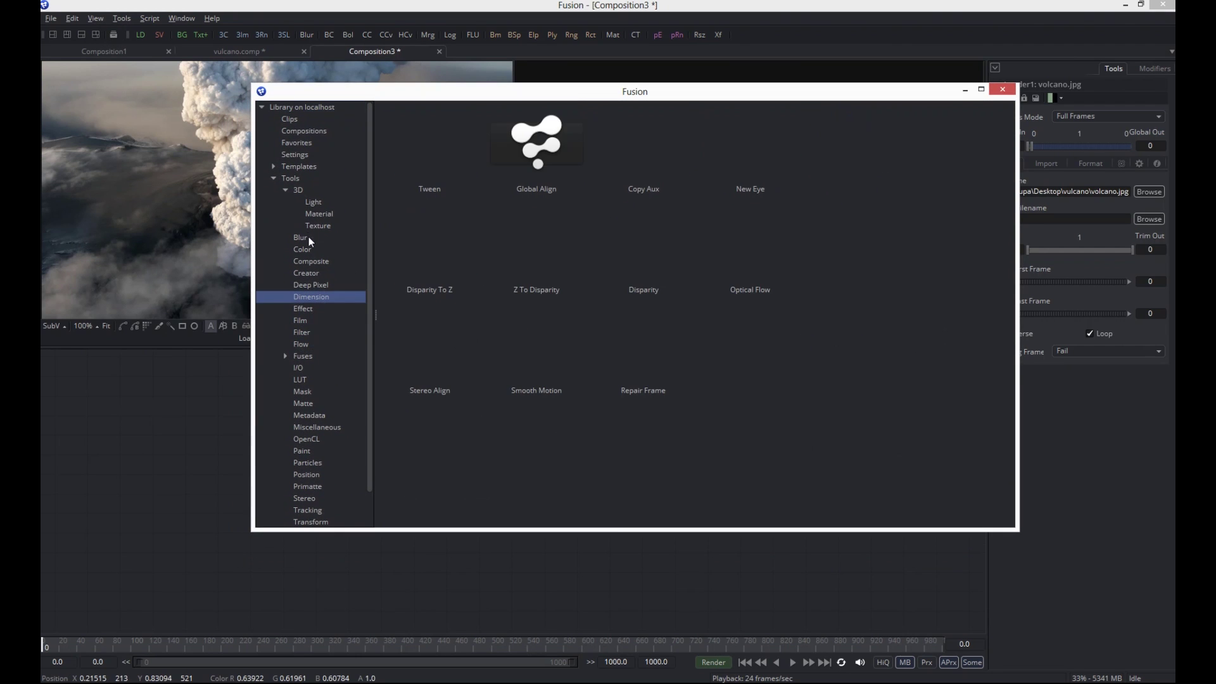
click(310, 250)
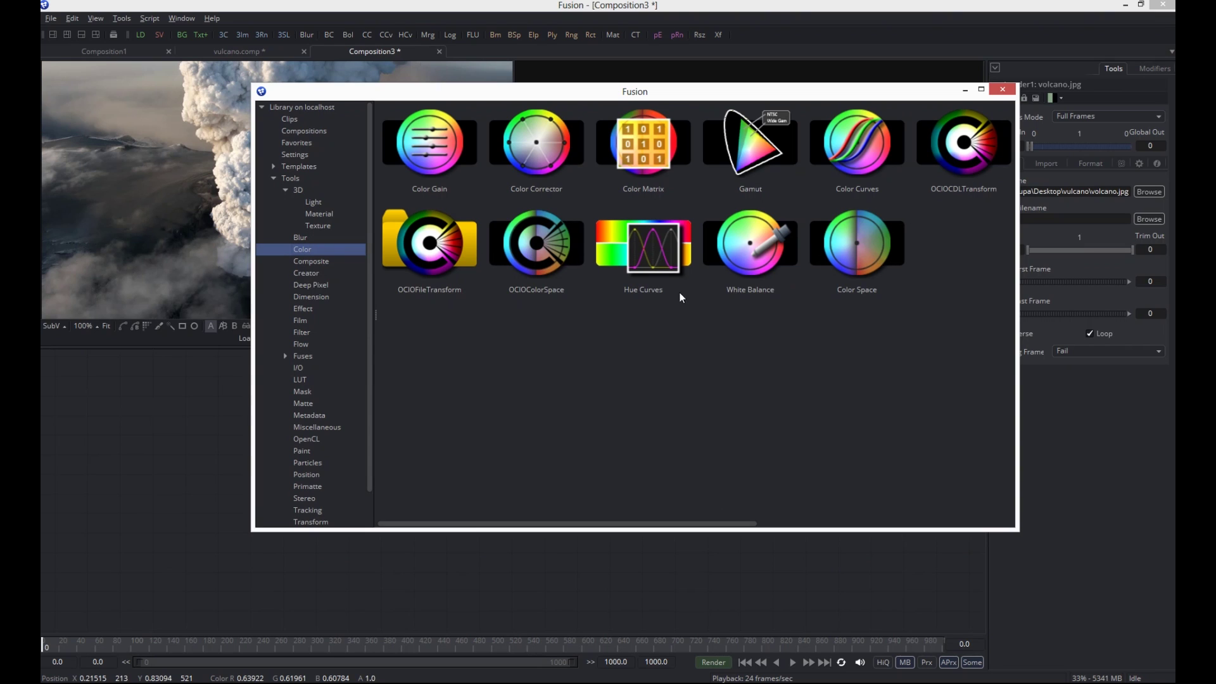
scroll(369, 364, down, 1)
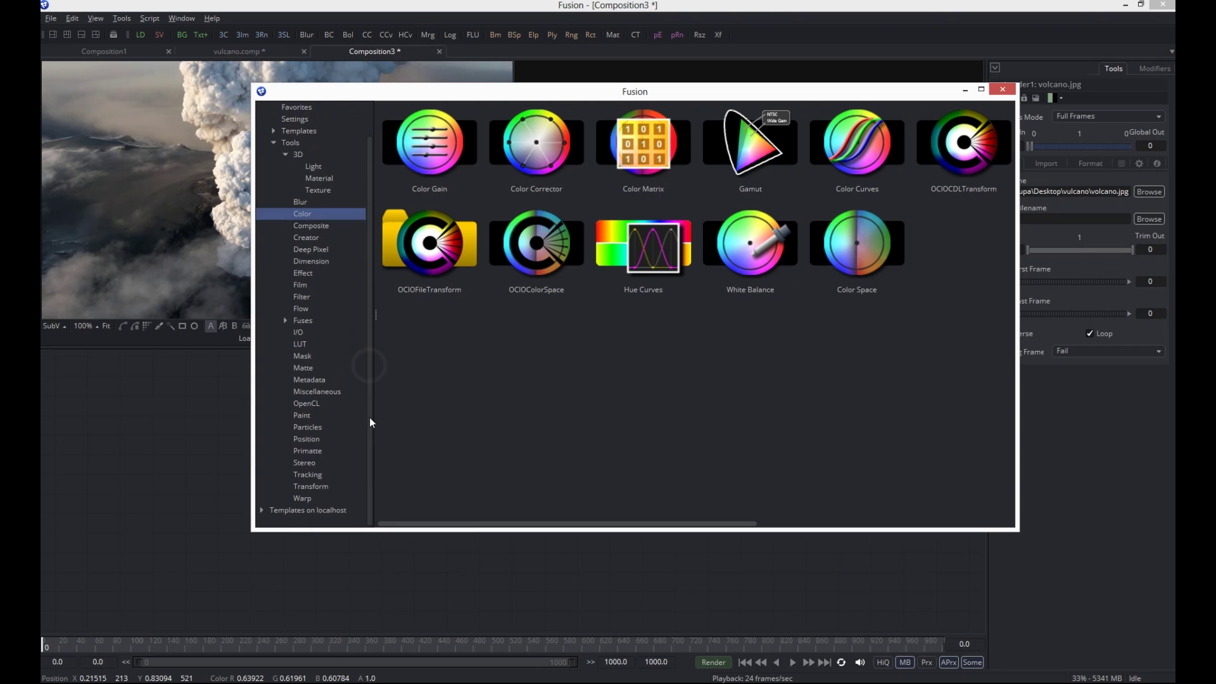
click(304, 415)
double_click(412, 186)
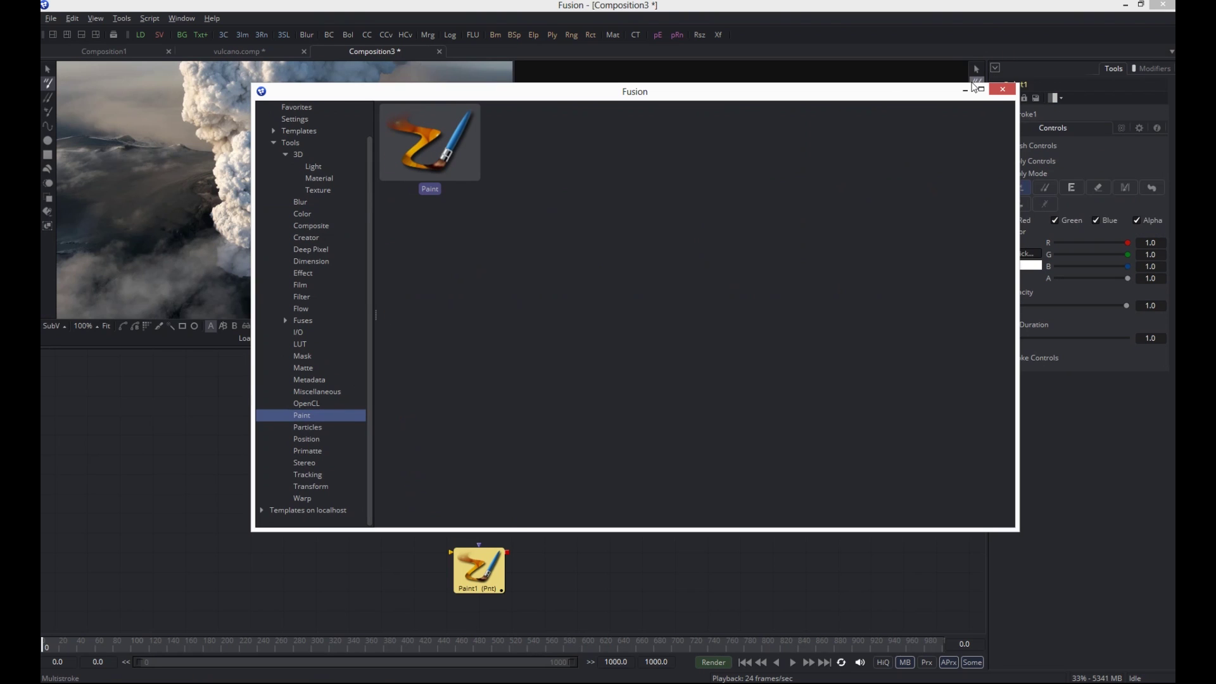
click(965, 90)
drag(480, 567, 447, 409)
Connect volcano.jpg into Paint1 and show Paint1's output in both viewers
drag(377, 396, 420, 396)
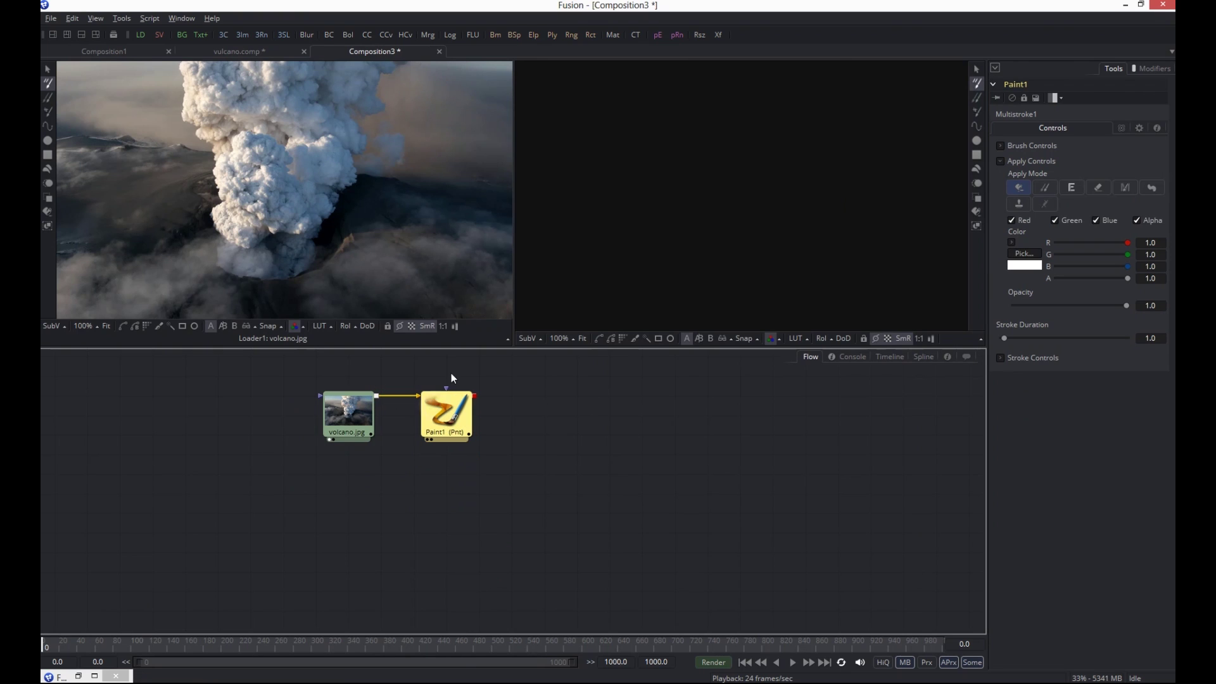
click(431, 439)
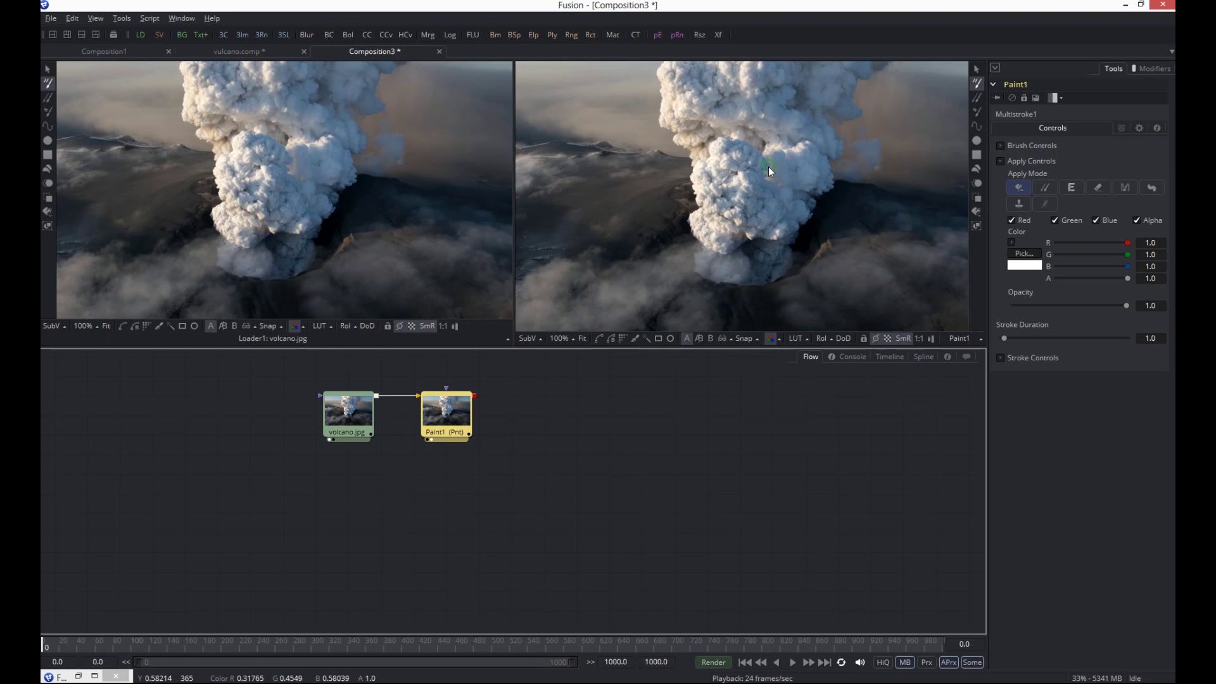
click(429, 440)
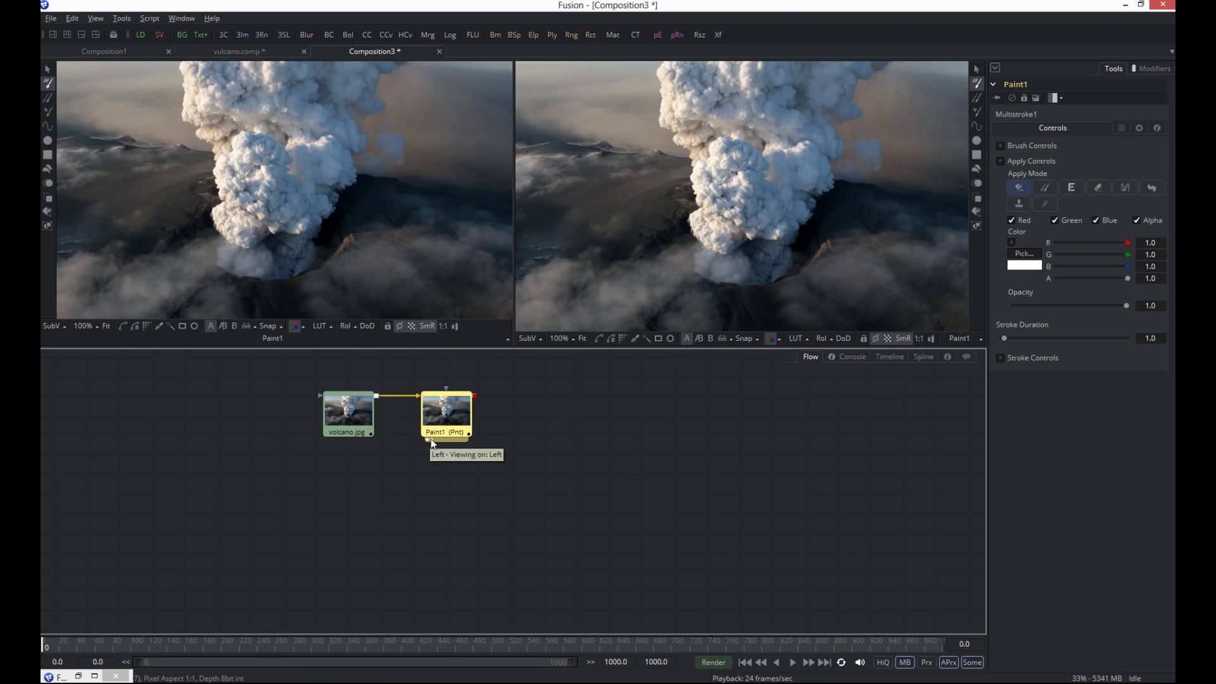
Choose the Stroke paint tool and zoom the left viewer onto the smoke plume
click(52, 86)
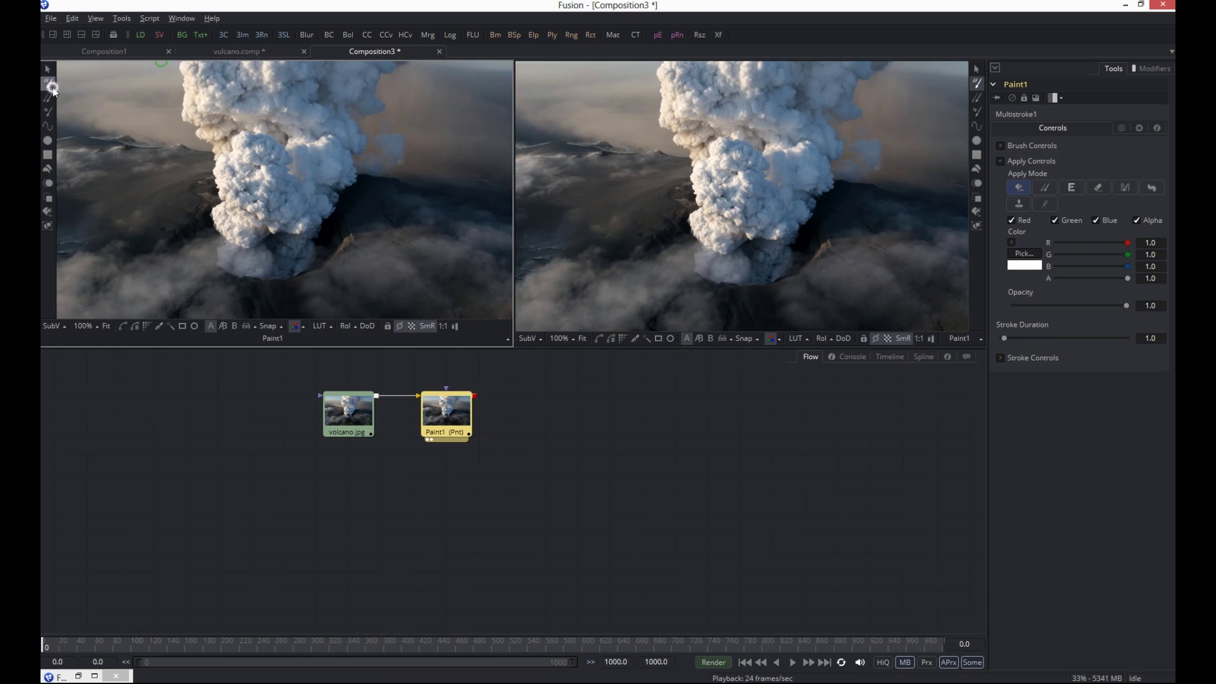
click(47, 112)
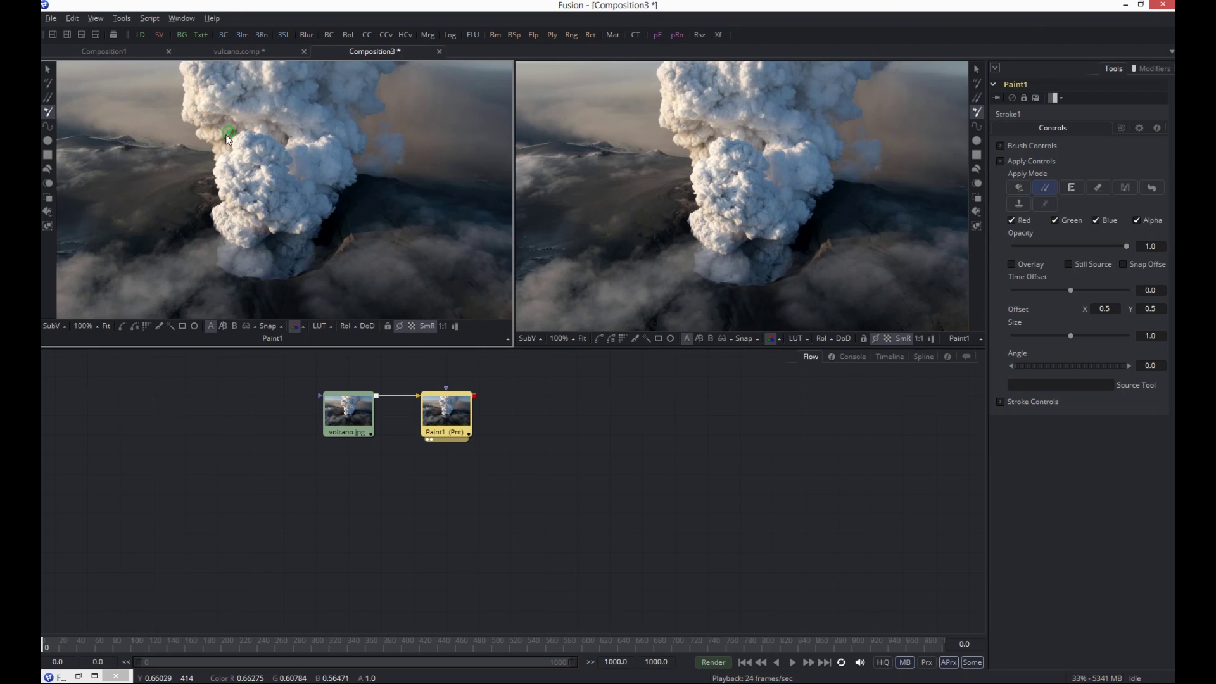
drag(225, 131, 318, 242)
scroll(284, 168, up, 4)
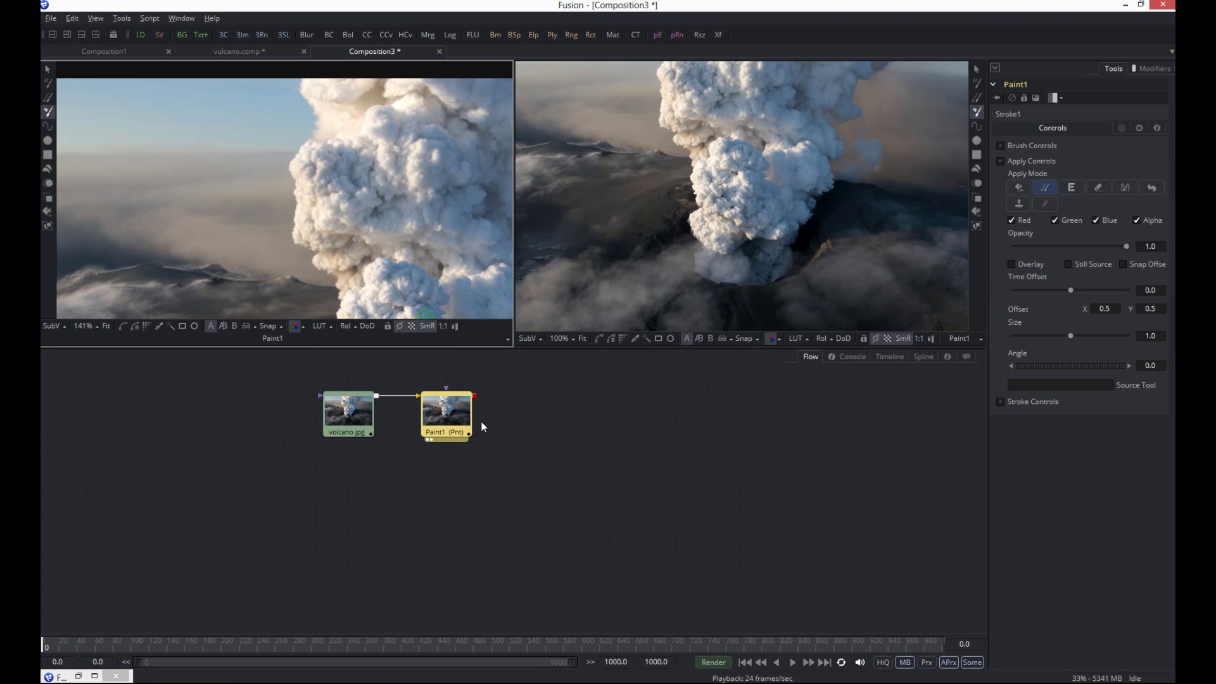
Enlarge the clone brush and paint sky over the plume's left edge
click(1001, 146)
mouse_move(1041, 214)
mouse_down()
mouse_move(1064, 214)
mouse_move(1098, 245)
mouse_up()
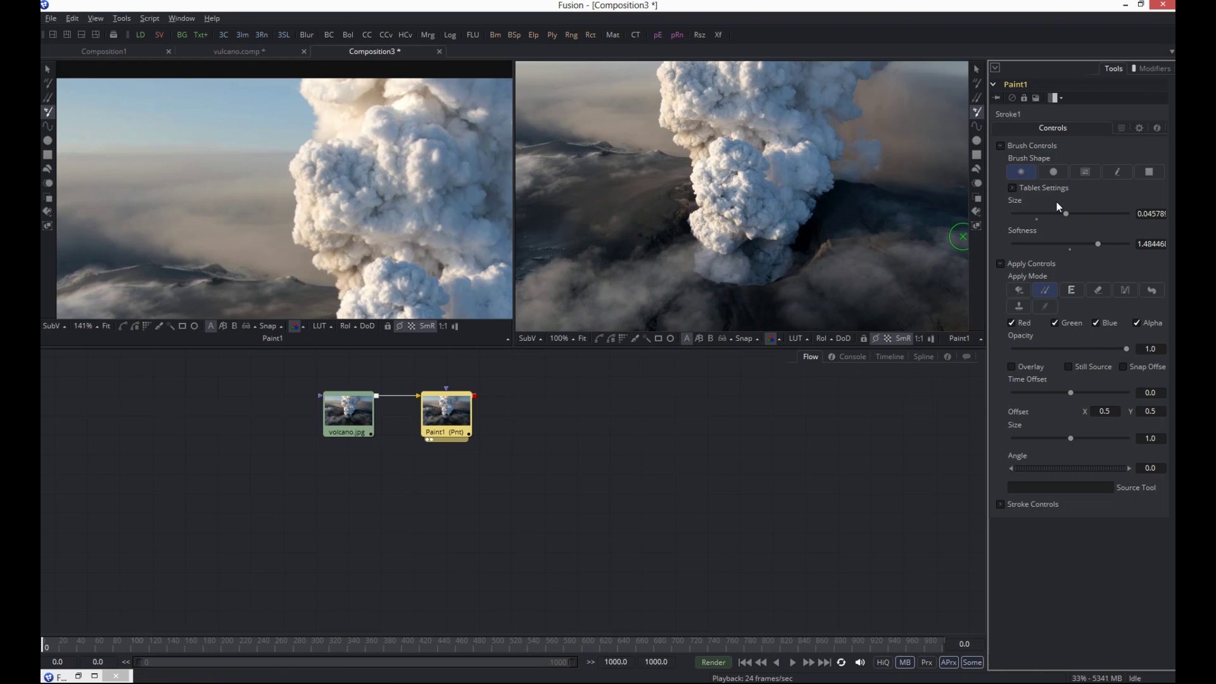
drag(1066, 215, 1075, 215)
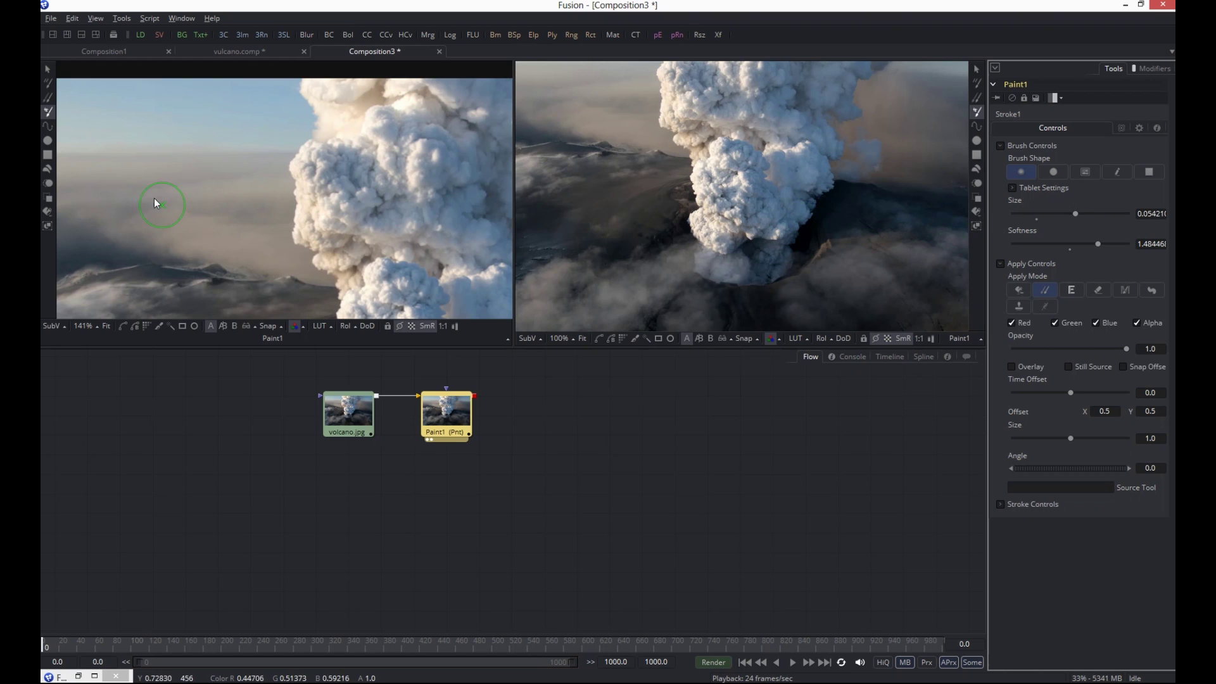
drag(231, 161, 214, 179)
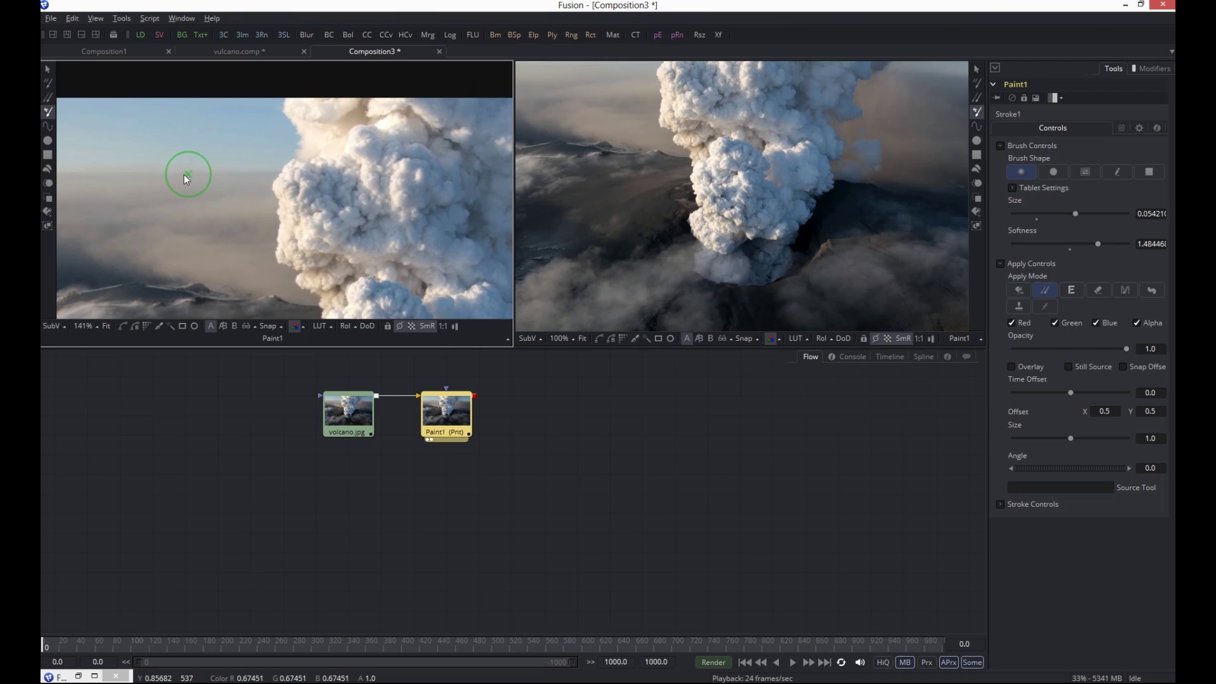
alt+click(174, 174)
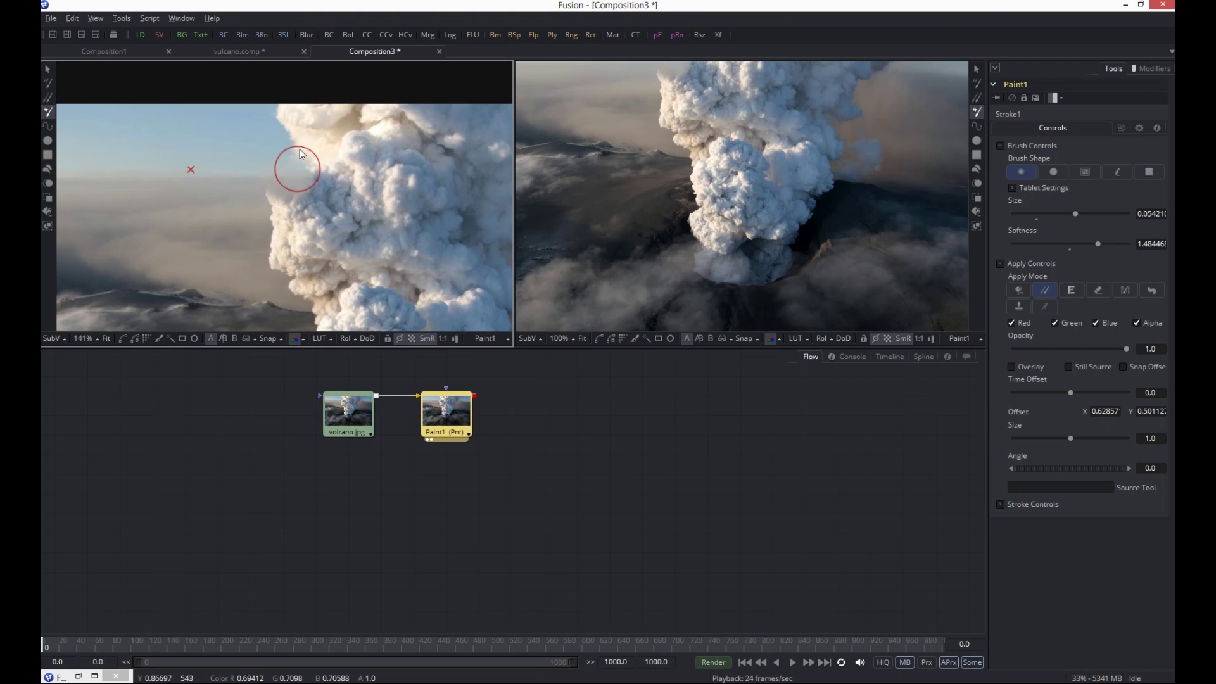
mouse_move(284, 121)
mouse_down()
mouse_move(300, 222)
mouse_move(276, 265)
mouse_move(326, 280)
mouse_move(351, 184)
mouse_move(330, 116)
mouse_move(363, 245)
mouse_move(382, 108)
mouse_up()
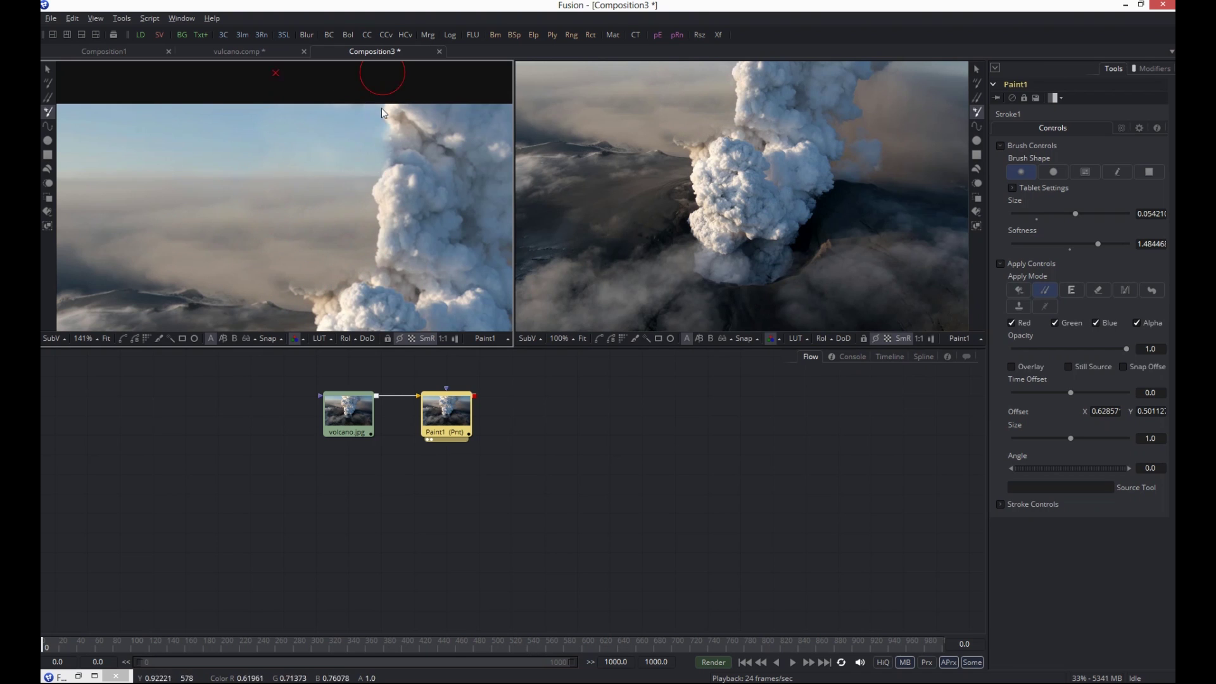
Shrink the brush and clone more sky over the cloud edge
scroll(319, 151, down, 10)
drag(1075, 214, 1051, 214)
alt+click(261, 166)
mouse_move(299, 184)
mouse_down()
mouse_move(347, 181)
mouse_move(342, 204)
mouse_move(369, 199)
mouse_up()
drag(309, 193, 323, 177)
mouse_move(426, 160)
mouse_down()
mouse_move(196, 214)
mouse_move(152, 159)
mouse_up()
Set brush size to about 0.063 and clone away the blue smoke patch and plume's right side
drag(1052, 214, 1090, 219)
alt+click(366, 184)
drag(307, 195, 300, 207)
drag(280, 120, 275, 110)
drag(351, 149, 360, 237)
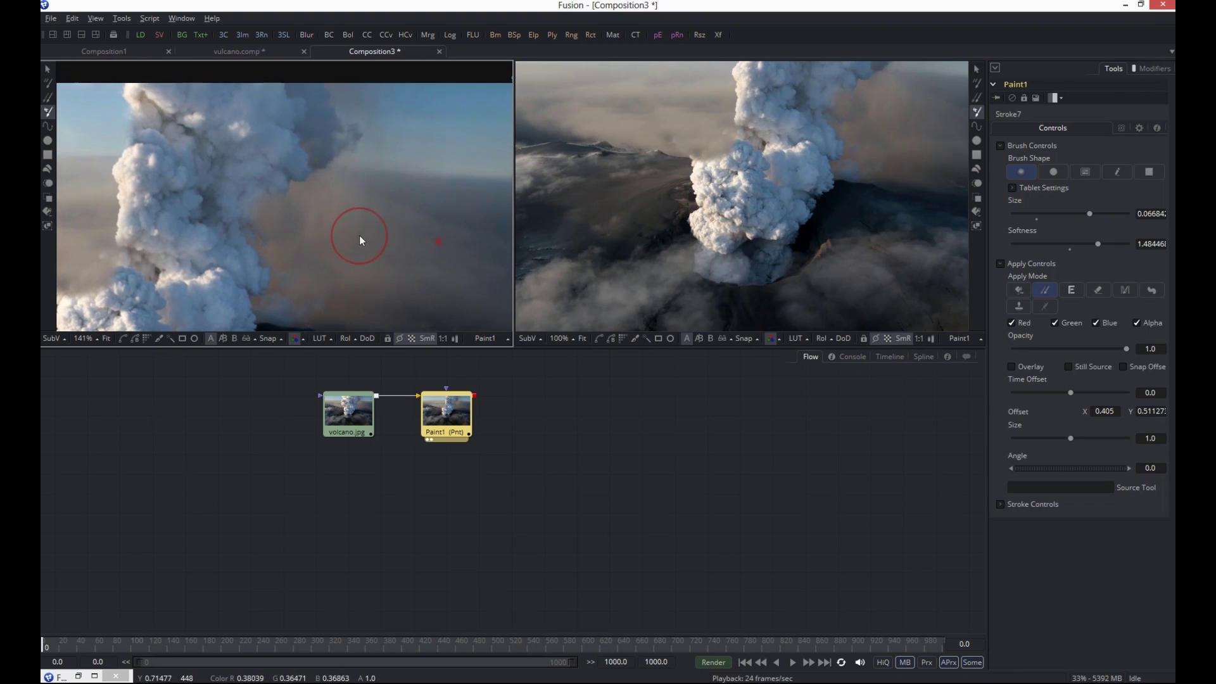
alt+click(468, 180)
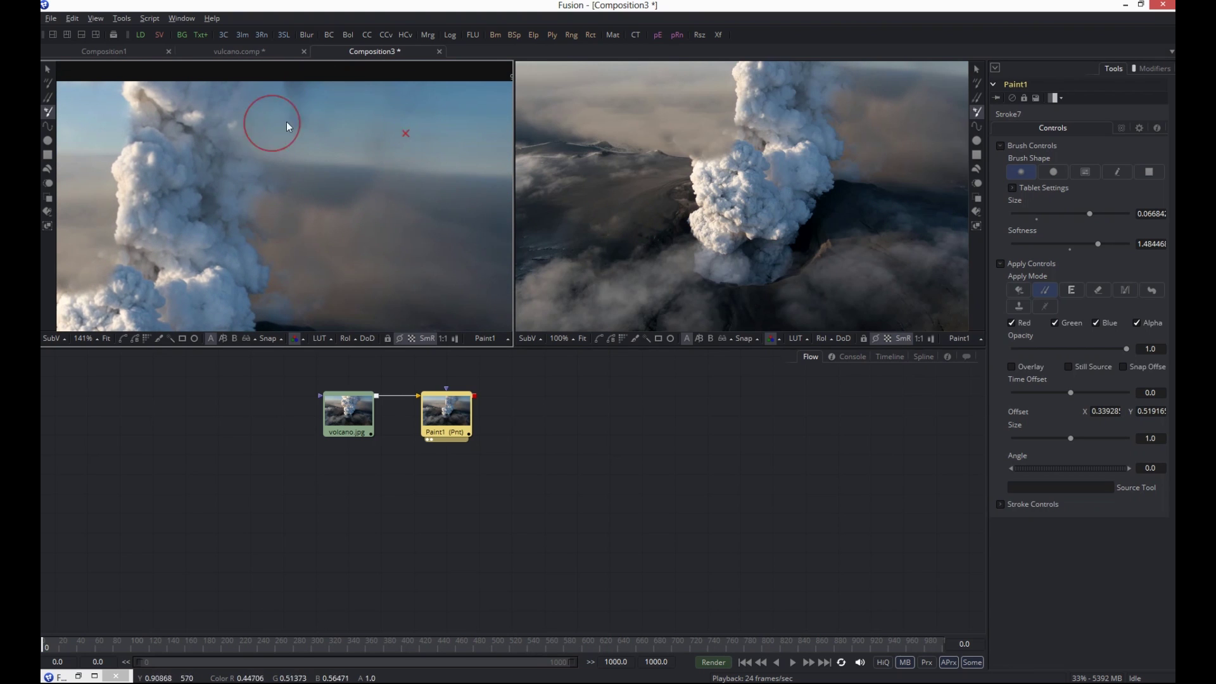
drag(341, 182, 353, 182)
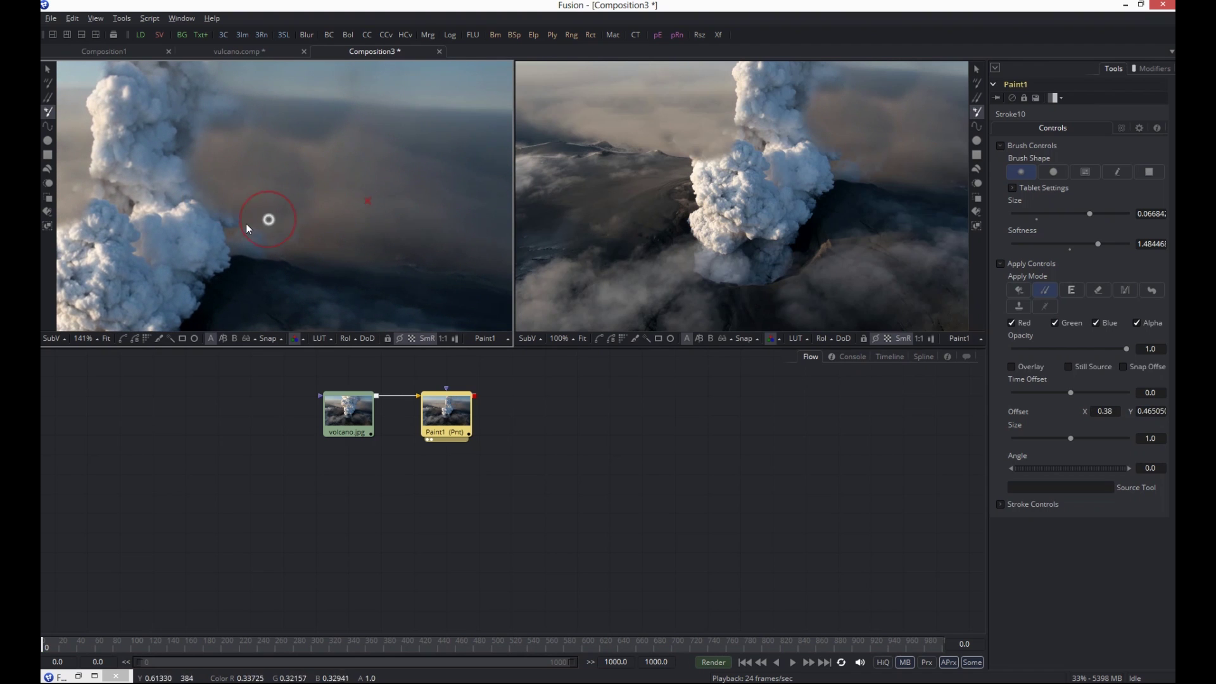
Clone over more of the plume's right edge and paint mountain over its lower edge
click(363, 215)
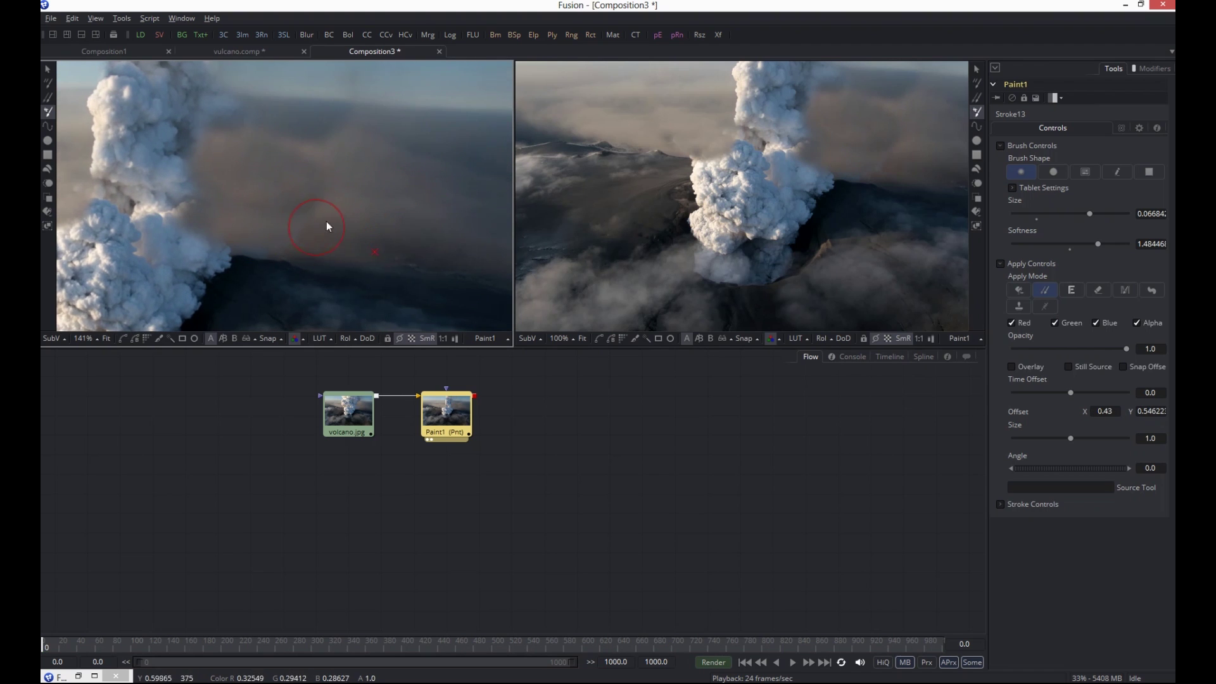
drag(318, 232, 408, 182)
drag(45, 642, 209, 641)
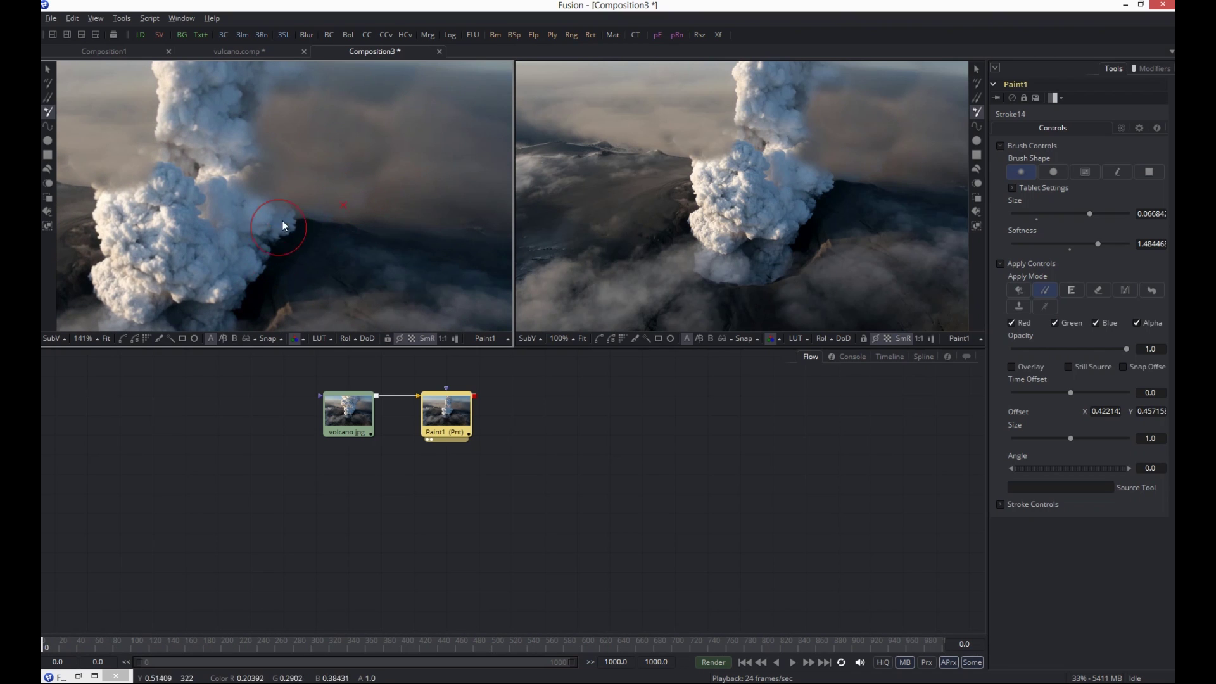
drag(279, 147, 475, 111)
alt+click(217, 187)
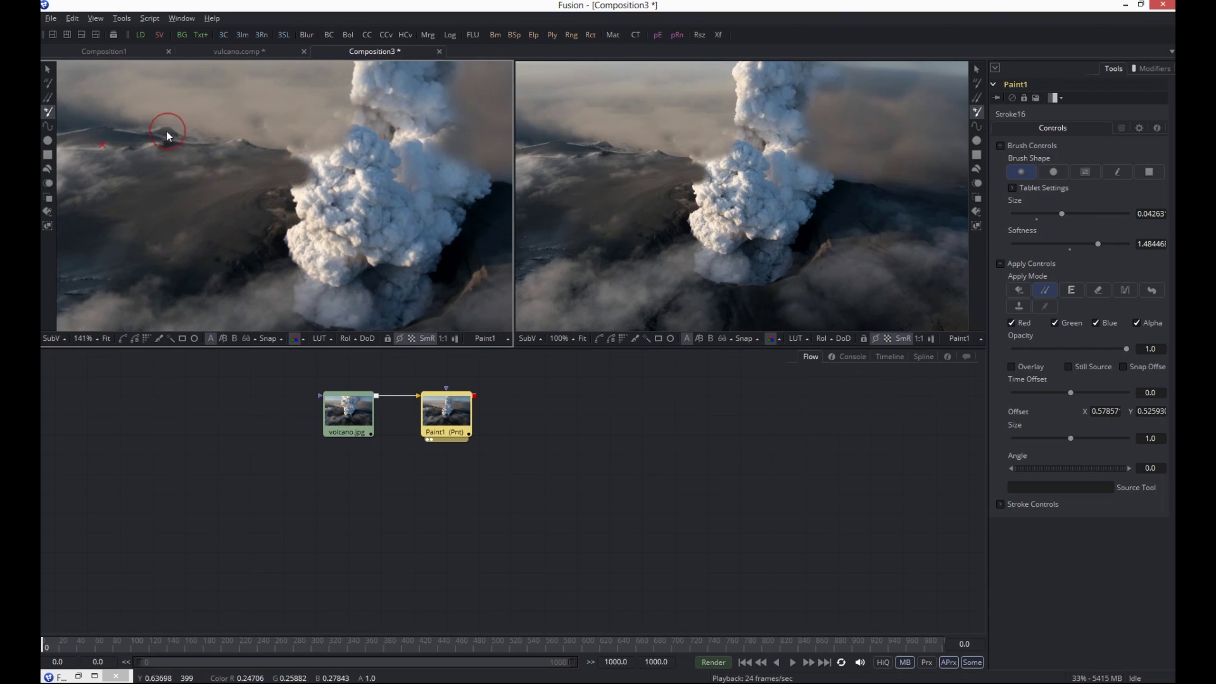
mouse_move(332, 178)
mouse_down()
mouse_move(322, 209)
mouse_move(306, 206)
mouse_move(352, 209)
mouse_up()
Shrink the brush to about 0.026 and clone over the cloud's lower-left and left edges
drag(1062, 213, 1043, 215)
alt+click(259, 288)
mouse_move(300, 272)
mouse_down()
mouse_move(266, 264)
mouse_move(301, 245)
mouse_move(289, 257)
mouse_move(294, 252)
mouse_up()
alt+click(263, 259)
alt+click(278, 261)
Clone away the cloud's right edge with several fresh clone sources
drag(383, 248, 231, 251)
alt+click(362, 209)
alt+click(375, 189)
mouse_move(332, 199)
mouse_down()
mouse_move(378, 191)
mouse_move(336, 186)
mouse_move(287, 248)
mouse_move(290, 239)
mouse_move(336, 210)
mouse_move(298, 250)
mouse_move(288, 238)
mouse_move(276, 269)
mouse_up()
alt+click(342, 219)
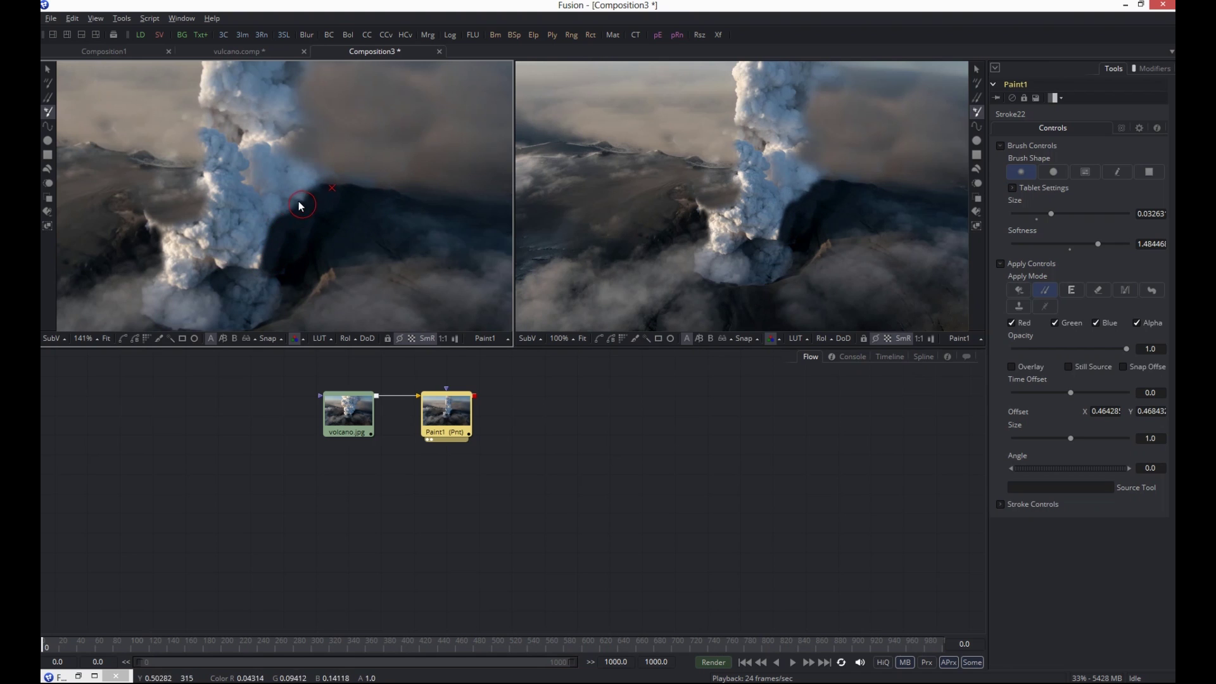
alt+click(385, 190)
drag(317, 180, 302, 176)
drag(298, 125, 299, 204)
Fit the whole image in the left viewer and show the original volcano.jpg there
scroll(304, 201, down, 1)
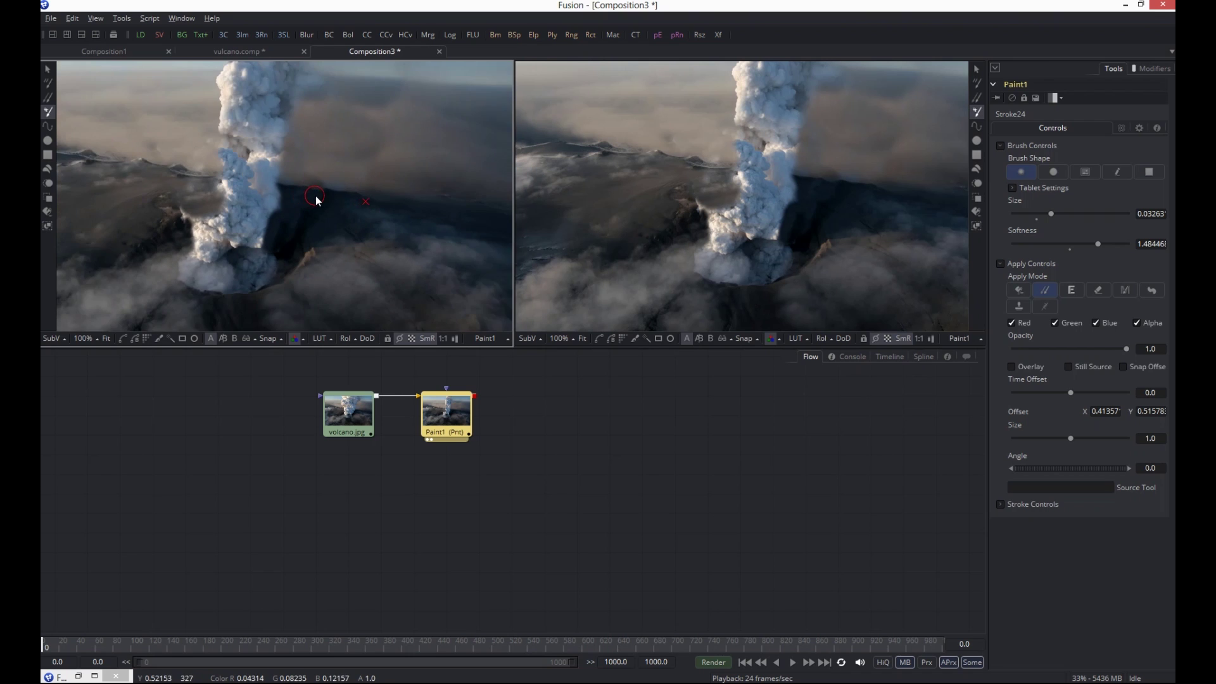
scroll(320, 202, down, 1)
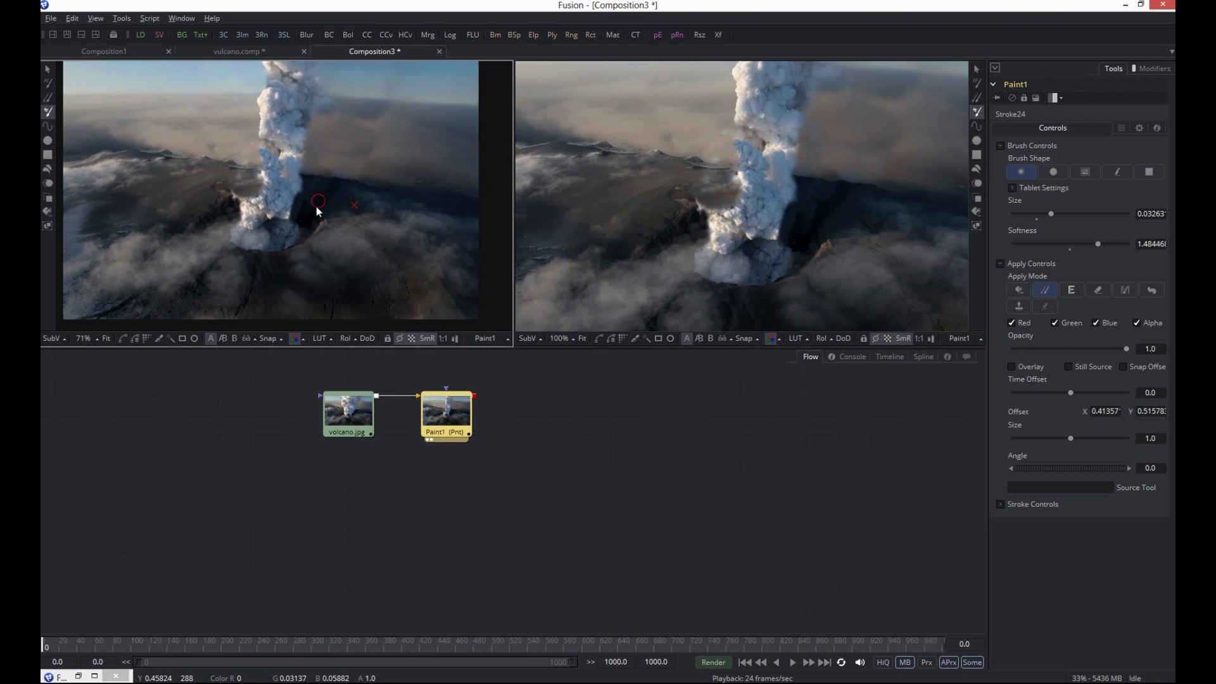
click(106, 339)
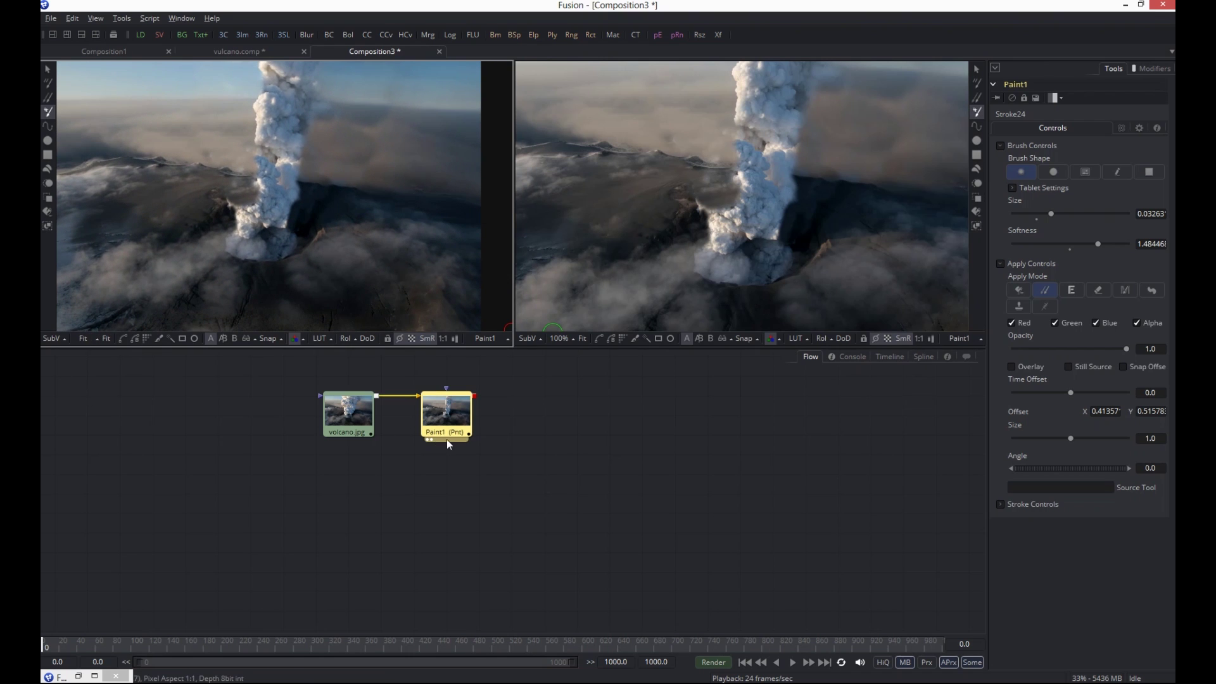
click(330, 438)
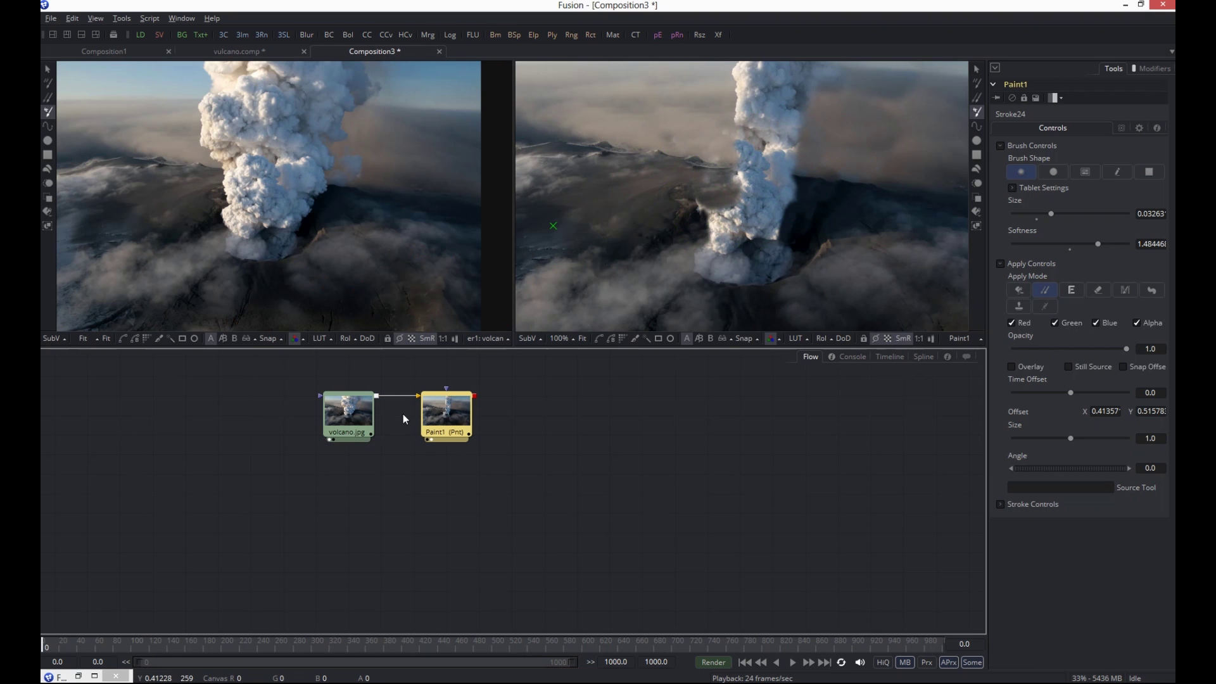
click(361, 415)
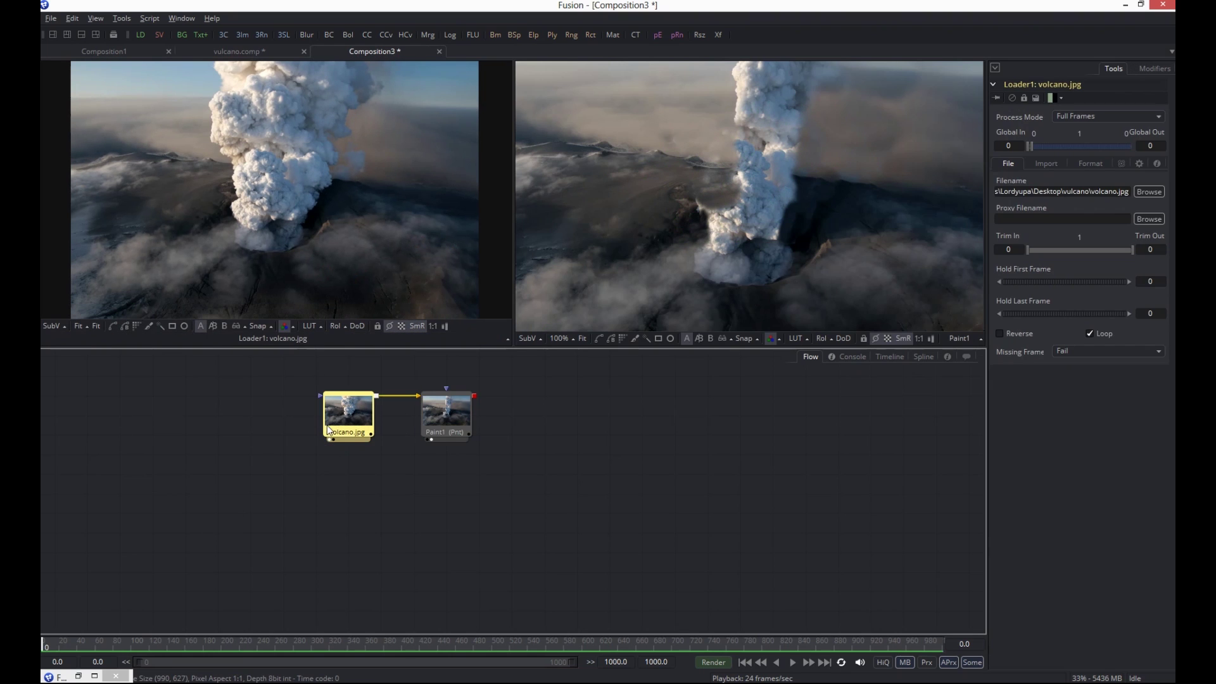
Copy the volcano.jpg loader and paste the duplicate below the original
right_click(358, 408)
click(381, 71)
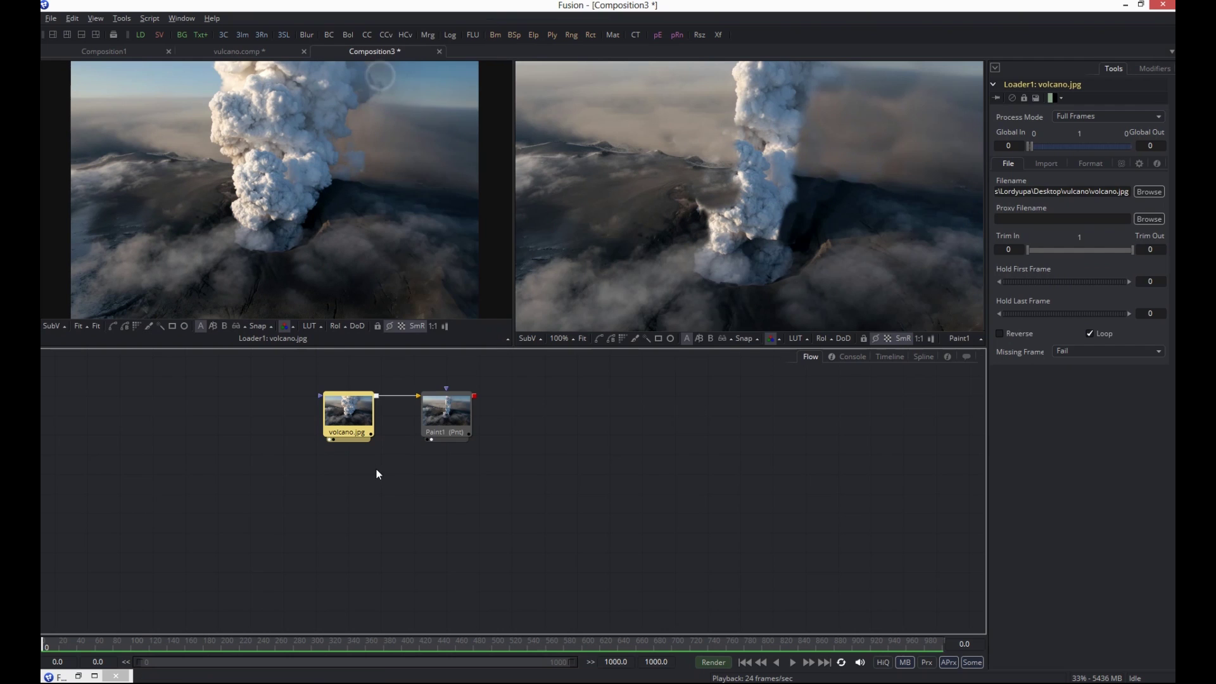
click(374, 475)
right_click(369, 482)
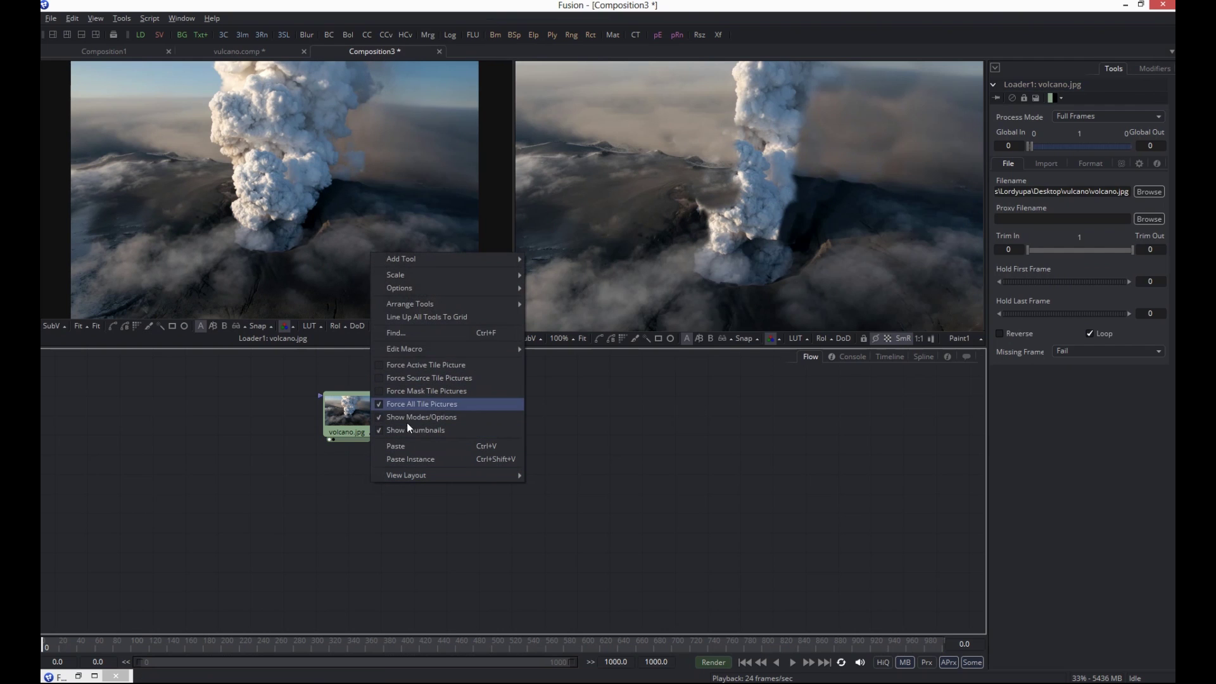
click(405, 446)
drag(398, 491, 362, 530)
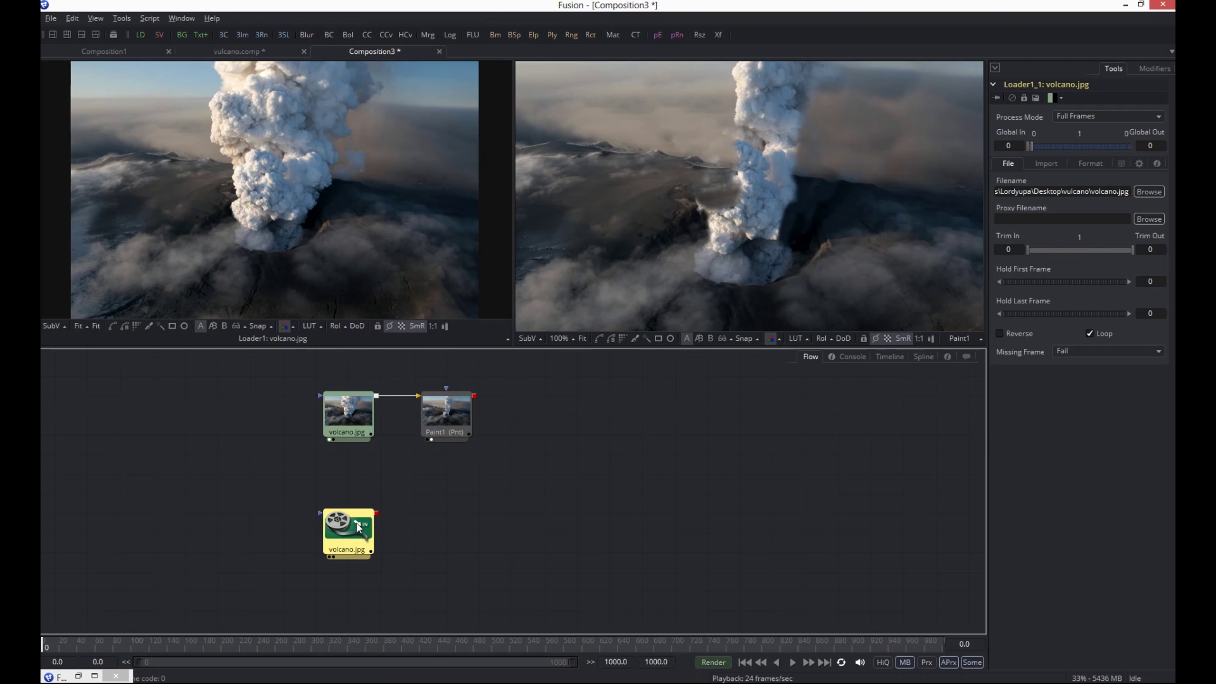
View the pasted loader in the left viewer and add a Polygon1 mask to it
click(330, 557)
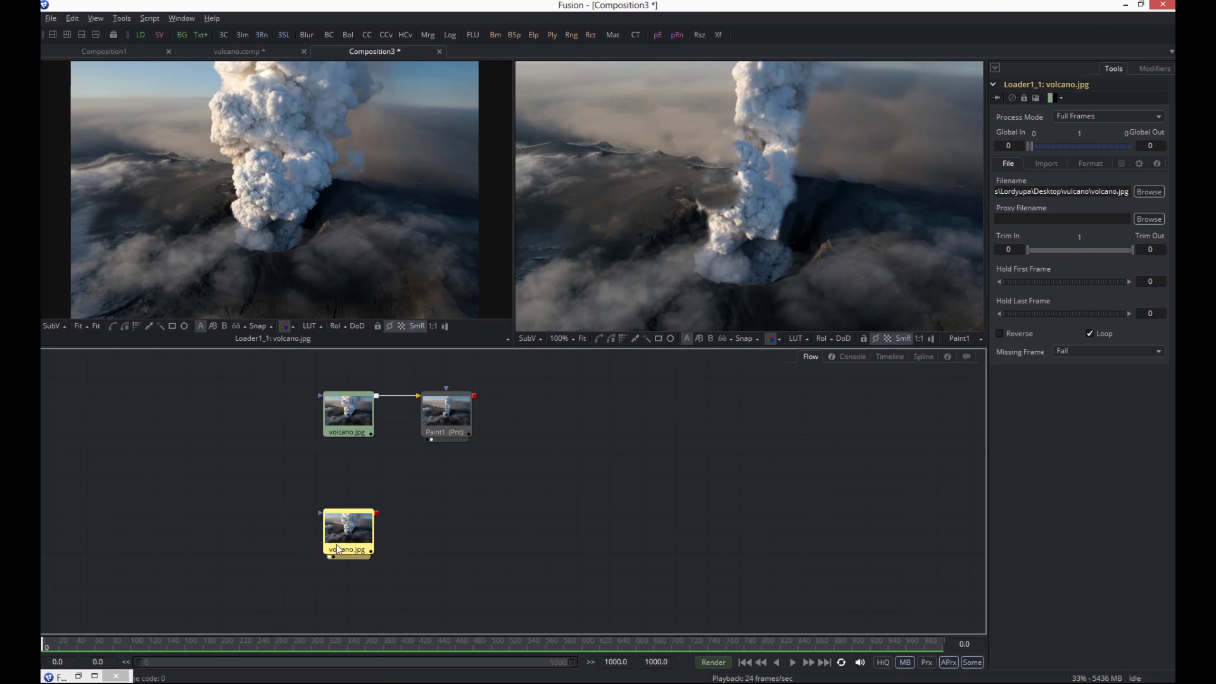
drag(359, 528, 358, 567)
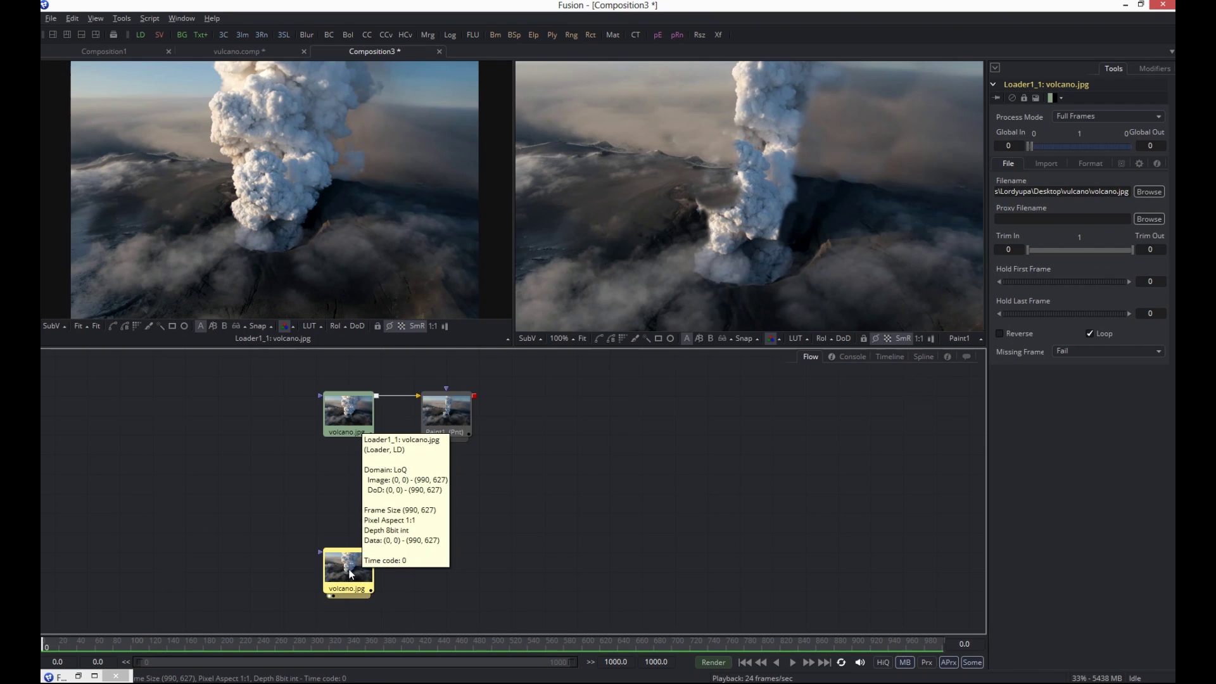
click(112, 326)
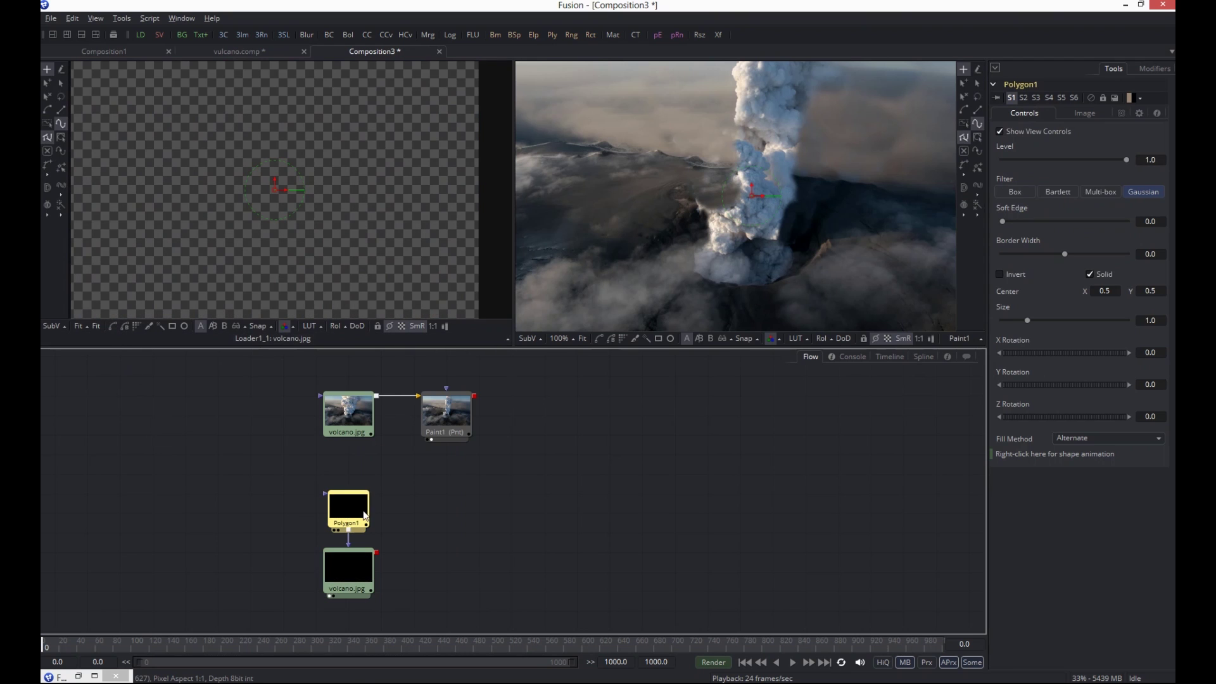
Move Polygon1 above the pasted loader and show the original volcano.jpg, zoomed in on the plume
drag(363, 516, 363, 496)
click(337, 434)
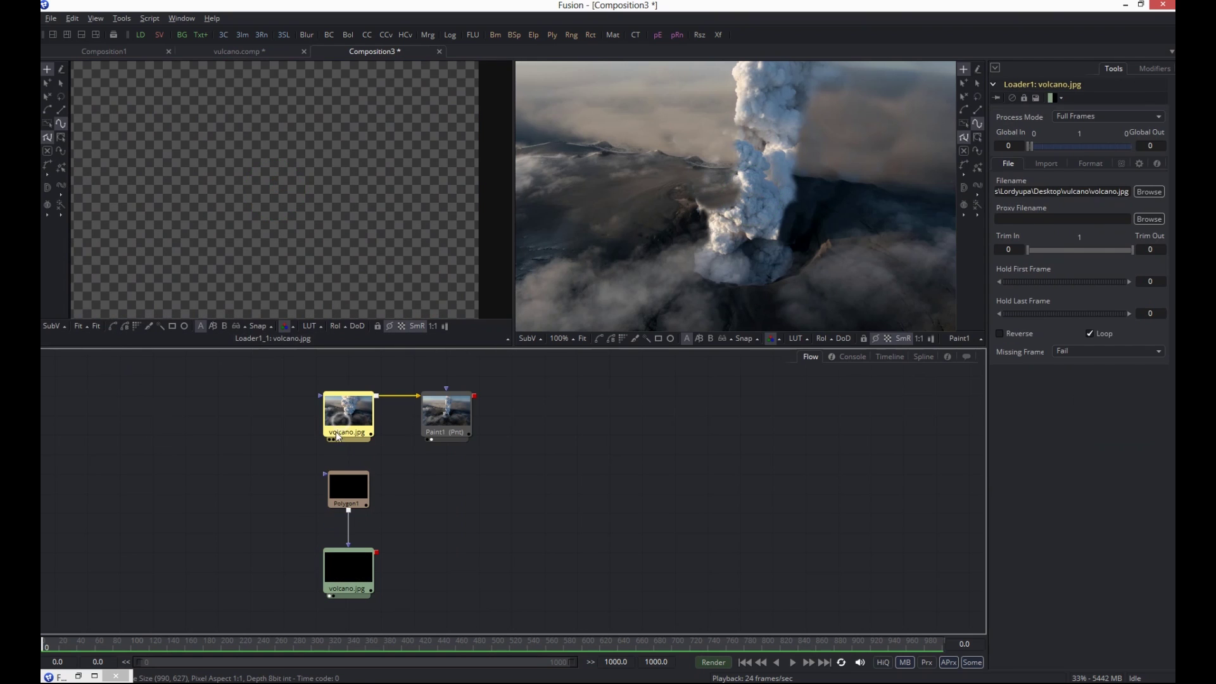
click(330, 440)
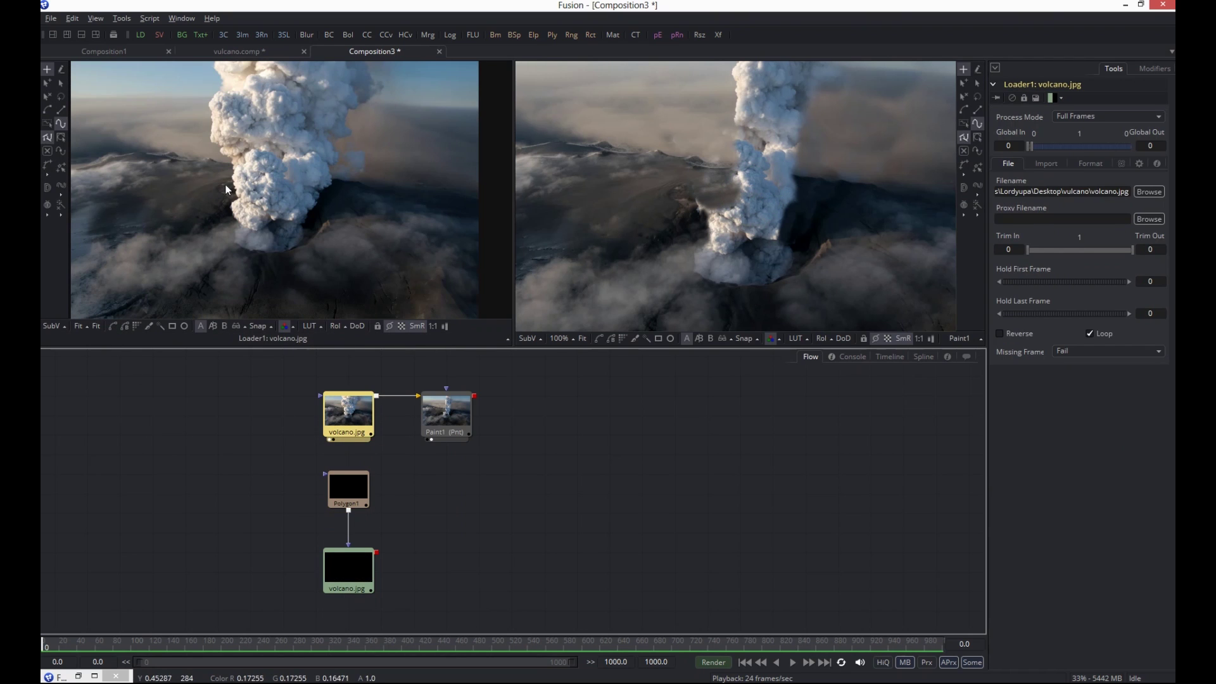
drag(245, 179, 249, 212)
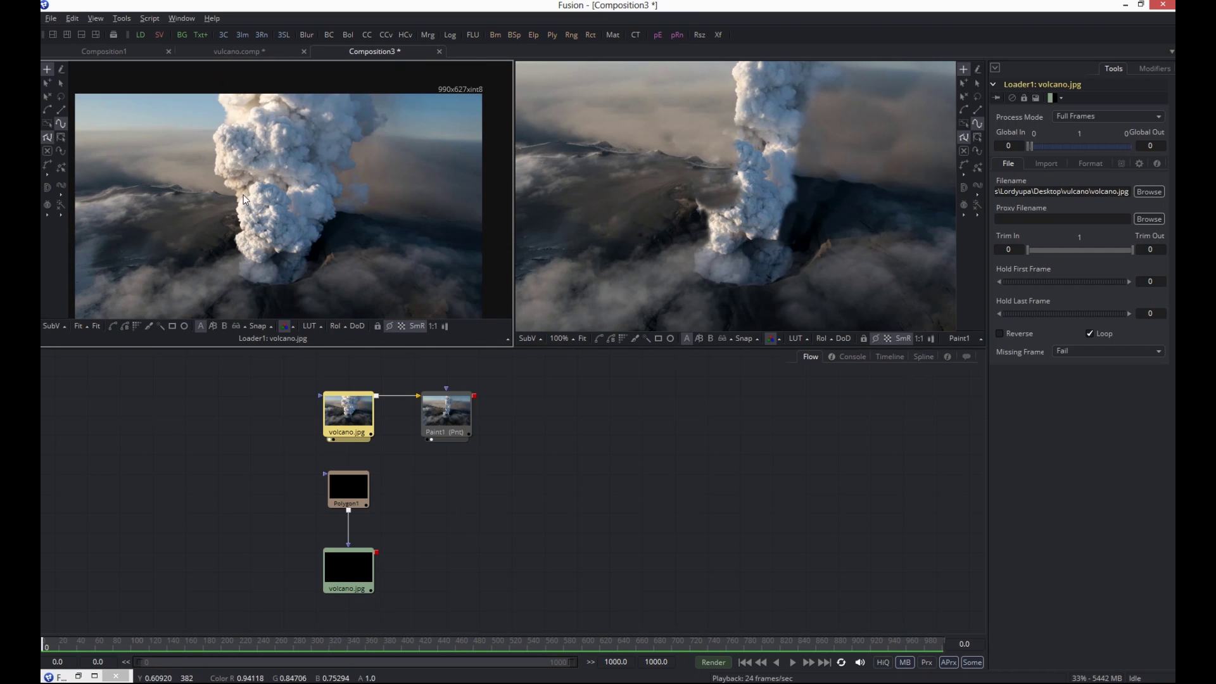
scroll(244, 196, up, 6)
drag(299, 334, 313, 322)
Start the Polygon1 mask at the plume top and trace down its upper left edge
click(342, 492)
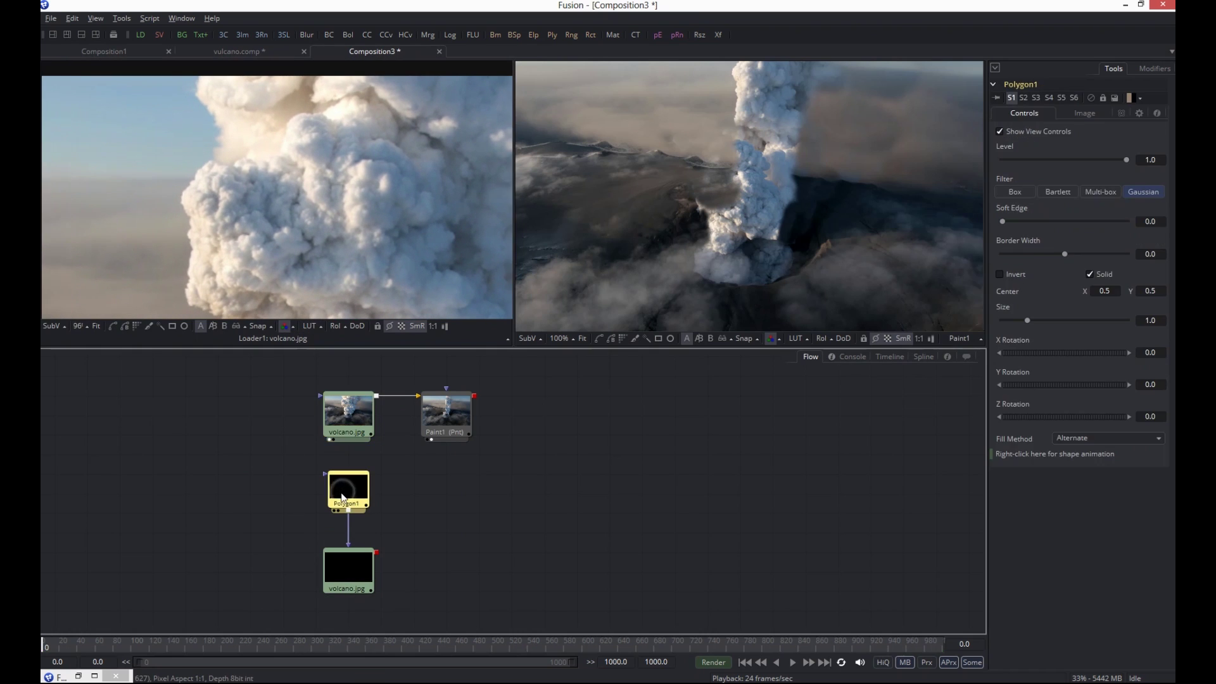
click(199, 75)
click(199, 94)
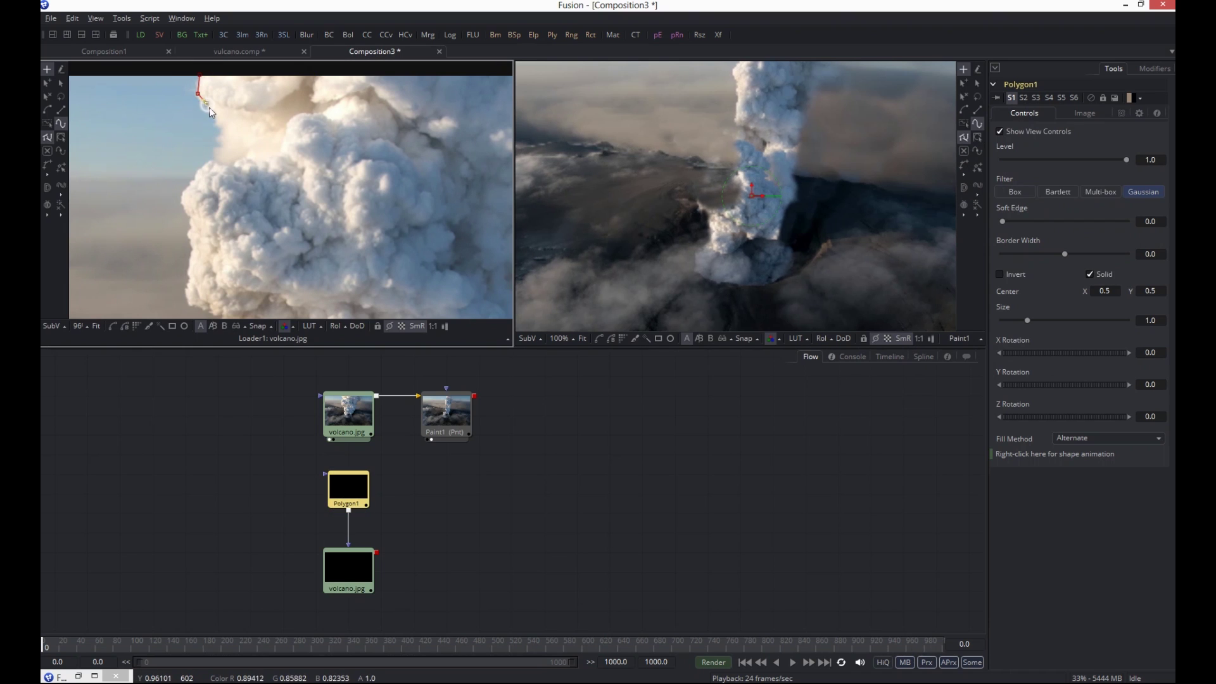
key(plus)
drag(188, 135, 340, 268)
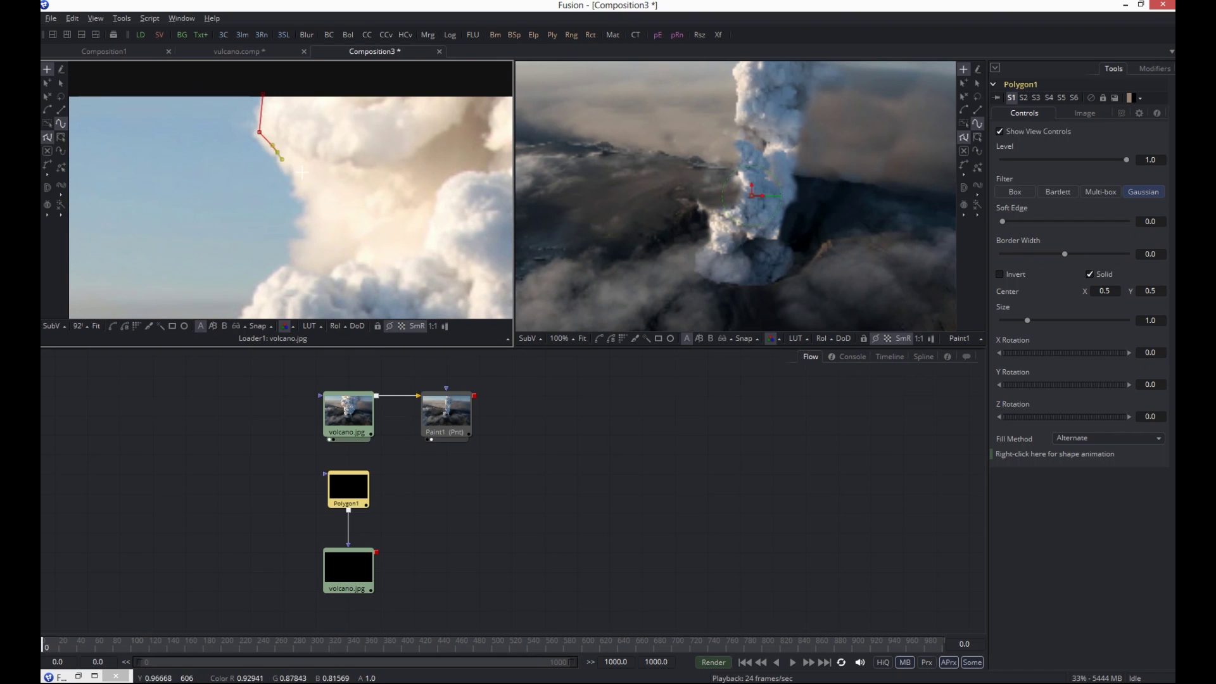
click(285, 170)
click(297, 174)
click(299, 190)
click(311, 199)
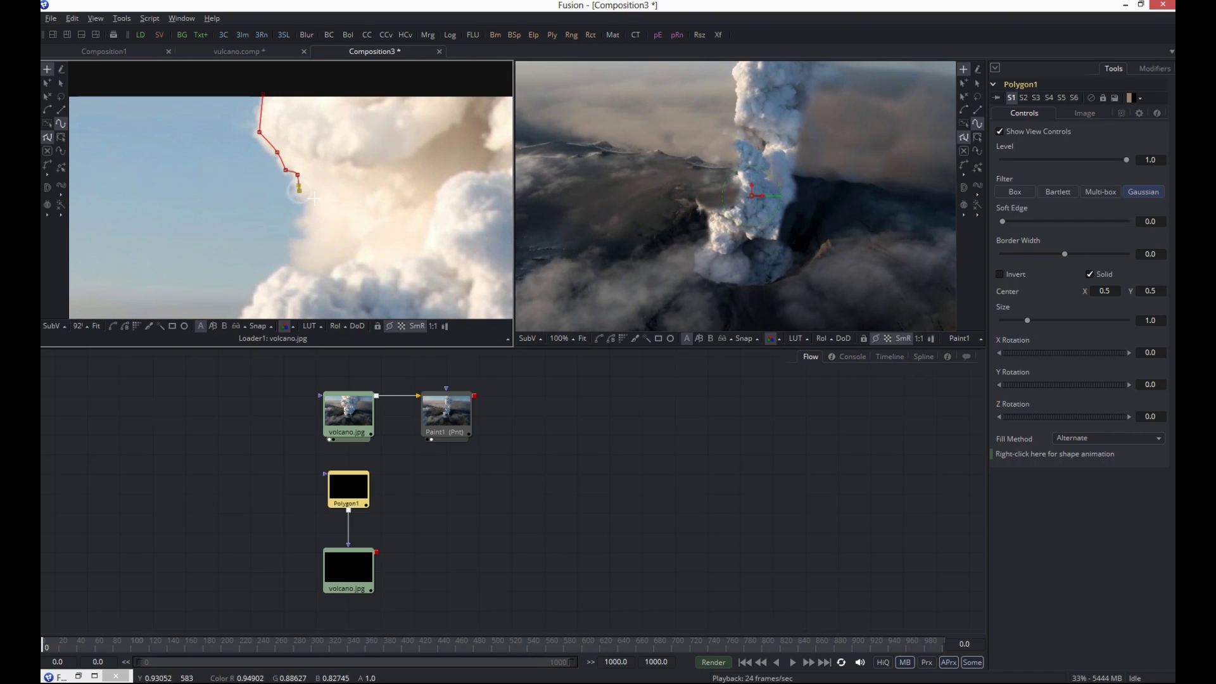
click(303, 218)
click(305, 226)
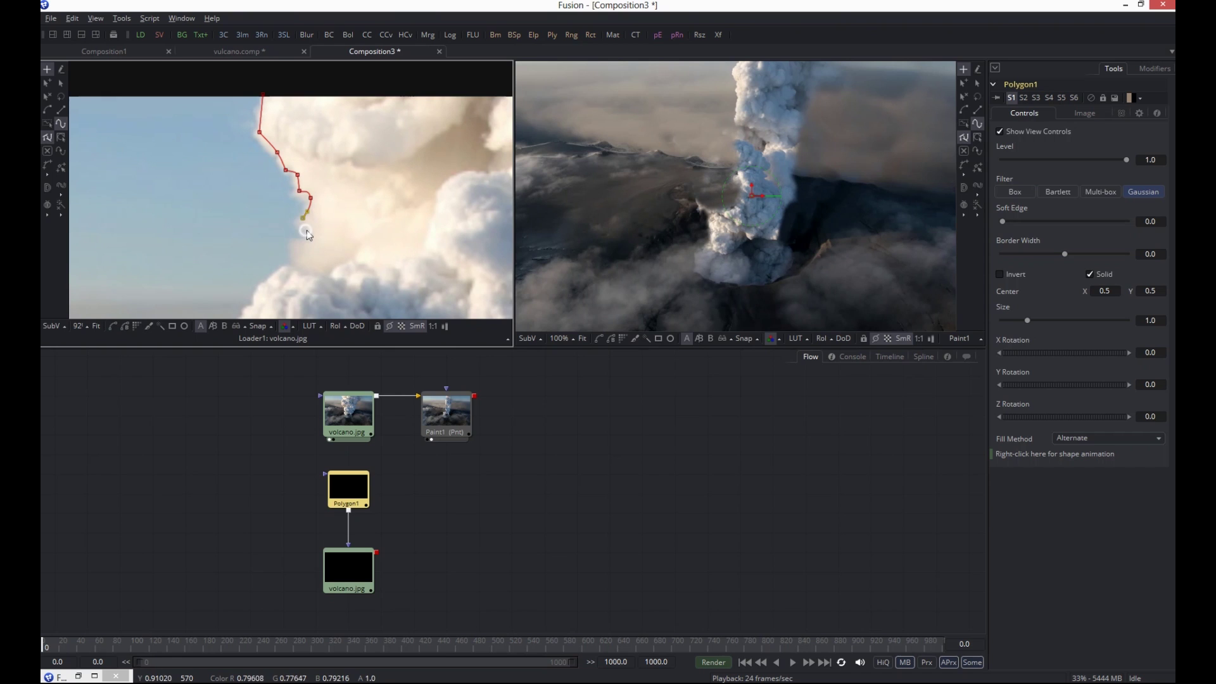
click(304, 242)
click(294, 251)
click(287, 268)
Continue the mask points down the cloud's left edge
drag(268, 272, 331, 96)
click(328, 108)
click(317, 131)
click(303, 151)
click(296, 168)
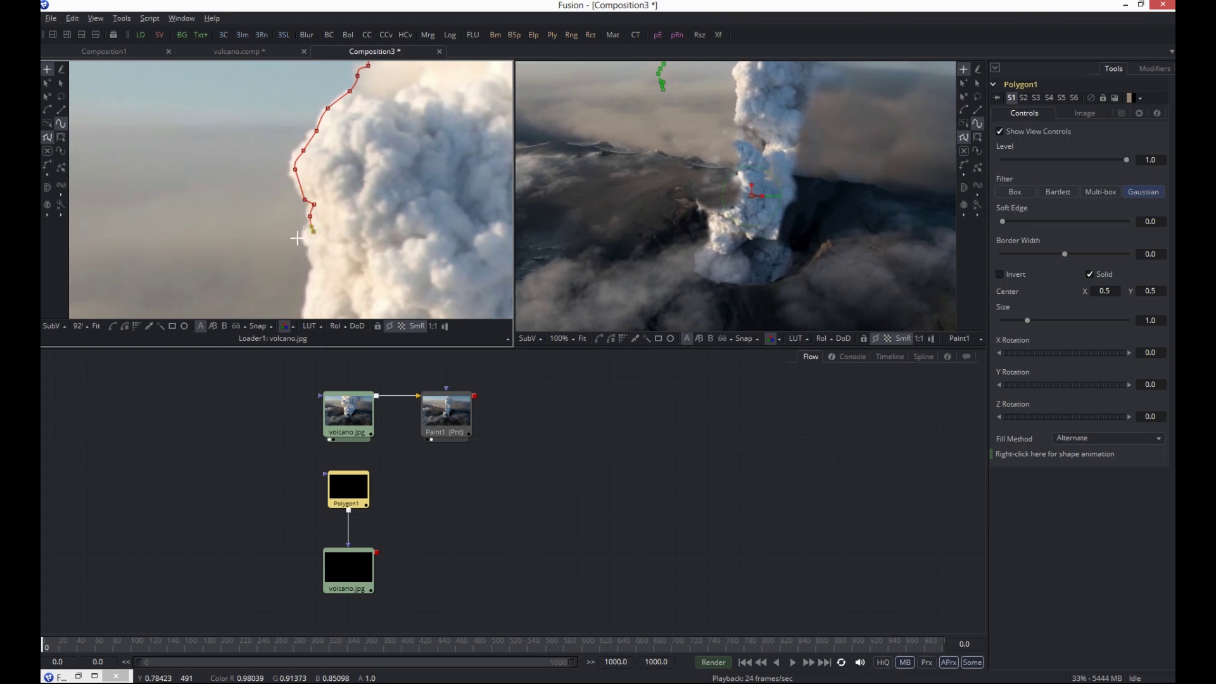
click(308, 251)
drag(304, 256, 299, 110)
click(293, 204)
click(304, 223)
click(332, 234)
drag(335, 233, 257, 125)
click(276, 162)
click(312, 193)
click(326, 196)
click(338, 220)
click(344, 245)
drag(346, 248, 326, 95)
click(367, 192)
click(339, 170)
click(343, 206)
click(353, 238)
click(376, 256)
drag(378, 260, 381, 111)
click(321, 168)
click(329, 233)
drag(352, 269, 361, 115)
click(381, 138)
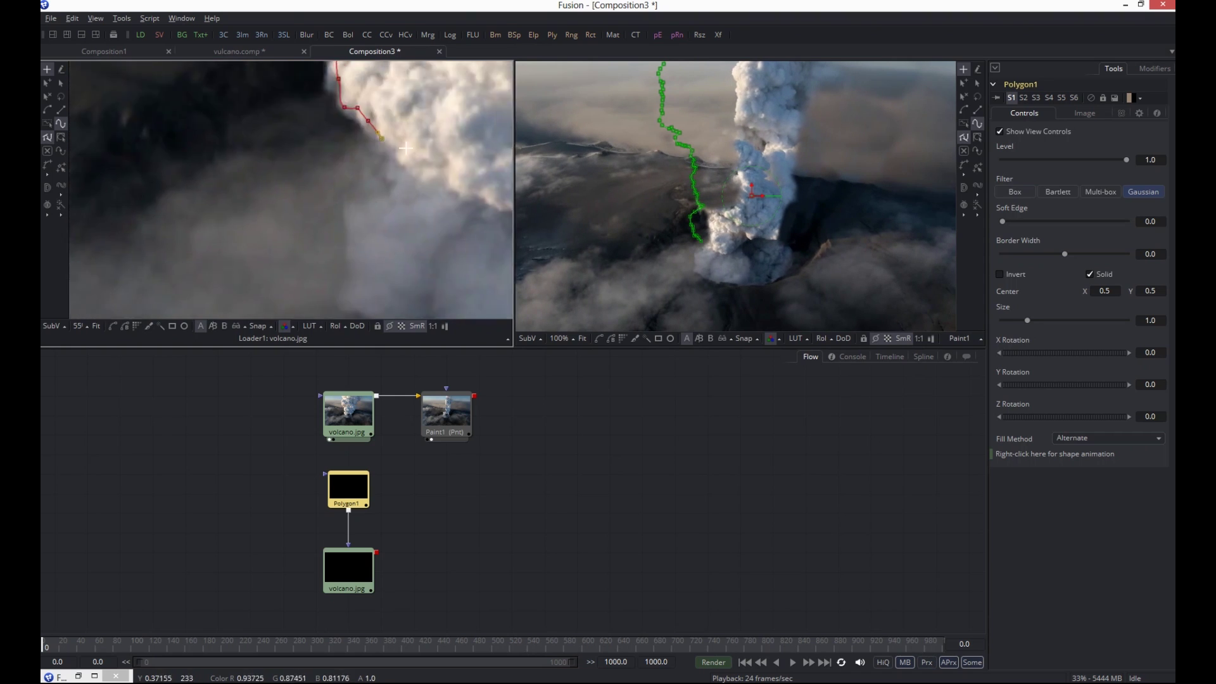
Trace mask points around the base and bottom of the cloud
scroll(405, 147, down, 3)
click(382, 227)
drag(329, 256, 263, 139)
click(282, 149)
click(274, 191)
click(327, 219)
click(389, 235)
click(434, 240)
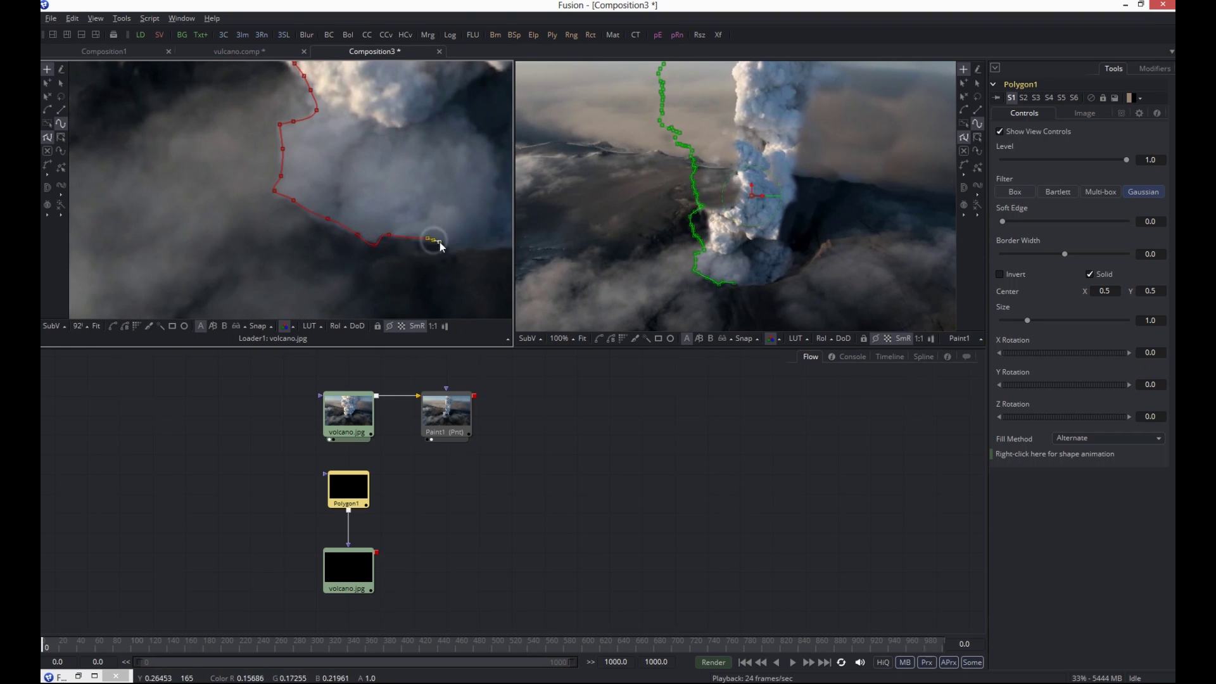
drag(443, 246, 288, 195)
click(322, 194)
click(400, 192)
drag(403, 191, 324, 277)
click(417, 216)
Trace mask points up the cloud's right edge to the top of the plume
click(431, 133)
drag(431, 131, 375, 269)
click(391, 207)
click(402, 187)
click(439, 137)
scroll(460, 101, down, 2)
drag(460, 101, 340, 236)
click(342, 210)
click(372, 198)
click(393, 159)
click(375, 143)
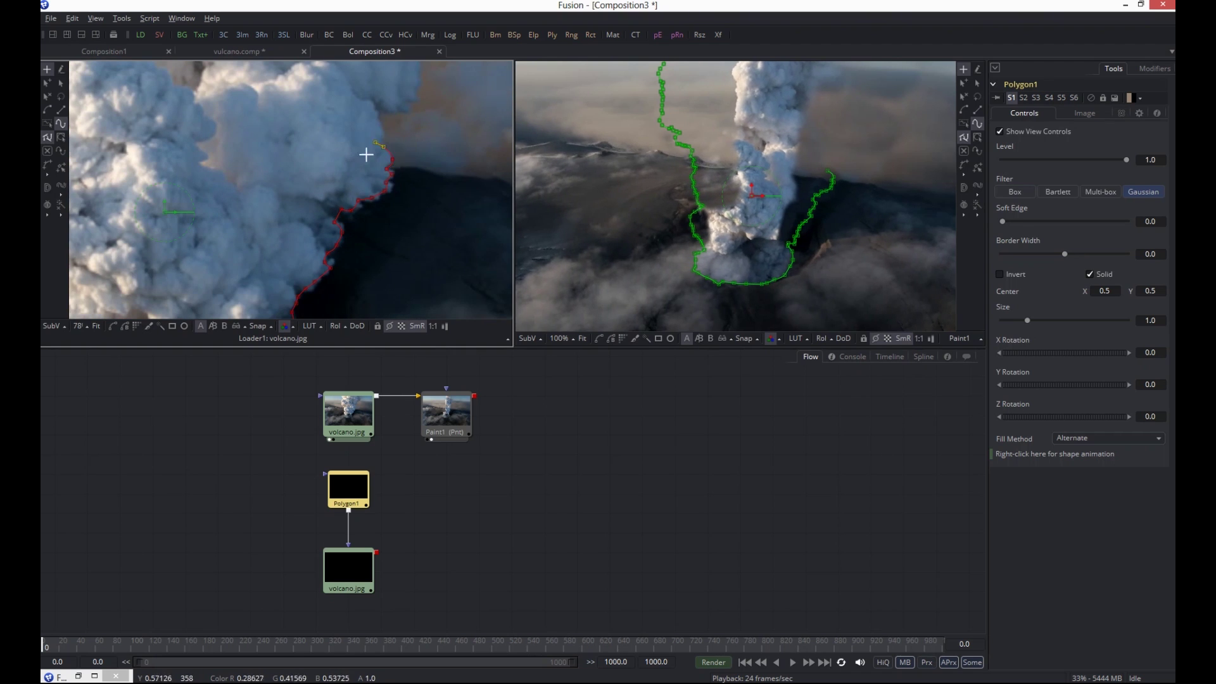
drag(366, 138, 371, 254)
click(375, 229)
click(418, 200)
drag(399, 176, 413, 270)
click(382, 221)
click(393, 194)
click(429, 224)
click(461, 210)
click(480, 181)
click(462, 155)
drag(465, 152, 425, 287)
click(437, 232)
click(475, 217)
drag(466, 190, 307, 249)
click(341, 266)
click(353, 225)
click(356, 204)
click(374, 193)
drag(331, 187, 372, 264)
click(390, 205)
click(371, 185)
click(350, 160)
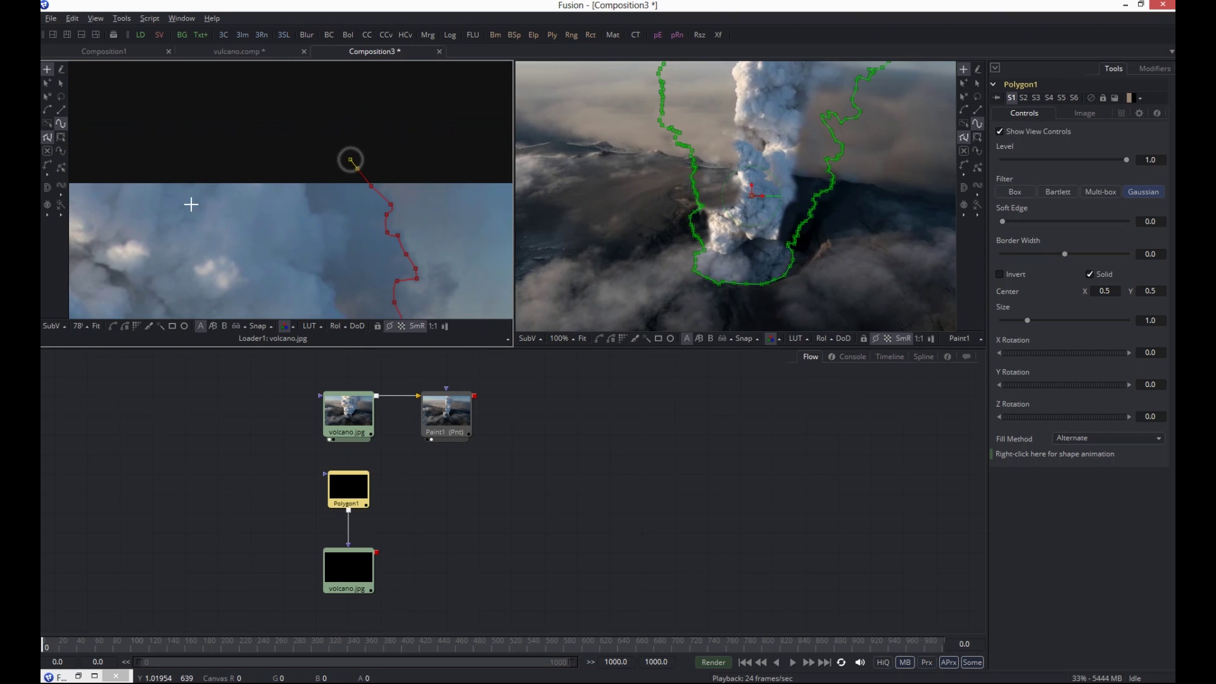
Close the polygon on its first point and select the masked volcano.jpg loader
drag(191, 205, 518, 238)
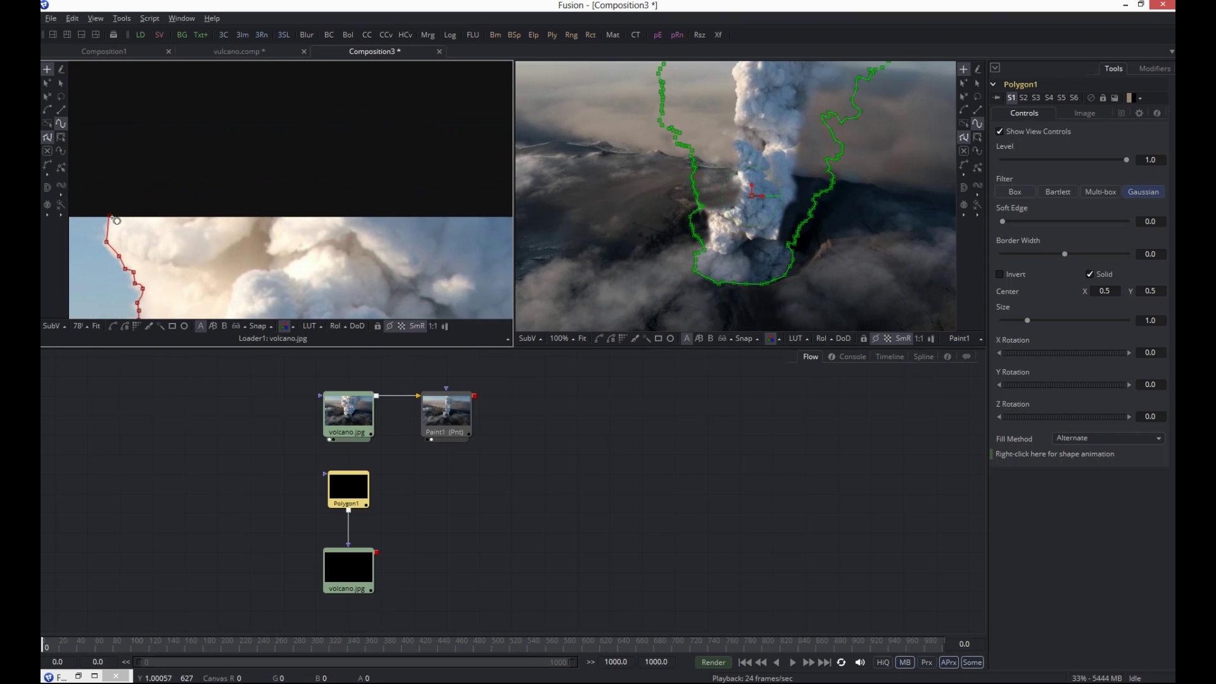
click(109, 215)
click(337, 563)
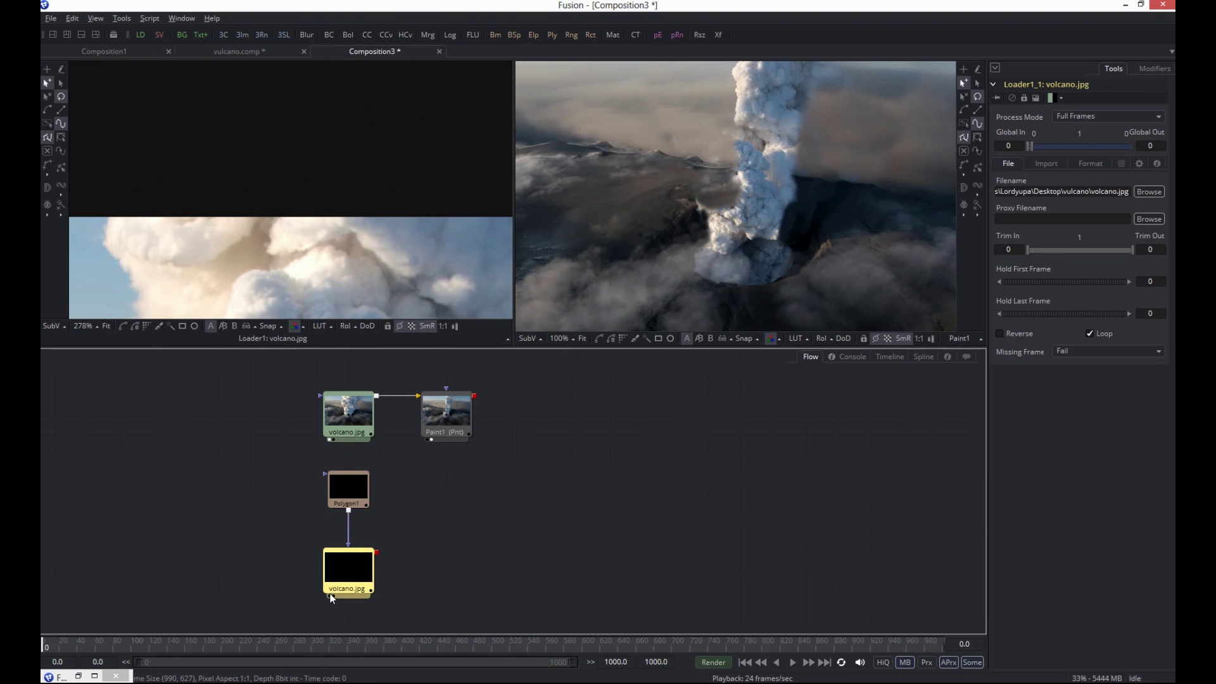
View the cut-out plume and set Polygon1's Soft Edge to about 0.0038
key(1)
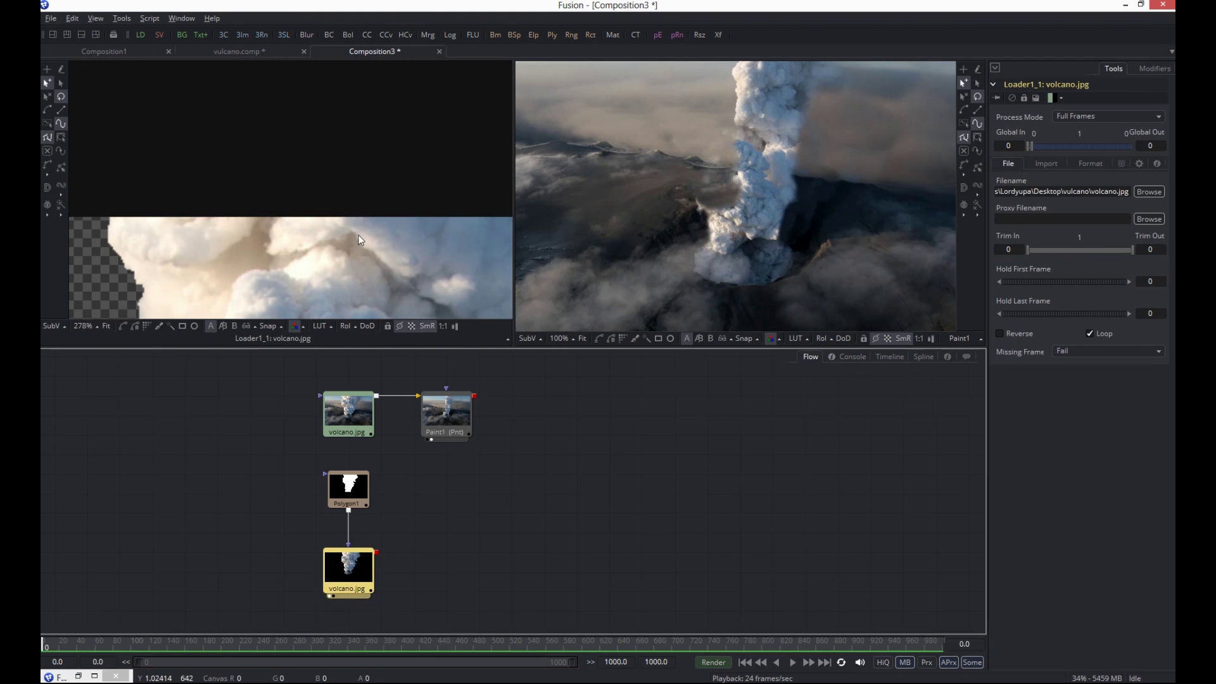
scroll(324, 212, down, 4)
mouse_move(335, 192)
mouse_down()
mouse_move(314, 192)
mouse_move(351, 201)
mouse_up()
scroll(314, 194, down, 2)
click(348, 489)
click(1005, 221)
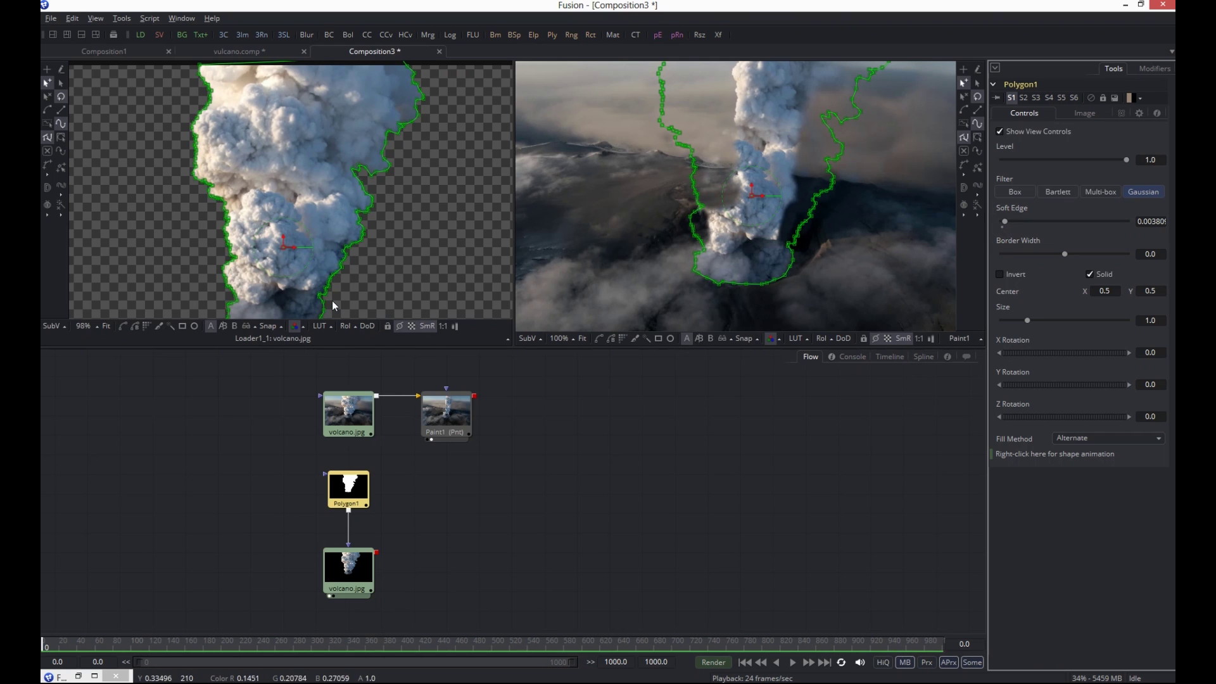
Fit the cut-out plume and the full volcano image in both viewers
click(333, 575)
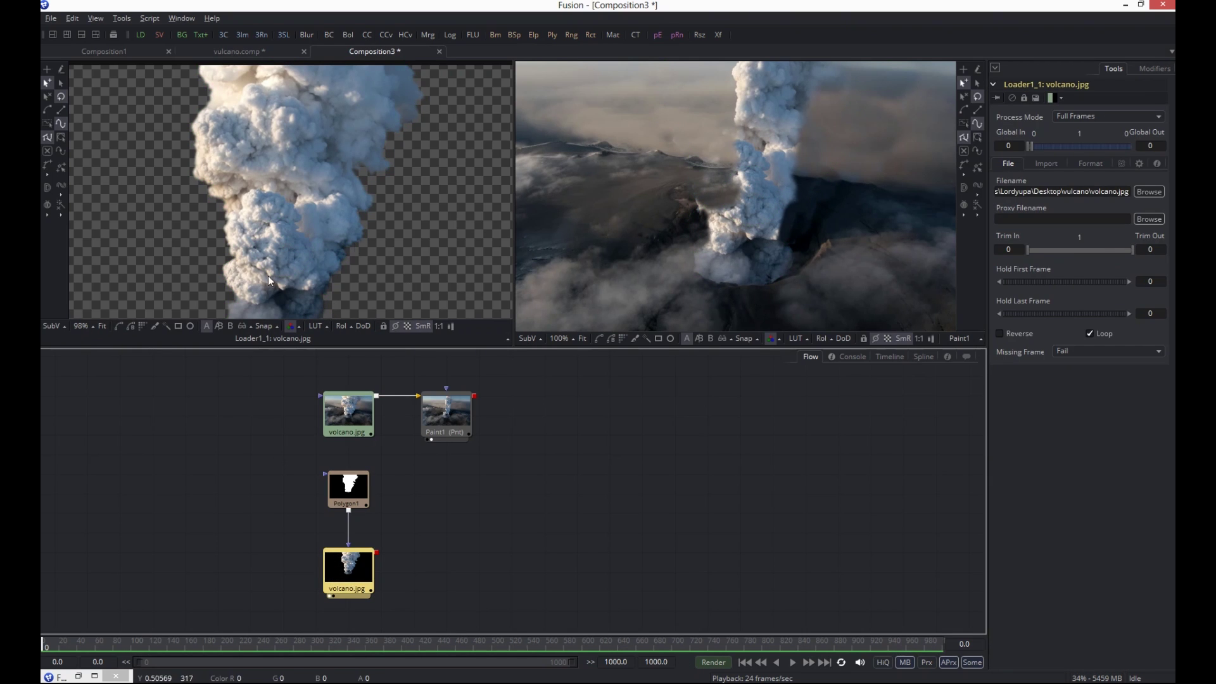
click(104, 328)
click(578, 338)
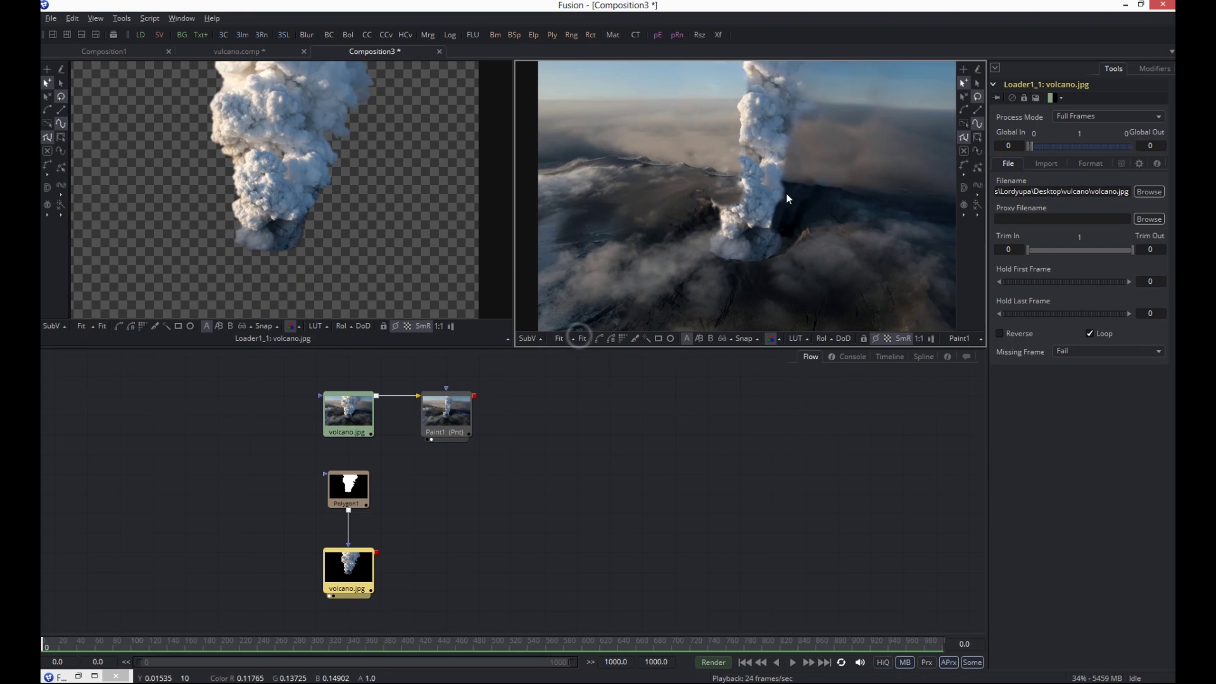
Add a Grid Warp from the Warp tools and place GridWarp1 beside the masked image
click(80, 676)
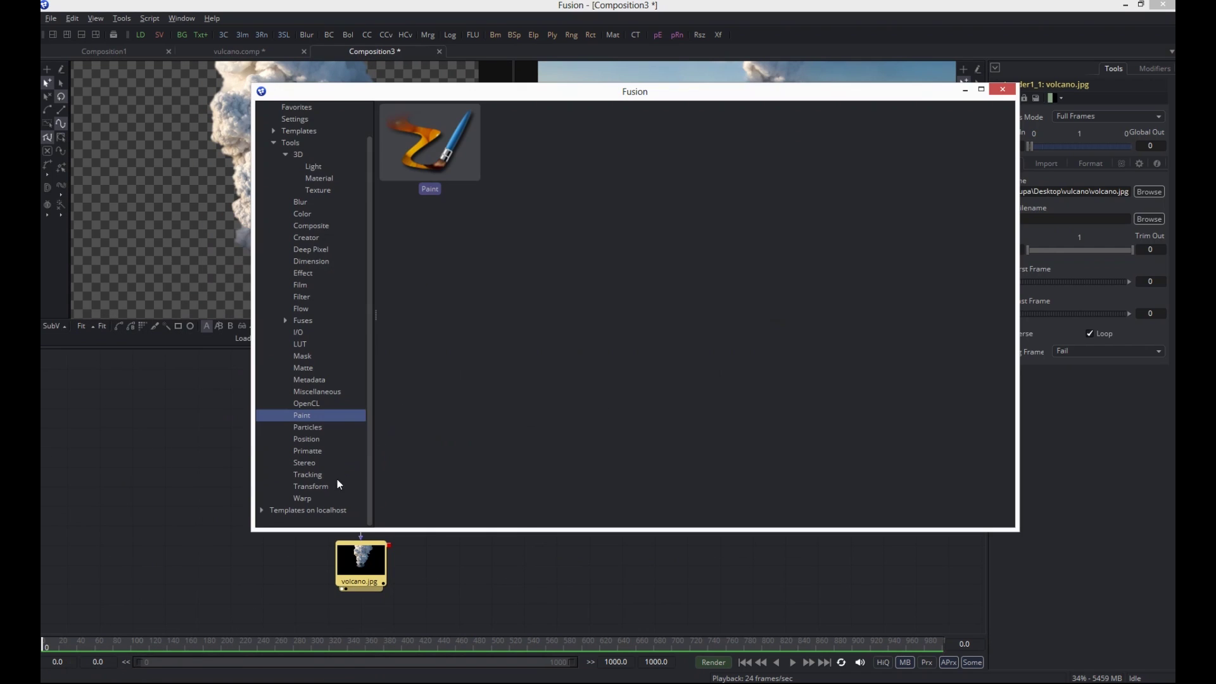
click(305, 500)
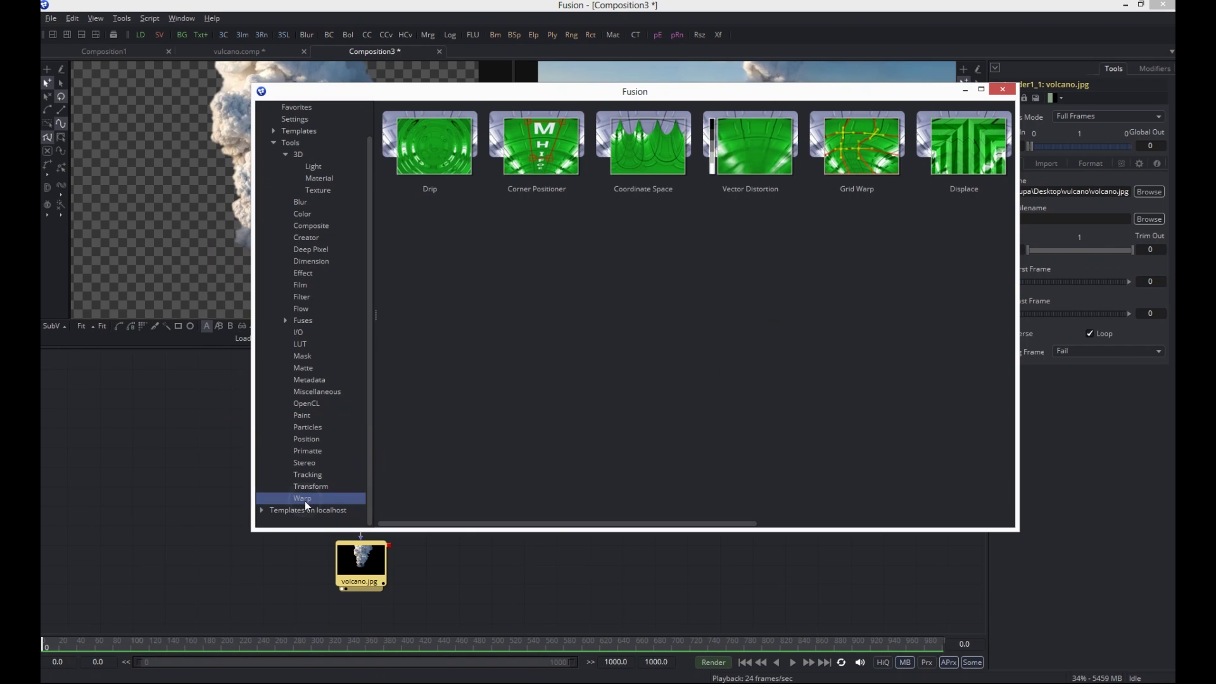
click(874, 148)
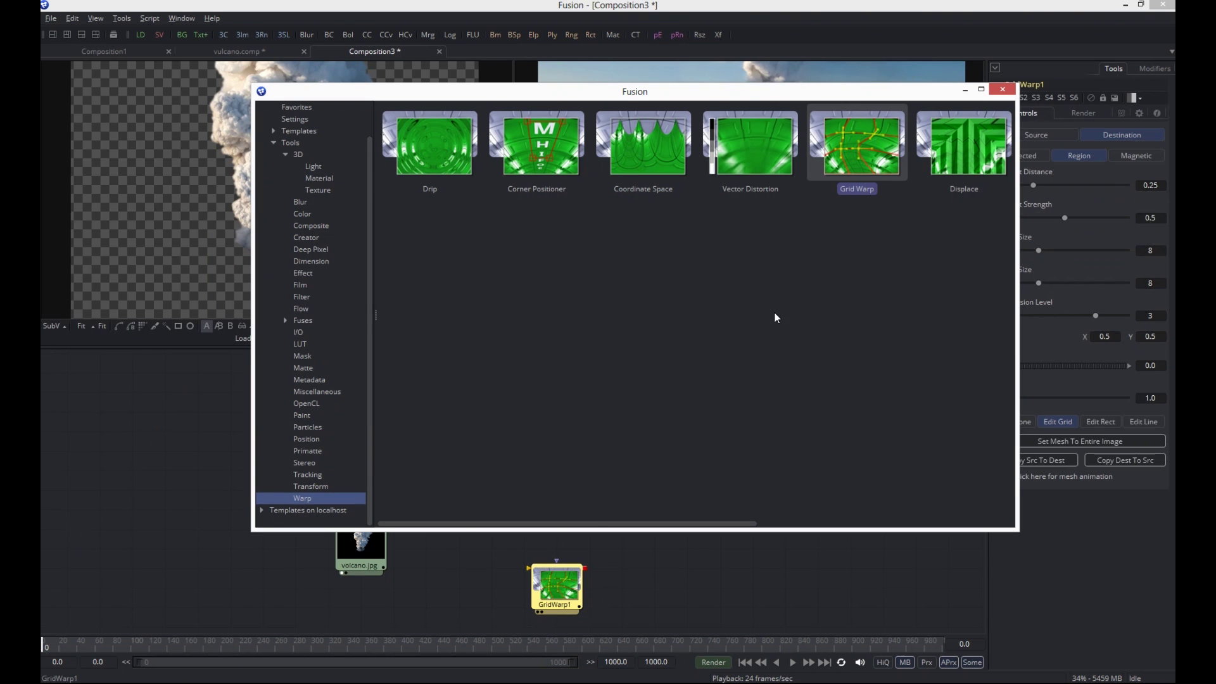
click(965, 90)
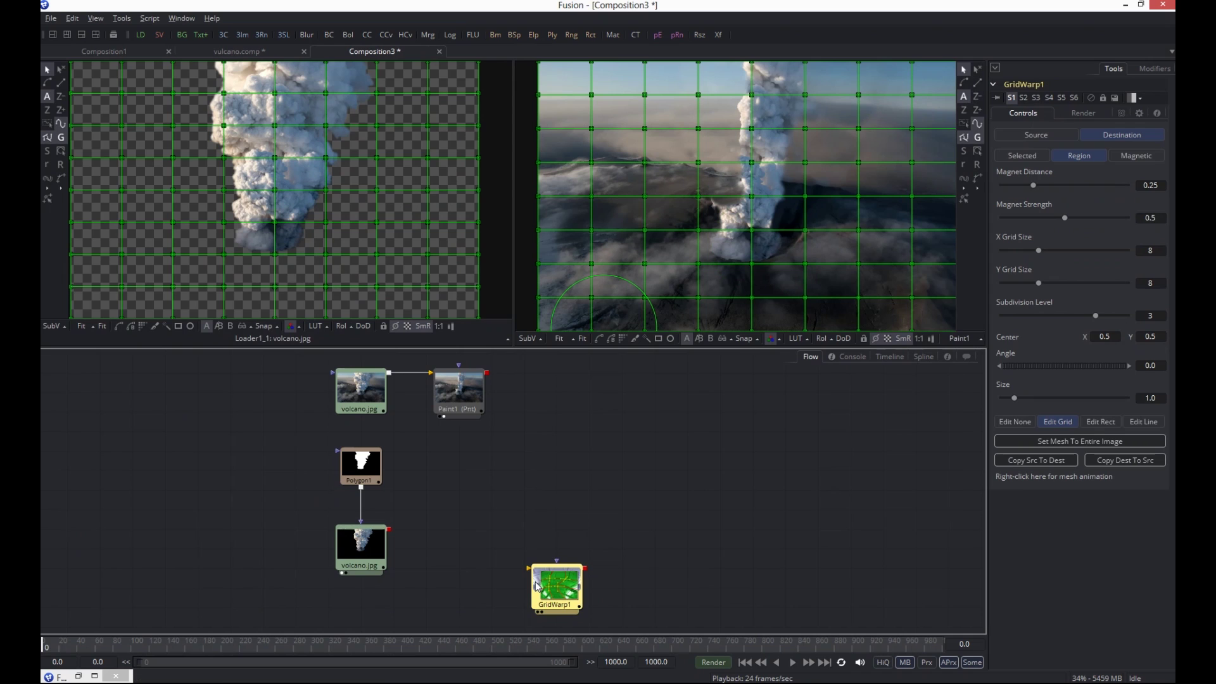
drag(546, 580, 495, 549)
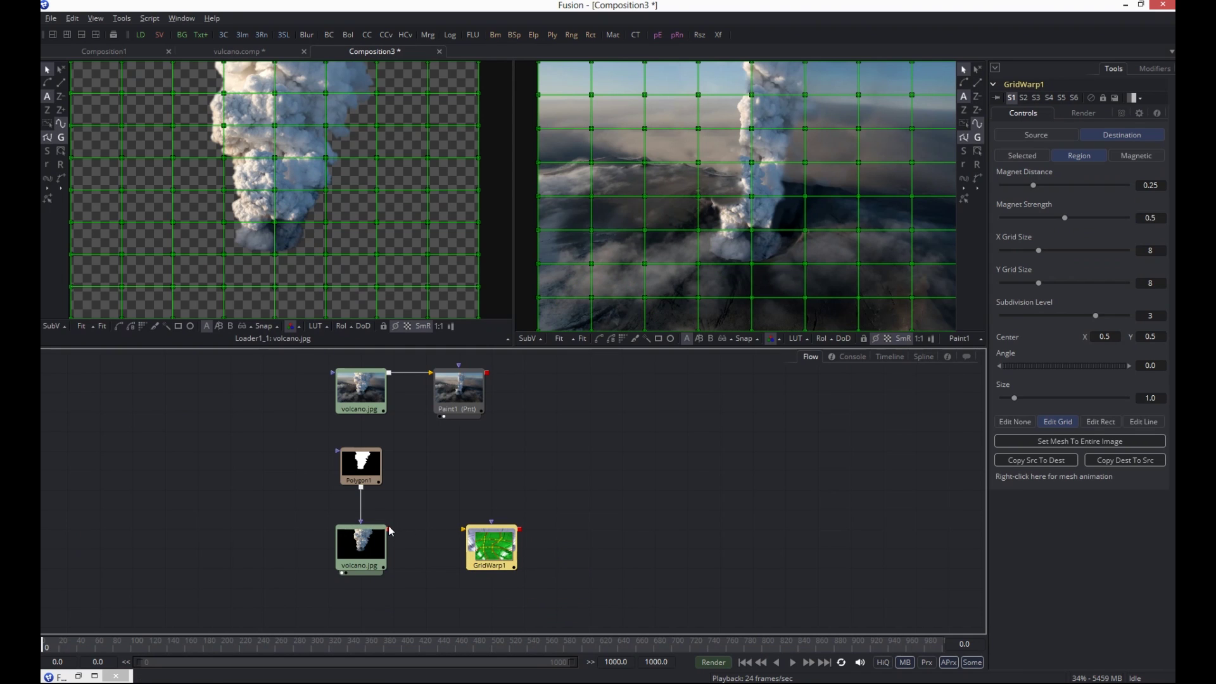
Feed the masked volcano.jpg into GridWarp1, view it, and animate its warp mesh
drag(390, 530, 483, 539)
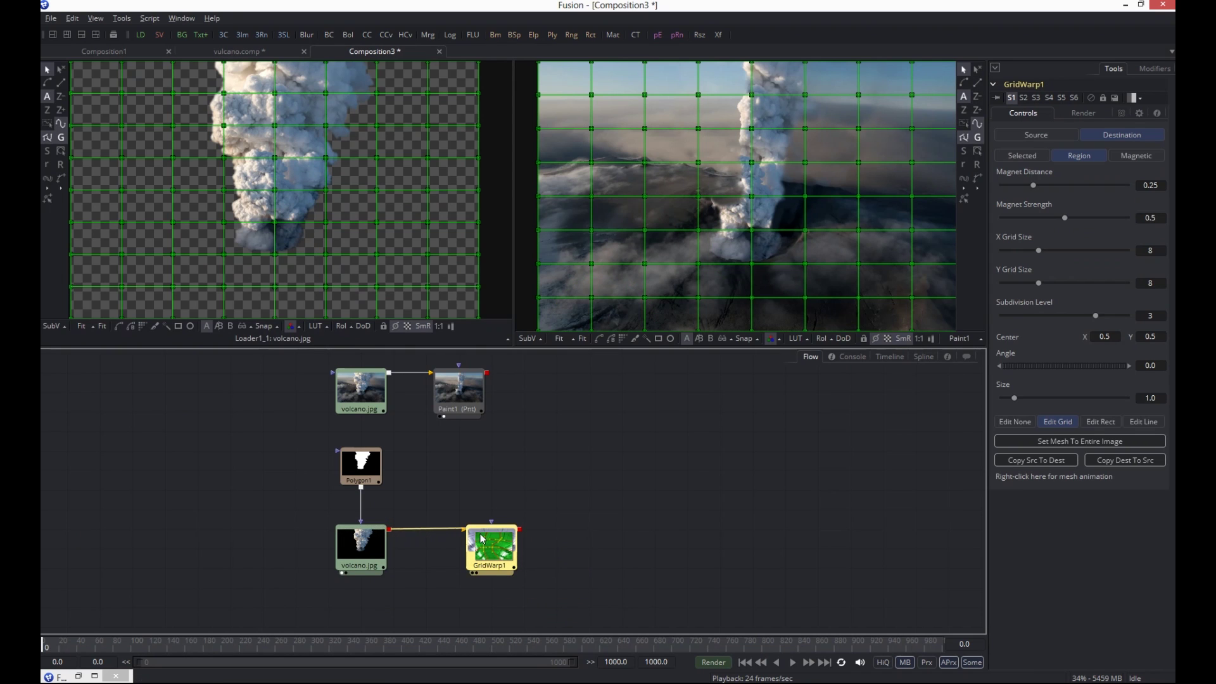
click(474, 574)
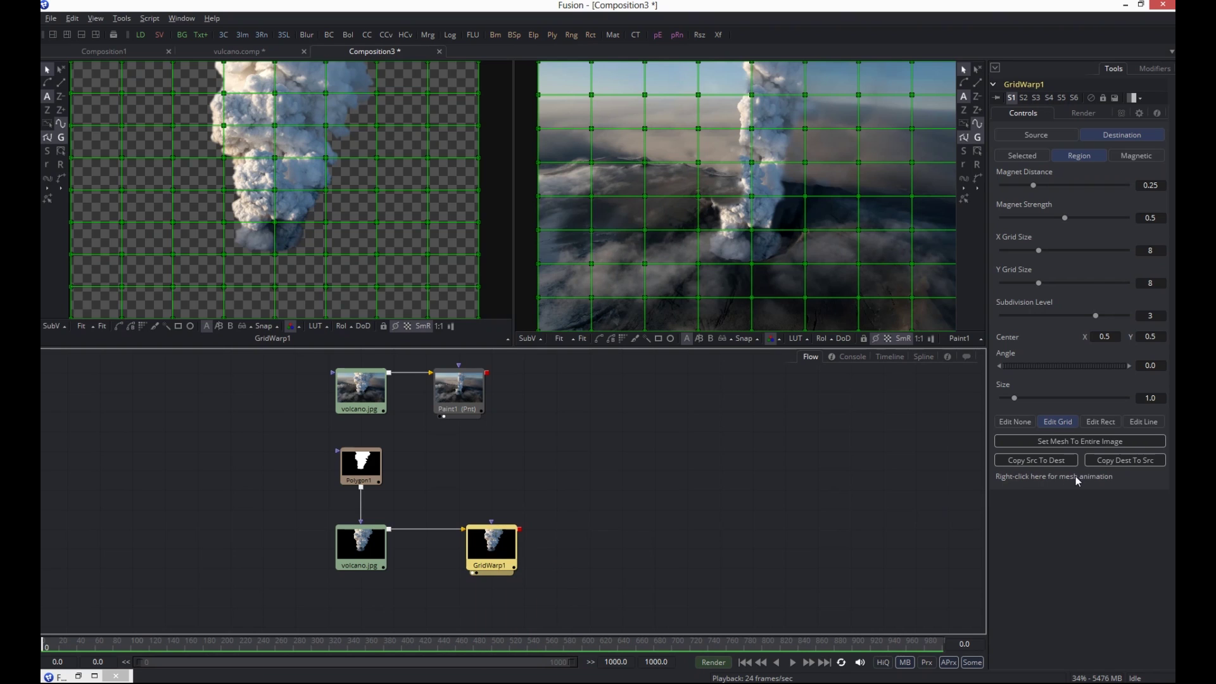
right_click(1050, 483)
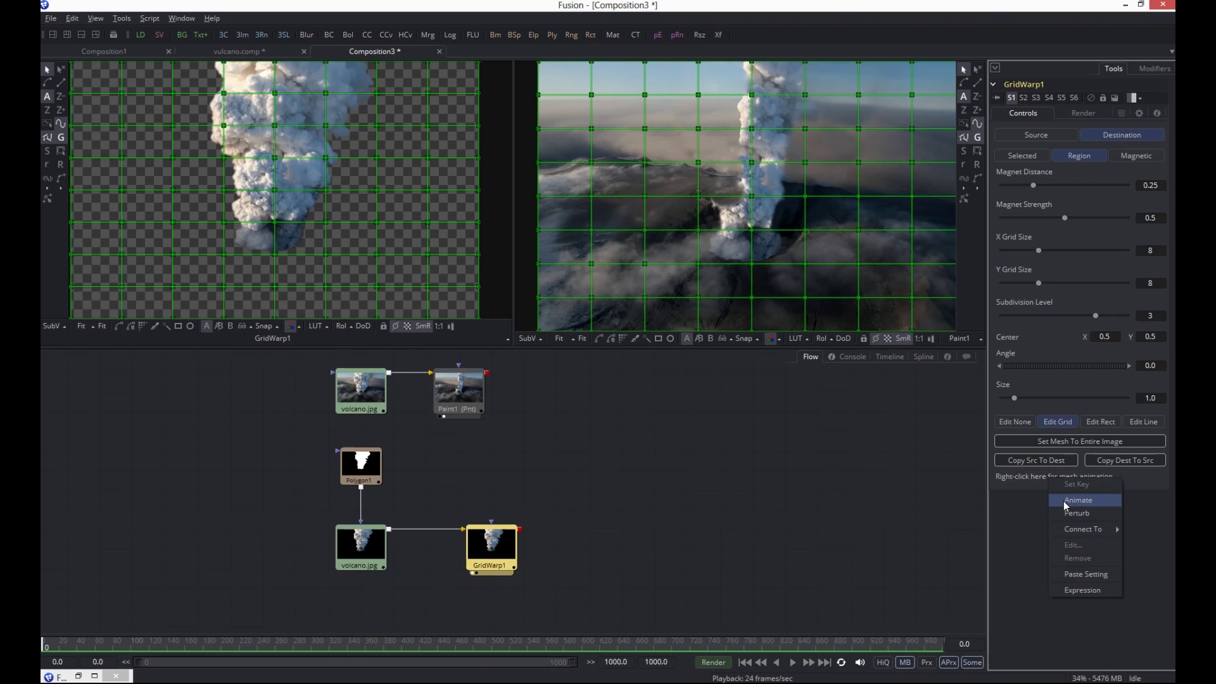
click(1080, 501)
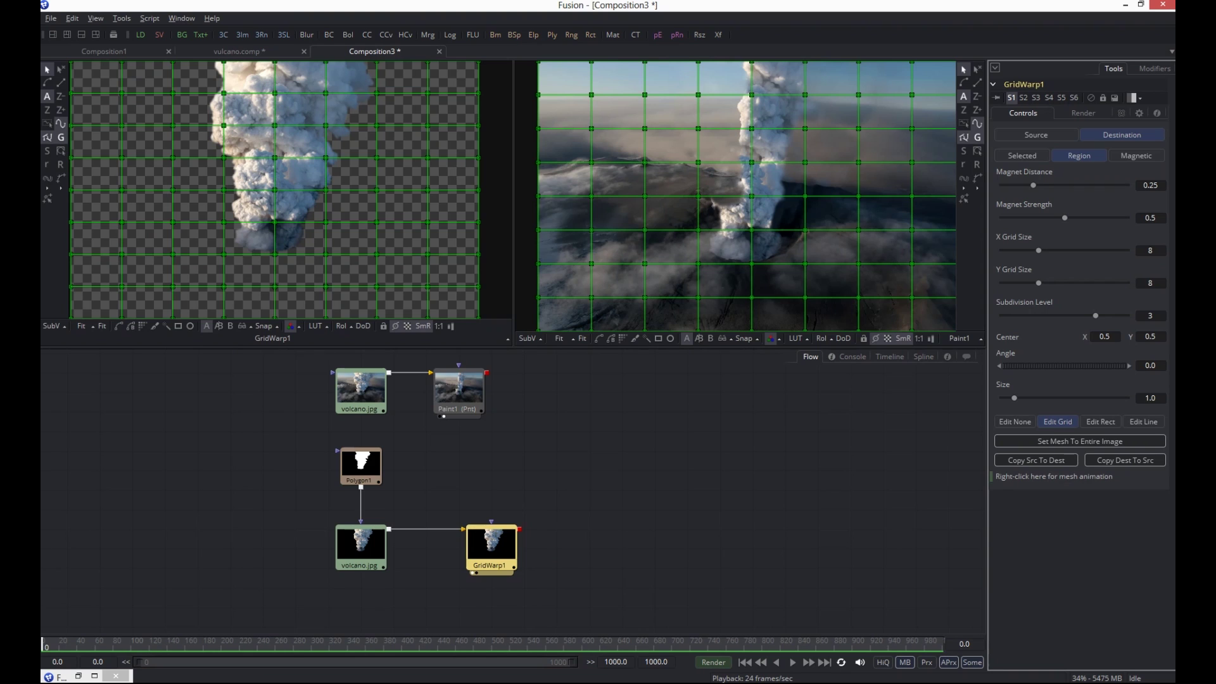
Set the comp's end frame to 125 and go to frame 125
click(646, 663)
text(125)
key(Return)
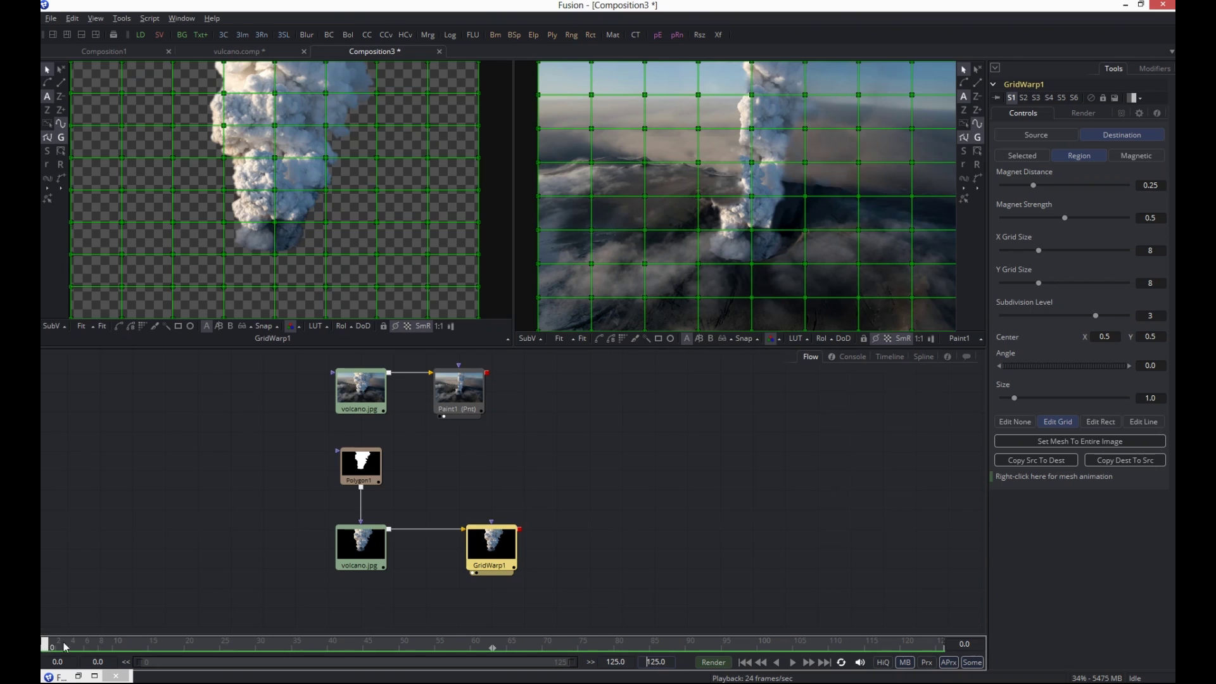
drag(41, 645, 1012, 631)
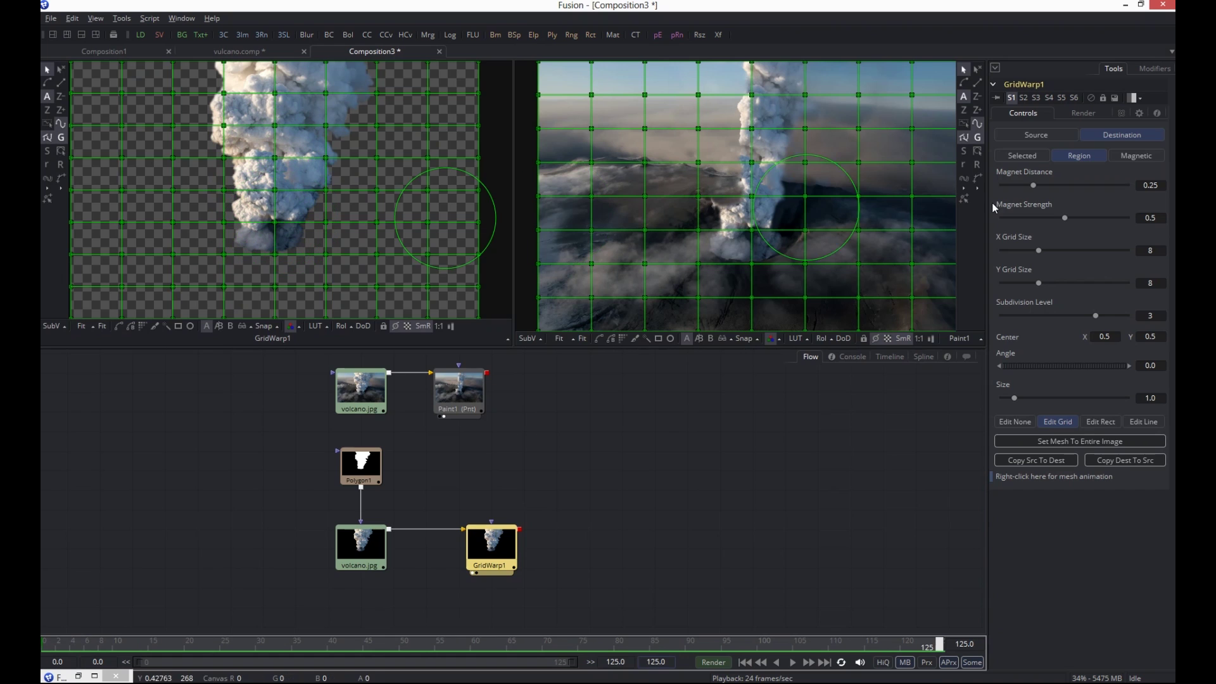
Reduce the magnet distance and drag grid mesh points to bend the plume
drag(1039, 188, 1017, 191)
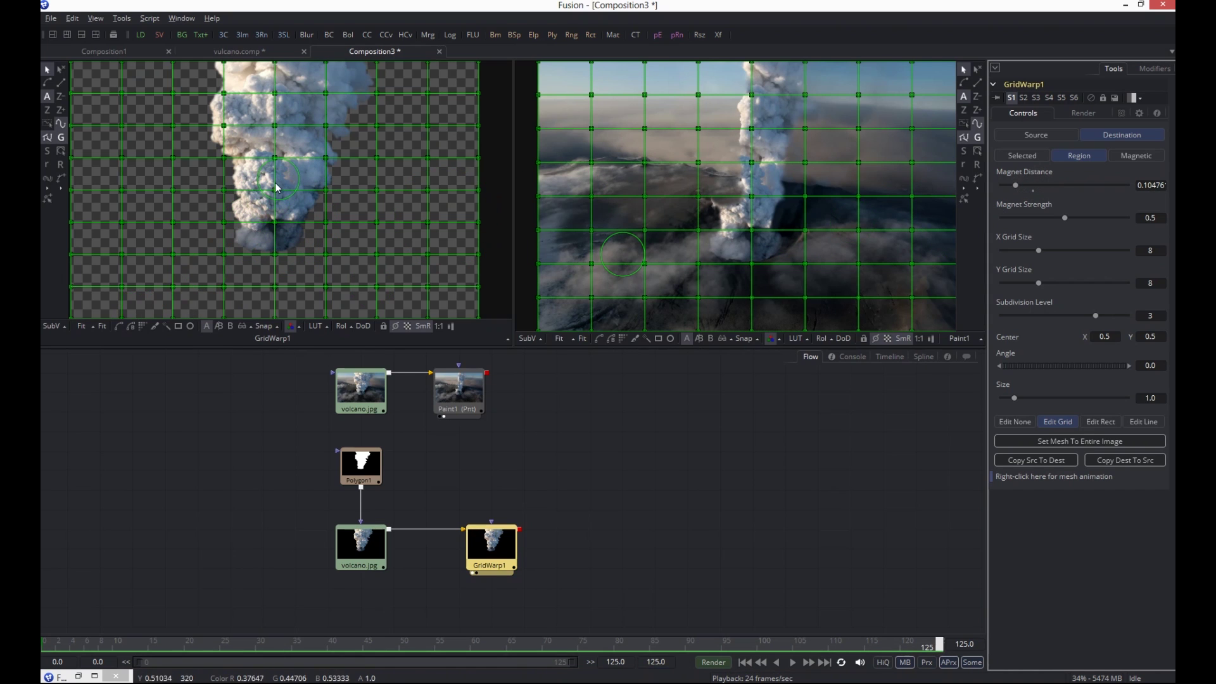
drag(272, 192, 199, 161)
drag(320, 162, 253, 91)
drag(261, 230, 260, 226)
drag(311, 196, 307, 192)
drag(207, 194, 201, 191)
drag(305, 190, 309, 191)
drag(313, 96, 323, 94)
mouse_move(208, 95)
mouse_down()
mouse_move(215, 119)
mouse_move(200, 109)
mouse_up()
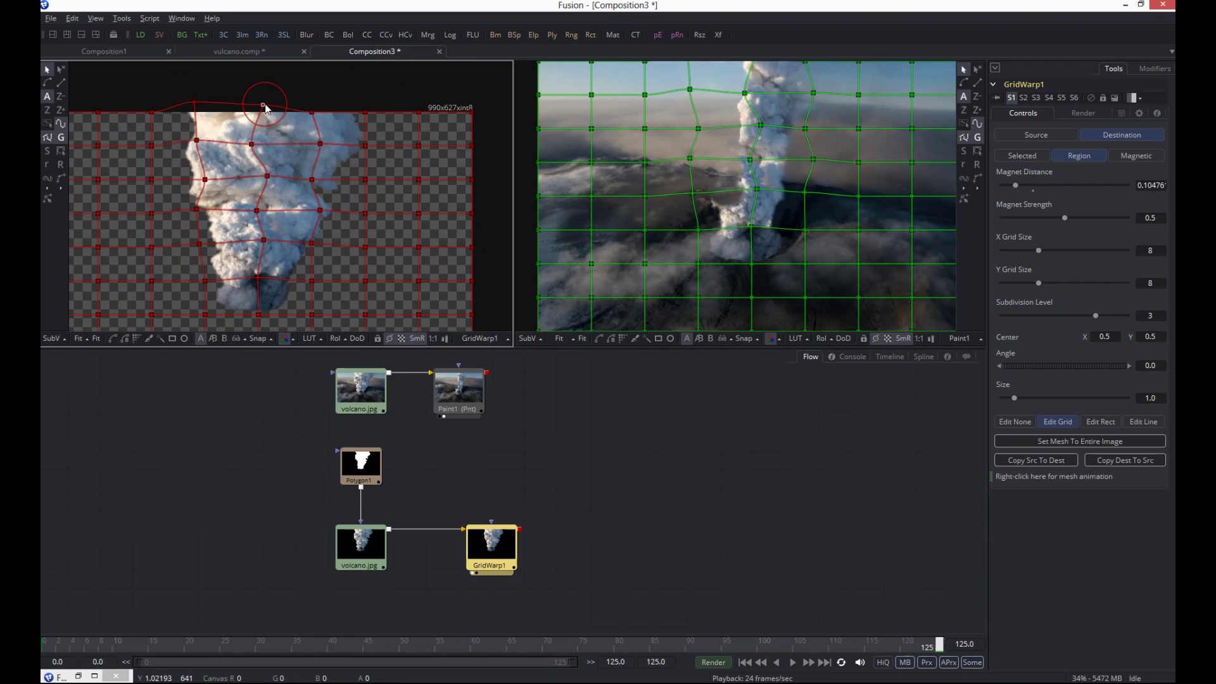
drag(355, 108, 379, 99)
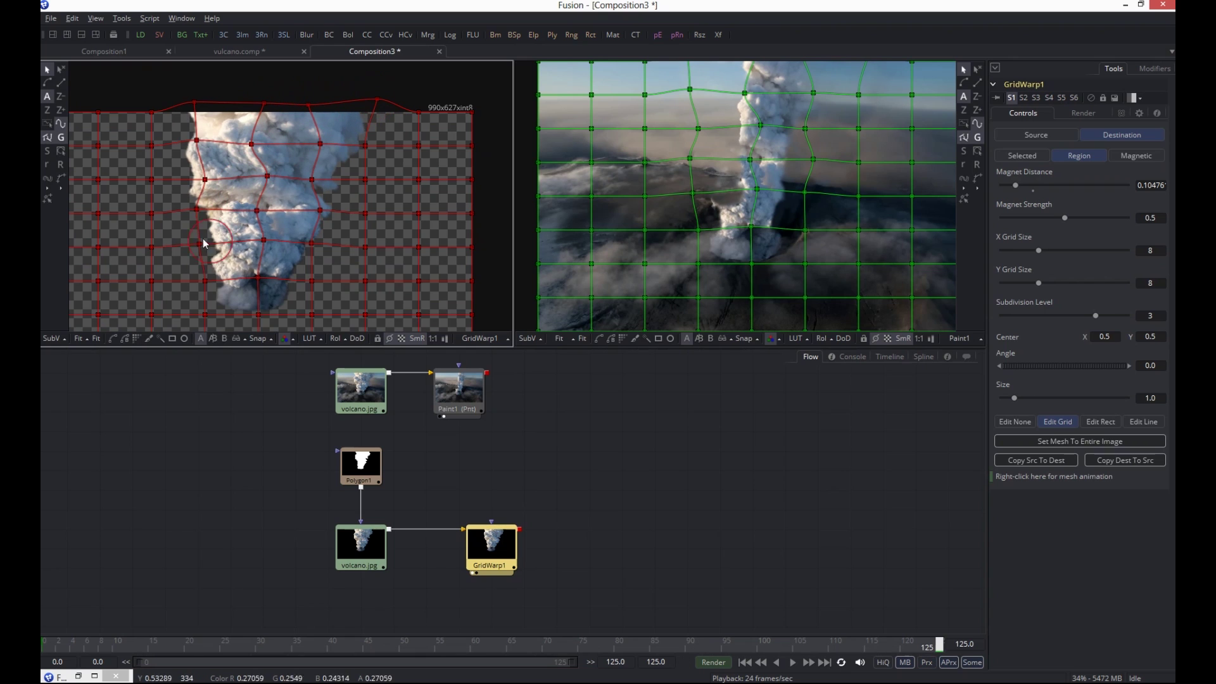
drag(369, 219, 374, 210)
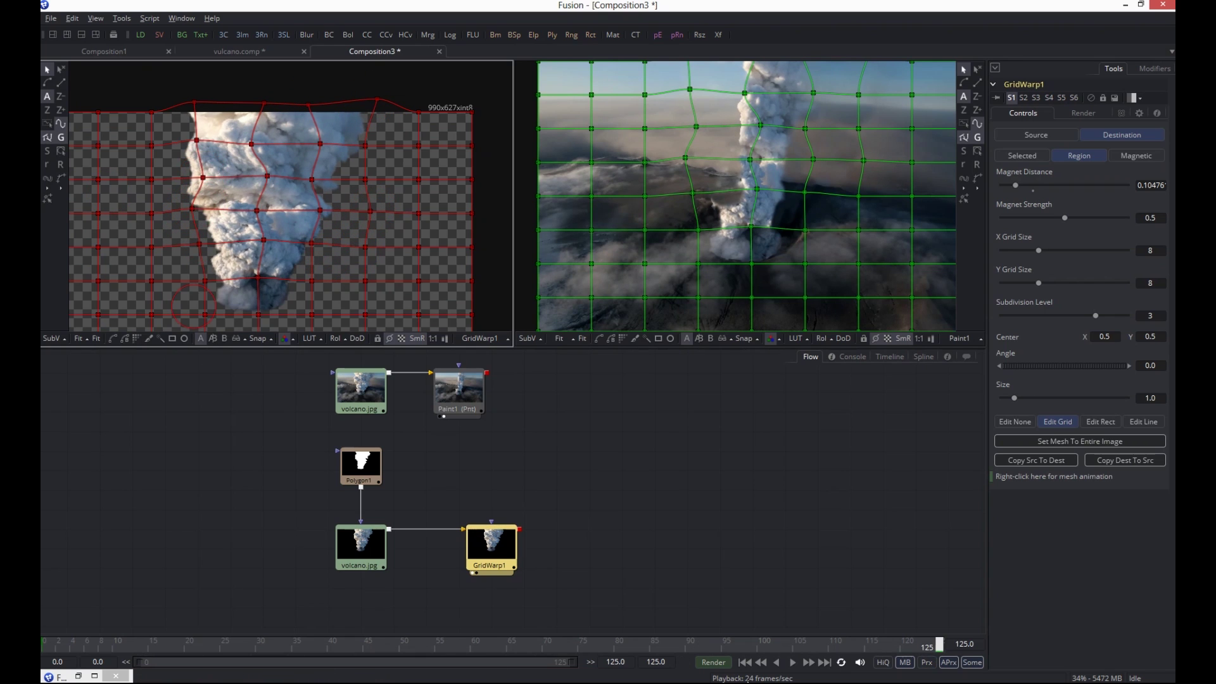
Play back the warp animation, stop it, and return to frame 0
click(793, 663)
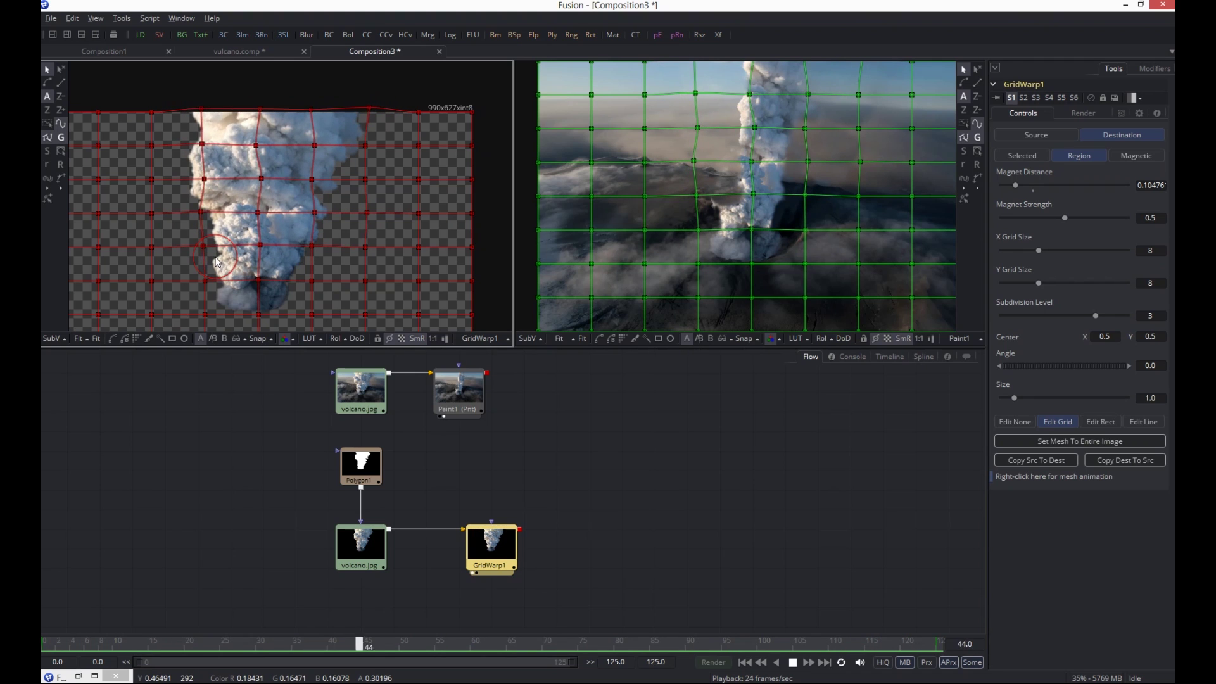
click(792, 662)
drag(747, 650, 42, 653)
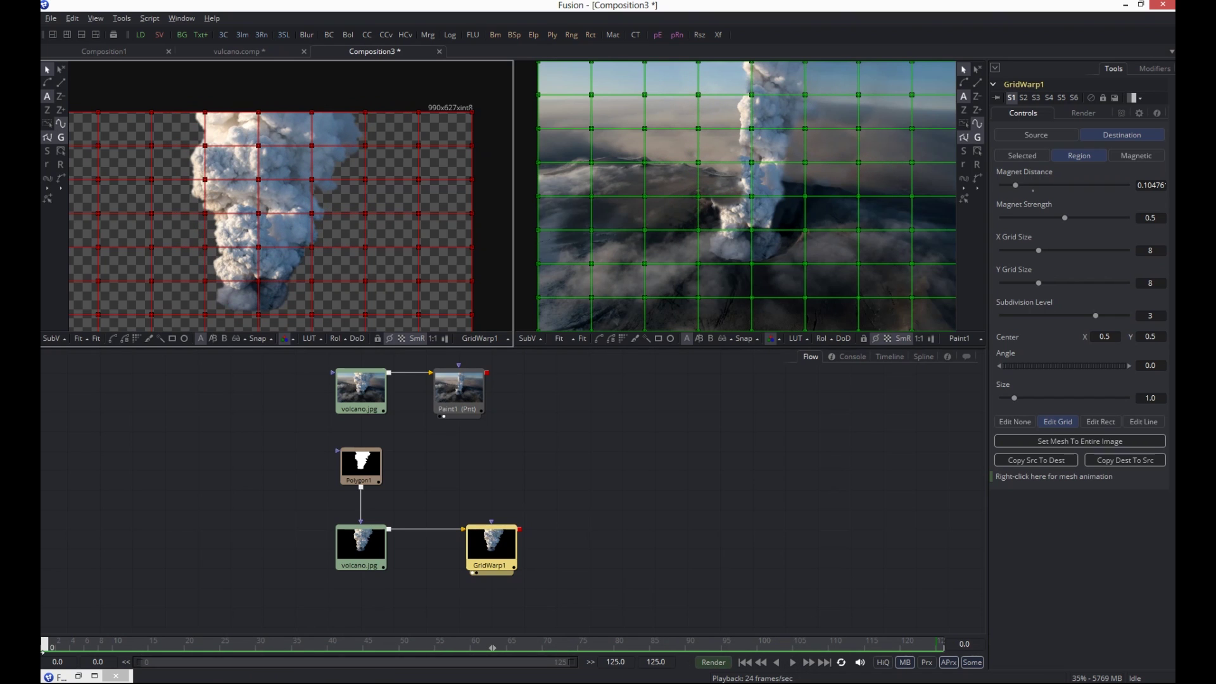
click(78, 677)
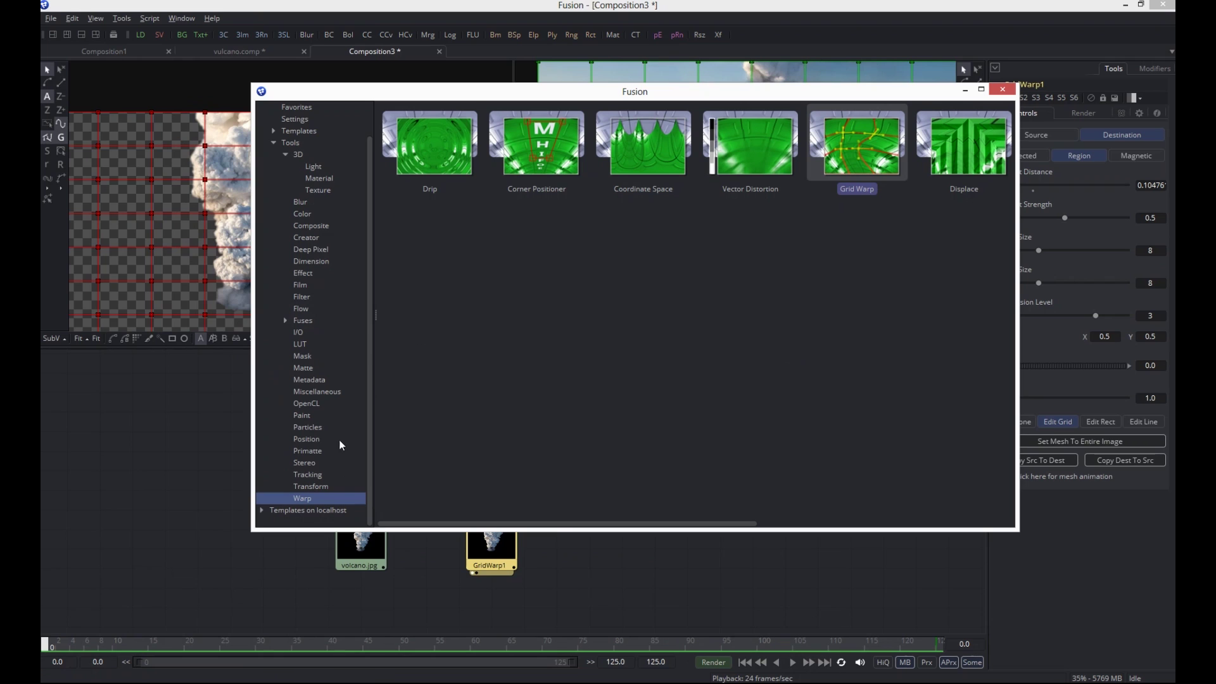
Add a Vortex node fed by GridWarp1's output and show it in the left viewer
drag(518, 521, 736, 521)
drag(696, 160, 589, 584)
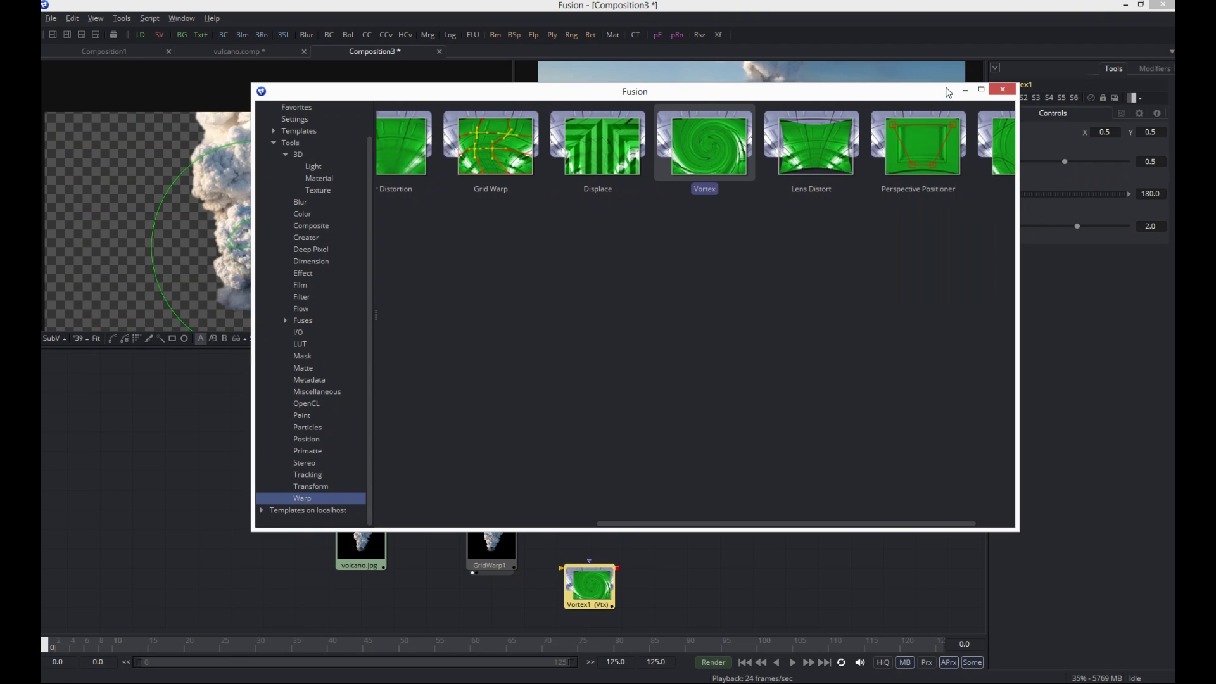
click(966, 91)
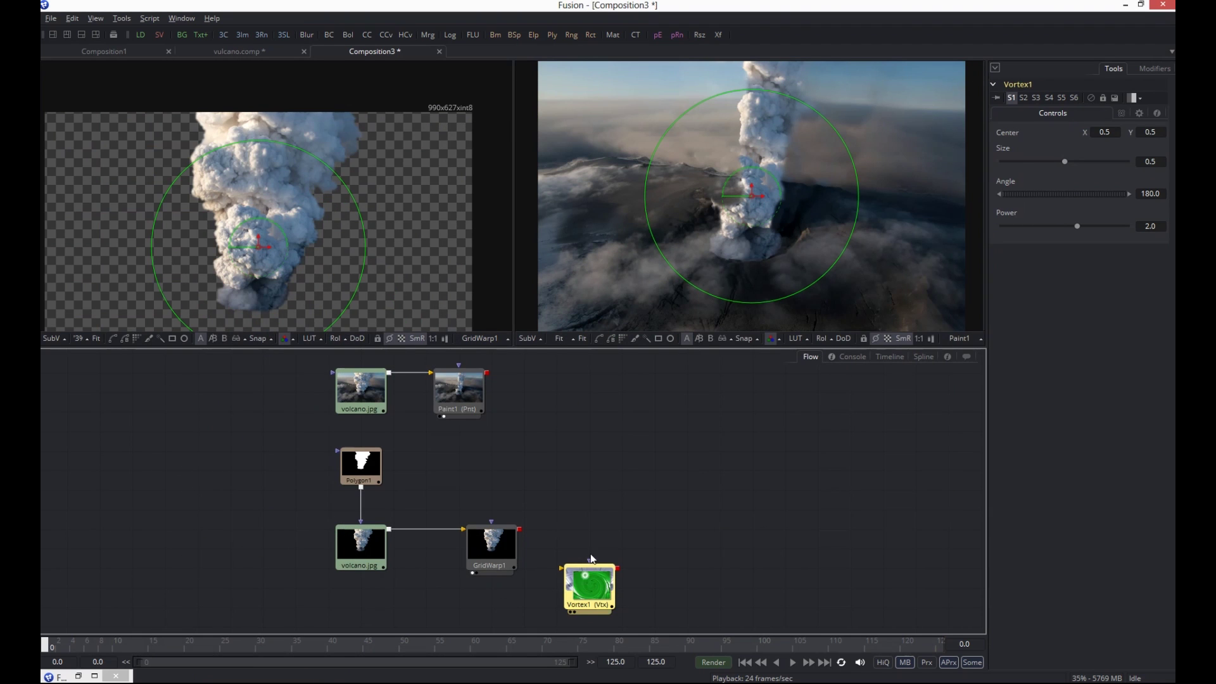
drag(589, 582, 591, 543)
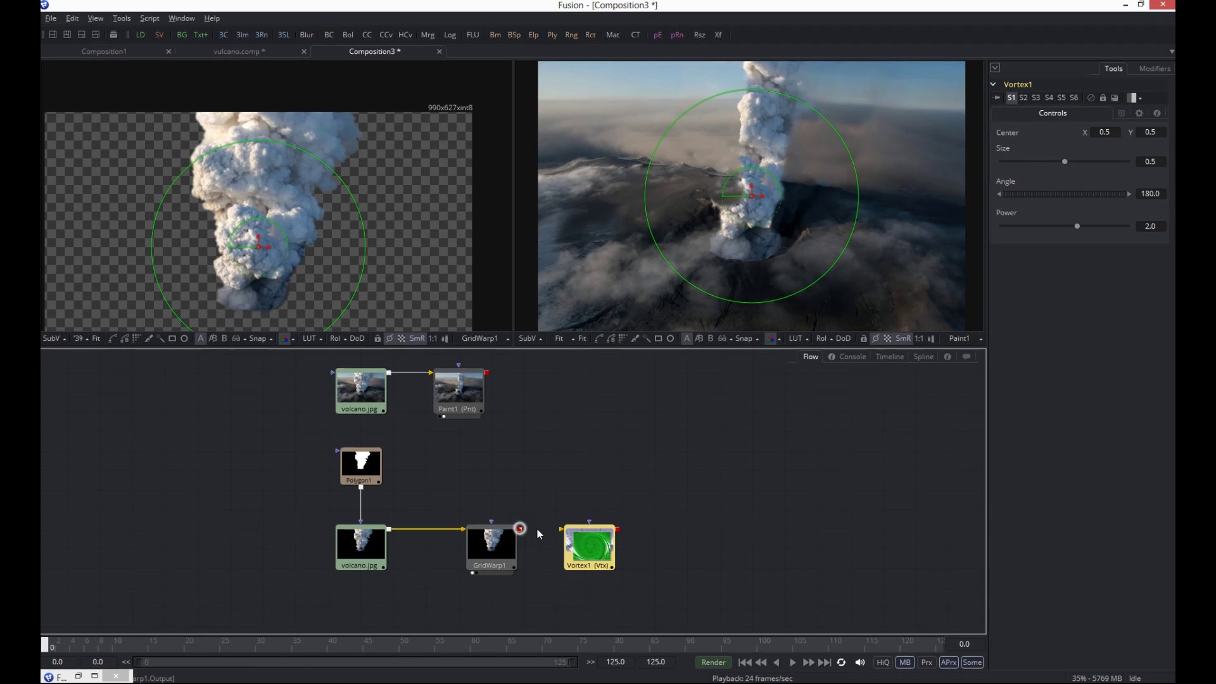
drag(519, 529, 565, 532)
click(570, 574)
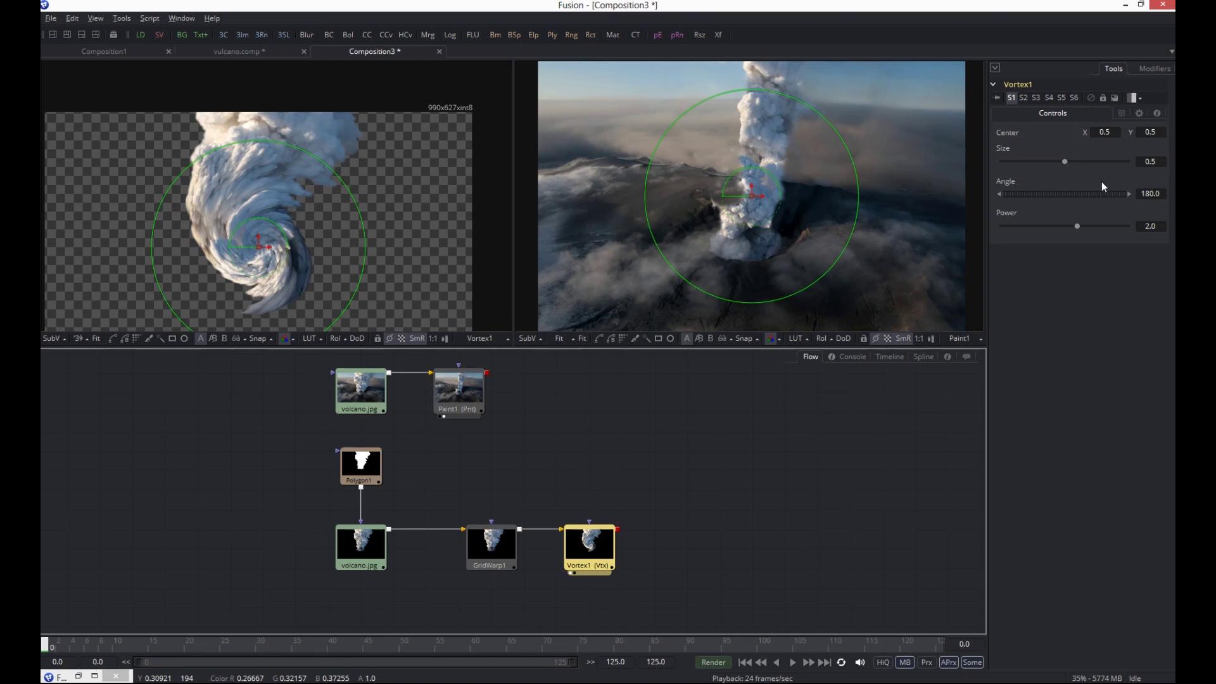
Set Vortex1's Angle to 0 and Size to about 0.133, with its centre shifted slightly left on the plume
text(0)
key(Tab)
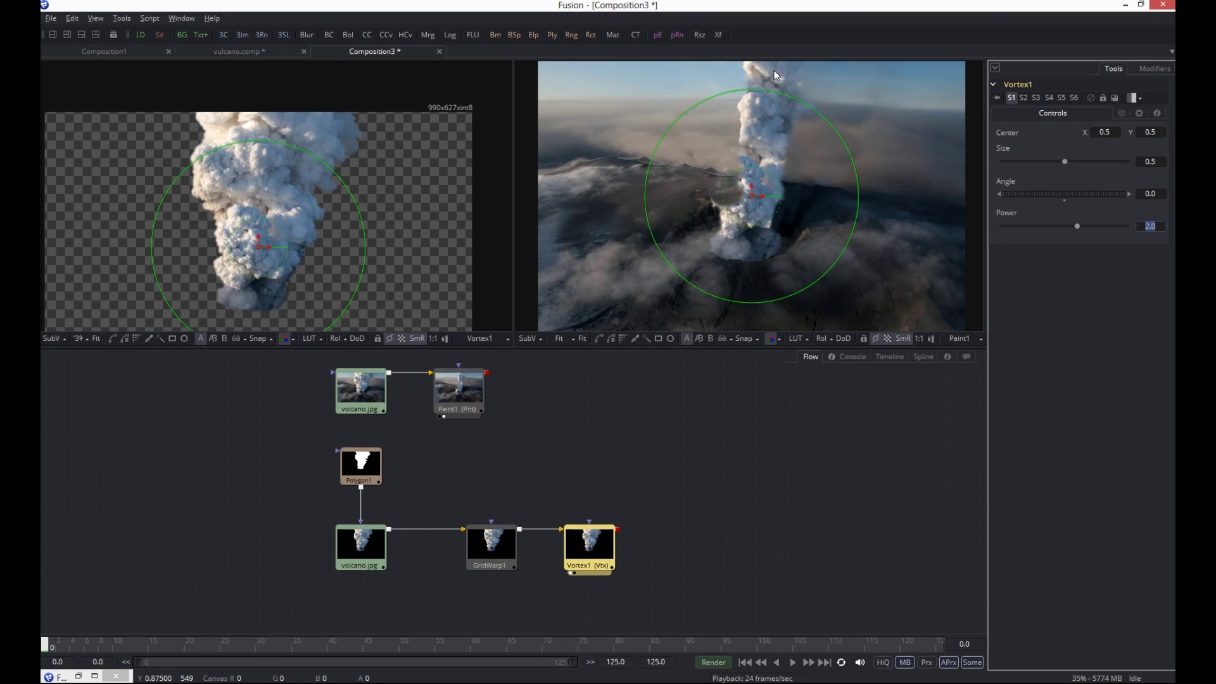
drag(1067, 162, 1019, 163)
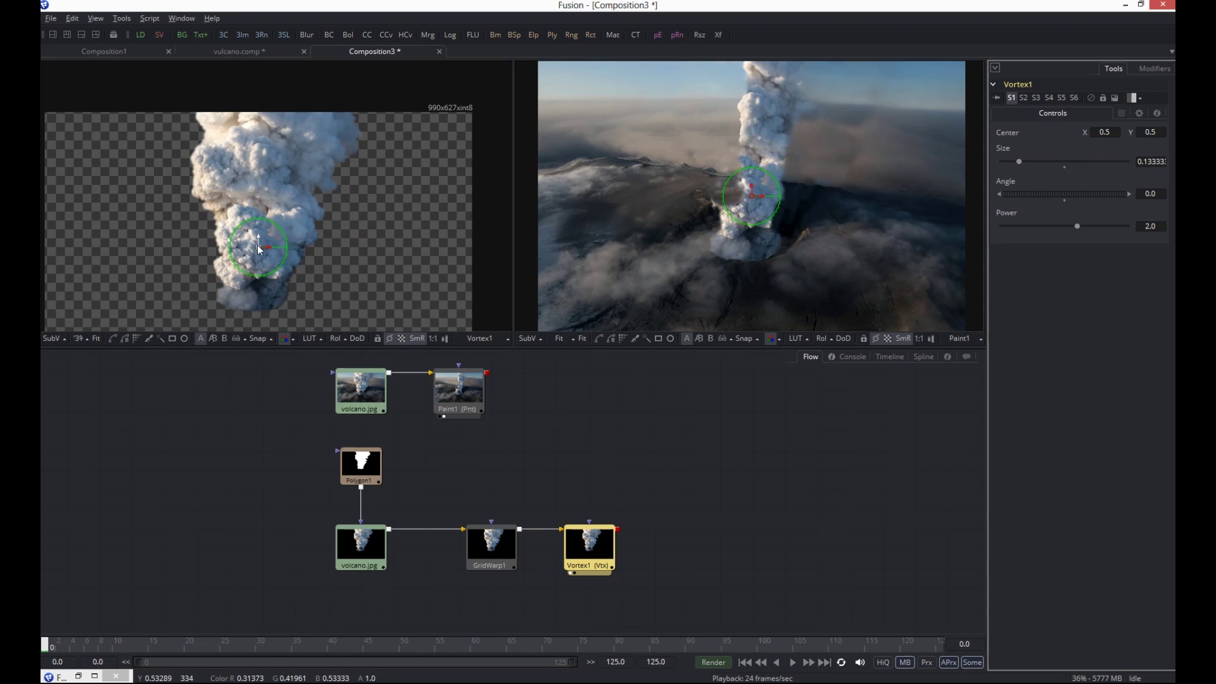
drag(260, 252, 242, 249)
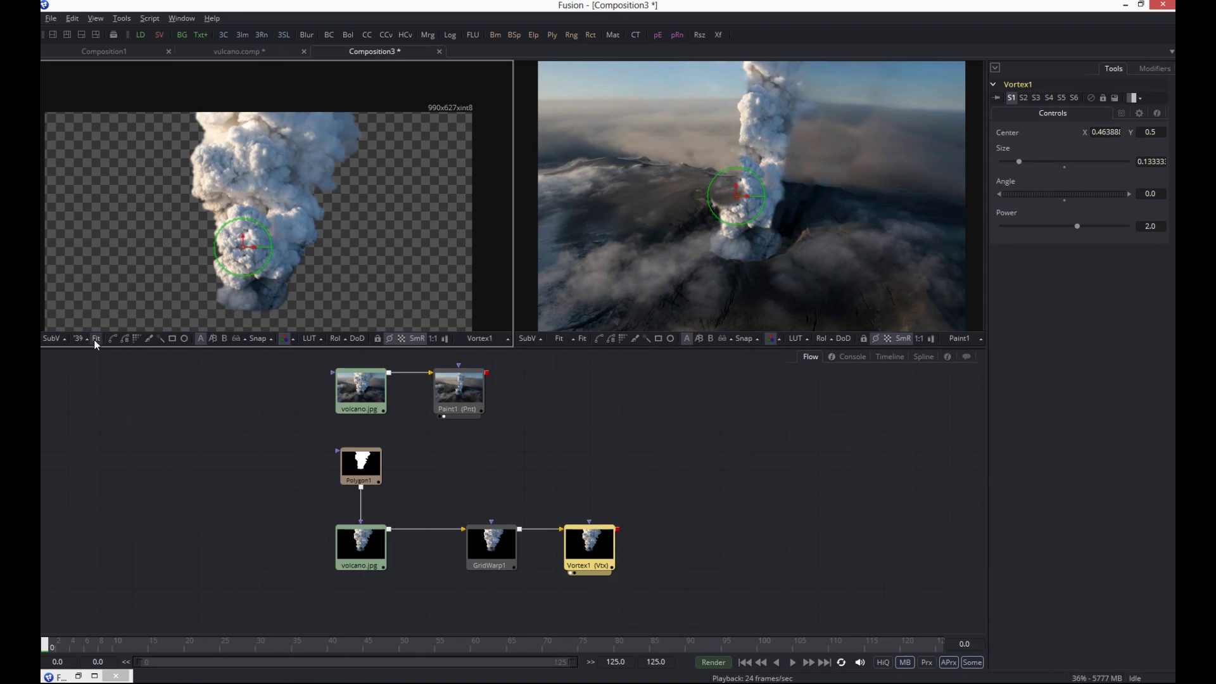
drag(157, 269, 180, 241)
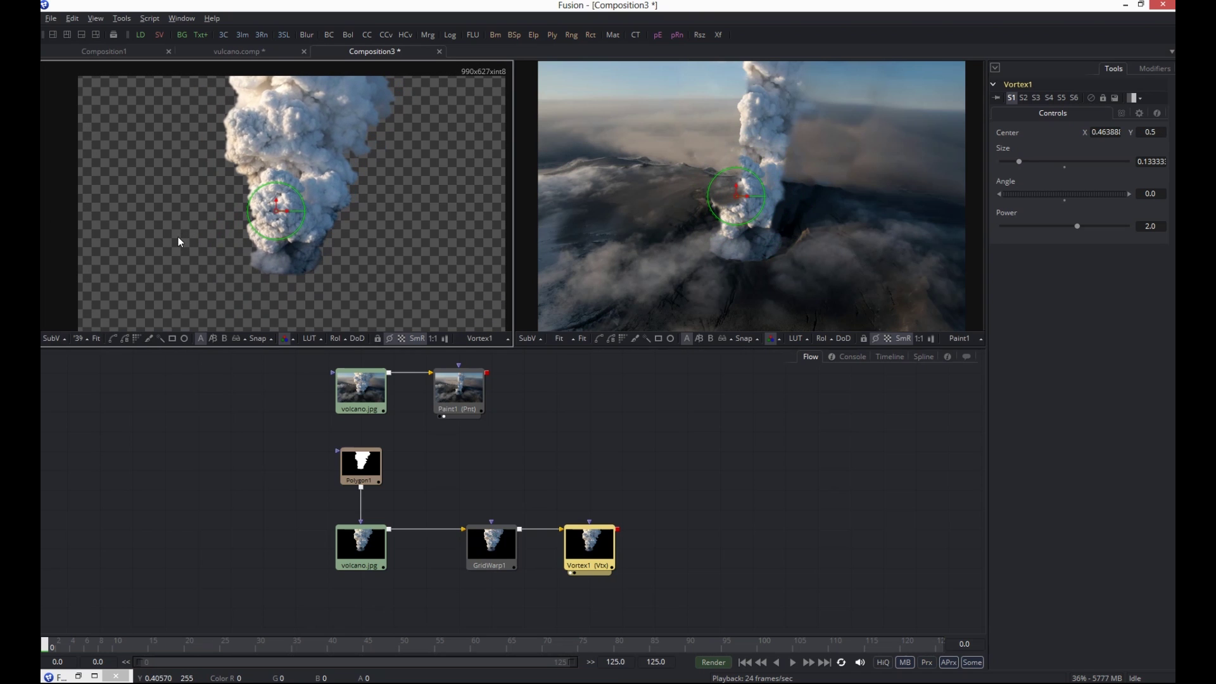
scroll(280, 234, up, 3)
drag(294, 237, 242, 196)
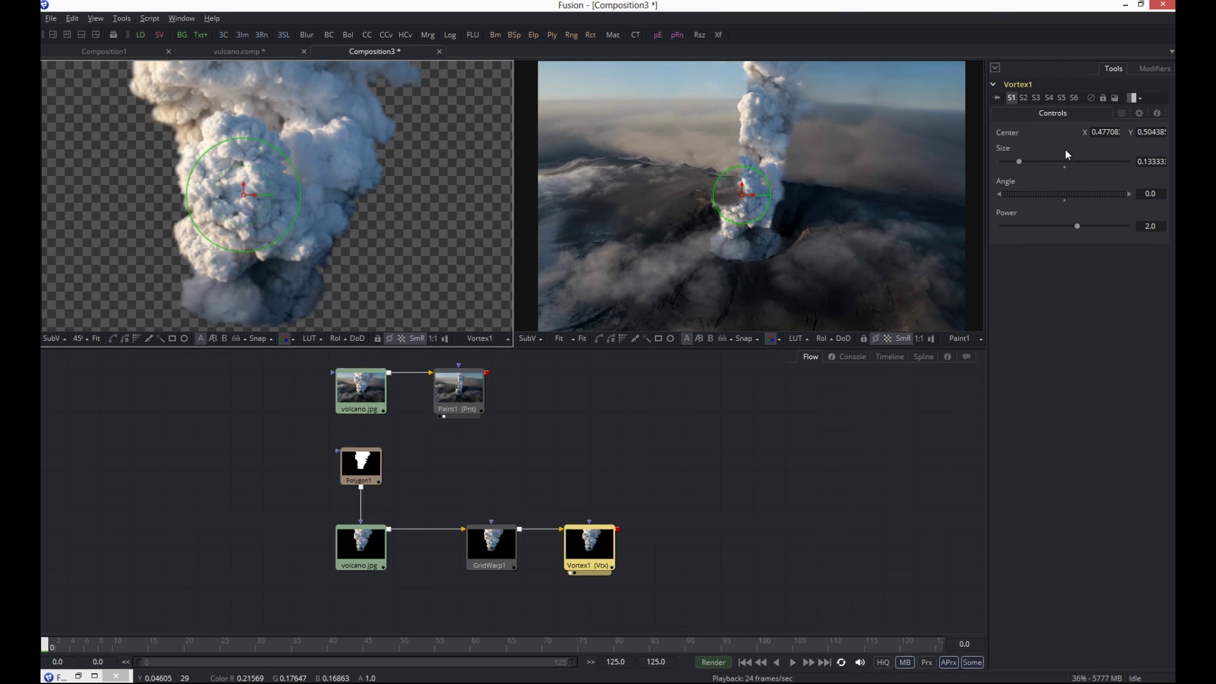
Animate Vortex1's Angle with a key at frame 125, and enlarge Size to about 0.18
right_click(1011, 181)
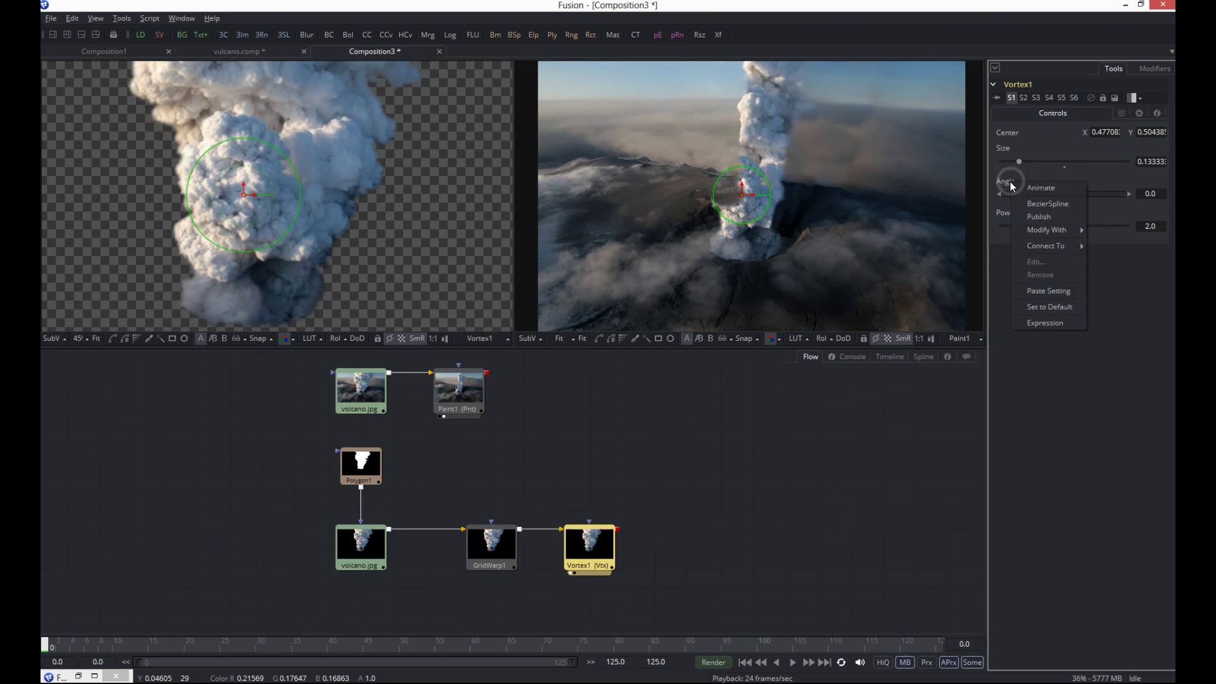
click(1044, 190)
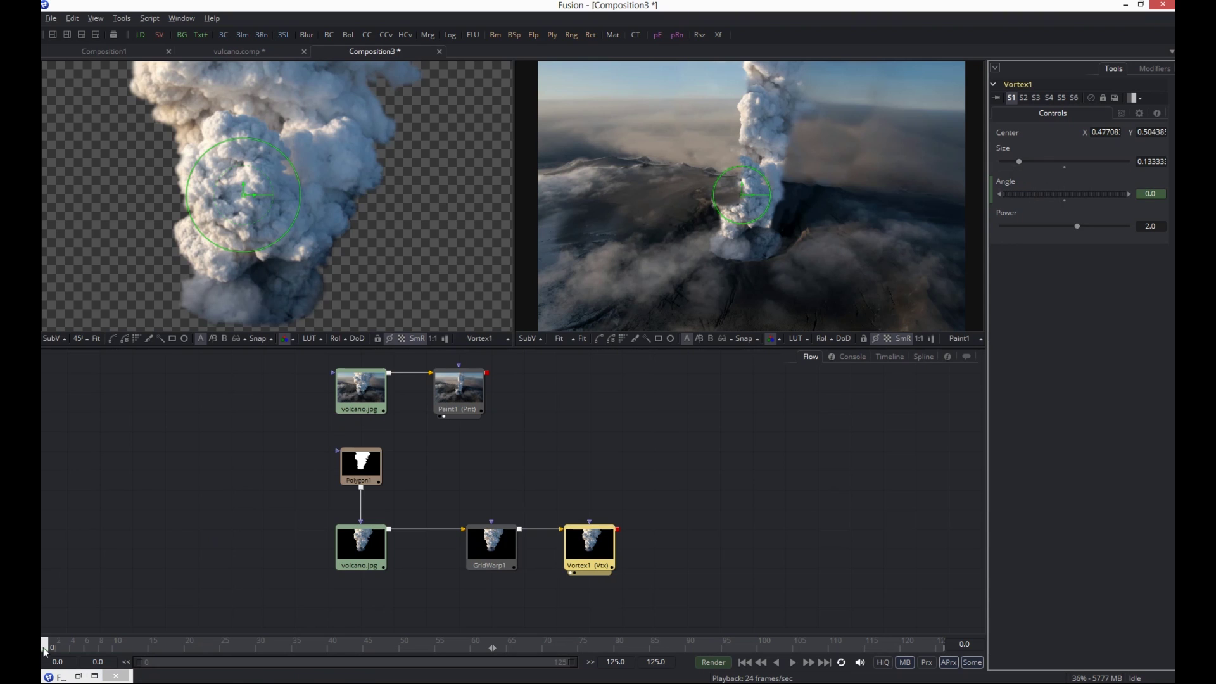
drag(62, 652, 945, 611)
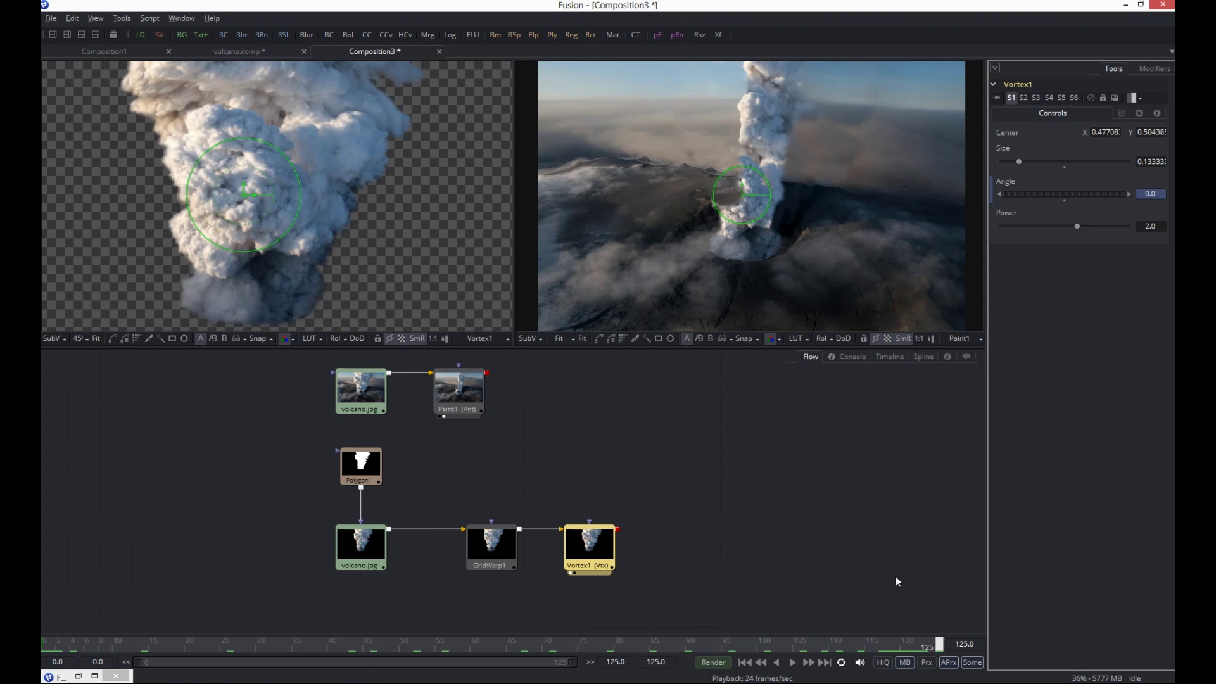
drag(1076, 195, 1082, 191)
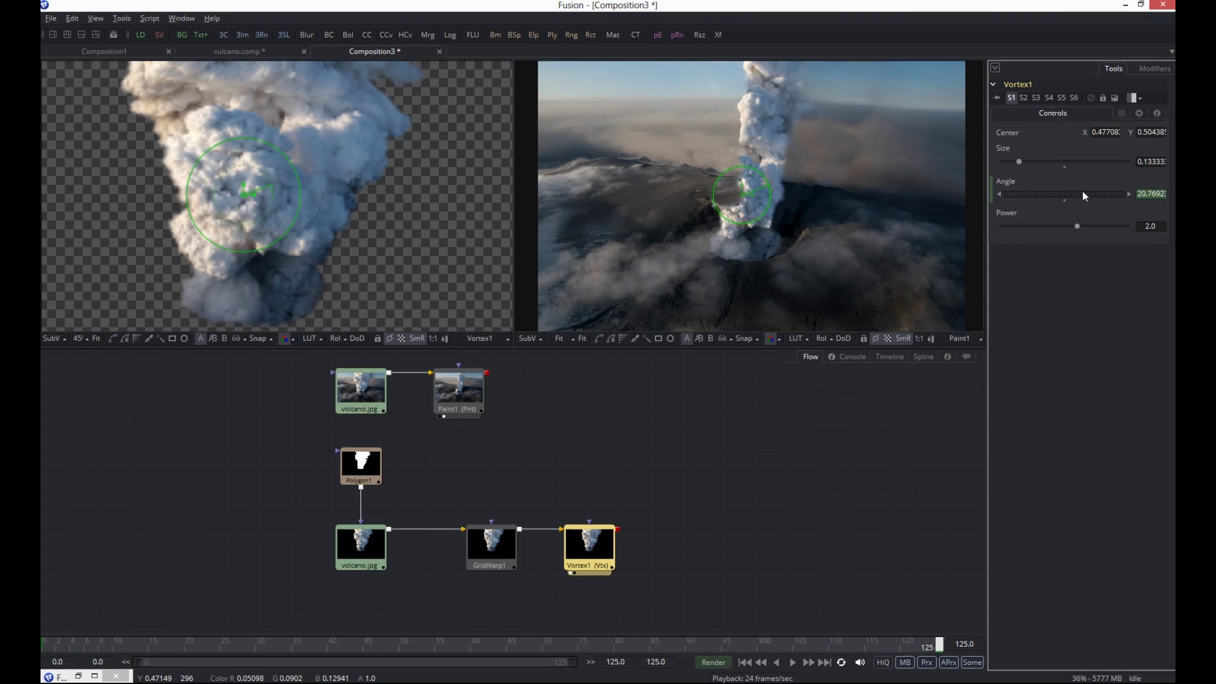
drag(1021, 164, 1025, 162)
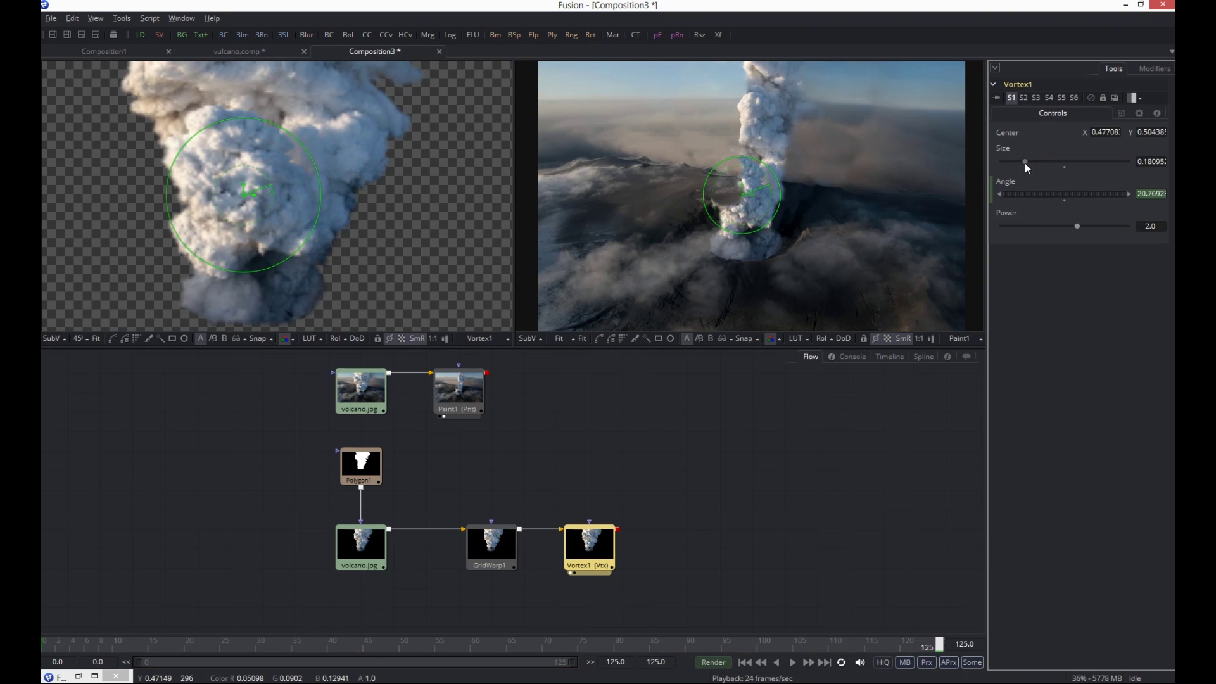
Preview the swirl, then set the Angle at frame 125 to 30
click(793, 663)
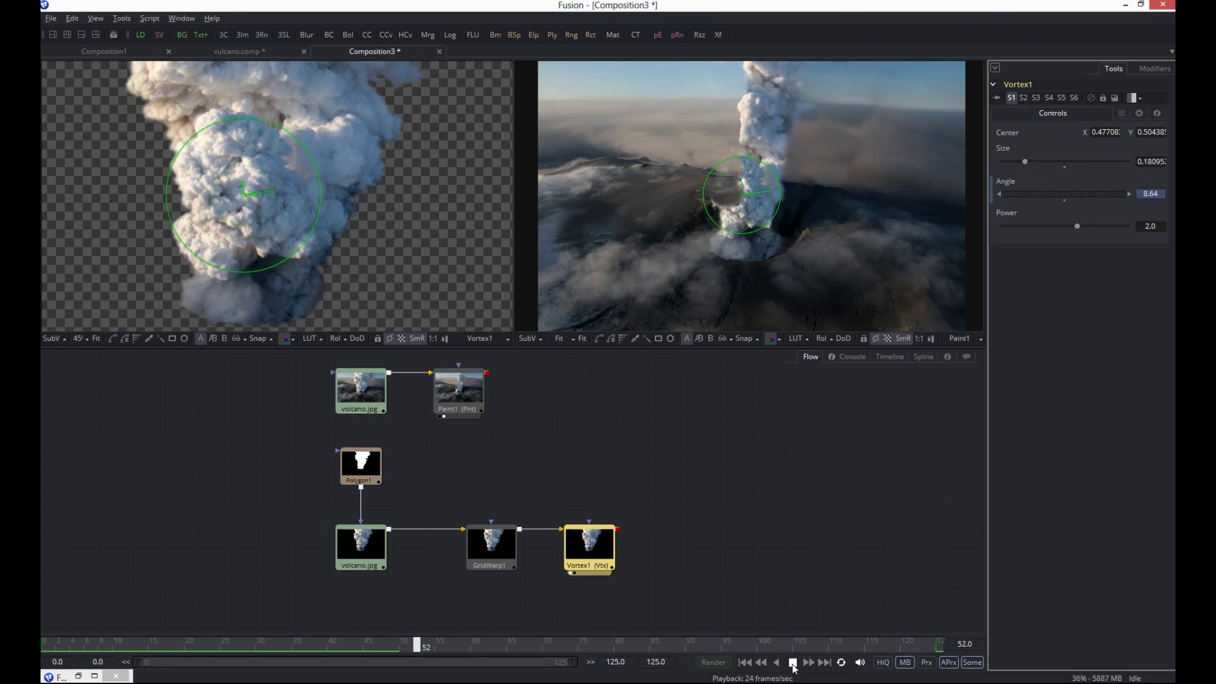
click(793, 663)
drag(752, 645, 965, 637)
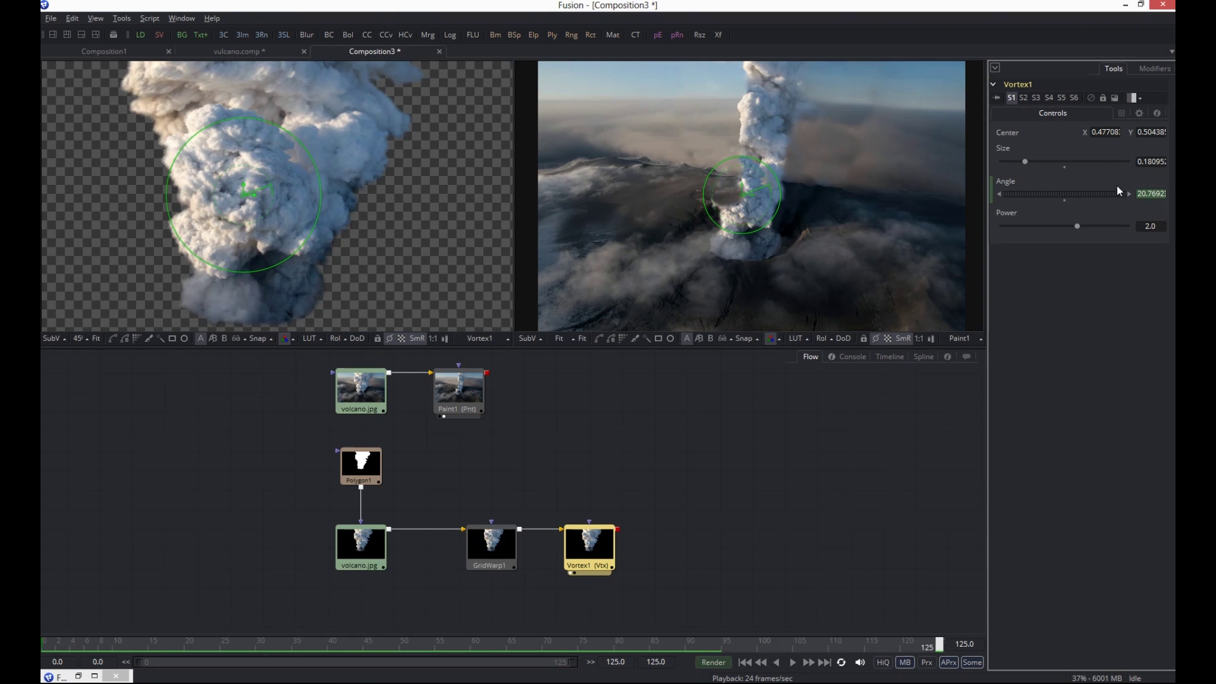
drag(1094, 193, 1097, 193)
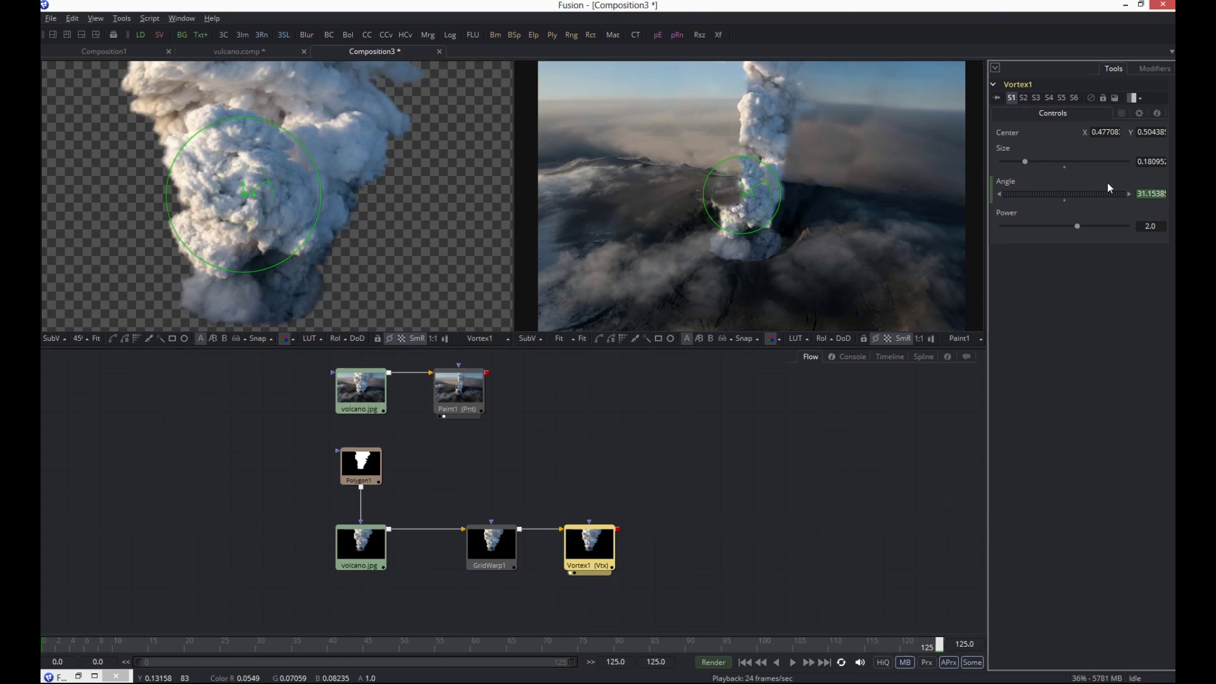
text(30.0)
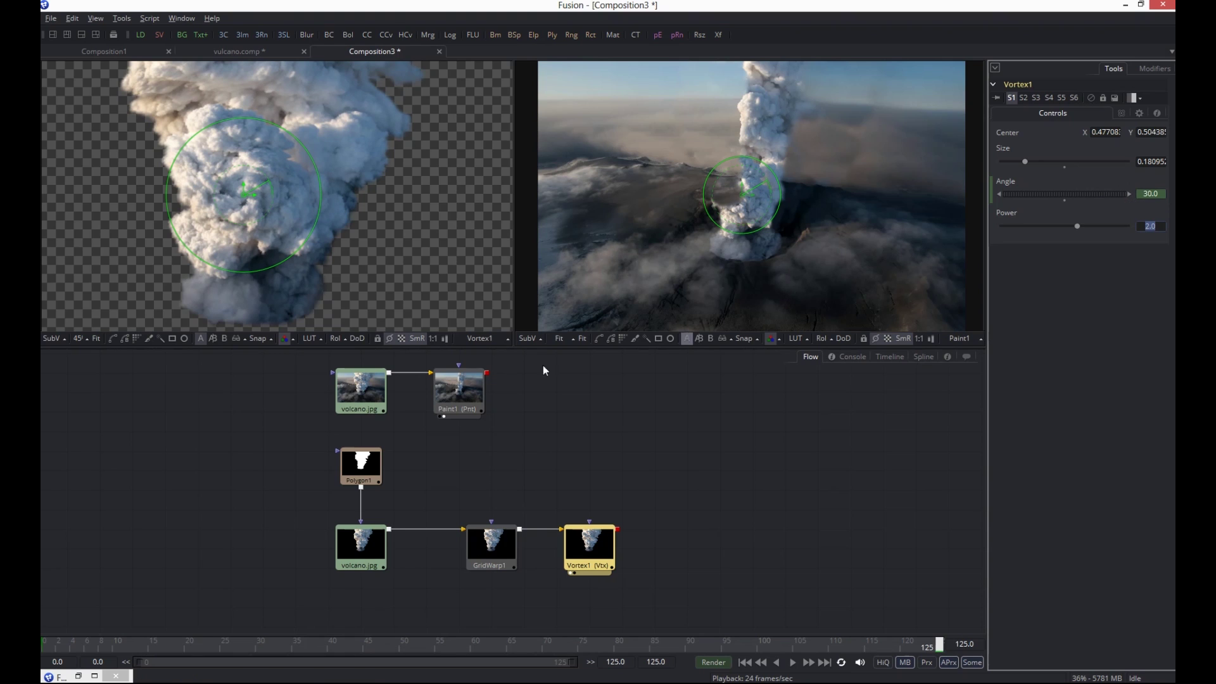
Paste a linked Vortex1_1 instance, chain it after Vortex1, and view its result
right_click(605, 555)
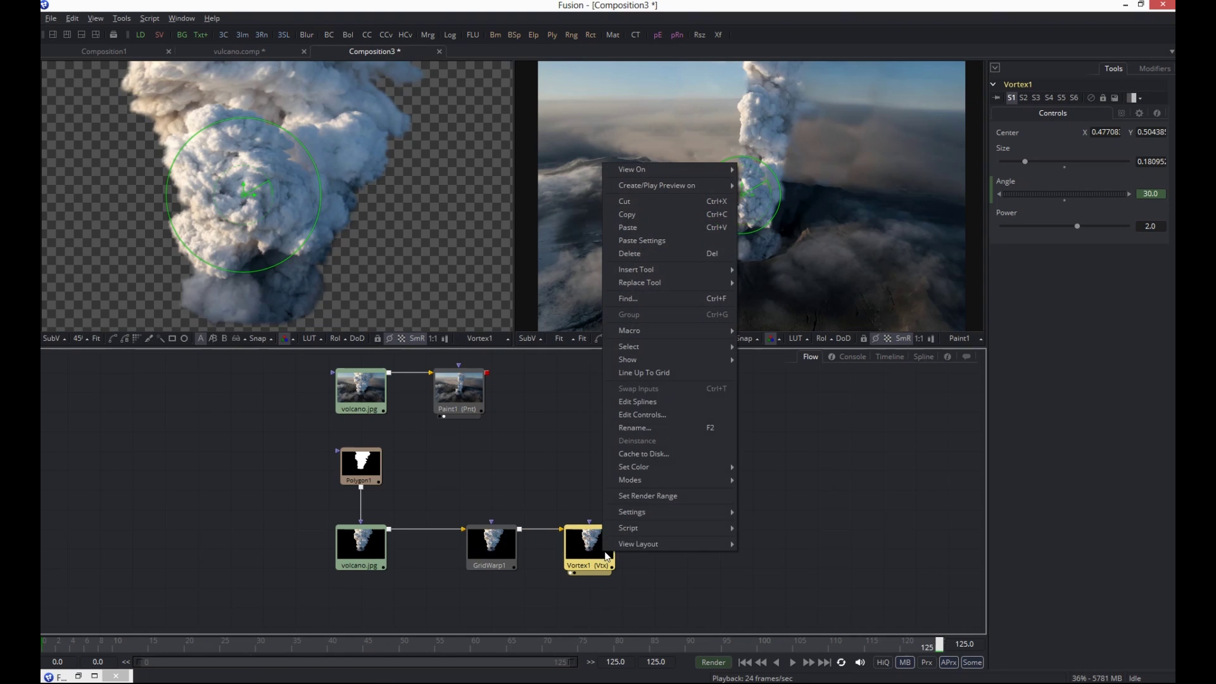
click(647, 218)
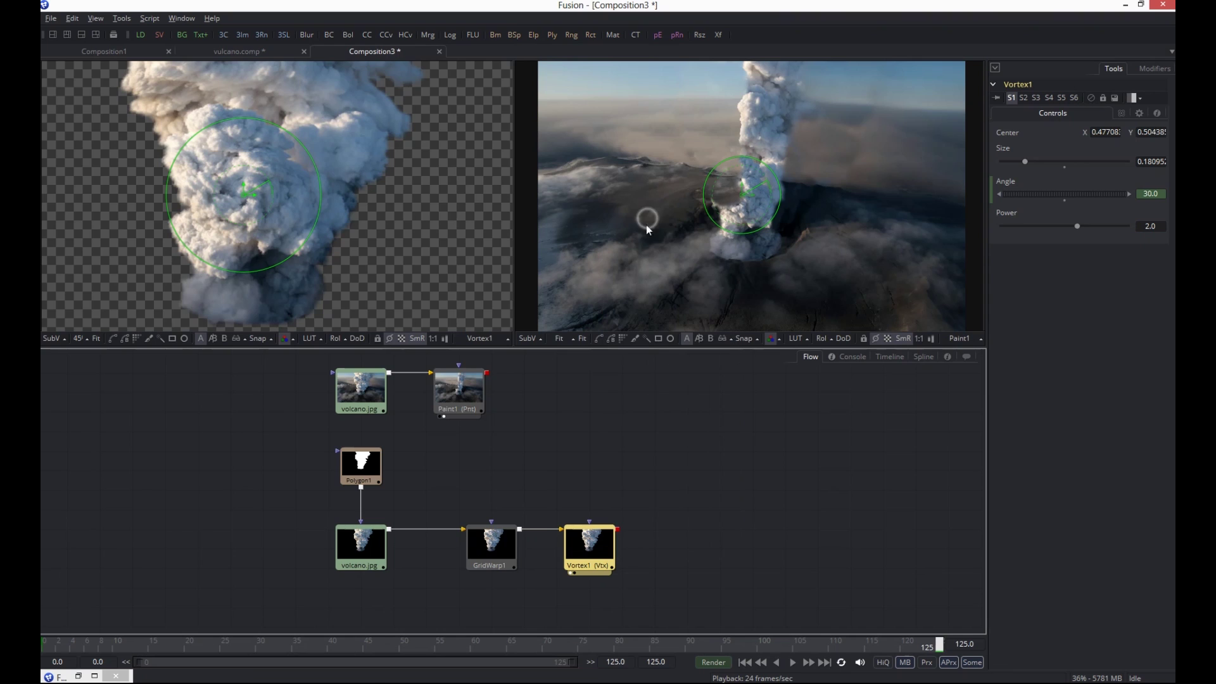
right_click(645, 507)
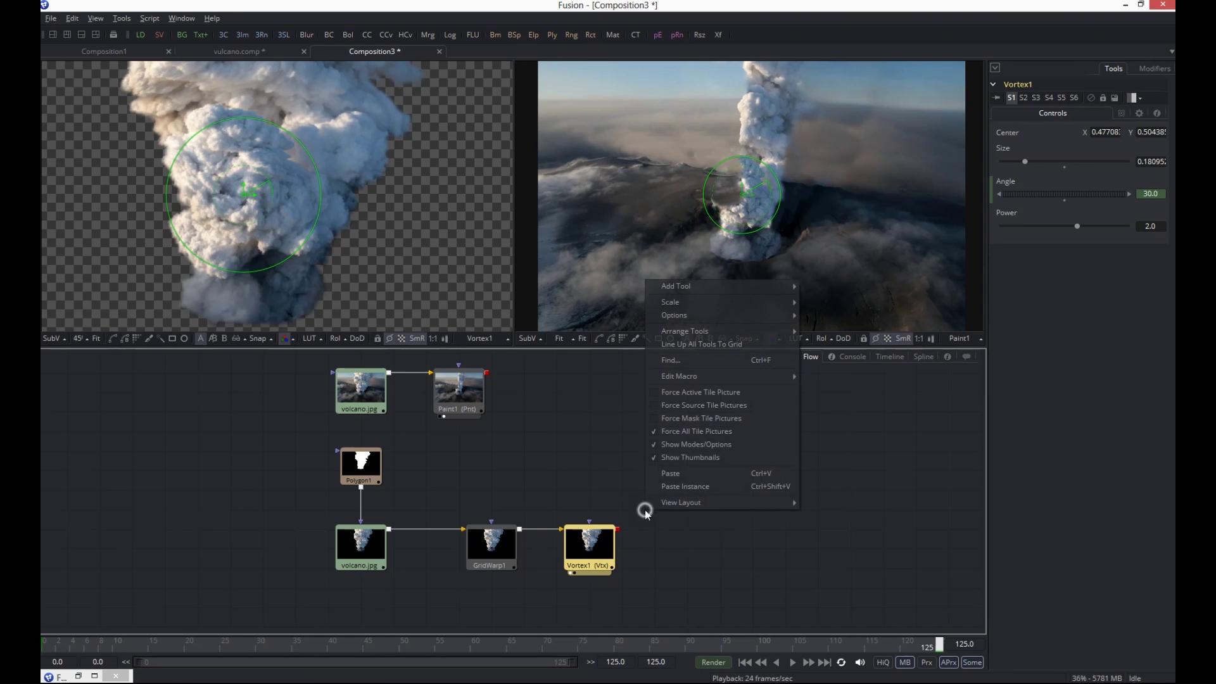
click(683, 487)
drag(648, 523, 484, 488)
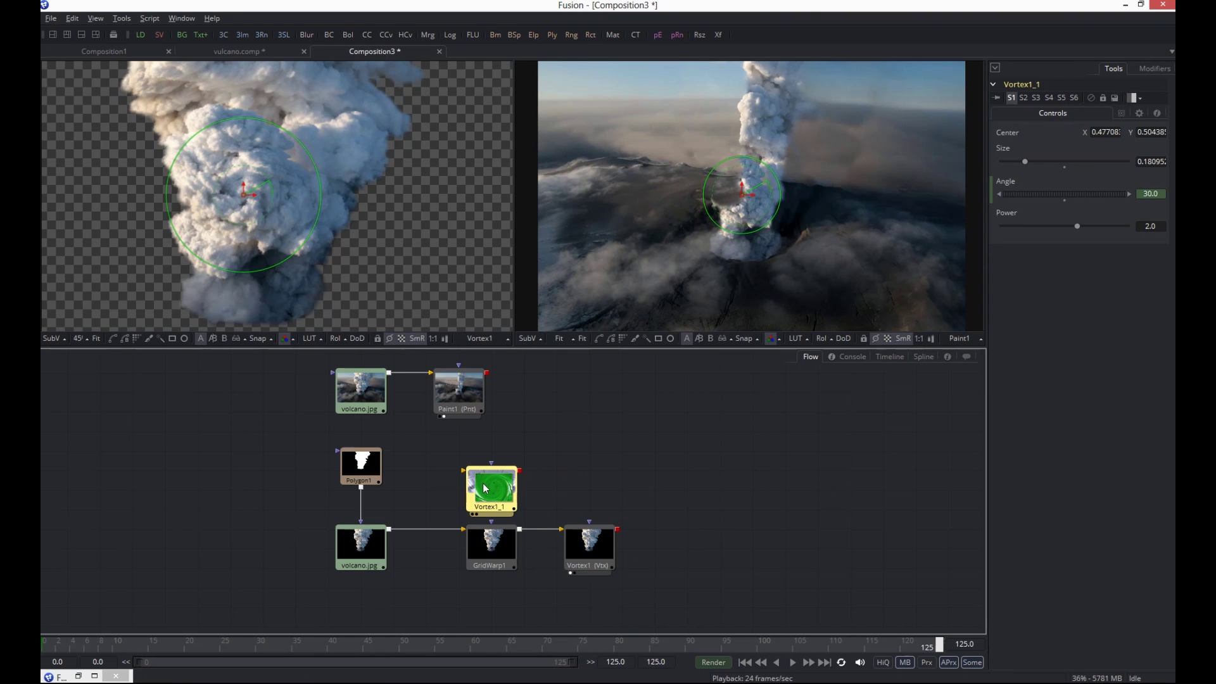
drag(618, 530, 490, 493)
click(474, 515)
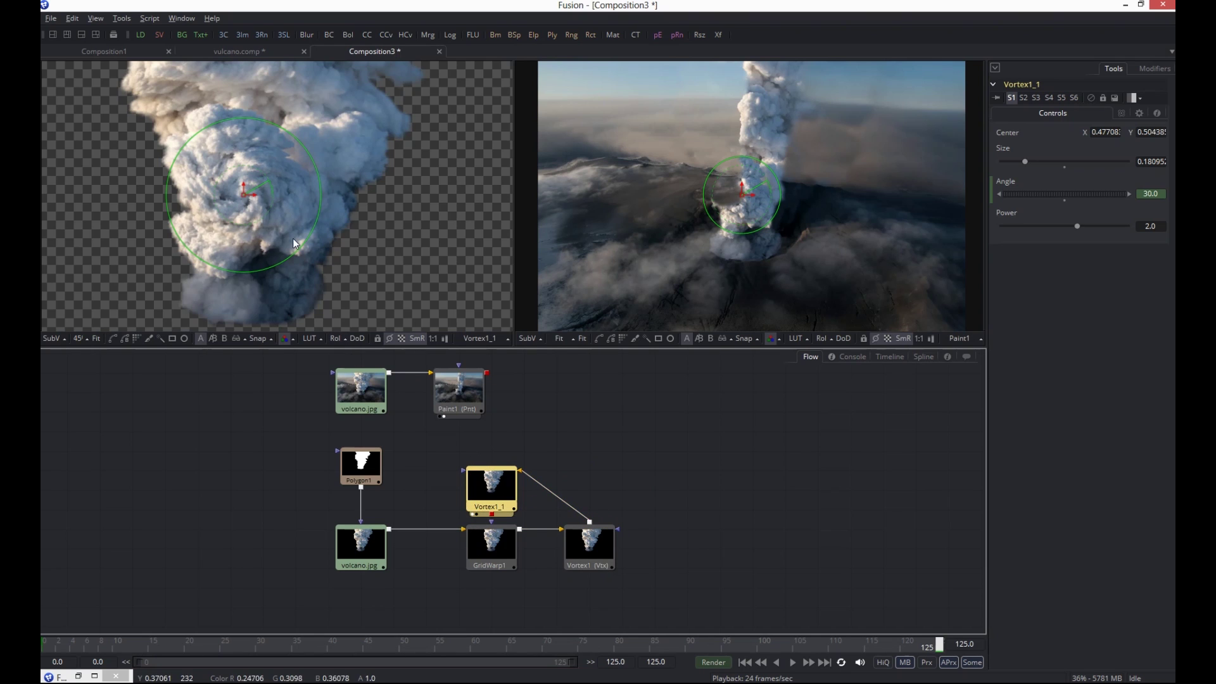
Move Vortex1_1's centre onto the upper smoke and shrink it to about 0.133
drag(386, 210, 396, 328)
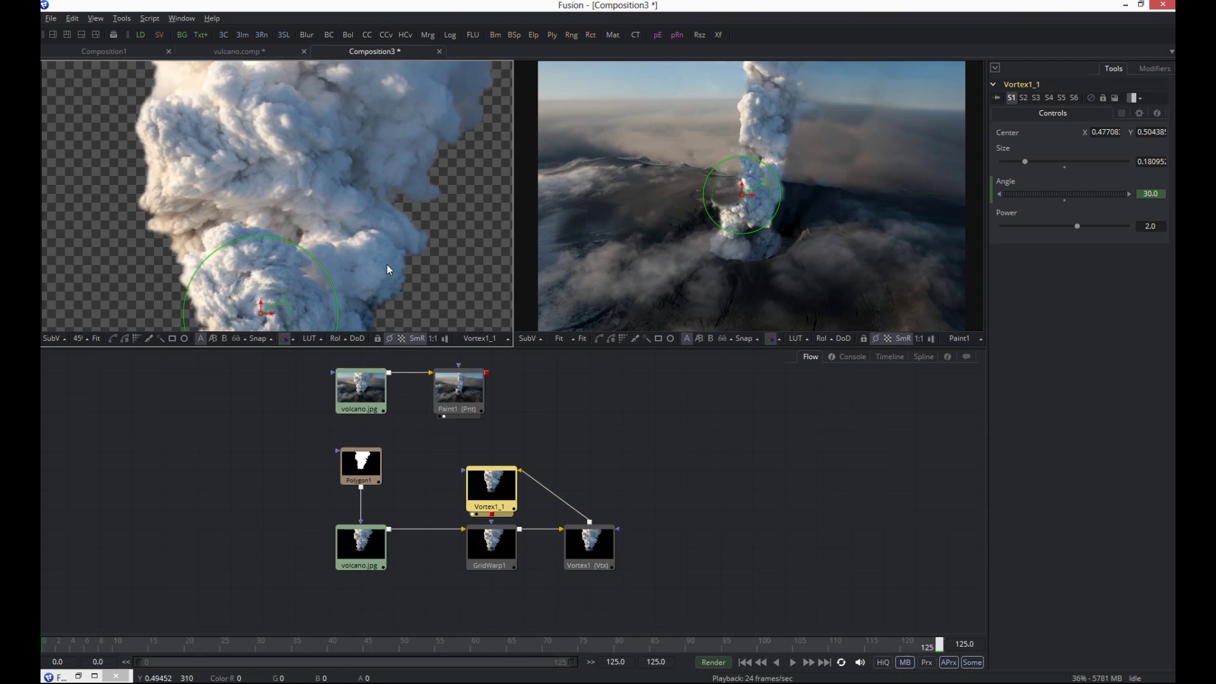
scroll(379, 261, down, 1)
drag(264, 283, 210, 161)
drag(262, 163, 233, 166)
drag(492, 648, 1001, 651)
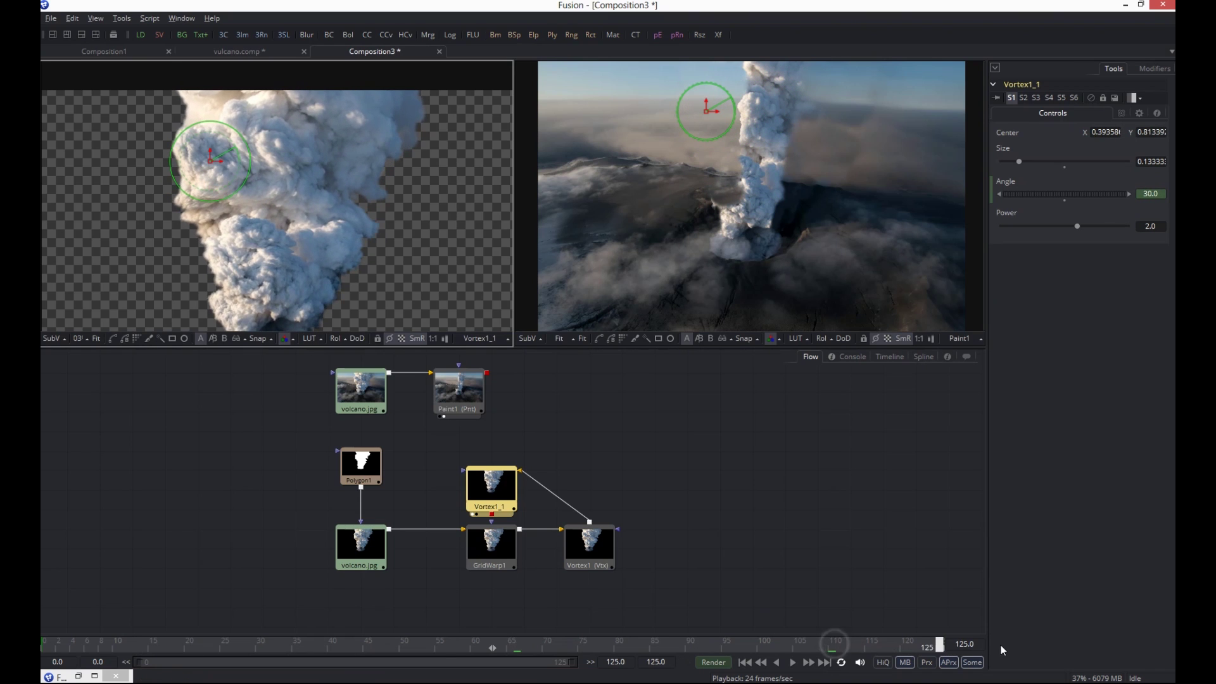
Make Vortex1_1's Angle end at -30 at frame 125 and scrub to check the swirl
click(1143, 193)
text(-)
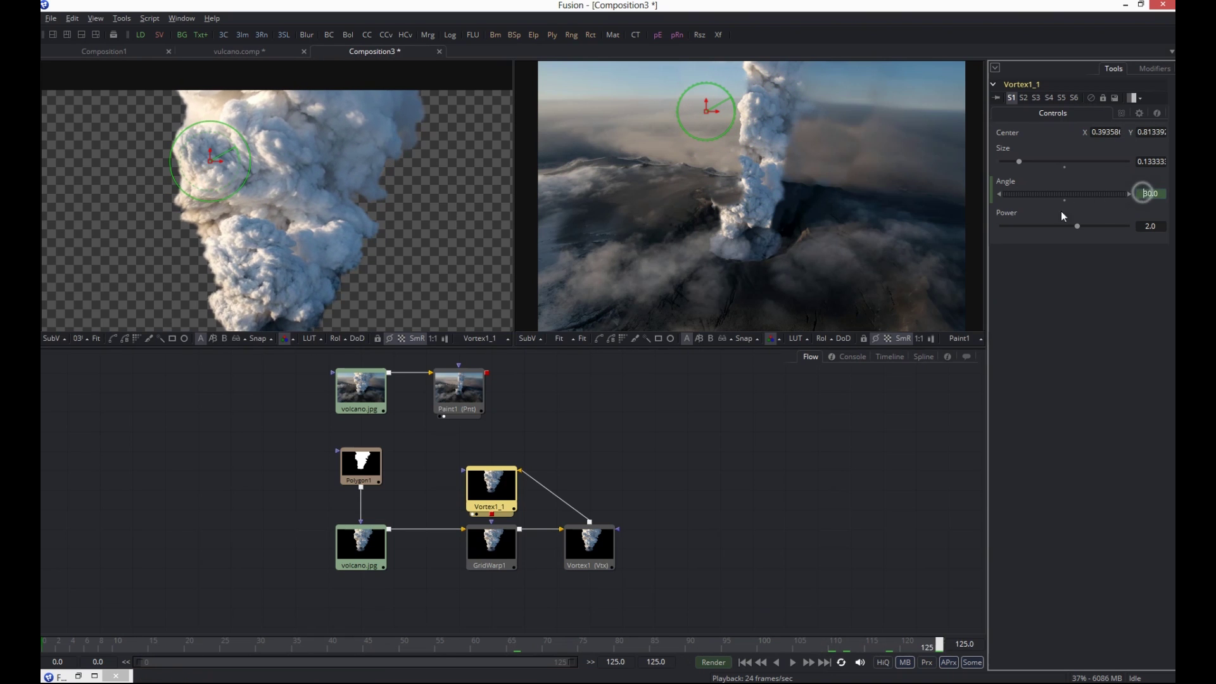
key(Return)
key(Tab)
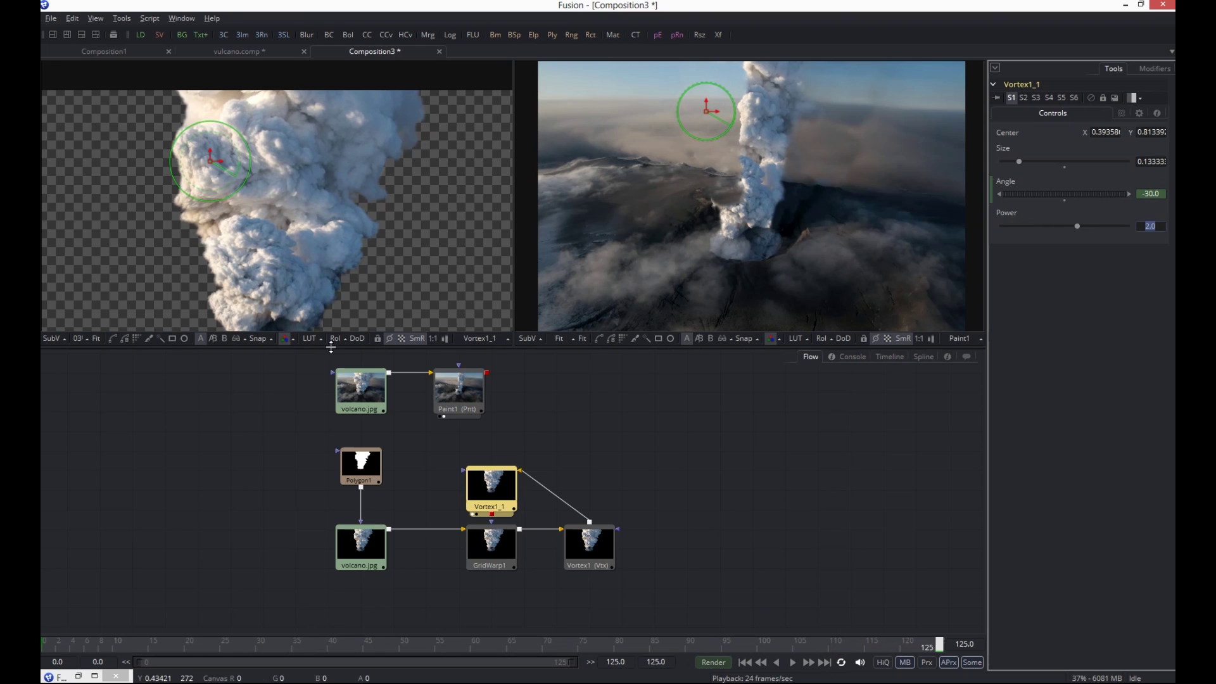
drag(222, 645, 318, 644)
drag(512, 643, 626, 641)
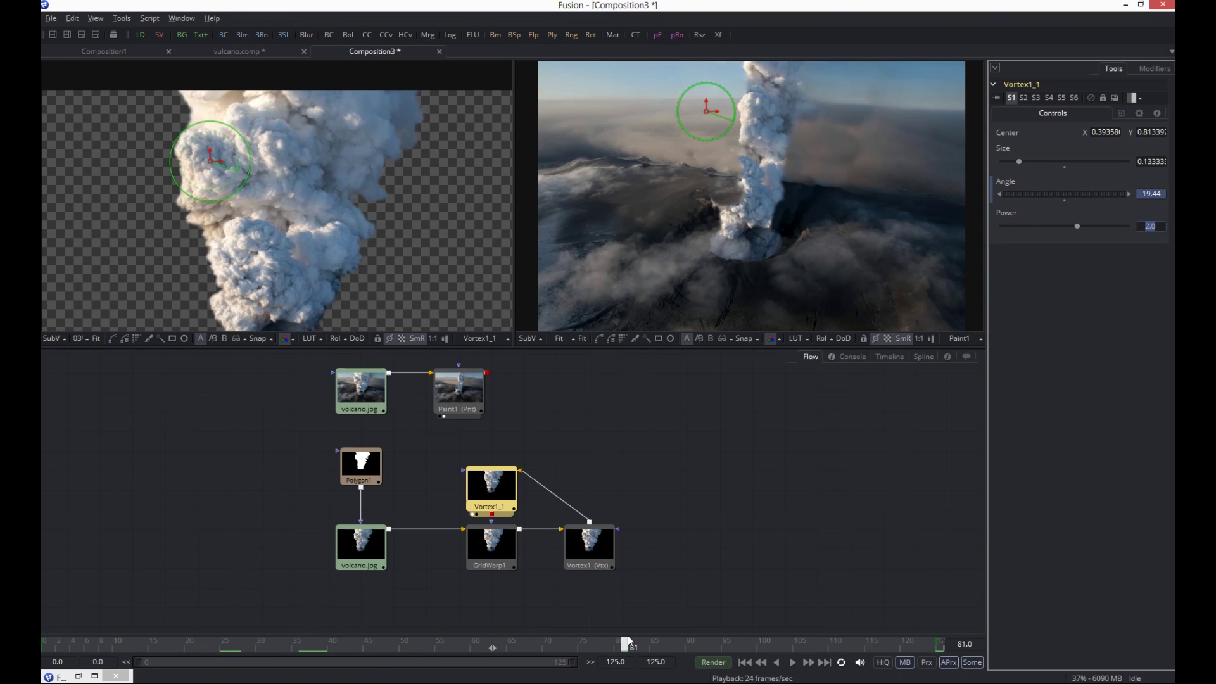
drag(807, 629, 897, 628)
Copy and paste Vortex1_1 to create a third vortex copy
click(482, 486)
key(ctrl+c)
key(ctrl+v)
Place Vortex1_1_1 after Vortex1_1, centre it on the upper-right smoke, and set Size to 0.219
drag(418, 488, 589, 488)
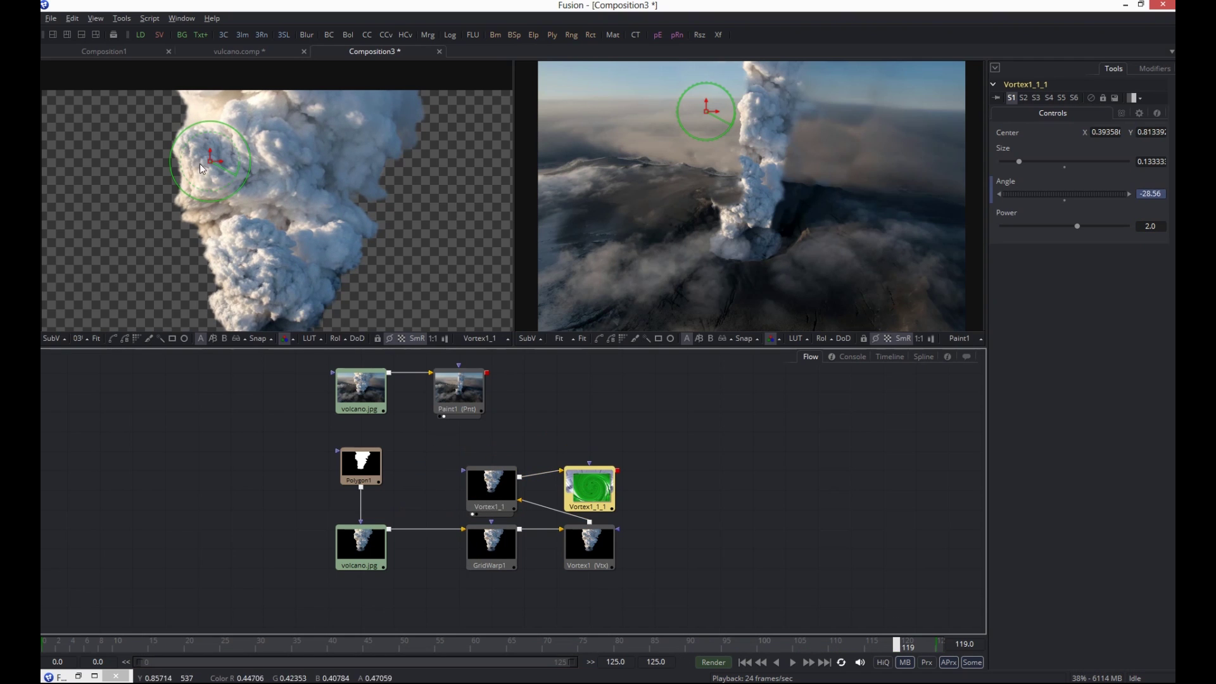
drag(211, 165, 355, 136)
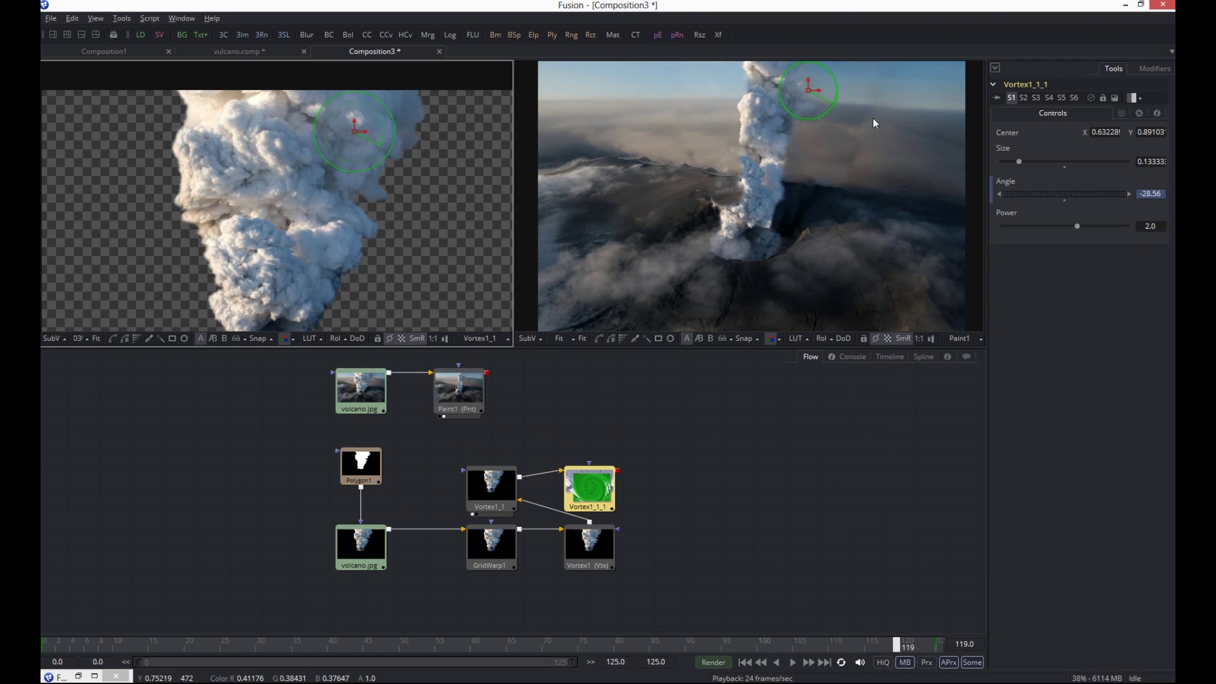
drag(1020, 161, 1033, 161)
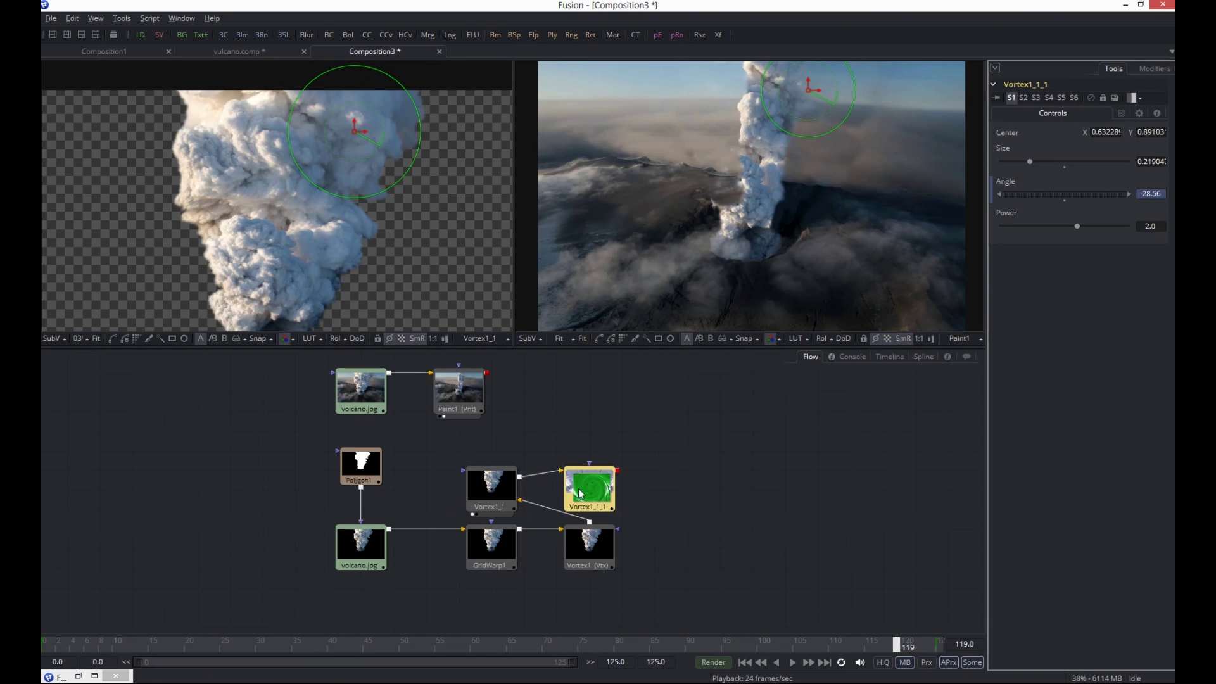
click(572, 514)
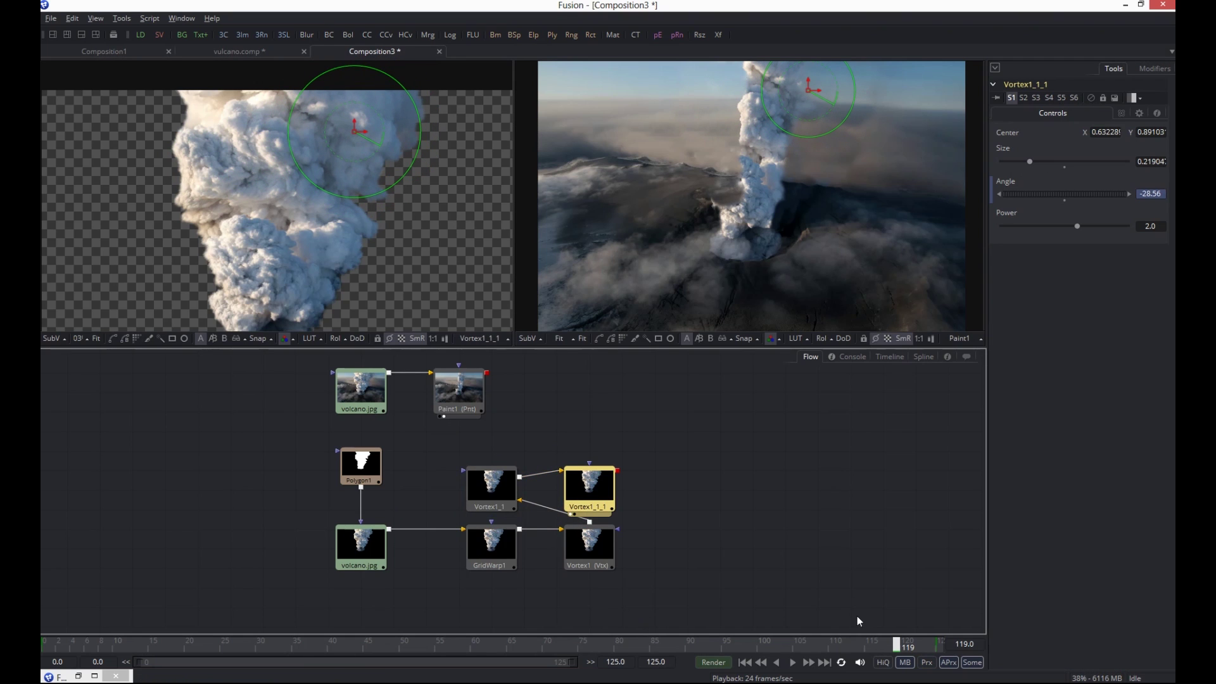
Preview the swirls to frame 82 and move both vortex copies down slightly
click(792, 663)
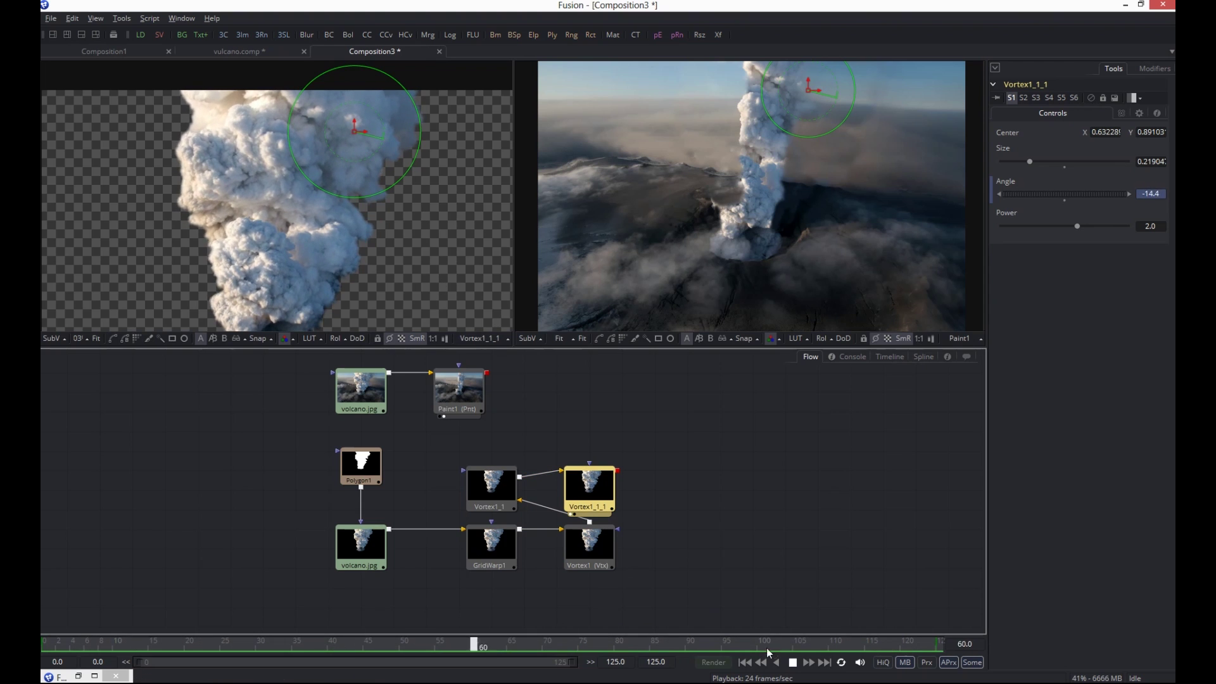
click(792, 663)
scroll(724, 496, down, 2)
drag(661, 456, 503, 507)
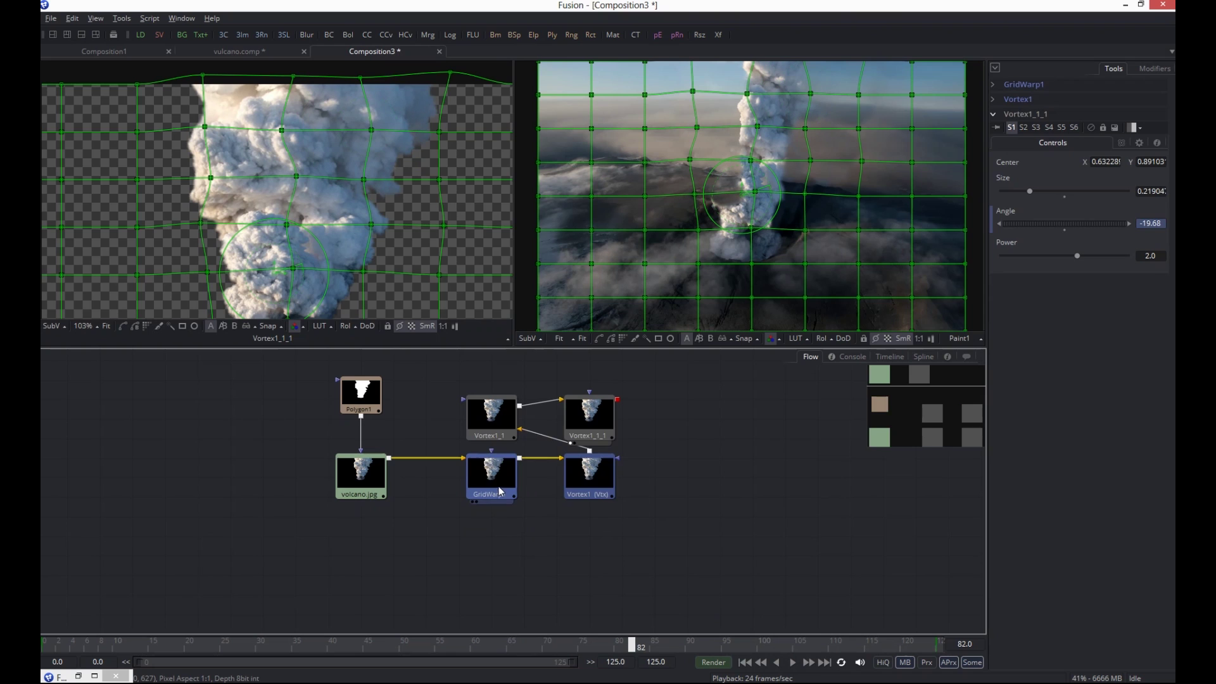
drag(661, 387, 463, 448)
drag(493, 423, 493, 443)
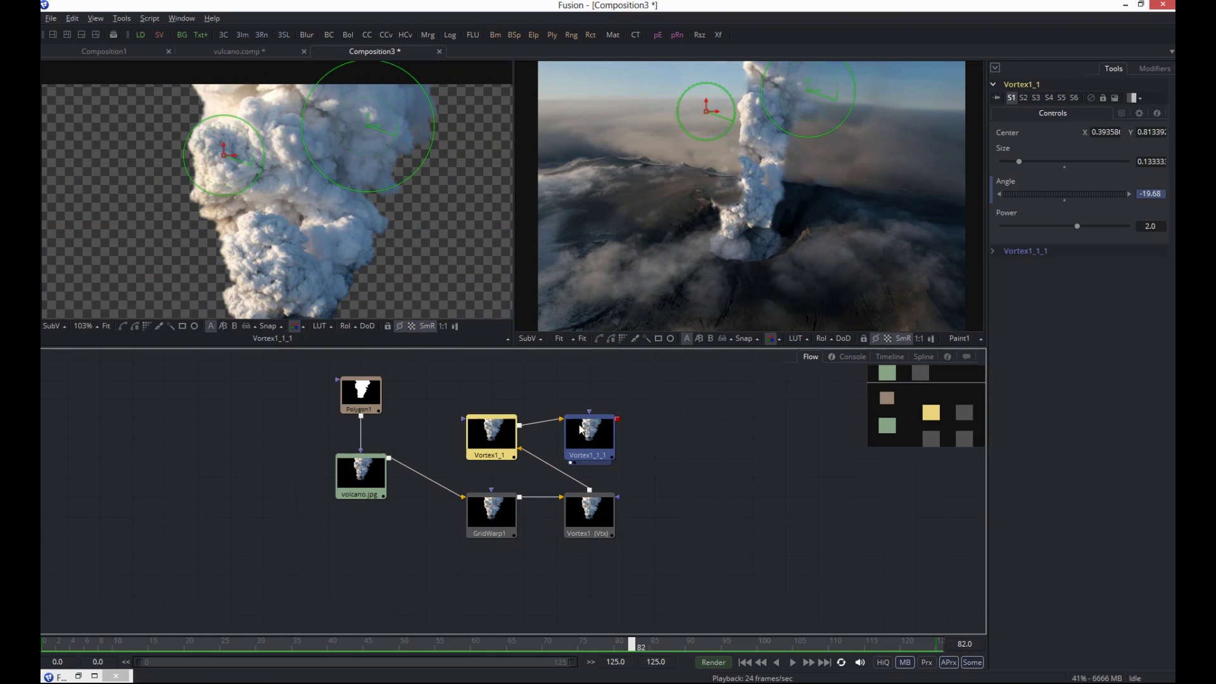
click(579, 426)
click(79, 676)
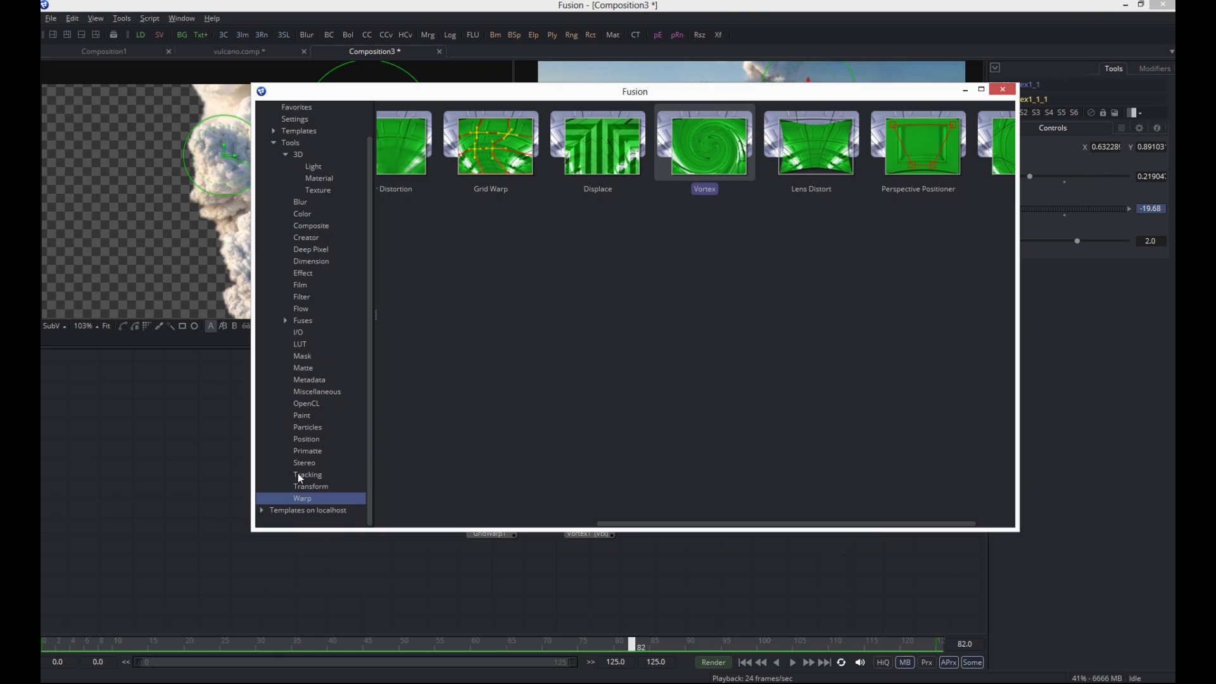
Add a Transform node from the library's transform tools and place it above Vortex1_1
click(306, 487)
click(863, 131)
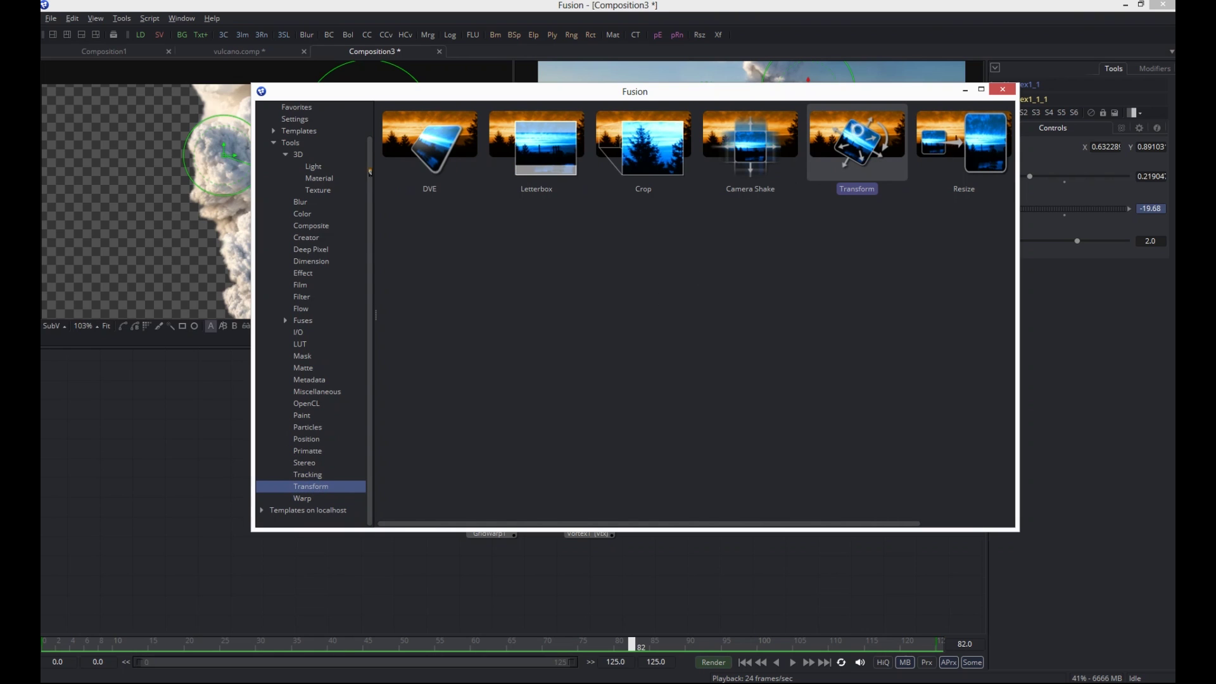
drag(863, 132, 752, 573)
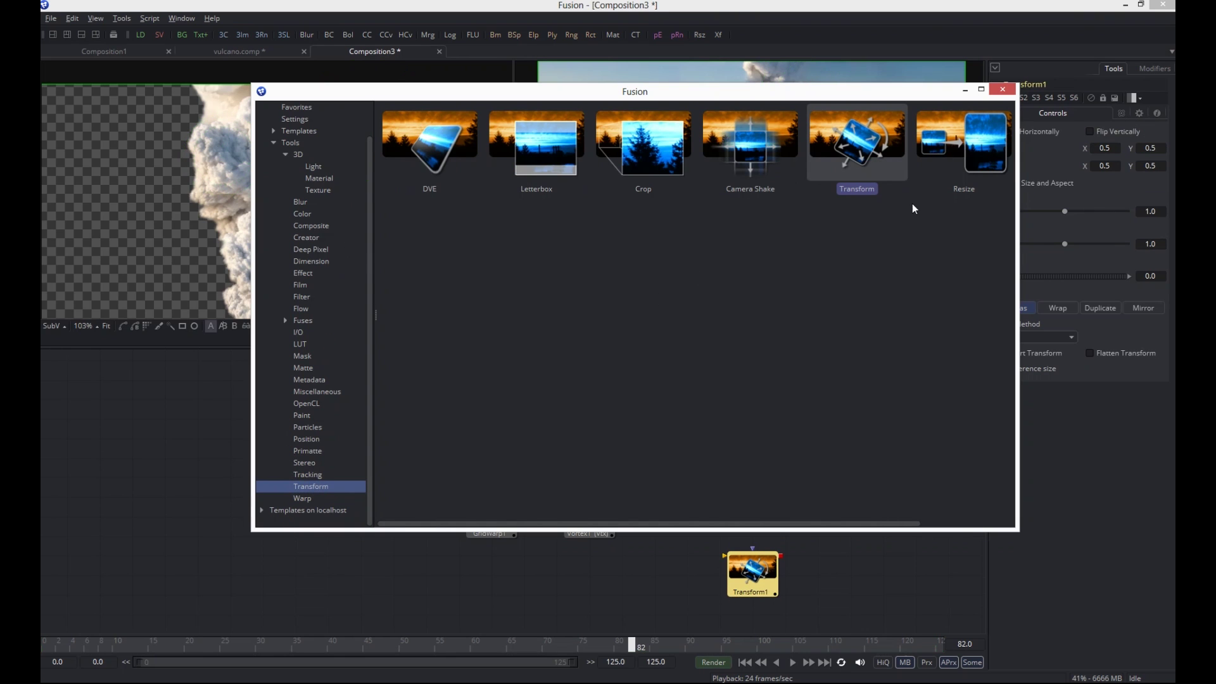
click(966, 90)
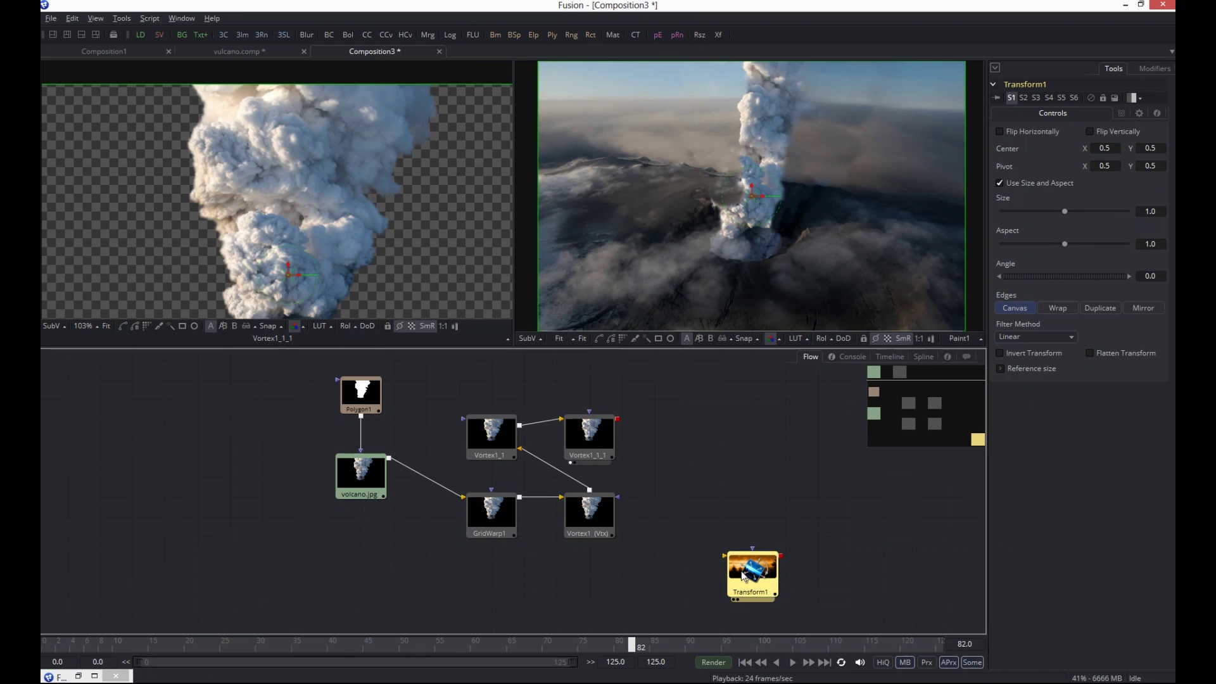
mouse_move(739, 564)
mouse_down()
mouse_move(638, 404)
mouse_move(641, 423)
mouse_move(674, 427)
mouse_move(522, 406)
mouse_move(489, 368)
mouse_up()
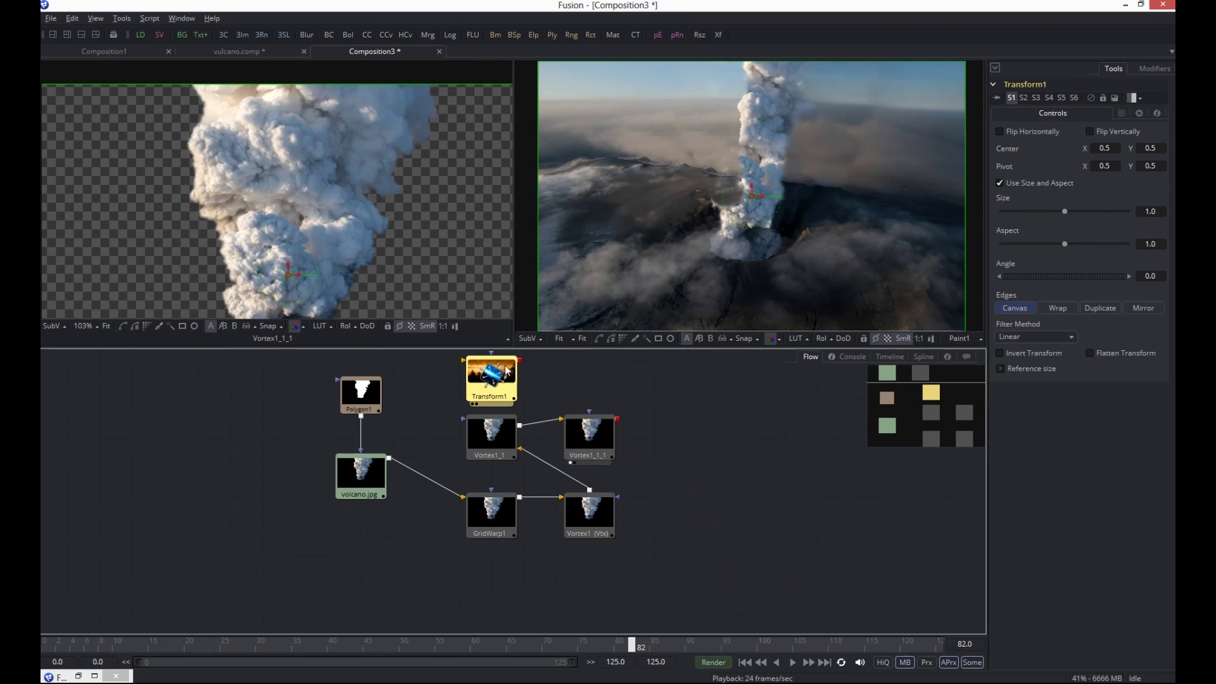
drag(519, 478, 513, 540)
Feed Vortex1_1_1's output into Transform1 and display Transform1, fitted, in the left viewer
drag(681, 474, 475, 537)
click(486, 523)
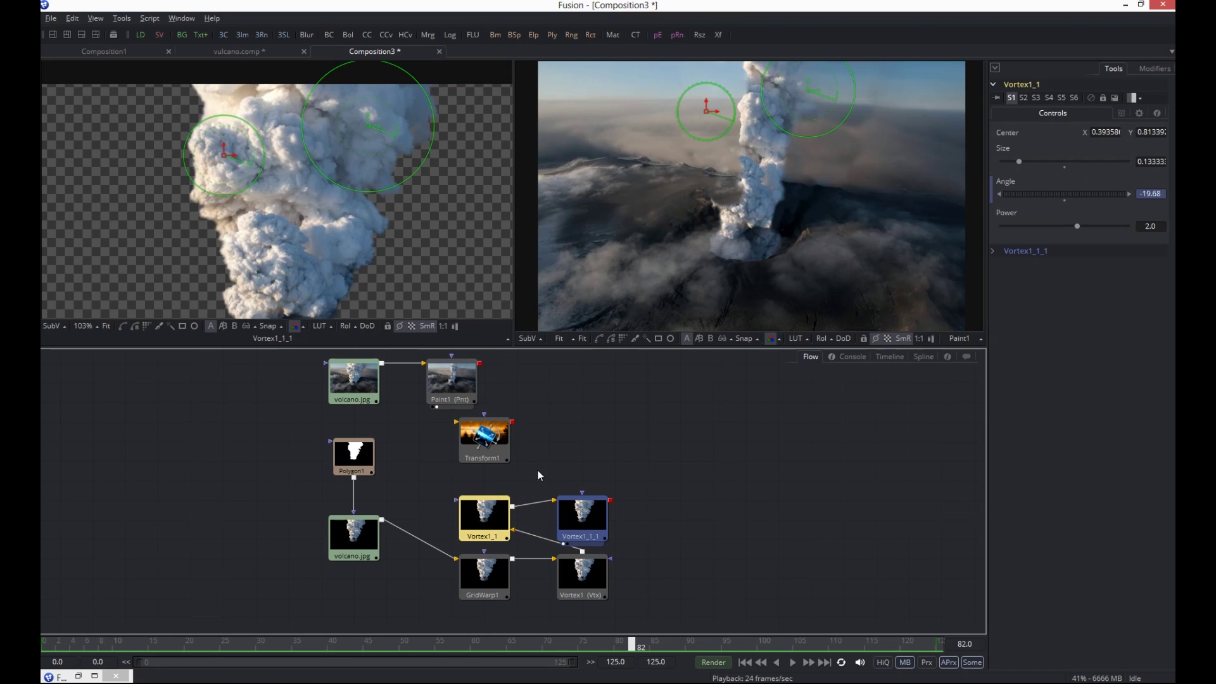
click(496, 461)
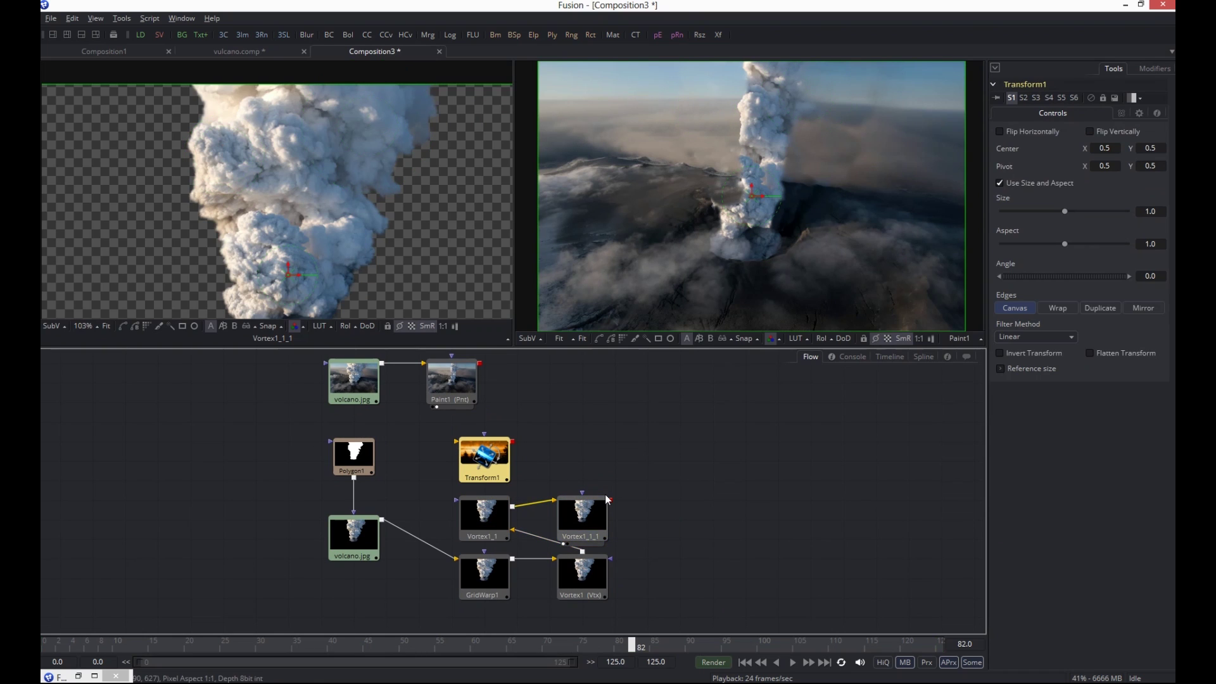
drag(610, 500, 489, 466)
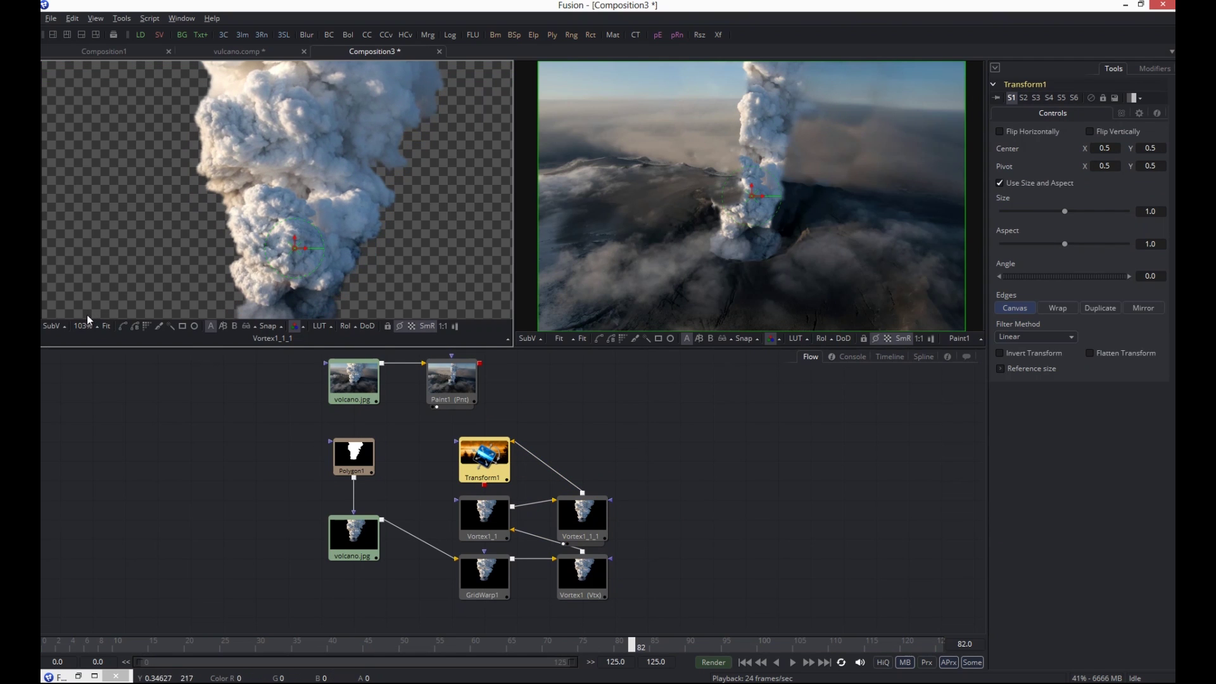
click(104, 326)
click(466, 485)
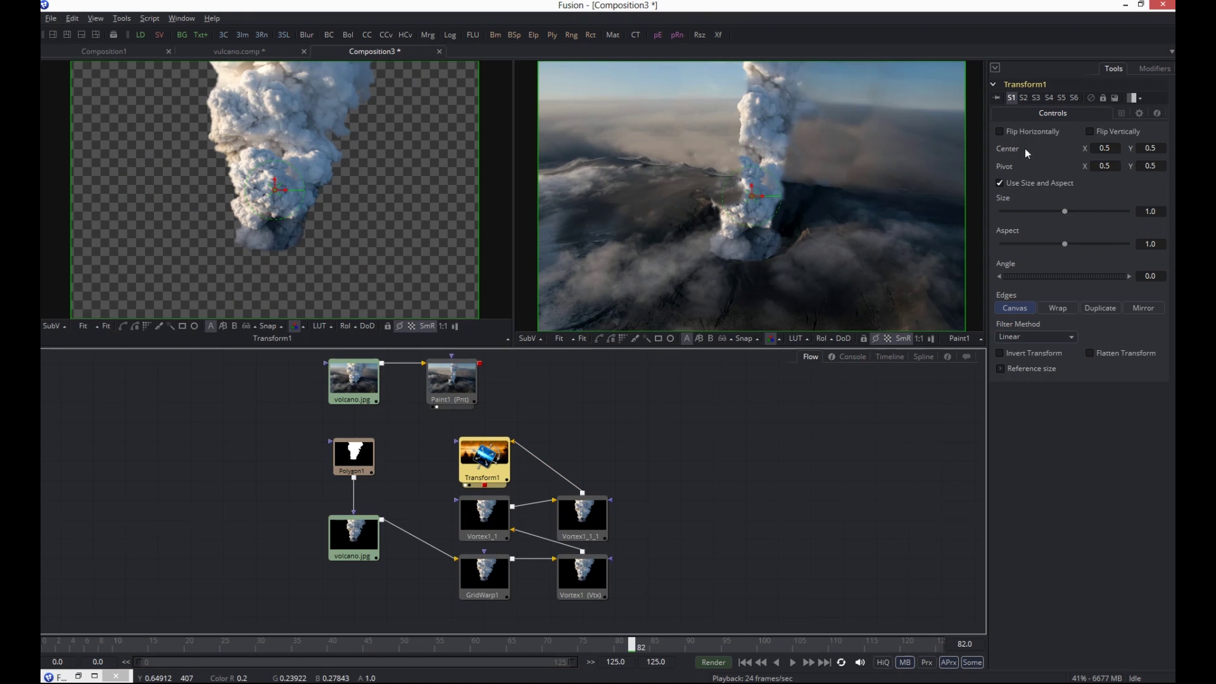
Move Transform1's pivot to the base of the smoke column, keeping Y Size at 1.0
click(1111, 165)
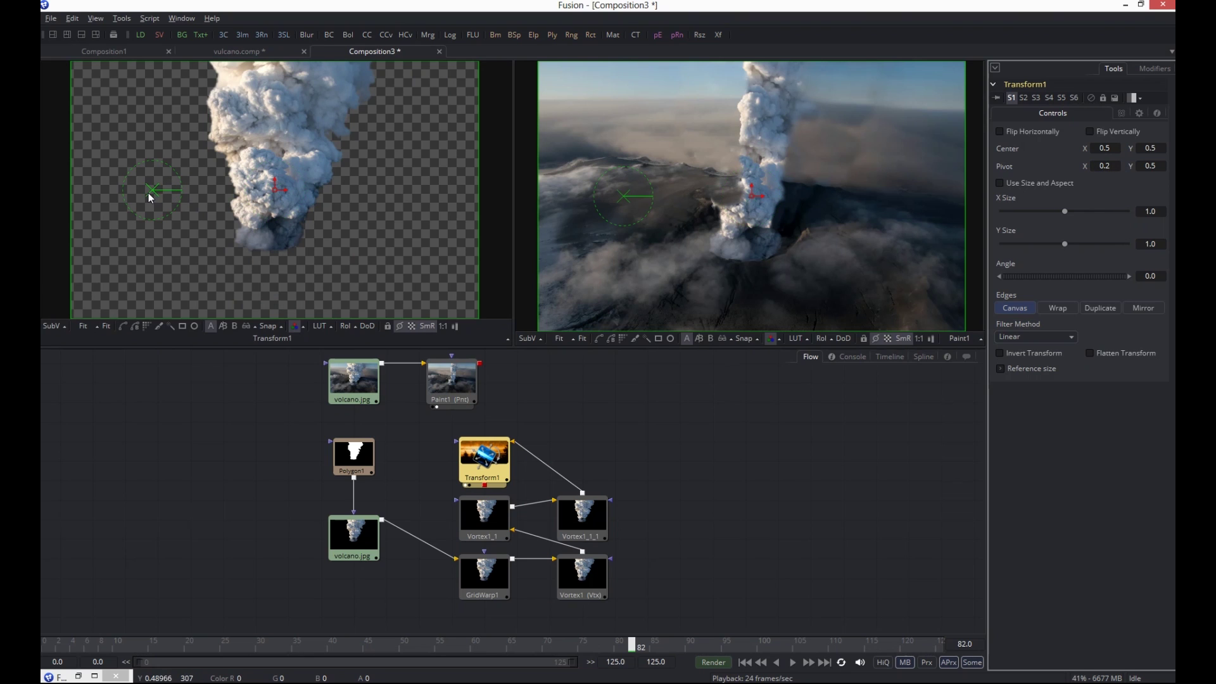
drag(158, 200, 269, 267)
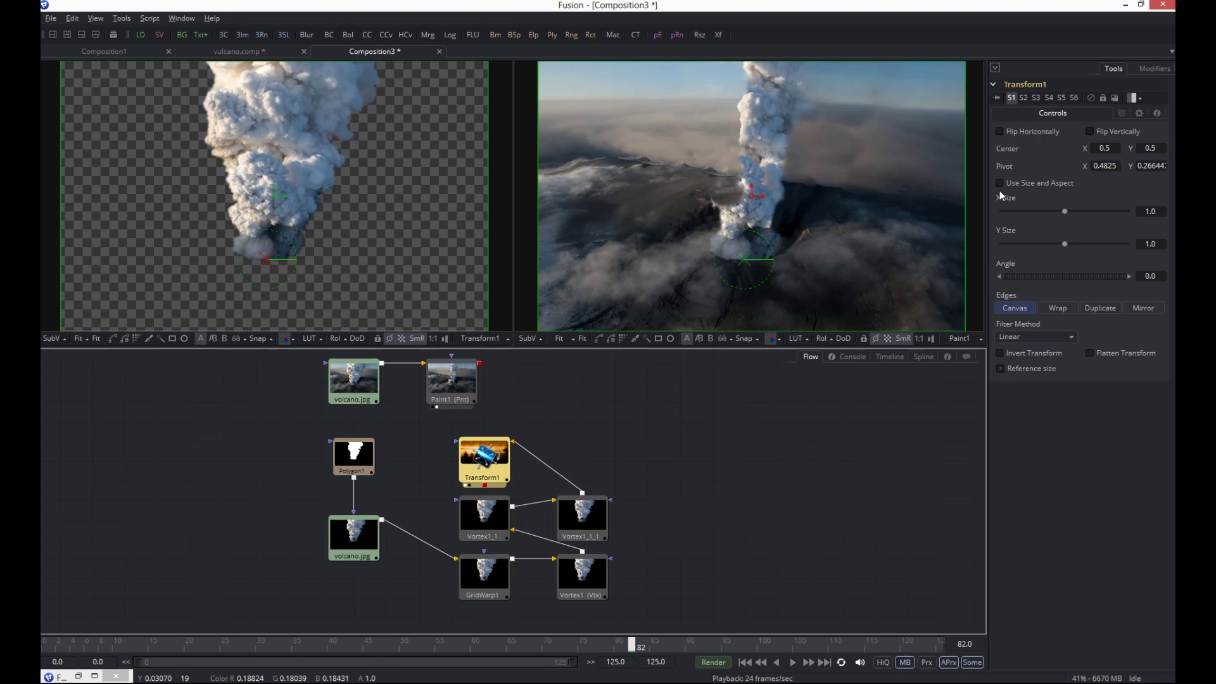
drag(1064, 244, 1068, 243)
key(ctrl+z)
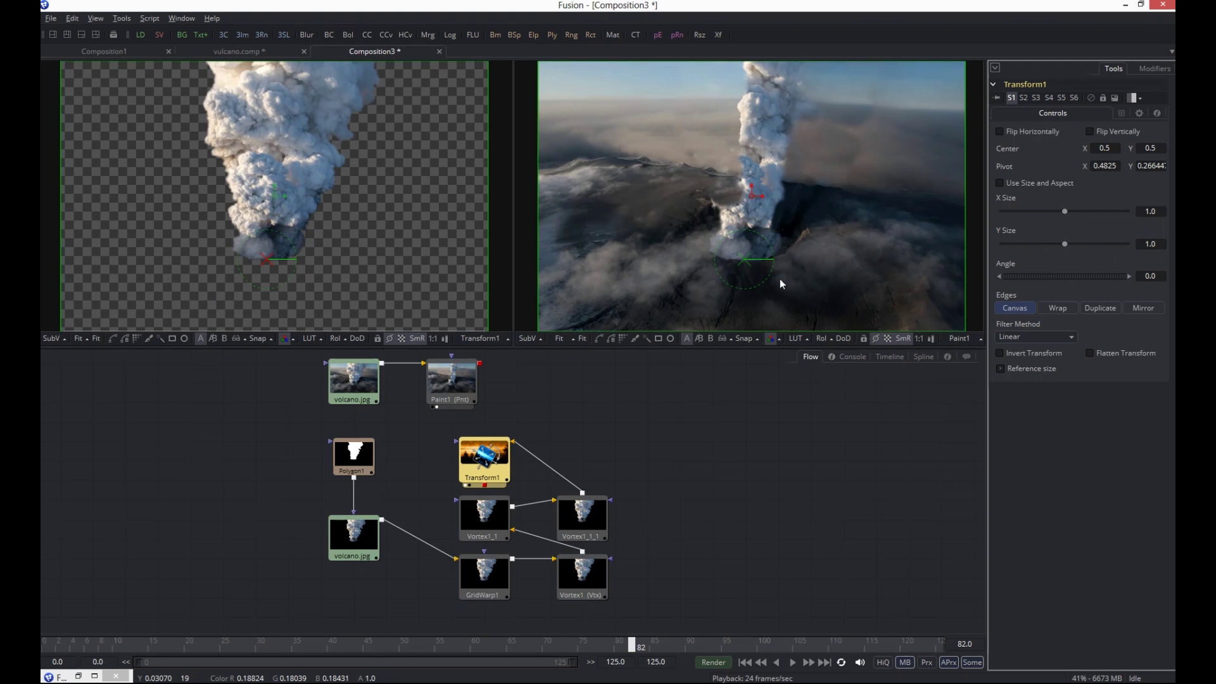
Animate Y Size from 1.0 at frame 0 to 1.1 at frame 125 and play it back
drag(258, 651, 47, 646)
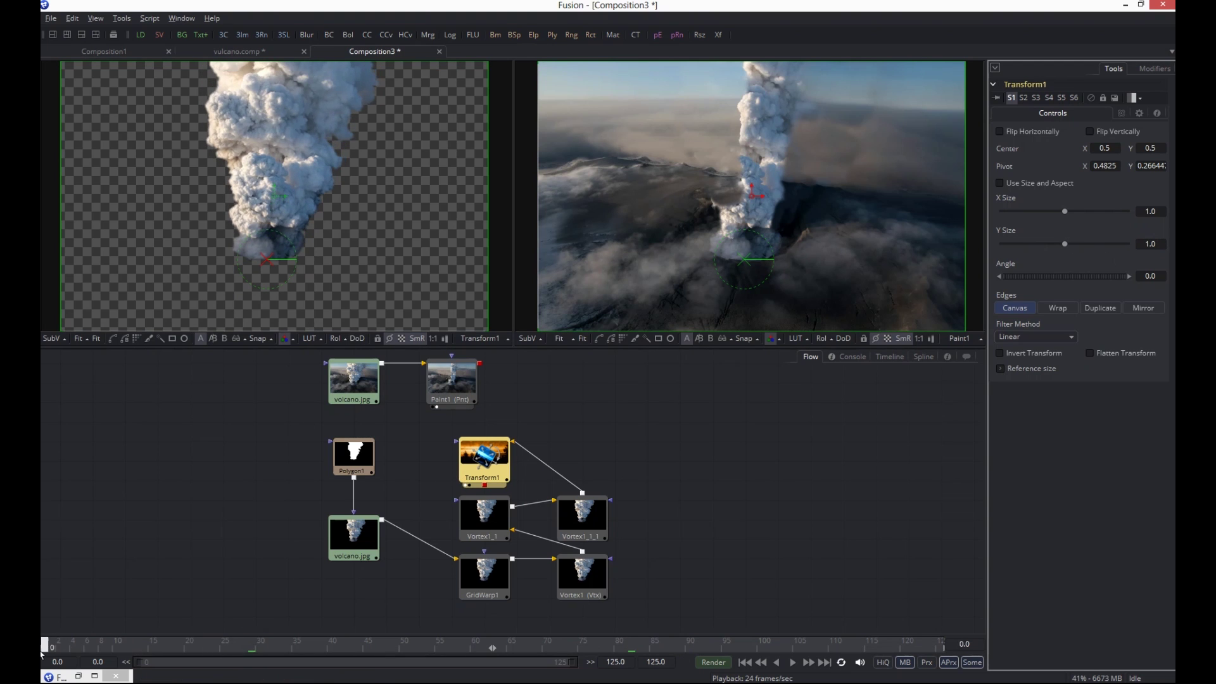
right_click(1010, 232)
click(1026, 236)
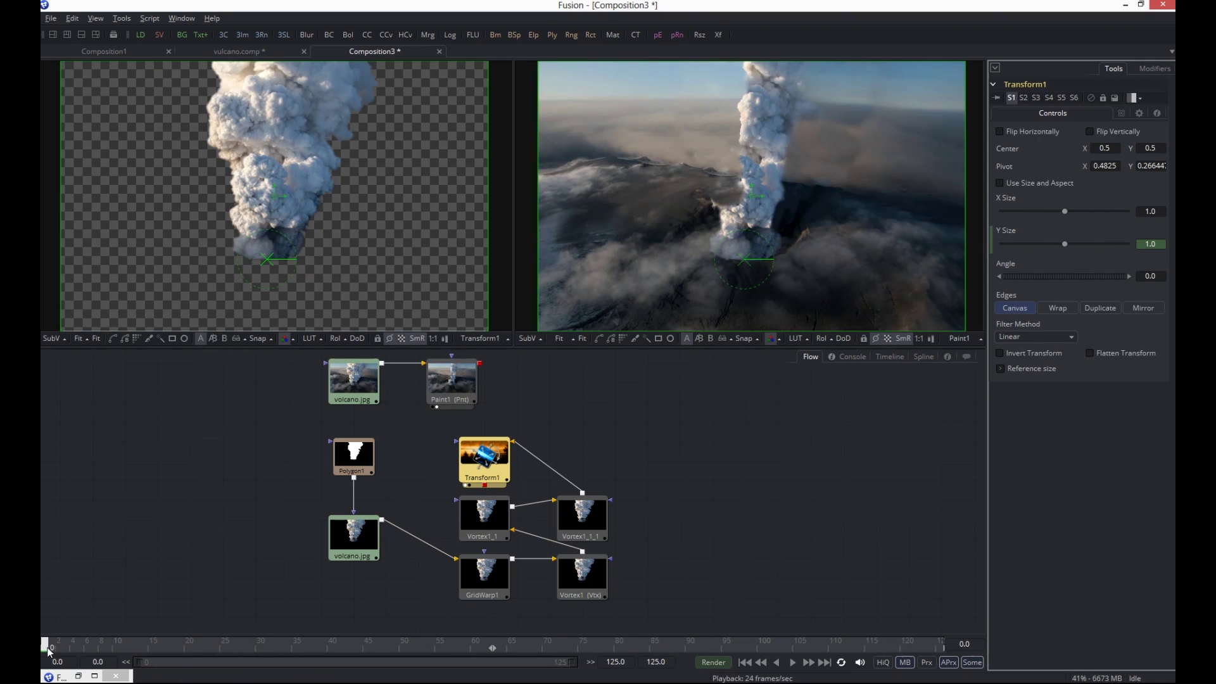
drag(283, 676, 1097, 666)
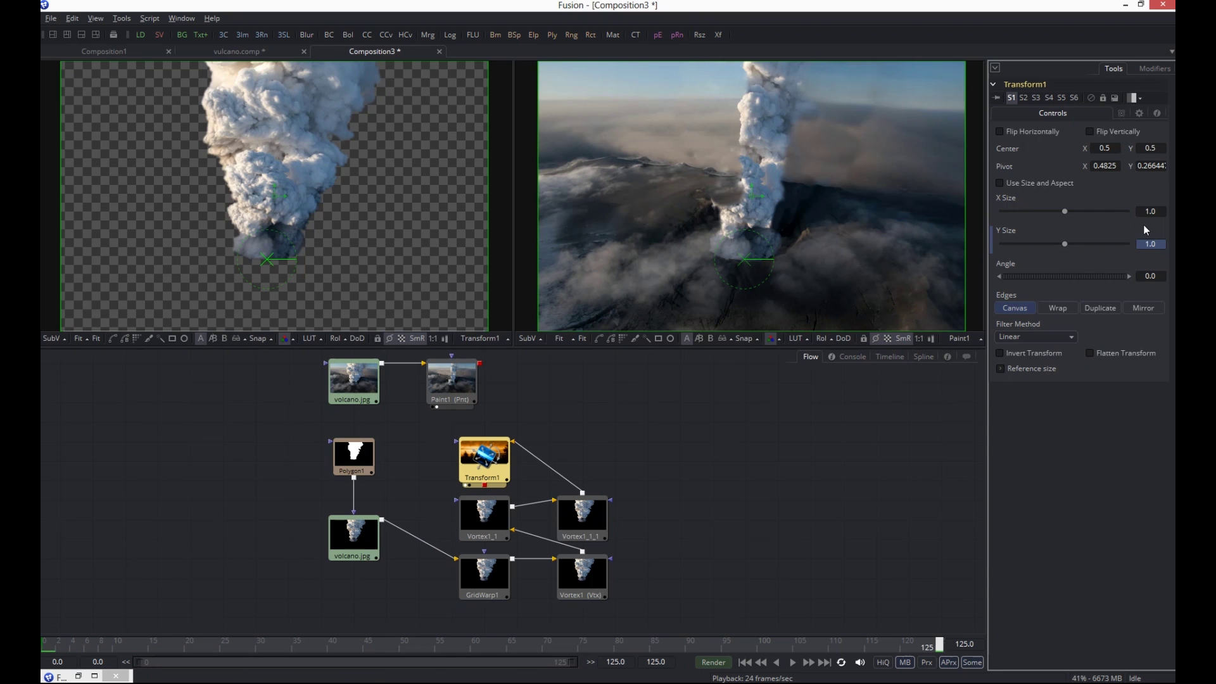
text(1.1)
key(Return)
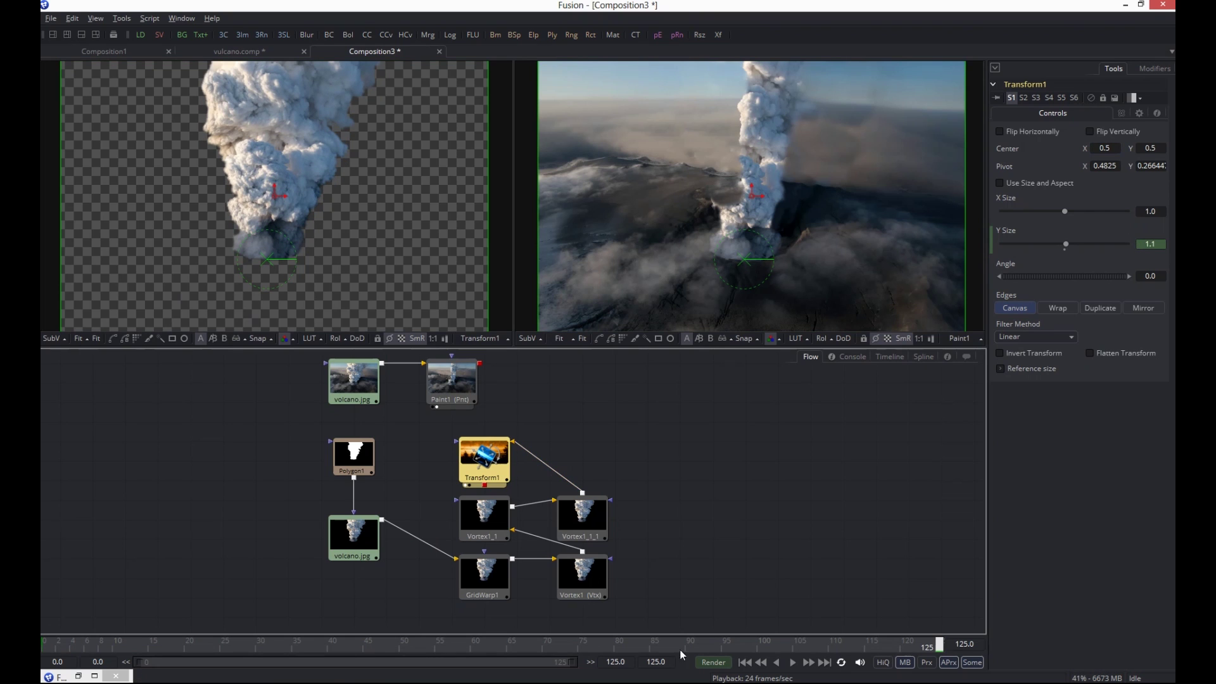
click(793, 663)
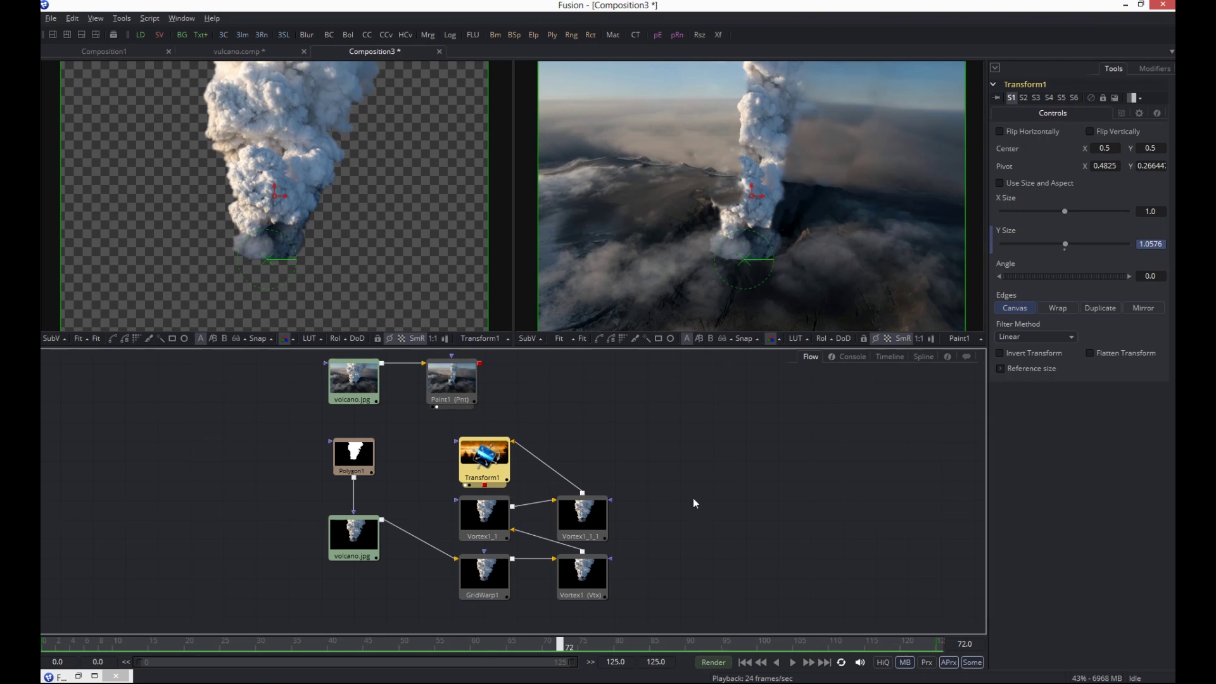
mouse_move(718, 468)
mouse_down()
mouse_move(720, 492)
mouse_move(715, 476)
mouse_up()
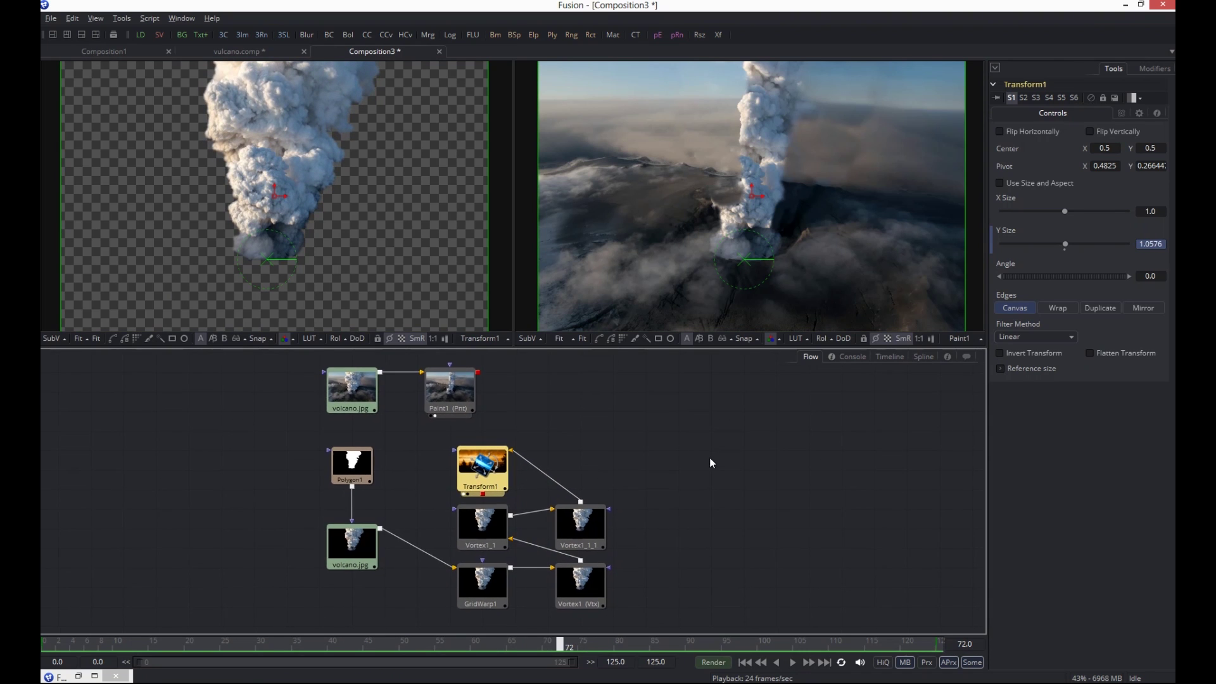
Line up Paint1 above Transform1 and set Transform1 beside the Vortex nodes
mouse_move(449, 386)
mouse_down()
mouse_move(568, 389)
mouse_move(572, 408)
mouse_up()
mouse_move(656, 466)
mouse_down()
mouse_move(662, 518)
mouse_move(535, 450)
mouse_move(524, 467)
mouse_move(468, 480)
mouse_up()
drag(285, 494, 383, 495)
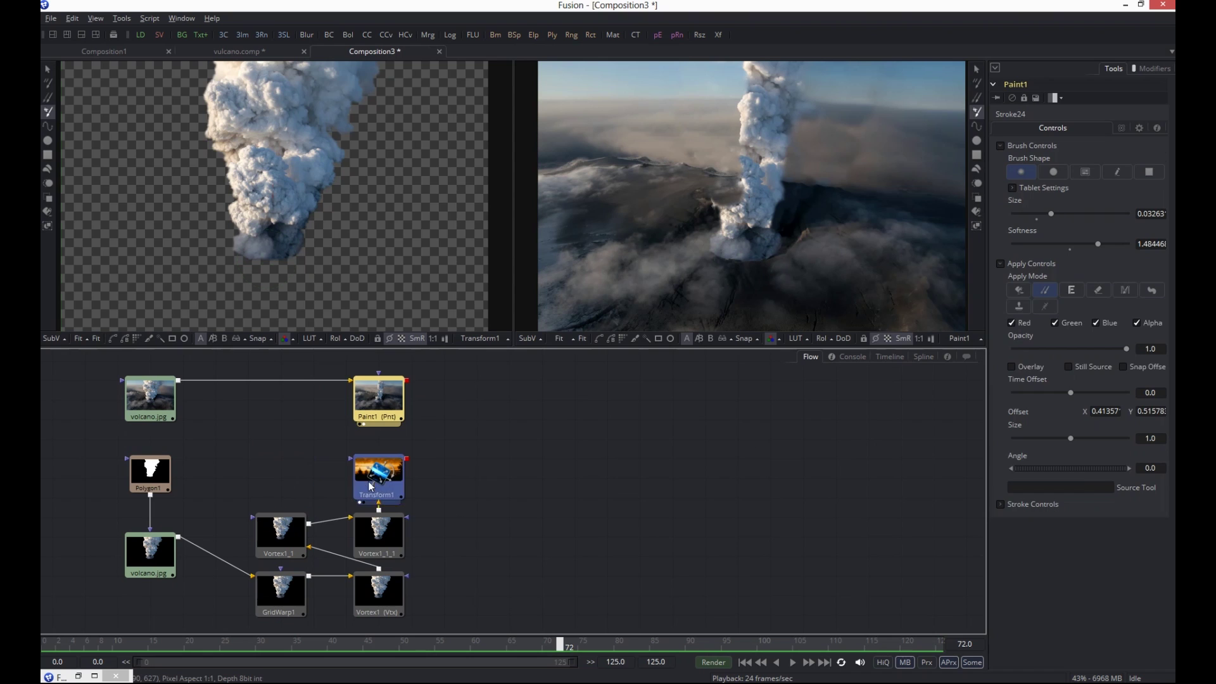
Add a Projector 3D node beside Paint1, feed it Paint1's image, and view it
click(78, 677)
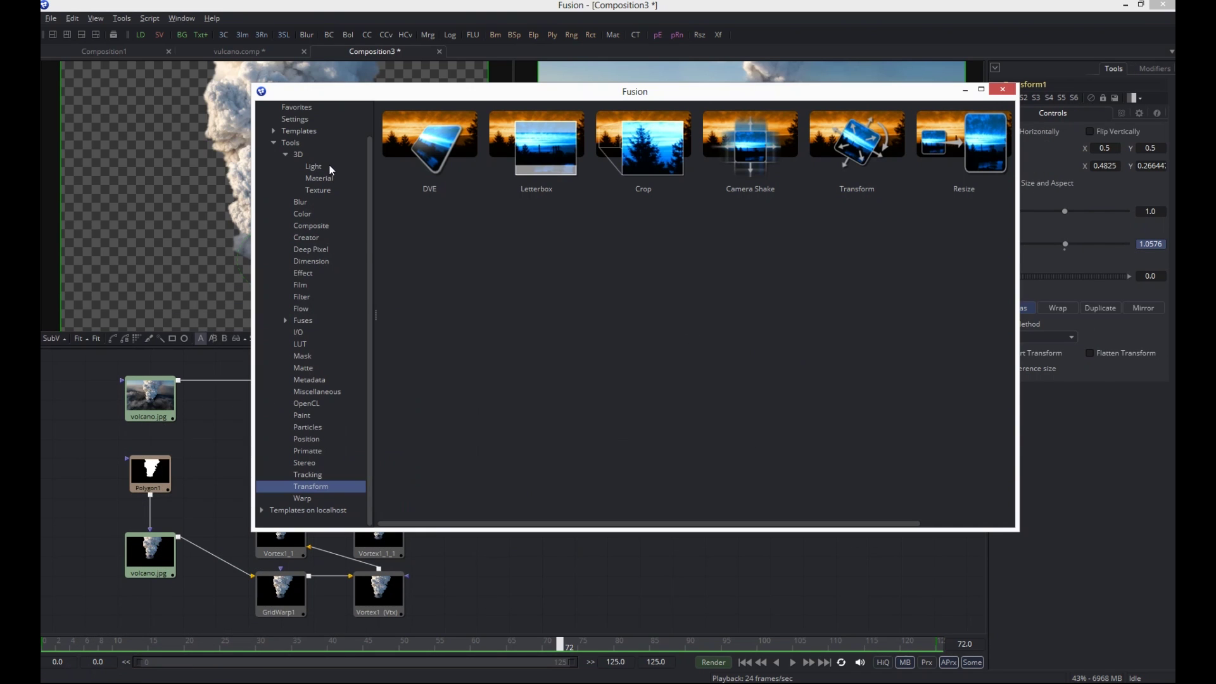
click(298, 155)
scroll(655, 298, down, 5)
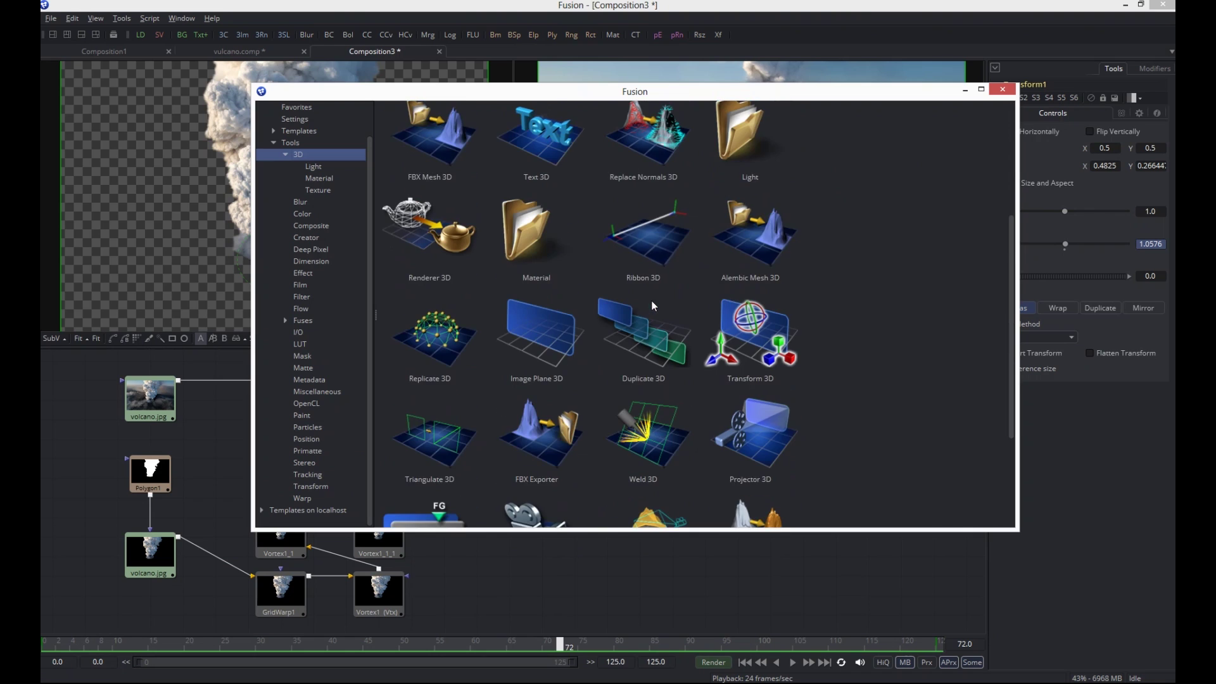
drag(744, 371, 485, 593)
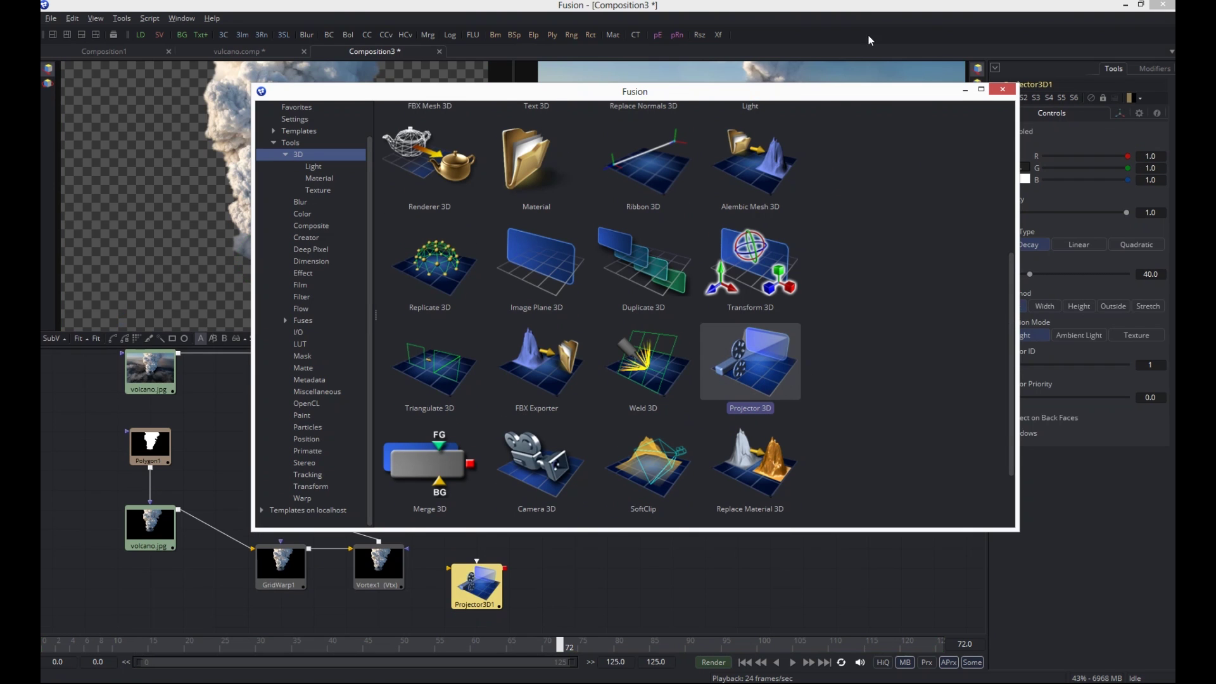
click(965, 89)
mouse_move(473, 572)
mouse_down()
mouse_move(507, 459)
mouse_move(478, 399)
mouse_move(511, 382)
mouse_move(488, 371)
mouse_up()
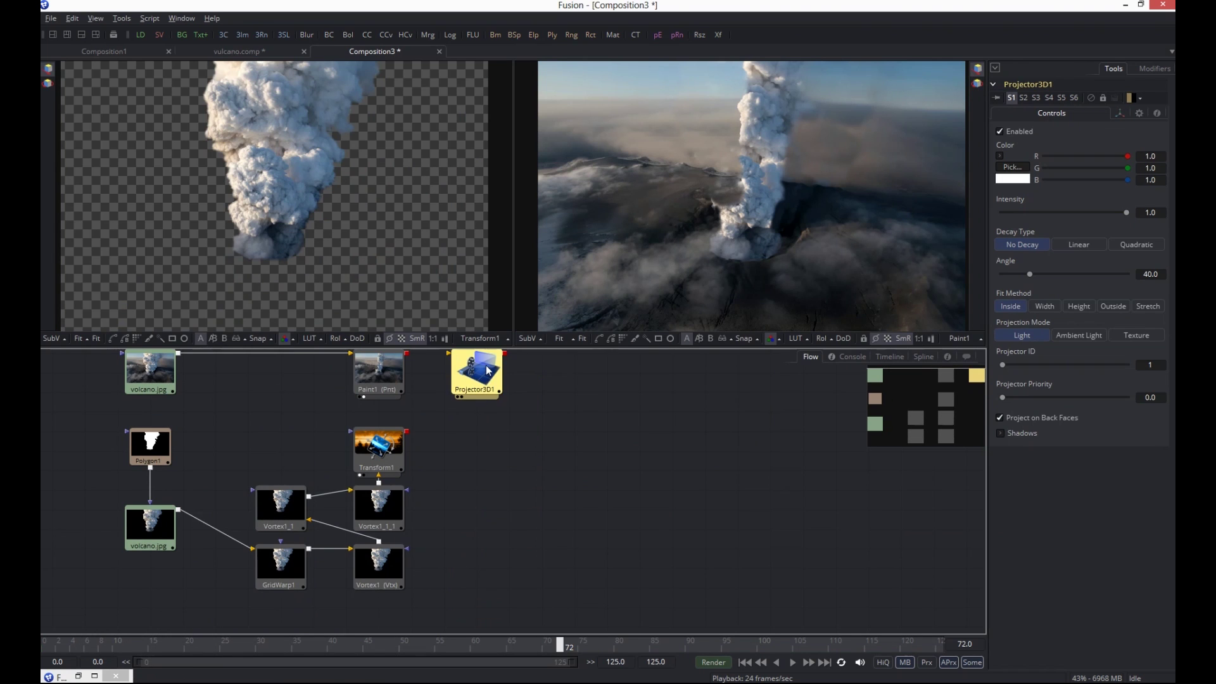
scroll(477, 438, up, 3)
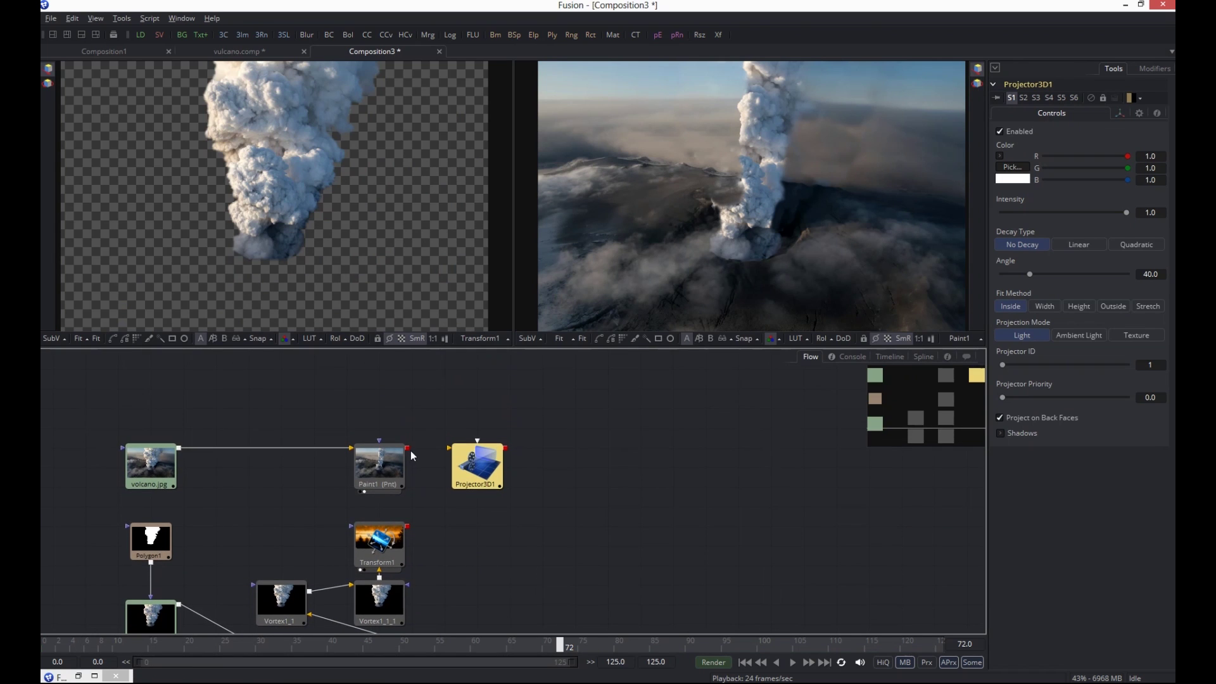
drag(407, 448, 451, 449)
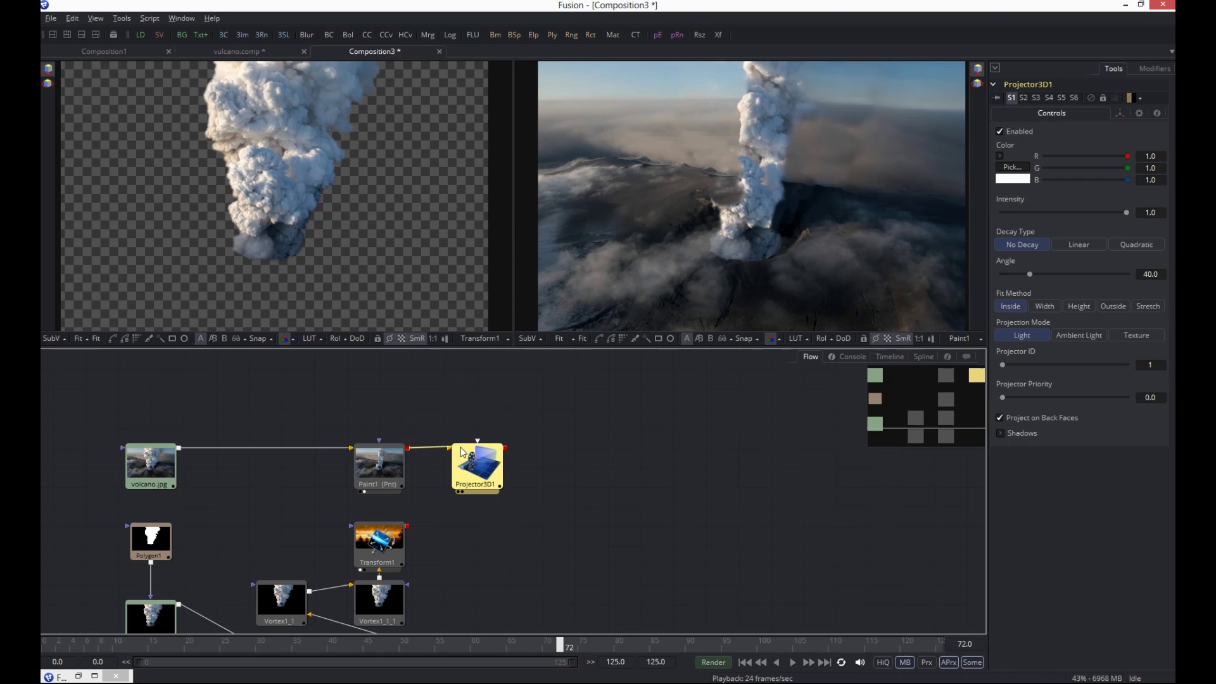
click(458, 492)
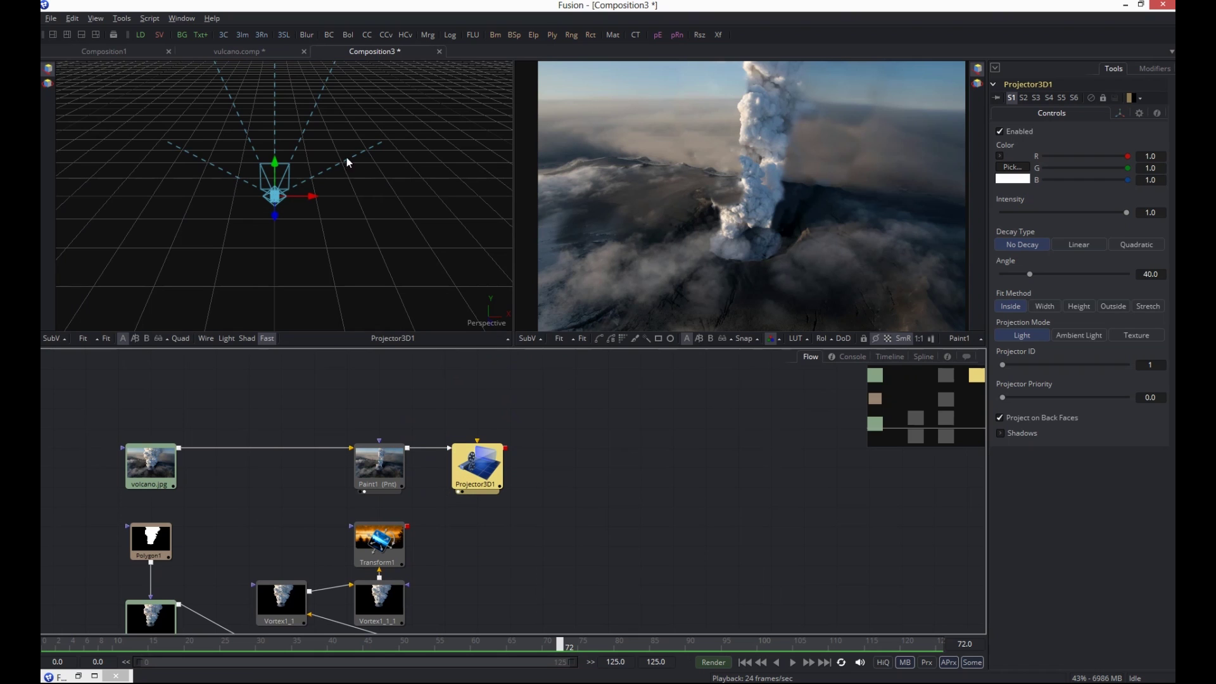
Orbit, pan and zoom the 3D viewer to frame the projector
drag(355, 200, 353, 201)
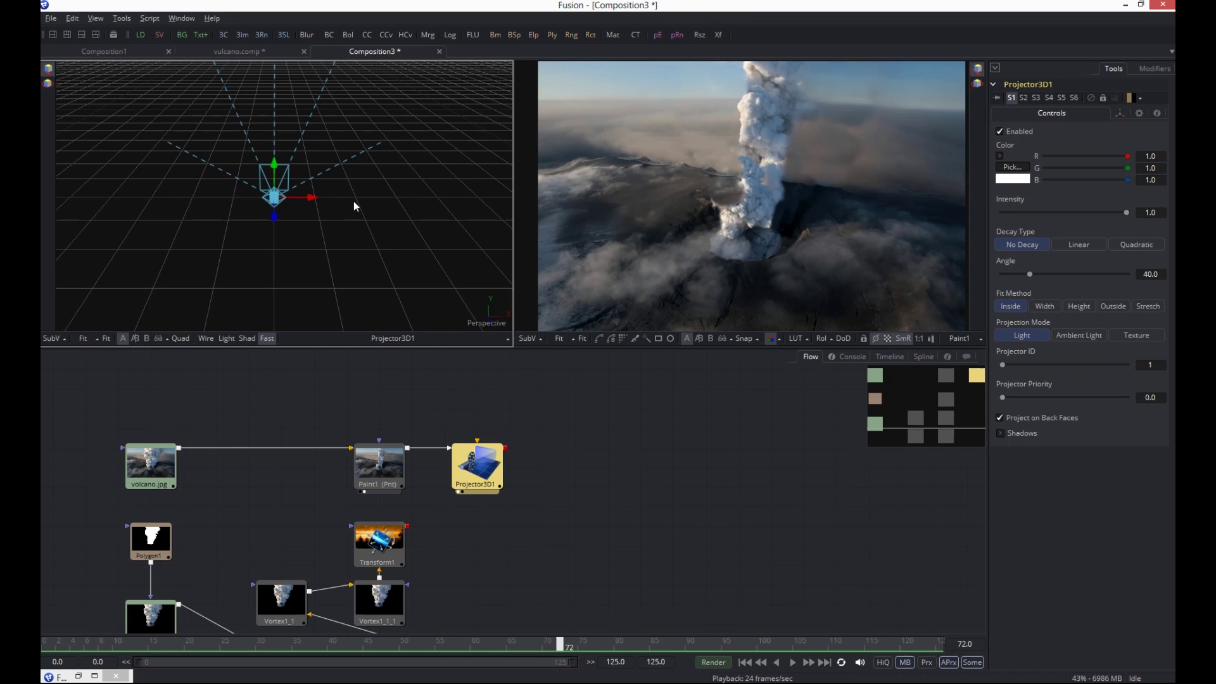
drag(353, 201, 246, 184)
scroll(314, 195, down, 1)
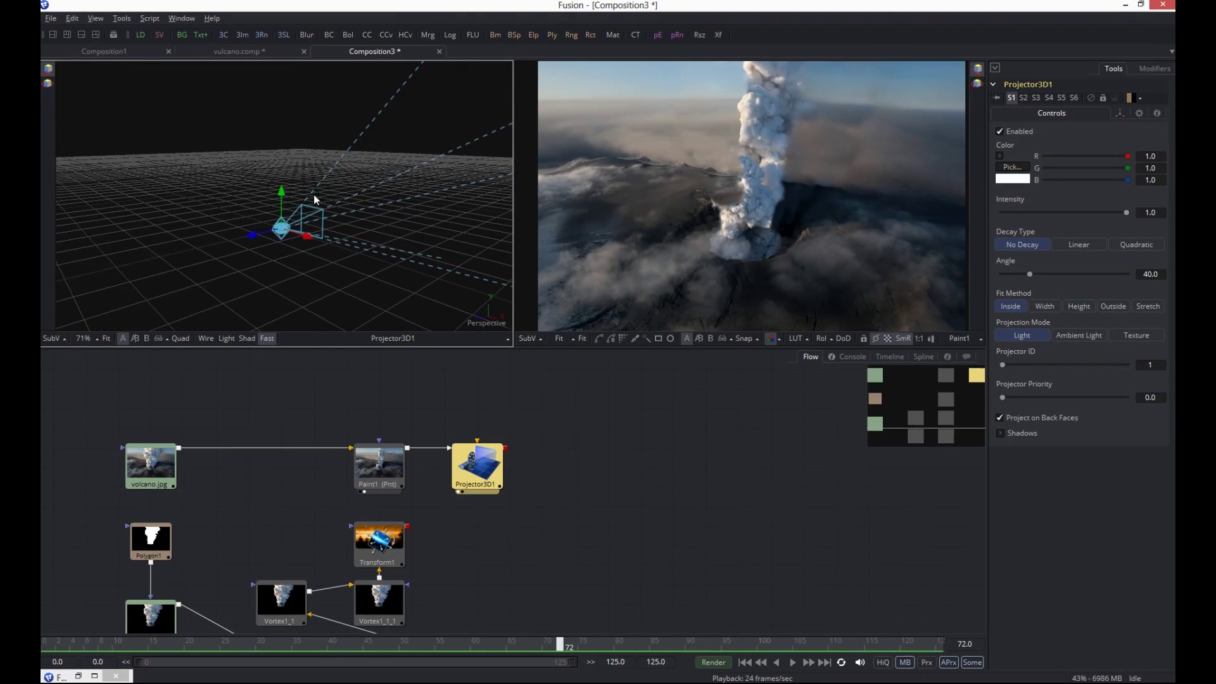
scroll(321, 228, down, 3)
drag(308, 242, 398, 349)
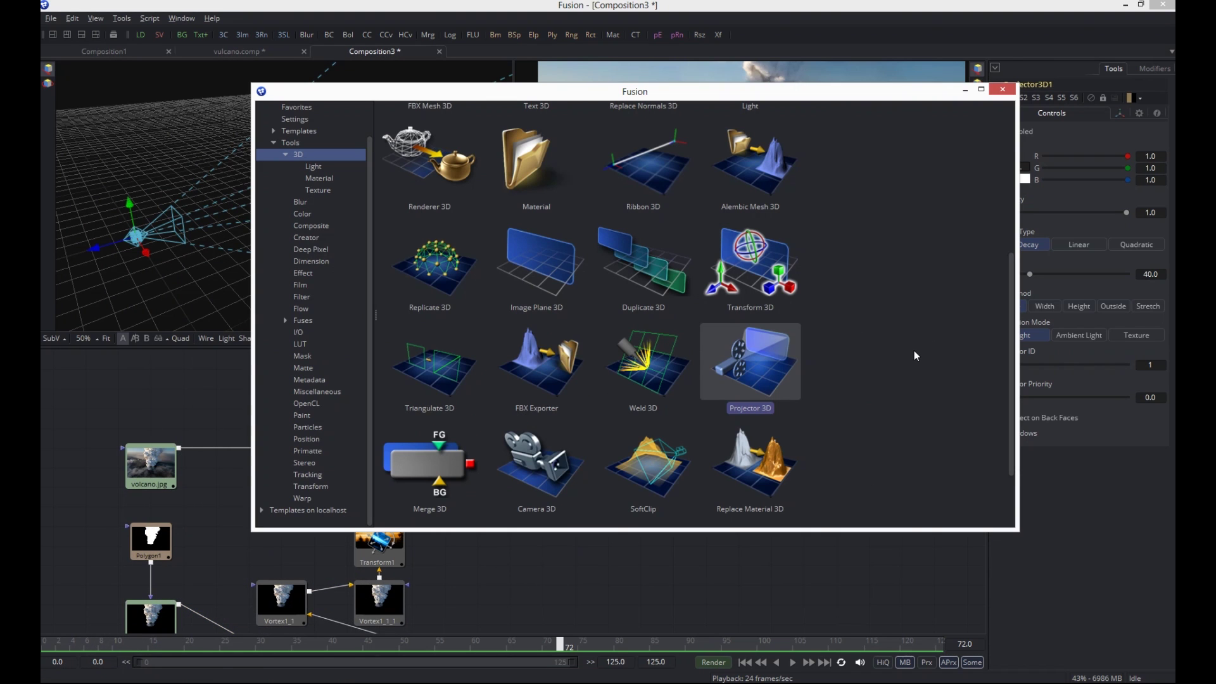
Add a Shape 3D node and place it beside Projector3D1
scroll(912, 359, up, 3)
click(757, 216)
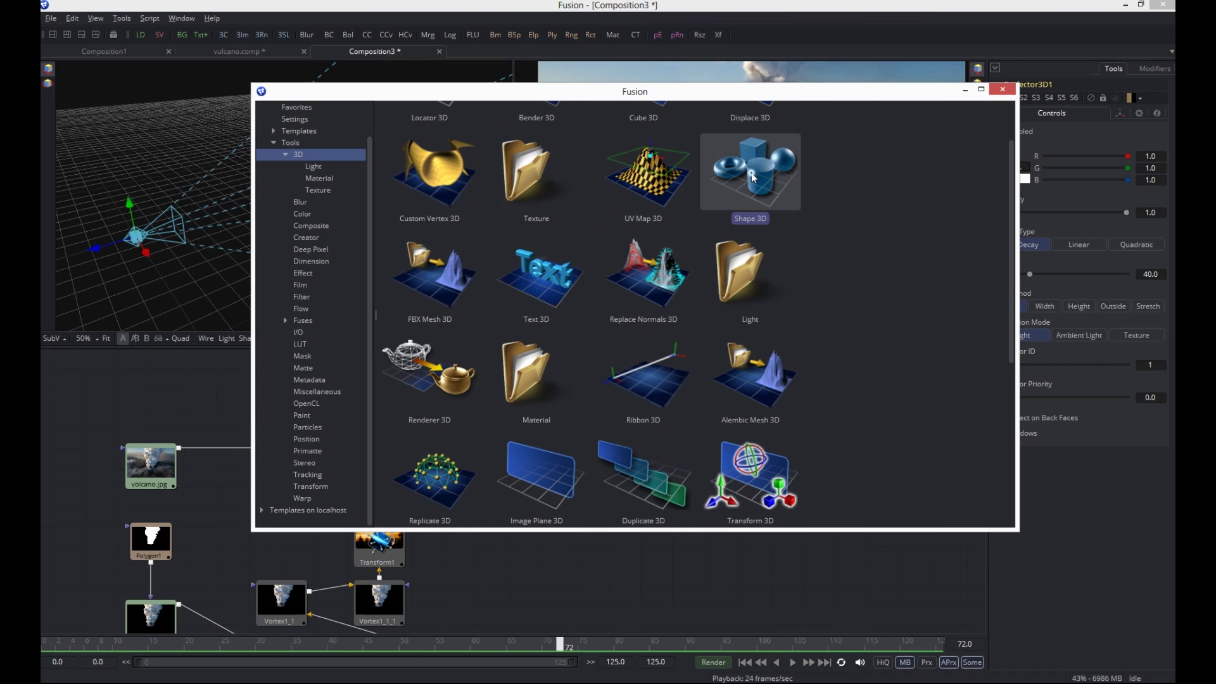
drag(757, 216, 641, 583)
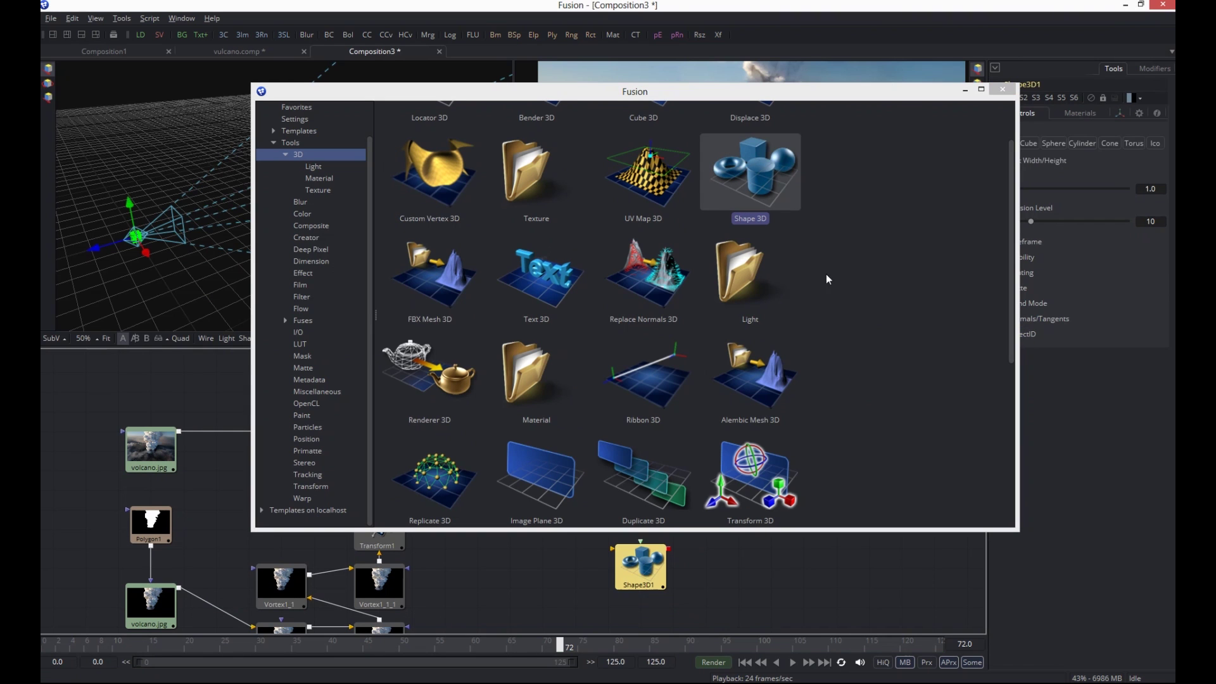
drag(924, 95, 864, 248)
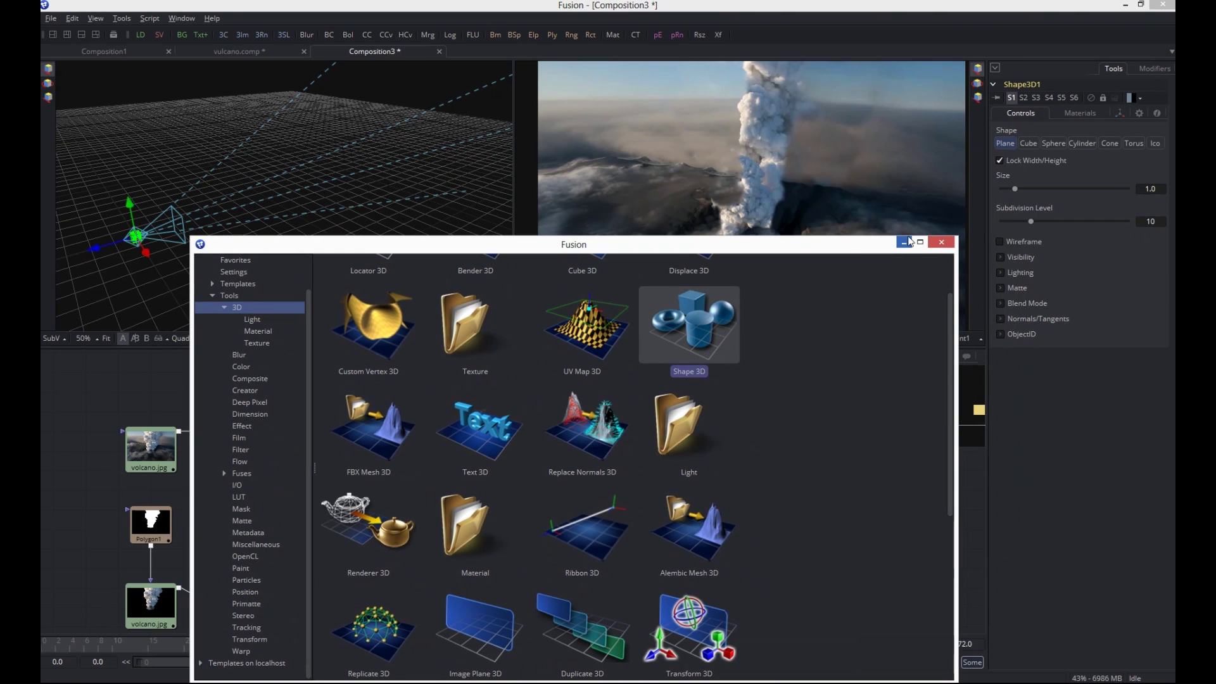
click(904, 242)
drag(637, 566, 591, 403)
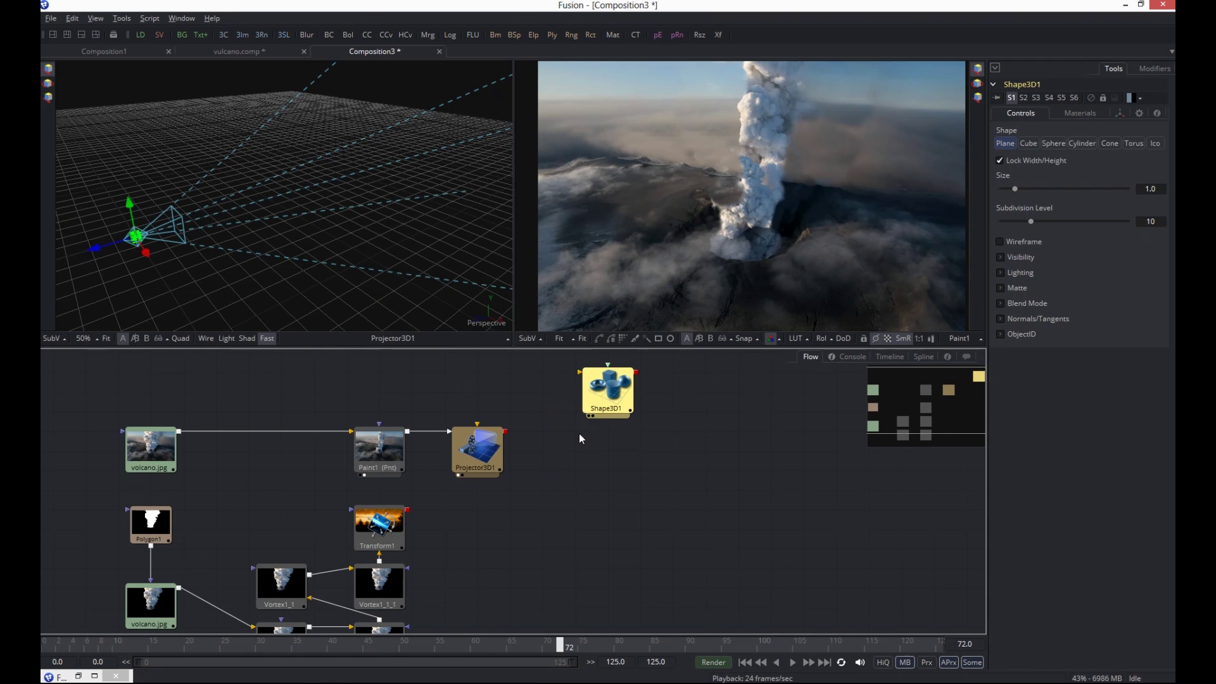
Add a Merge 3D node just below Shape3D1, in line beside Projector3D1
click(77, 676)
scroll(823, 418, down, 3)
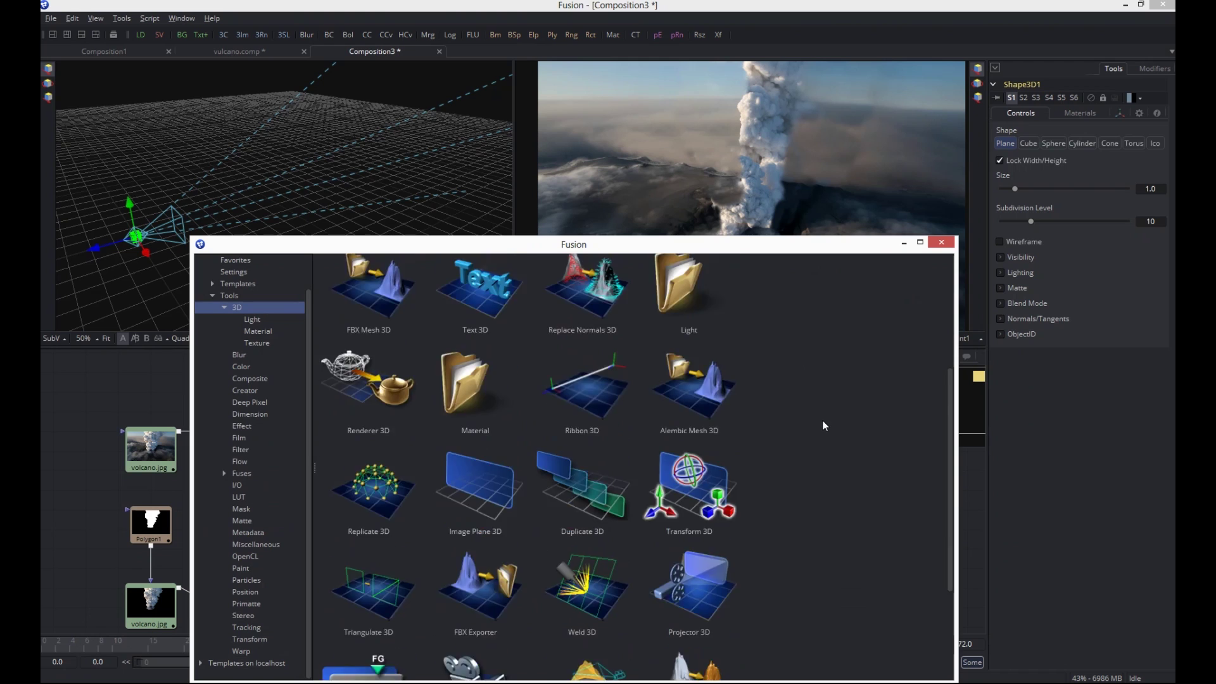
click(345, 517)
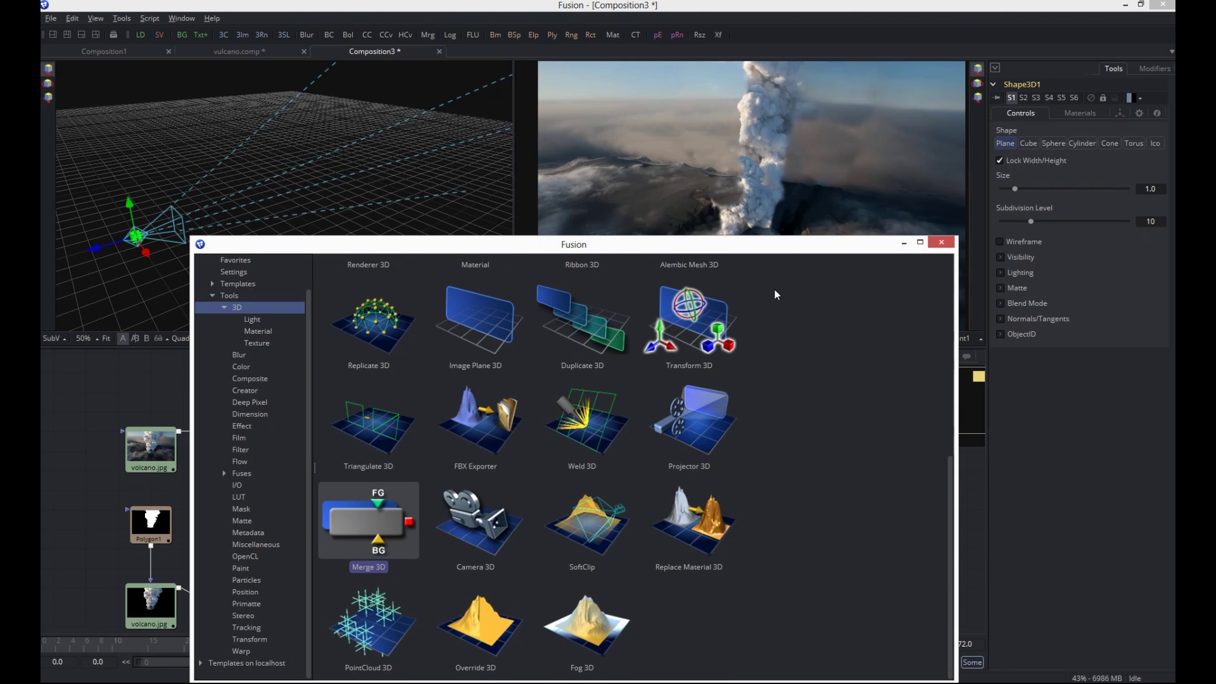
drag(775, 251, 1027, 122)
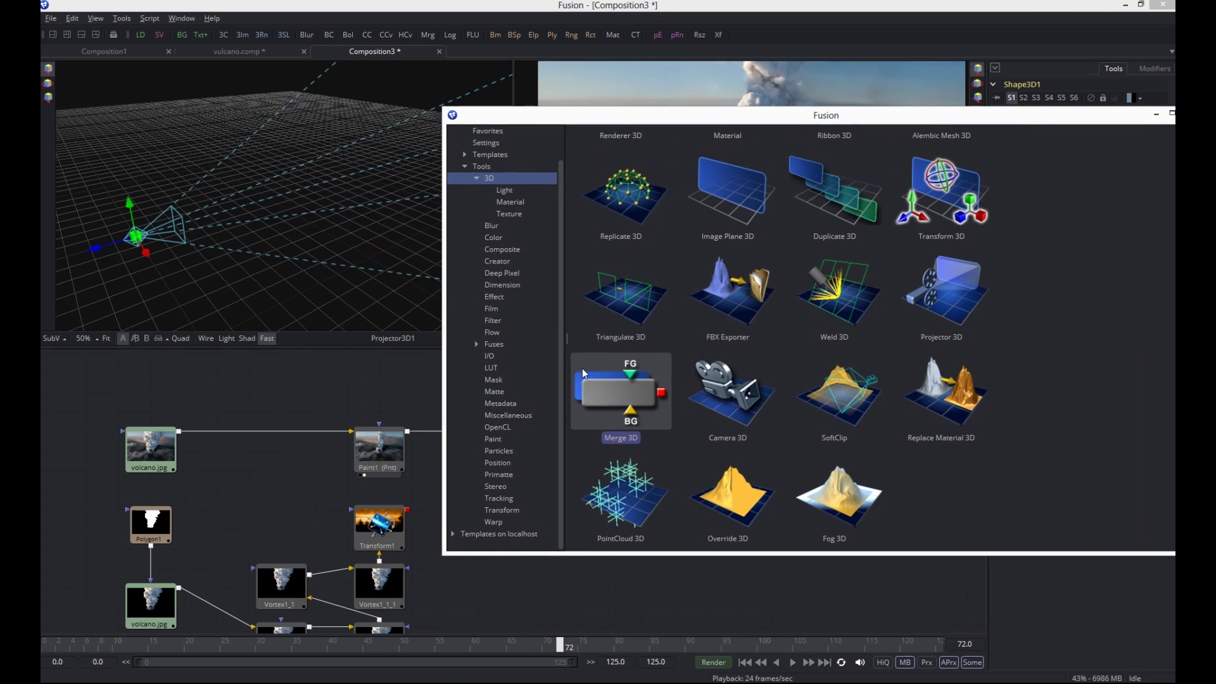
drag(613, 396, 608, 586)
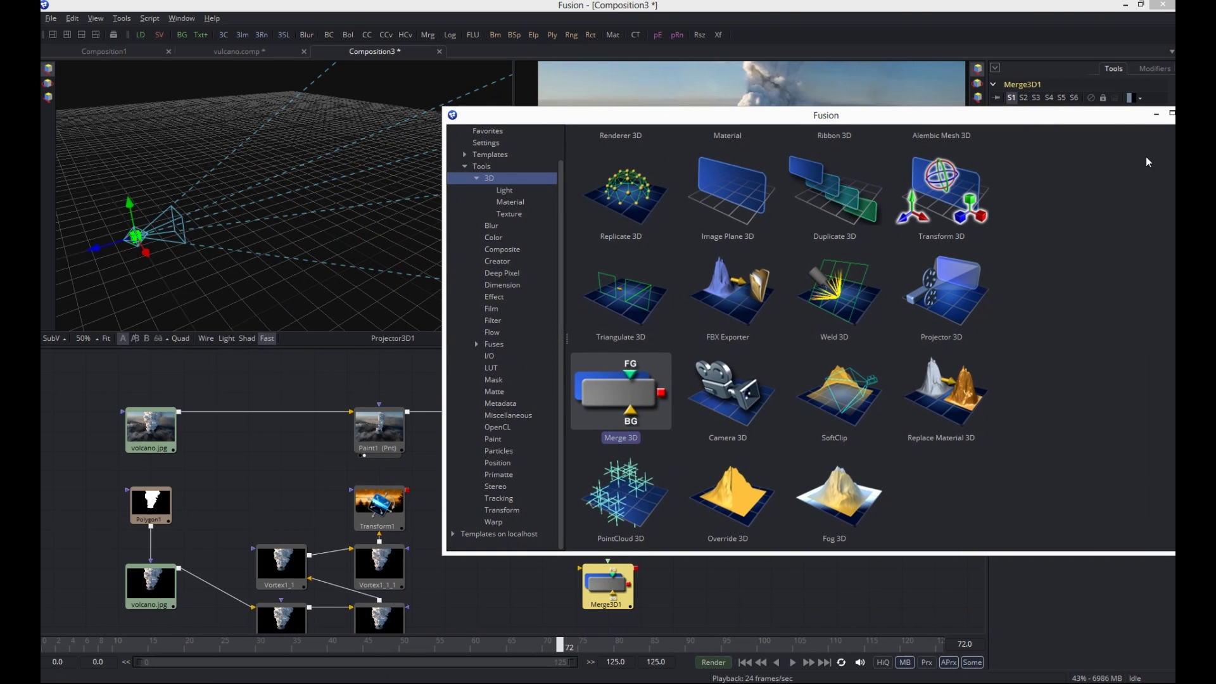
click(1156, 115)
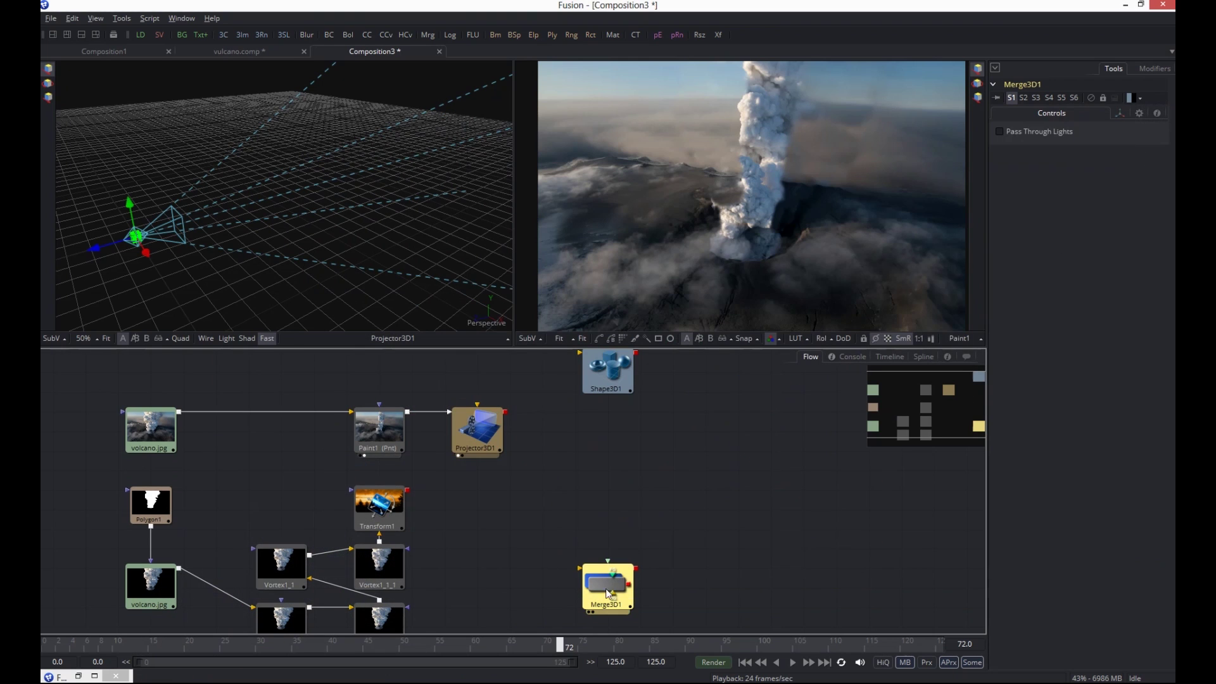
drag(604, 589, 605, 532)
drag(607, 485, 609, 430)
drag(564, 492, 539, 617)
drag(577, 536, 546, 537)
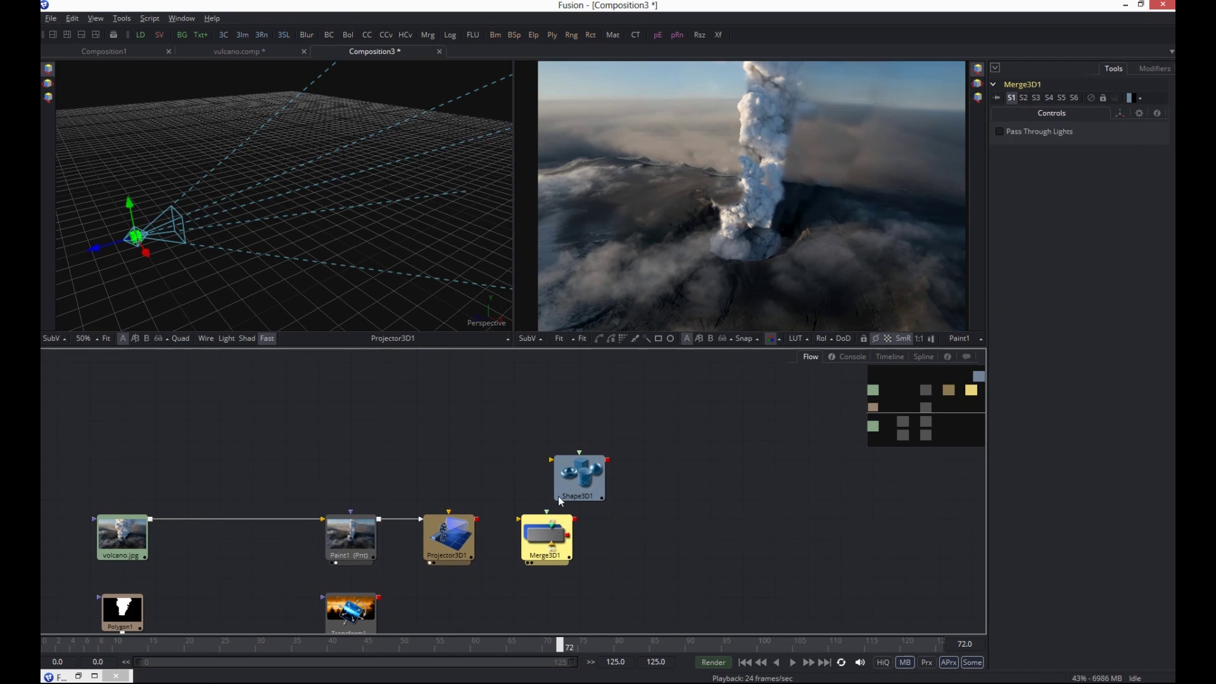
Wire Projector3D1 and Shape3D1 into Merge3D1 and view the merged 3D scene
drag(575, 485, 543, 464)
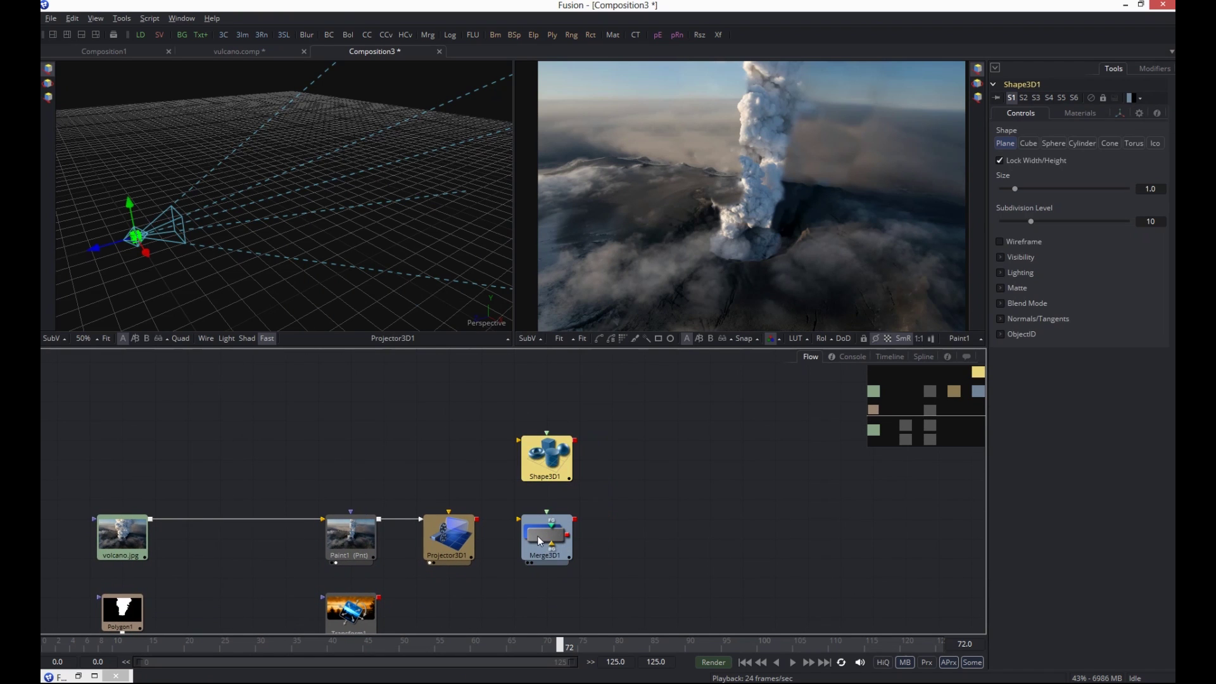
drag(477, 519, 530, 536)
click(535, 543)
click(526, 563)
drag(573, 441, 560, 535)
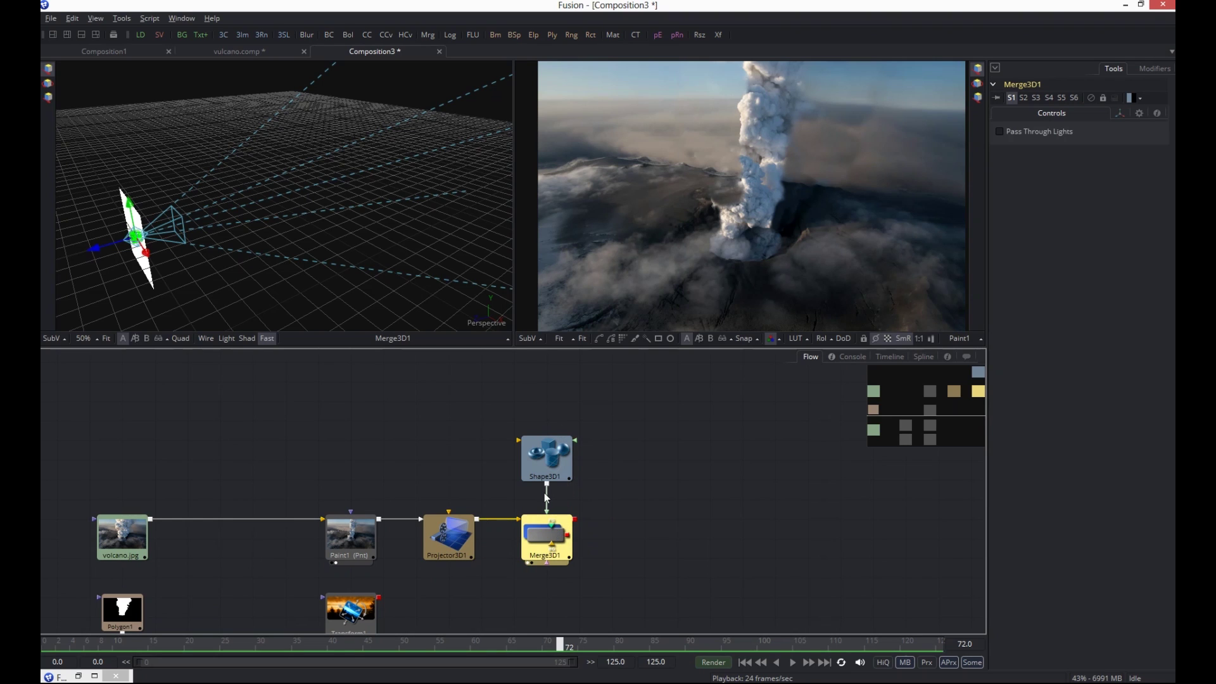
drag(545, 476, 546, 457)
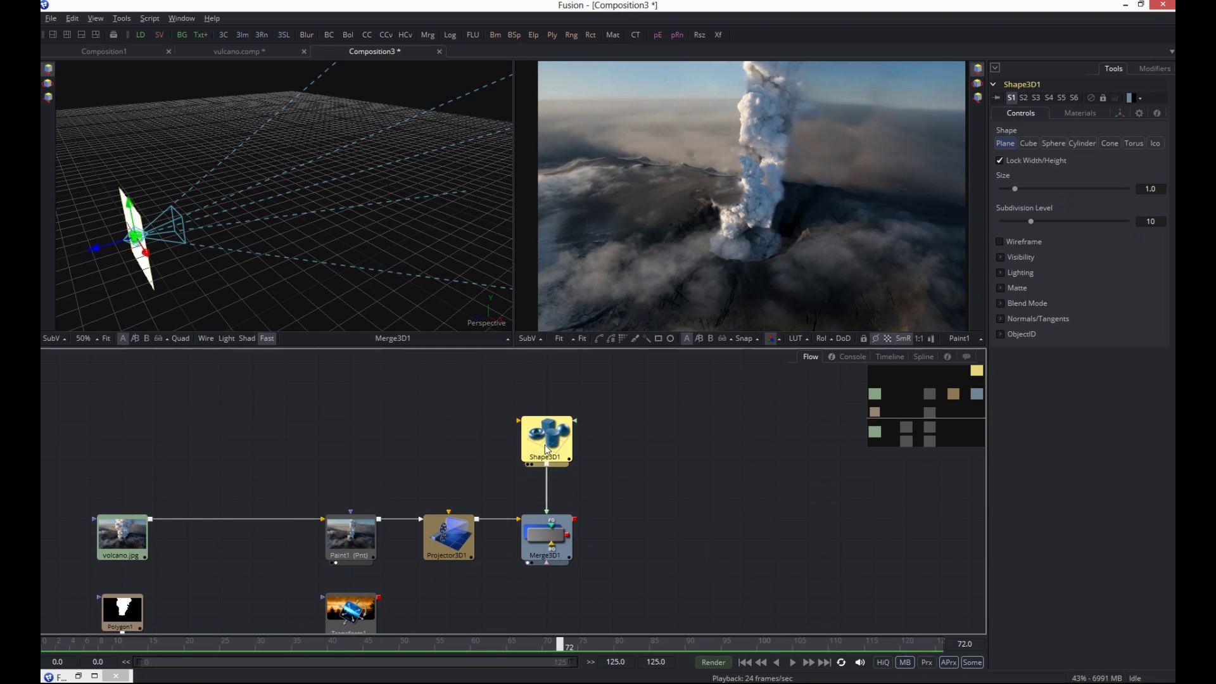
Push Shape3D1's plane back along Z and rotate it -90° on X
click(1080, 113)
click(1119, 112)
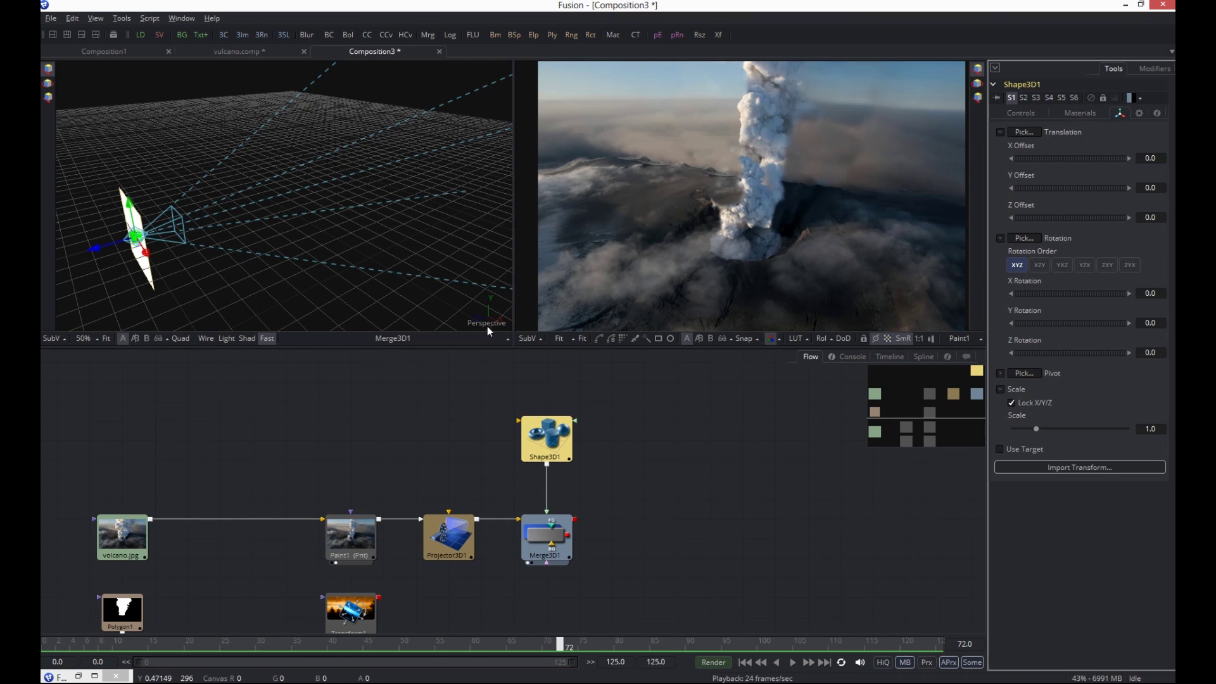
drag(97, 253, 170, 237)
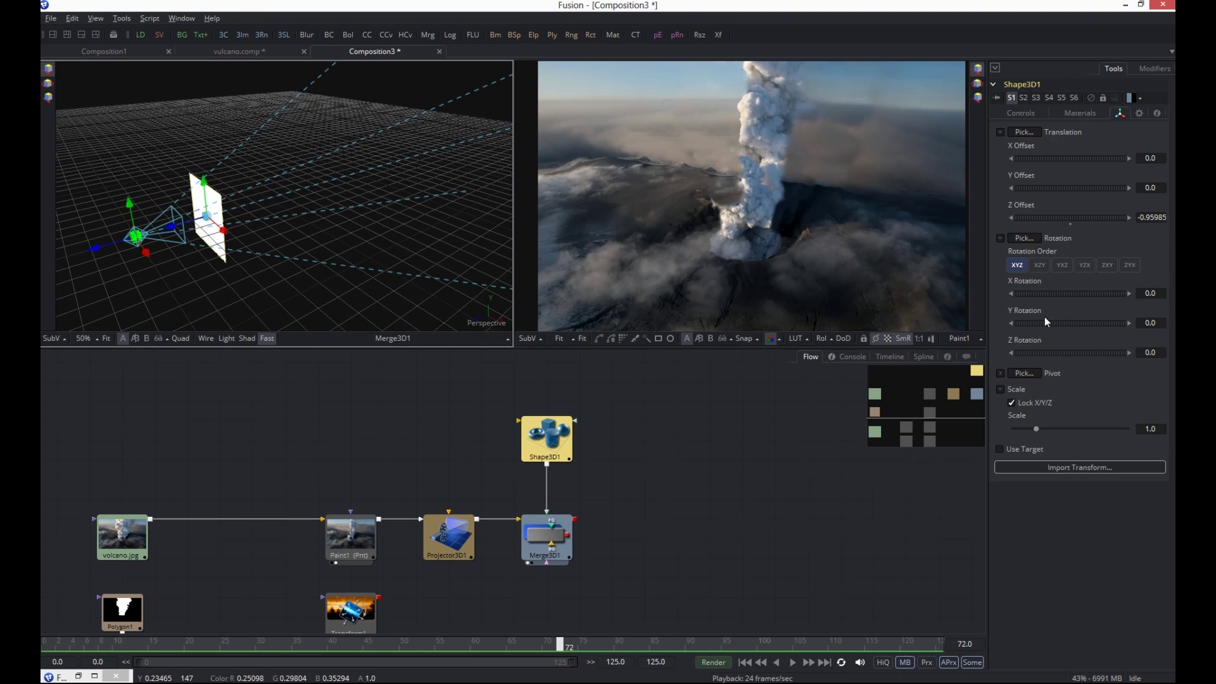
drag(1051, 290, 1095, 300)
click(1146, 293)
text(-90)
key(Tab)
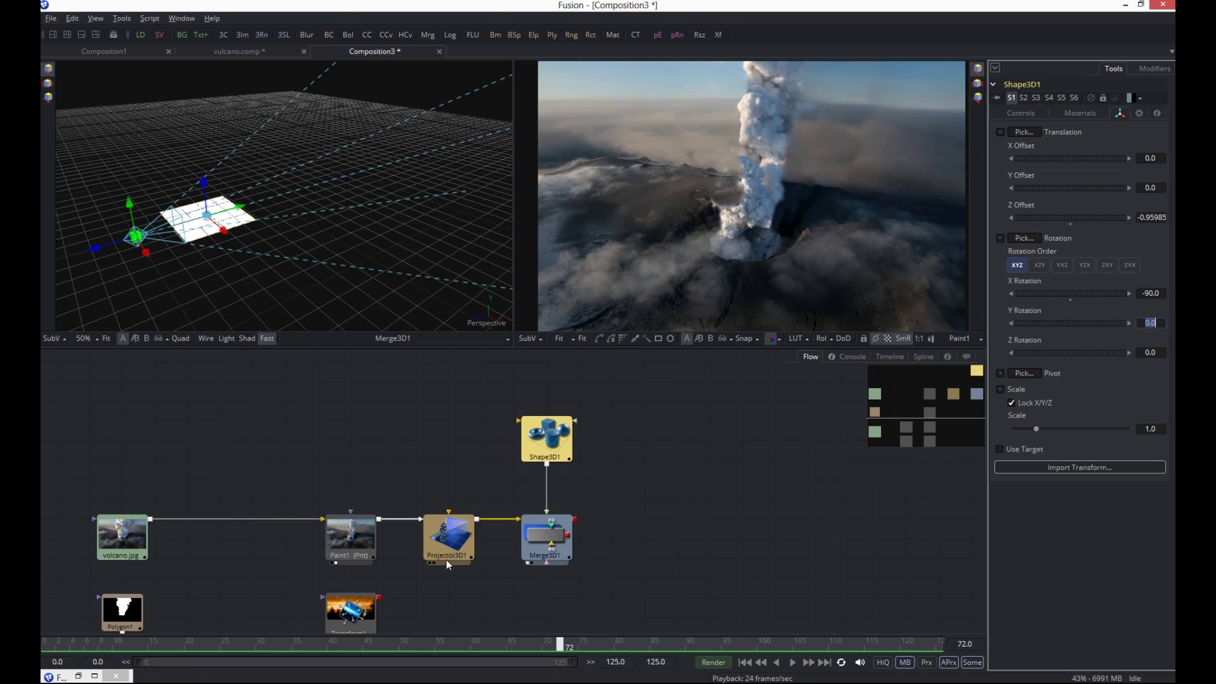
Show Merge3D1 in the right viewer, seen through the Projector3D1 camera
click(535, 560)
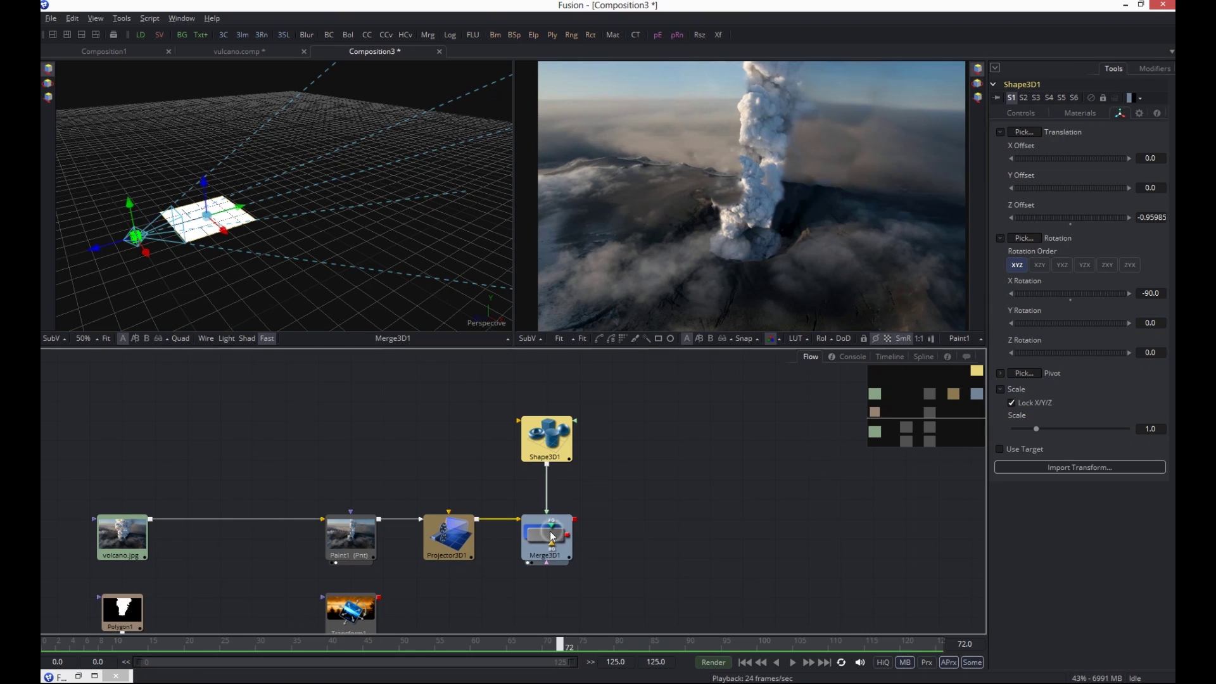
click(532, 564)
right_click(743, 159)
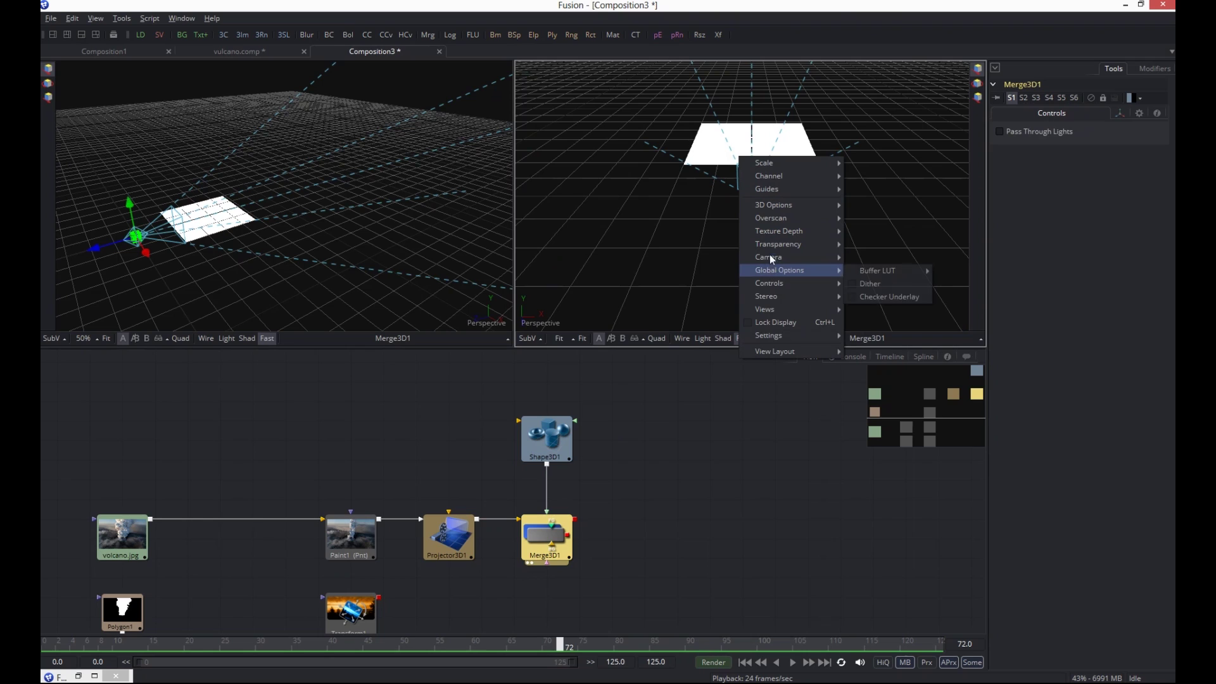
mouse_move(781, 256)
mouse_move(874, 260)
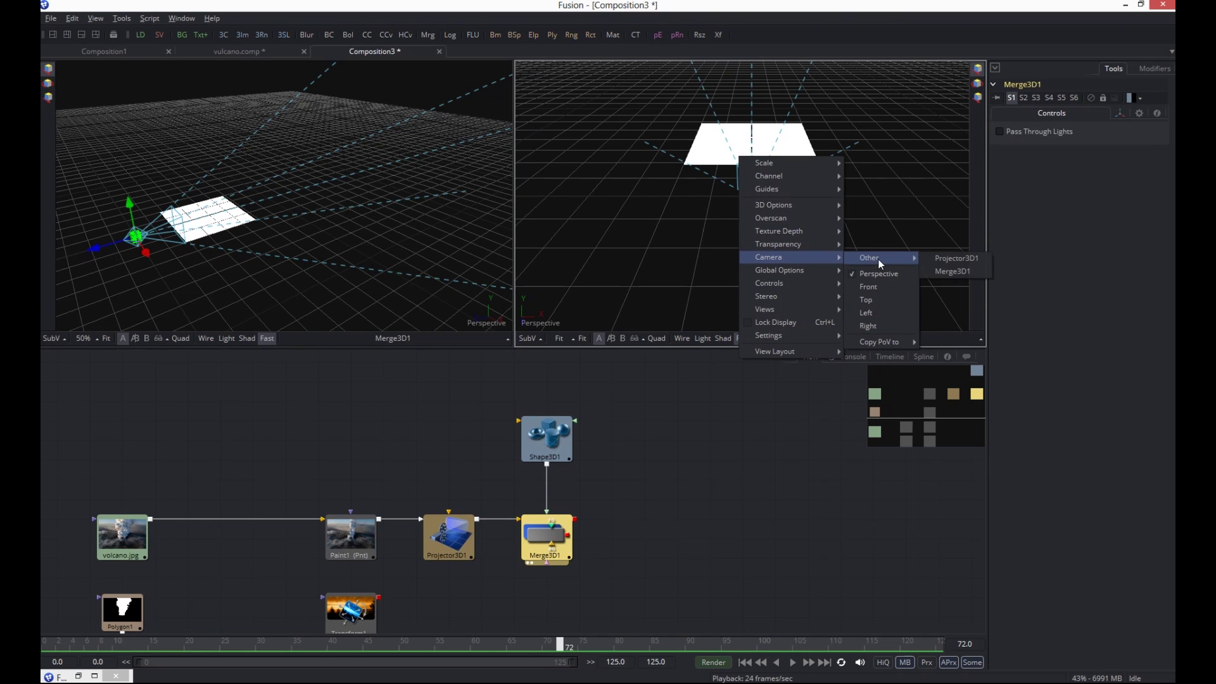
click(953, 260)
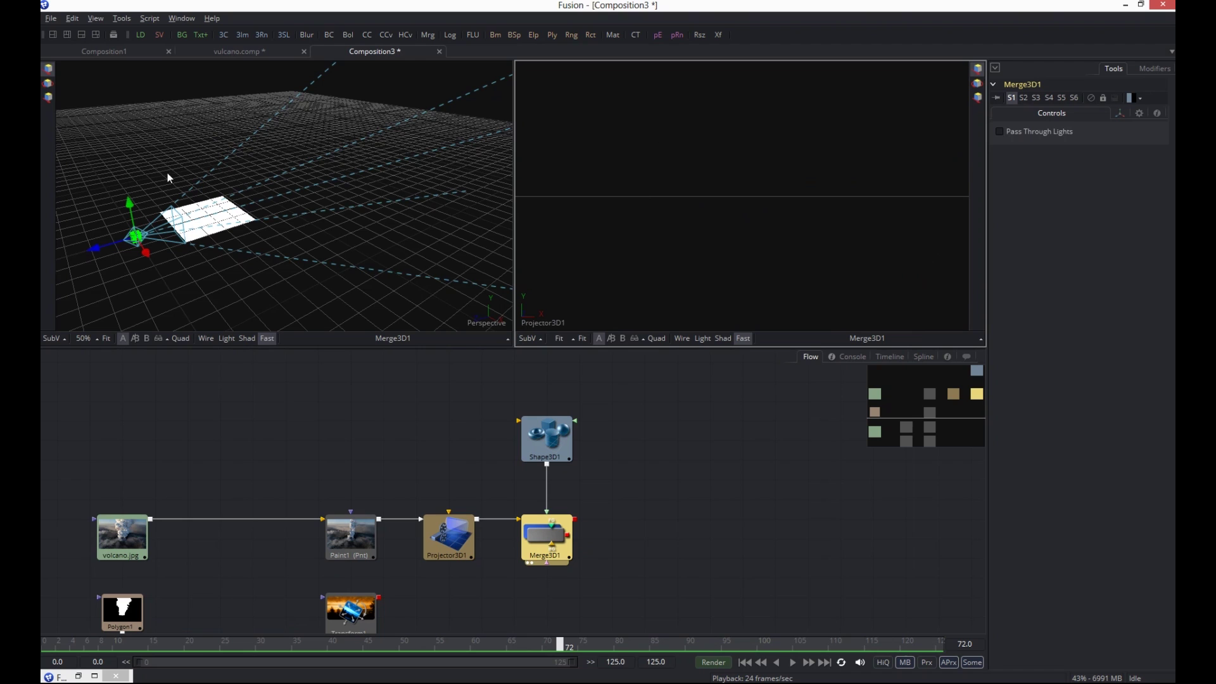
Raise Projector3D1 to about 0.96 on Y and tilt it -47.87° on X toward the plane
drag(131, 209, 136, 189)
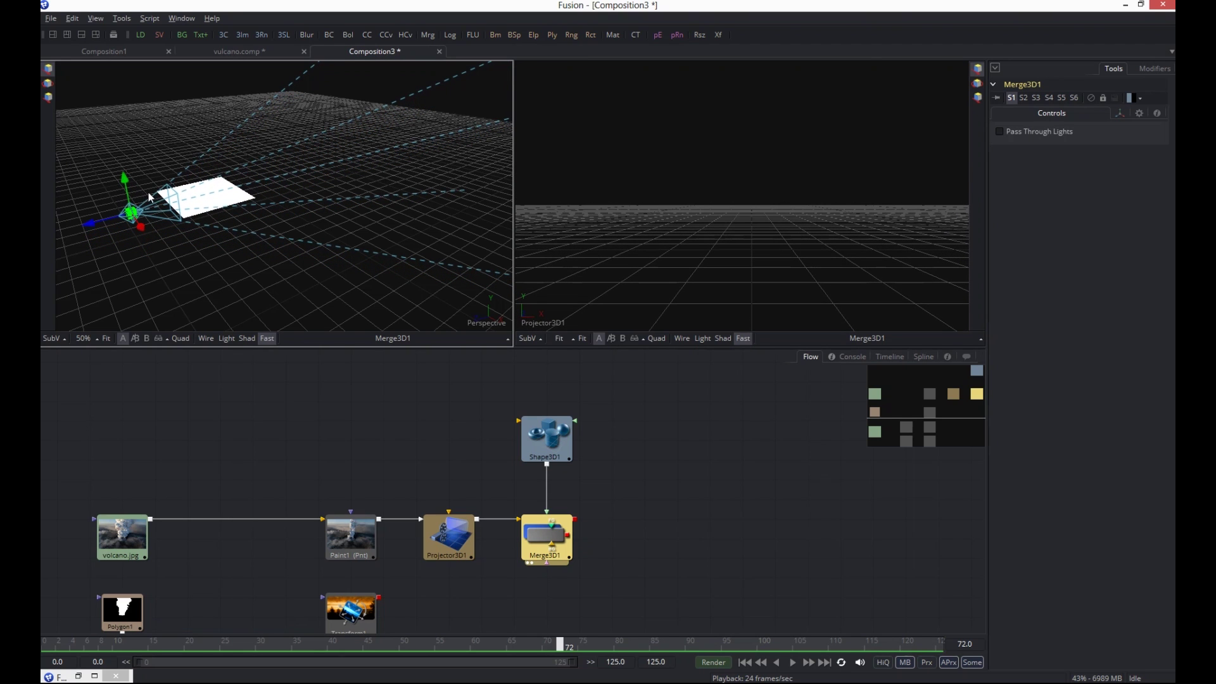
click(456, 555)
drag(125, 208, 126, 134)
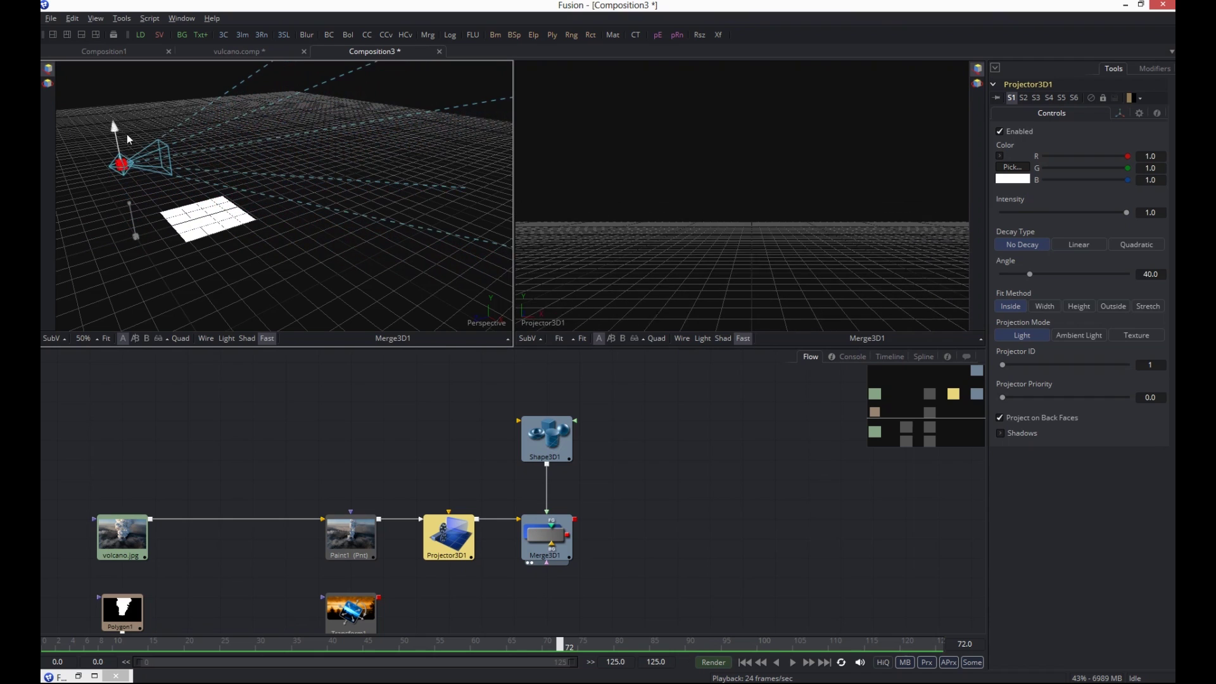
click(1121, 113)
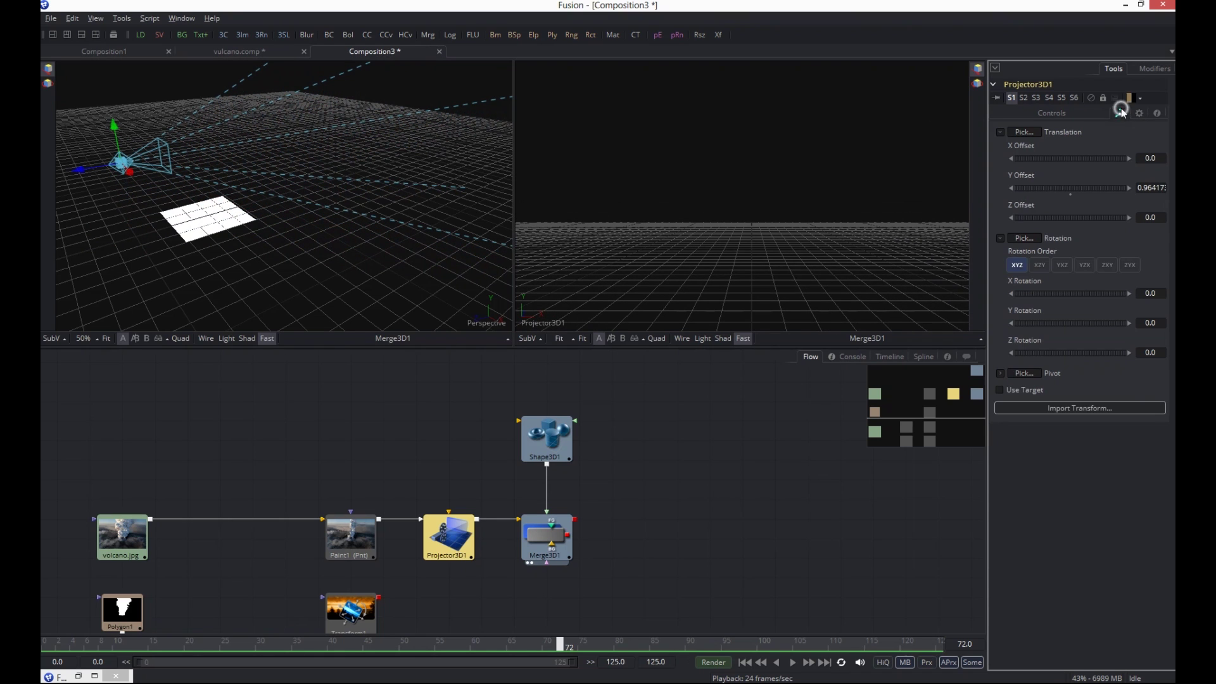
mouse_move(1049, 295)
mouse_down()
mouse_move(1057, 291)
mouse_move(1034, 288)
mouse_up()
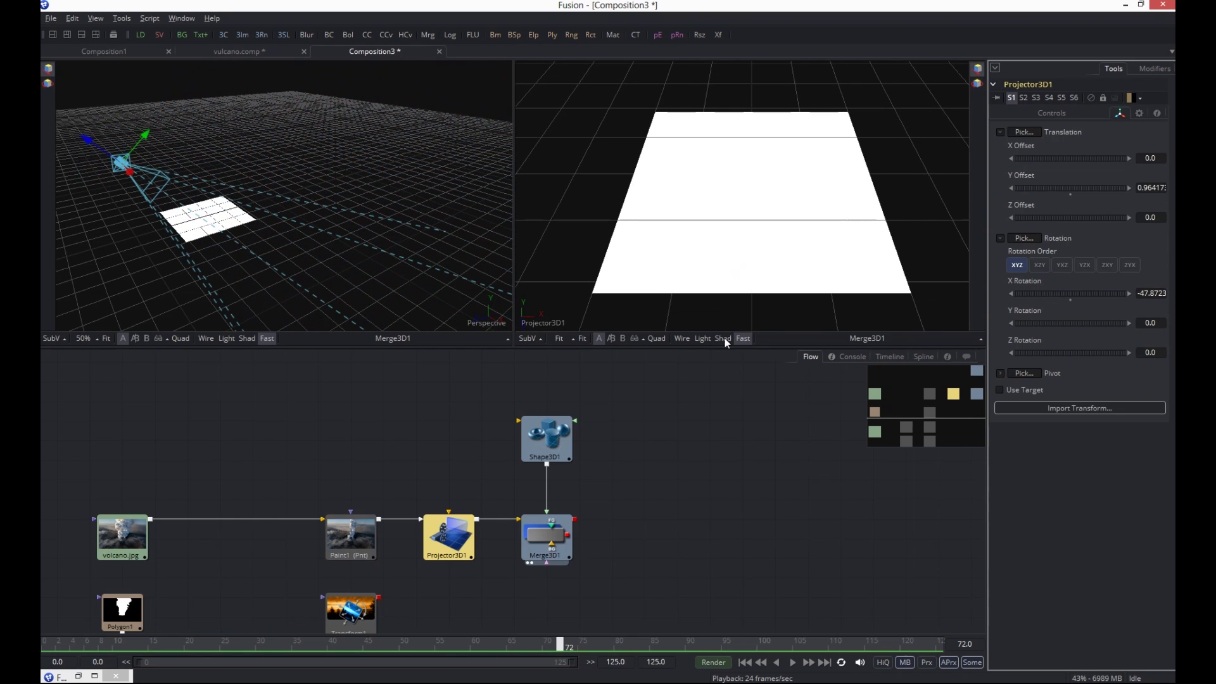
Enable viewer lighting, unlock the plane's per-axis scale and stretch X Scale to 1.395
click(703, 339)
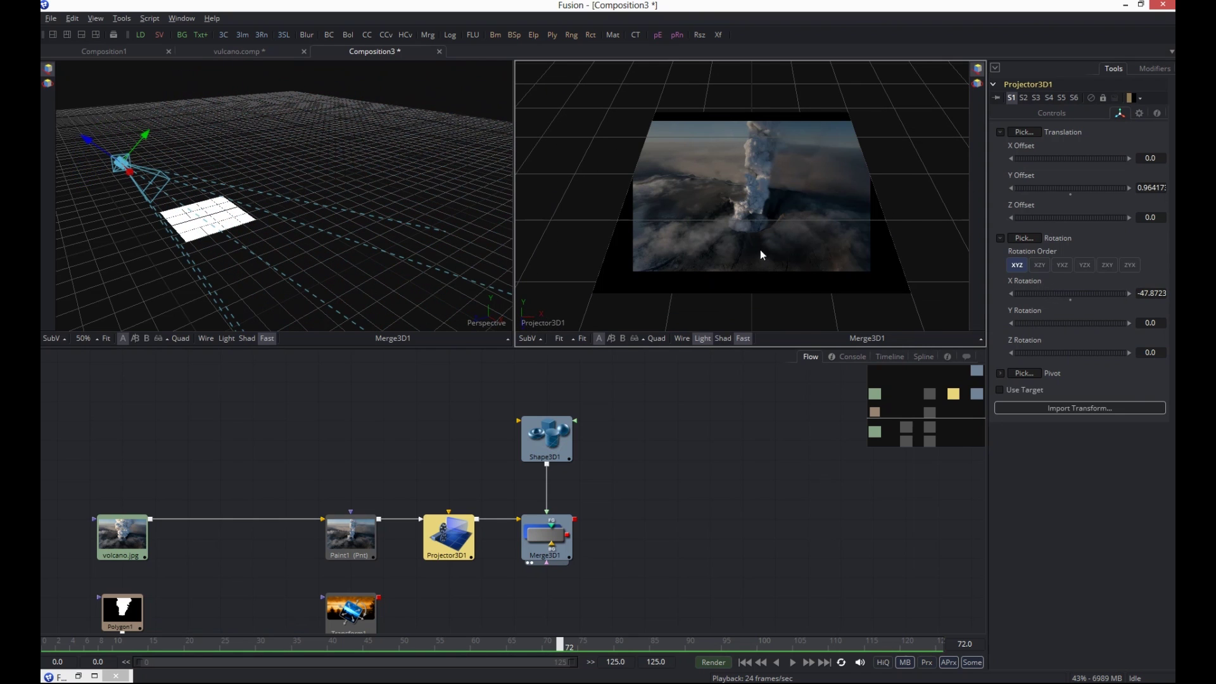
click(606, 276)
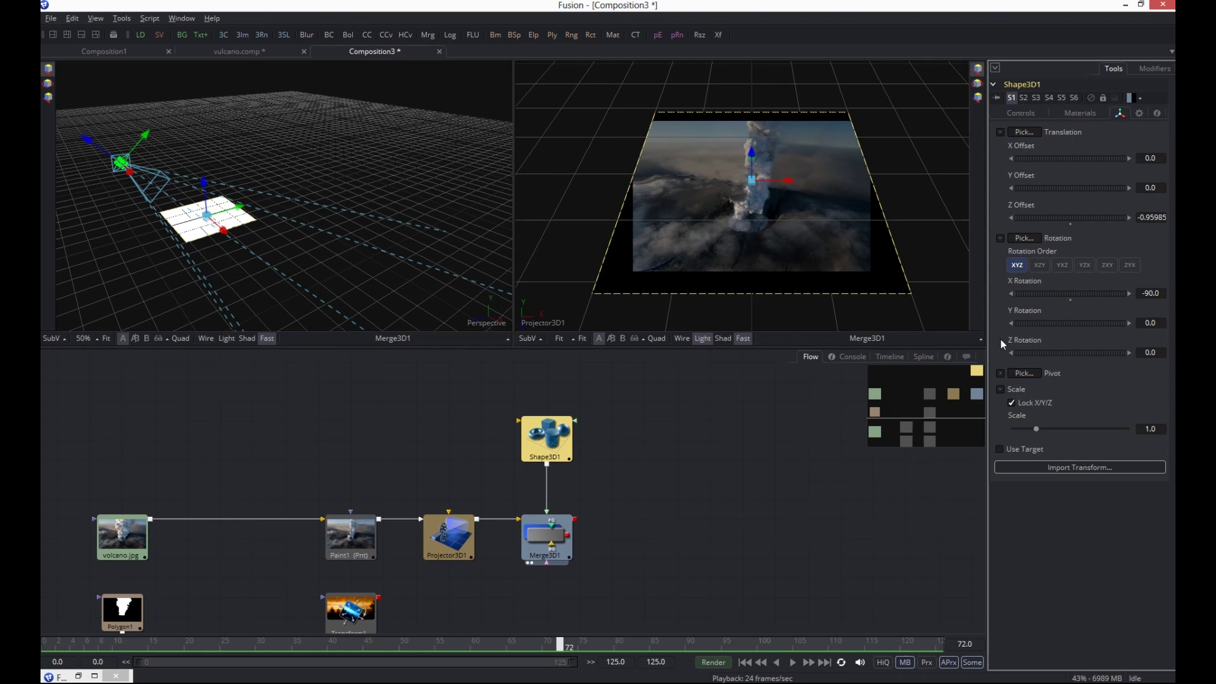
click(1012, 403)
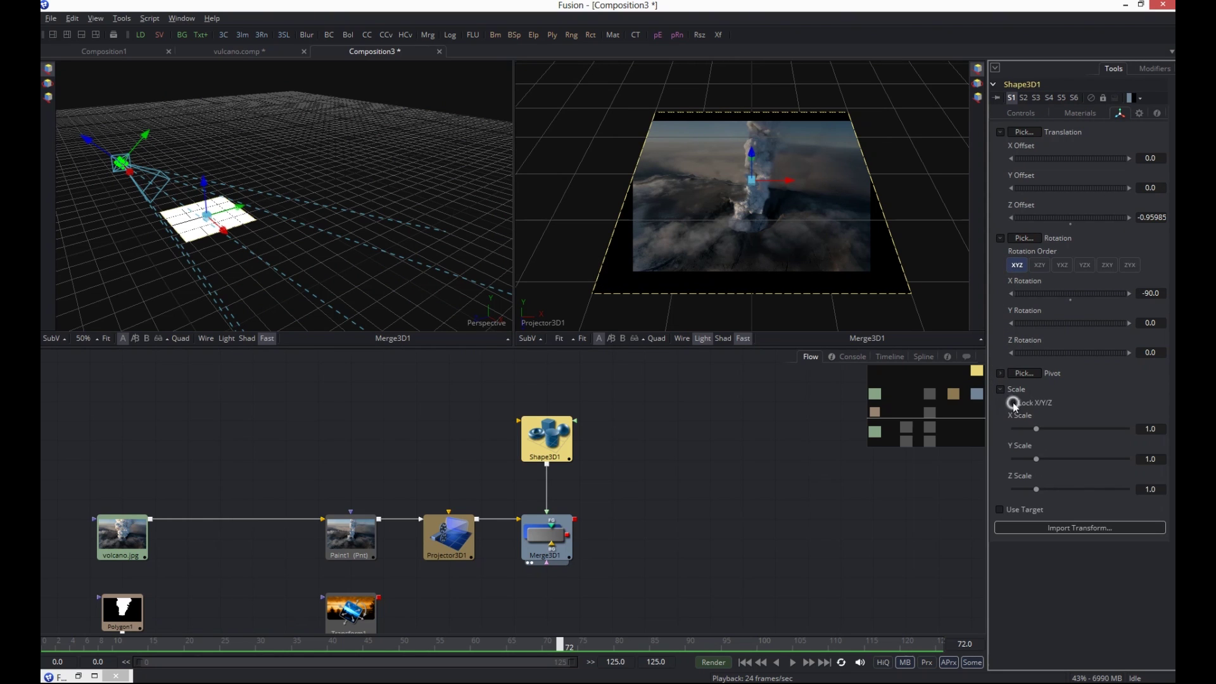
drag(1037, 429, 1036, 431)
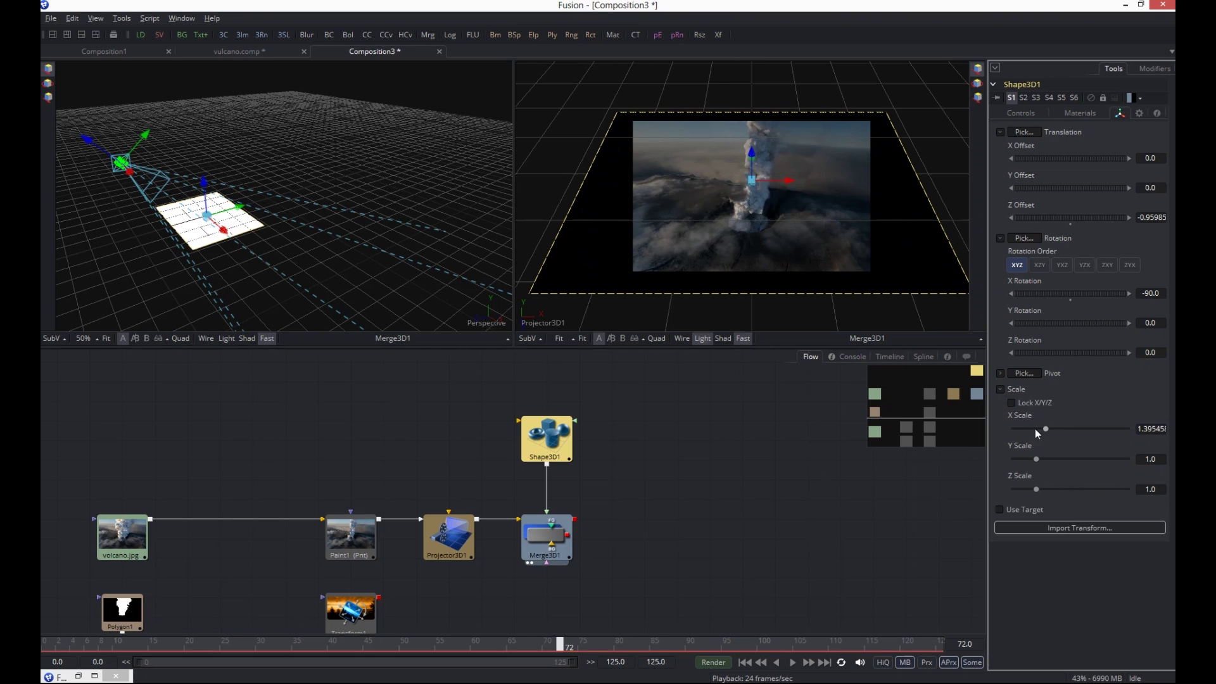
click(227, 339)
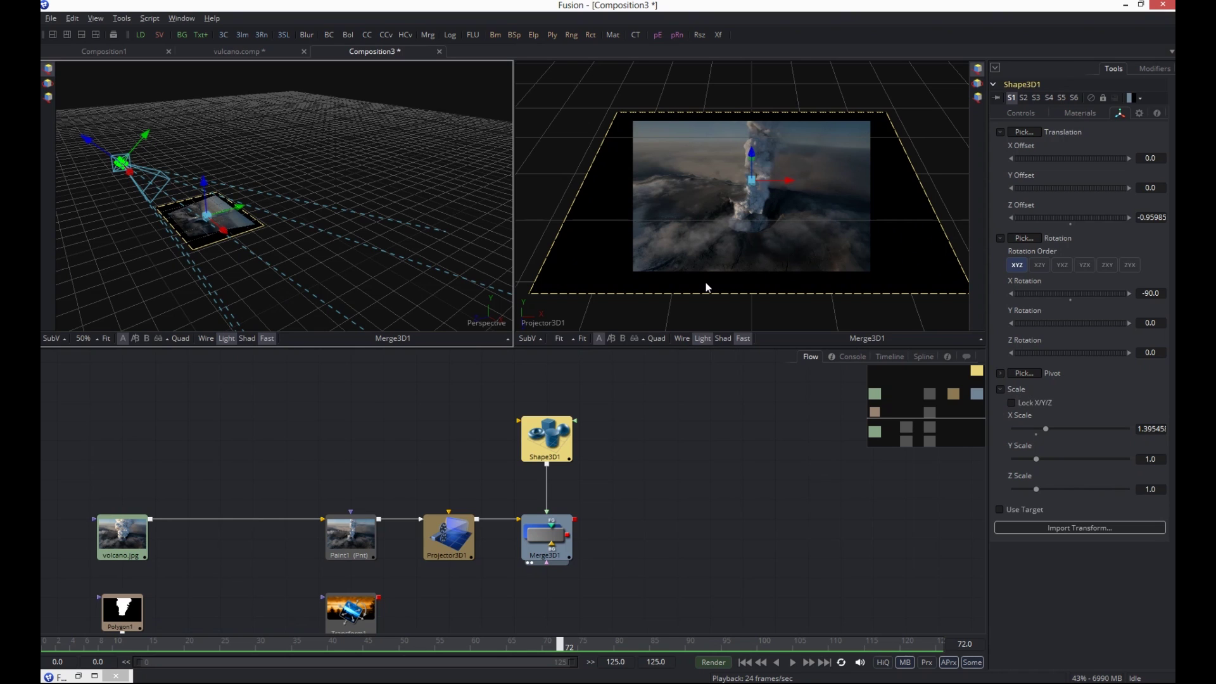
Set Projector3D1's Projection Mode to Texture
mouse_move(702, 458)
mouse_down()
mouse_move(705, 482)
mouse_move(710, 456)
mouse_up()
click(456, 536)
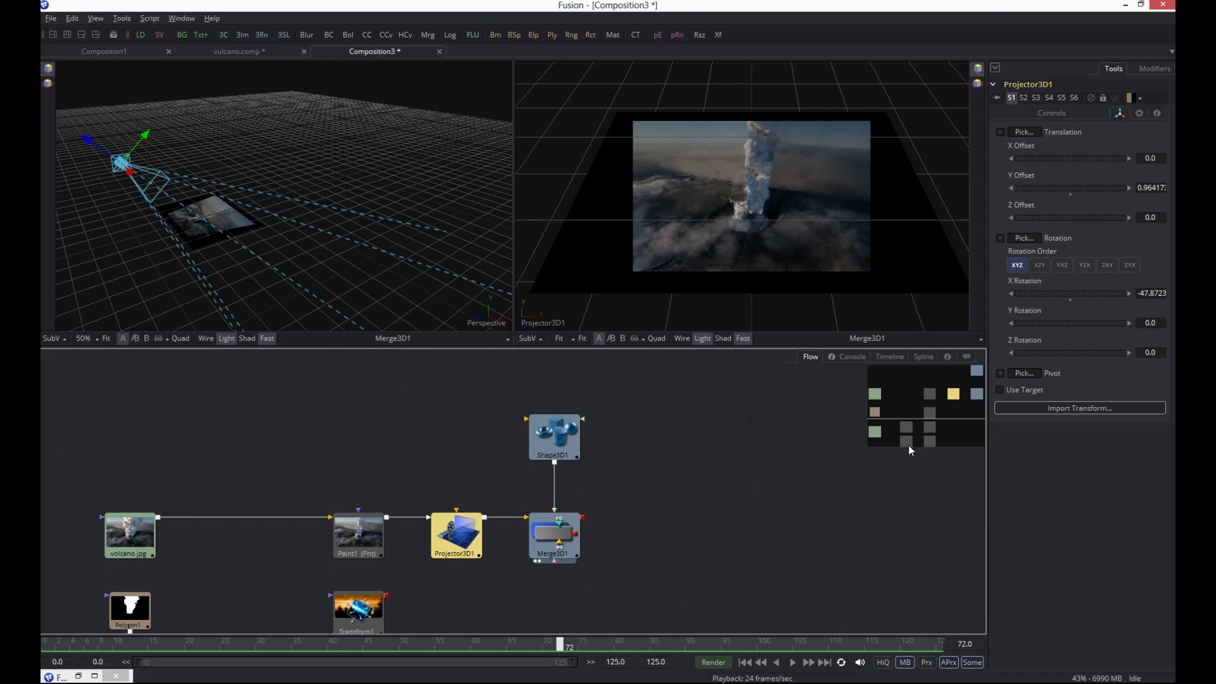
click(1054, 112)
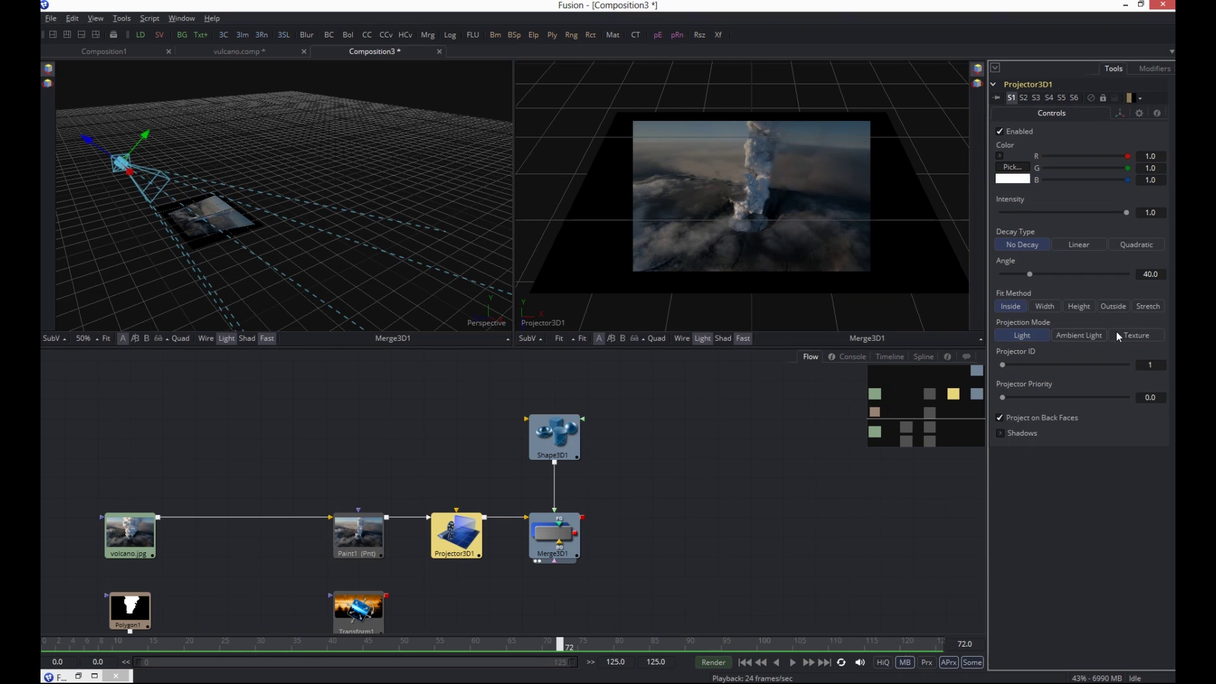
click(1143, 335)
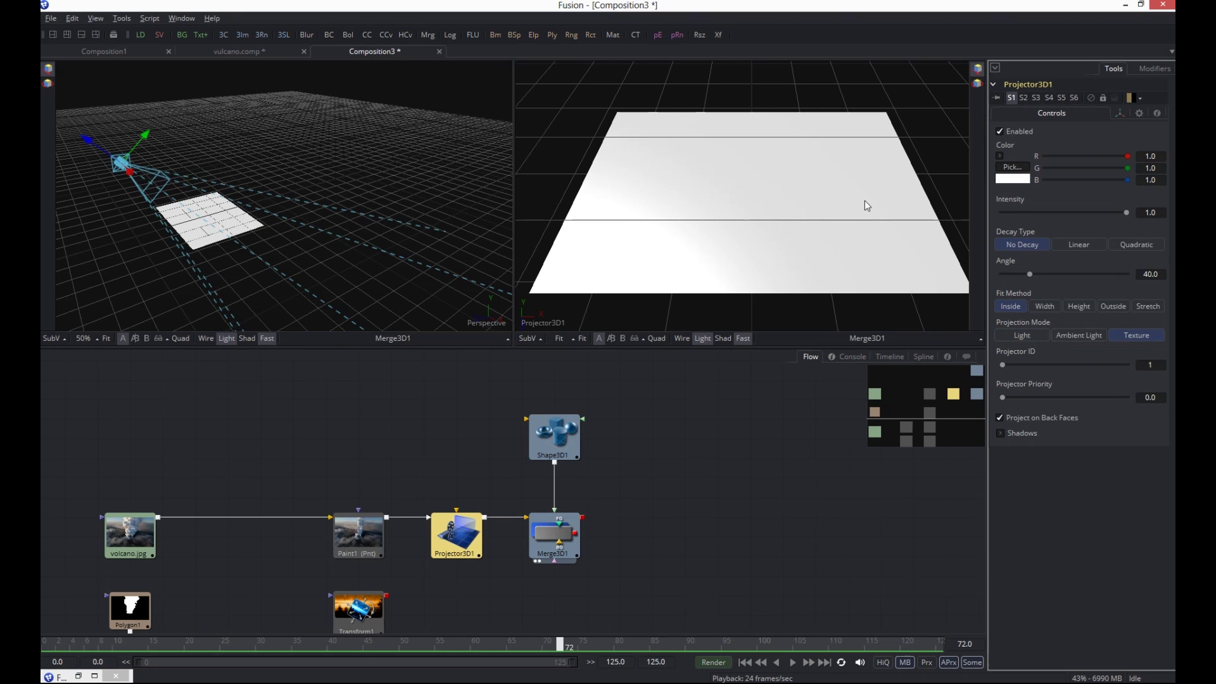
click(553, 436)
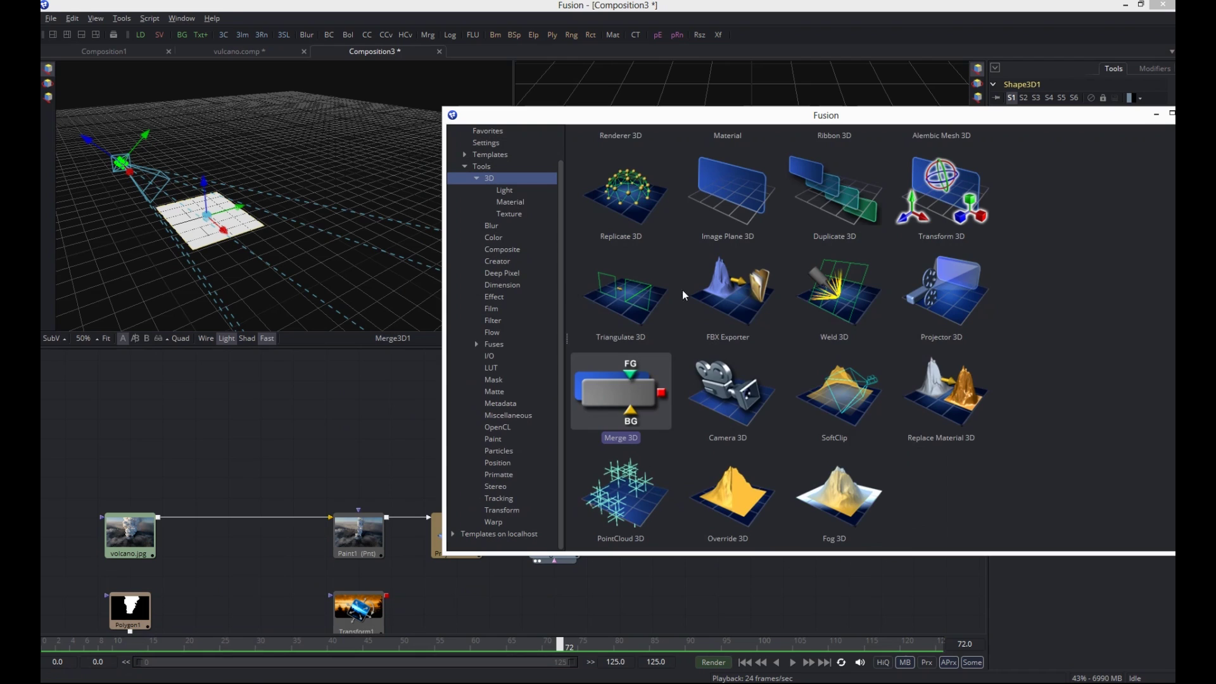
Add a Catcher texture and connect Catcher1 to Shape3D1's material input
click(510, 215)
drag(850, 116, 660, 119)
double_click(863, 183)
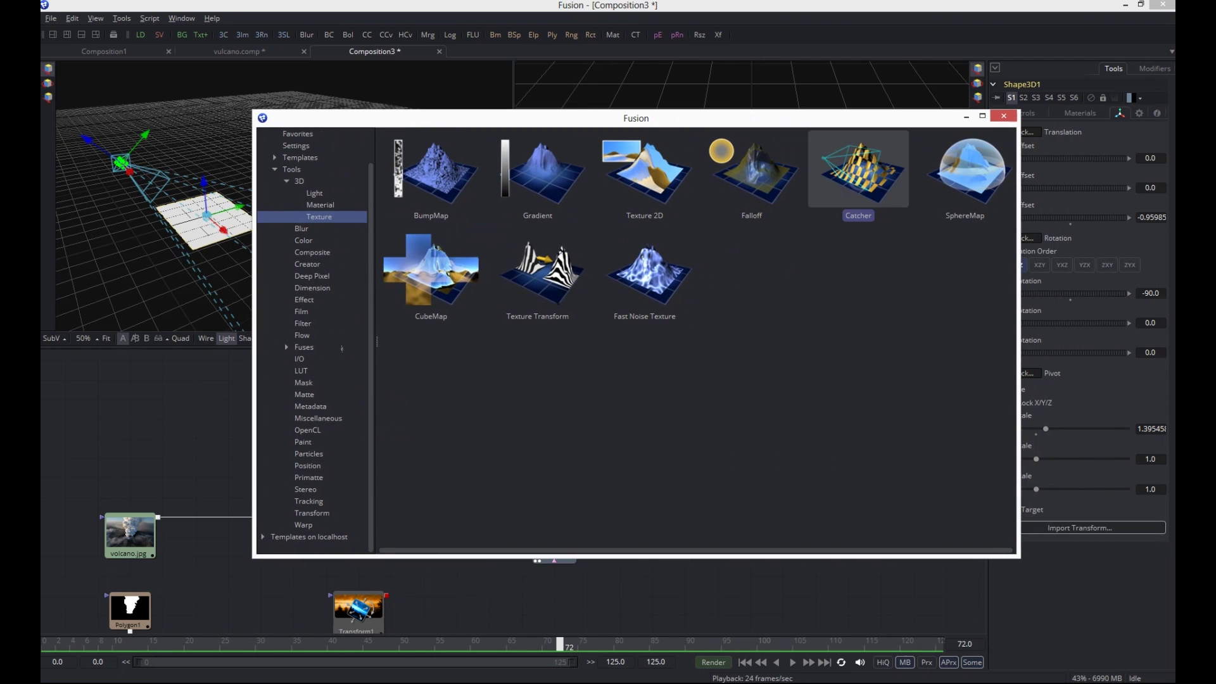
click(967, 116)
drag(724, 582, 558, 424)
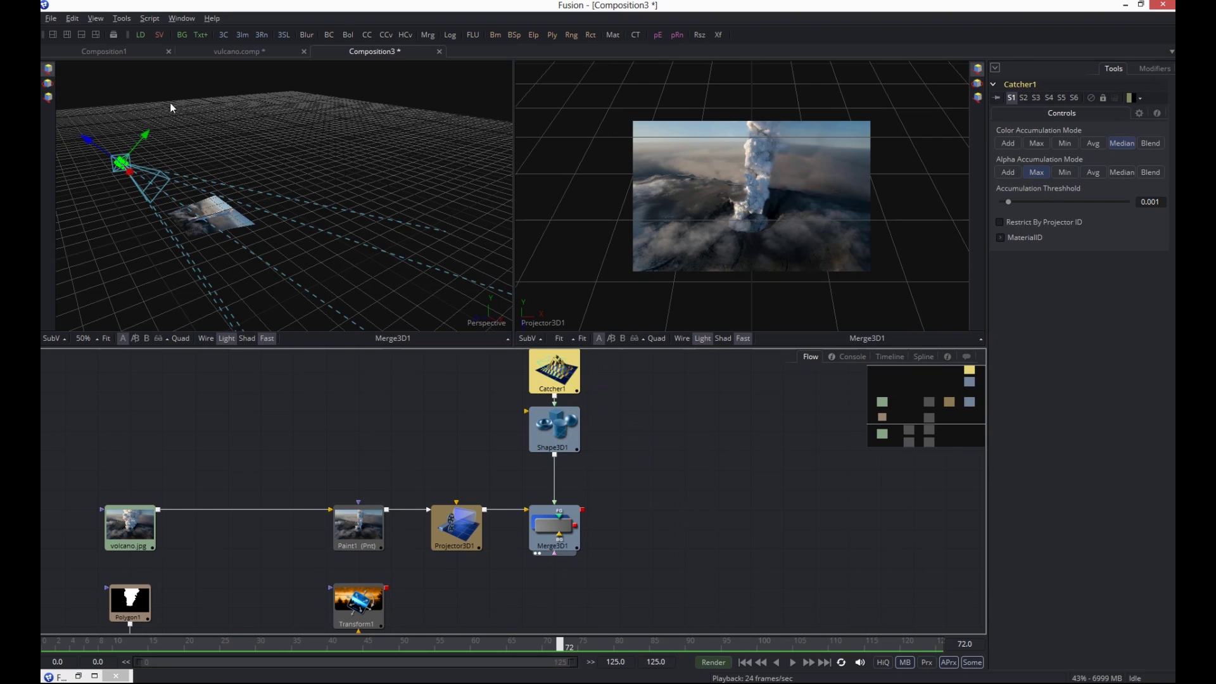
Orbit the perspective view to a lower angle to check the projected volcano
drag(193, 228, 248, 216)
scroll(248, 217, down, 3)
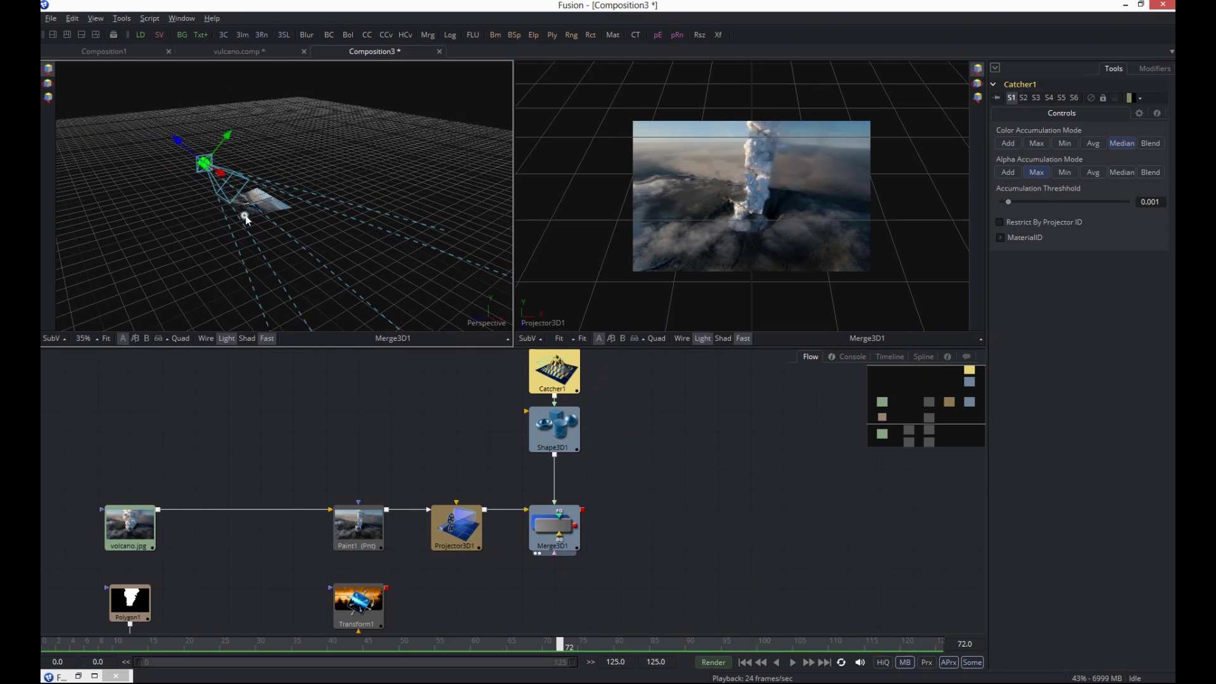
scroll(249, 217, up, 8)
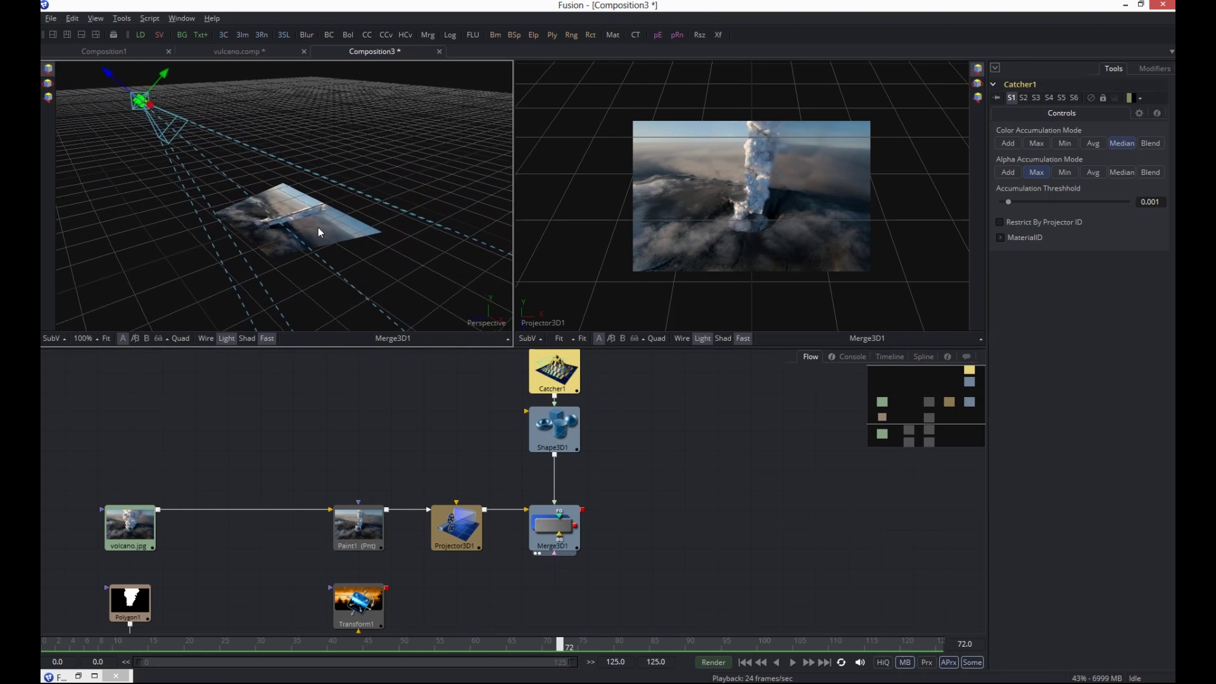
drag(314, 222, 139, 297)
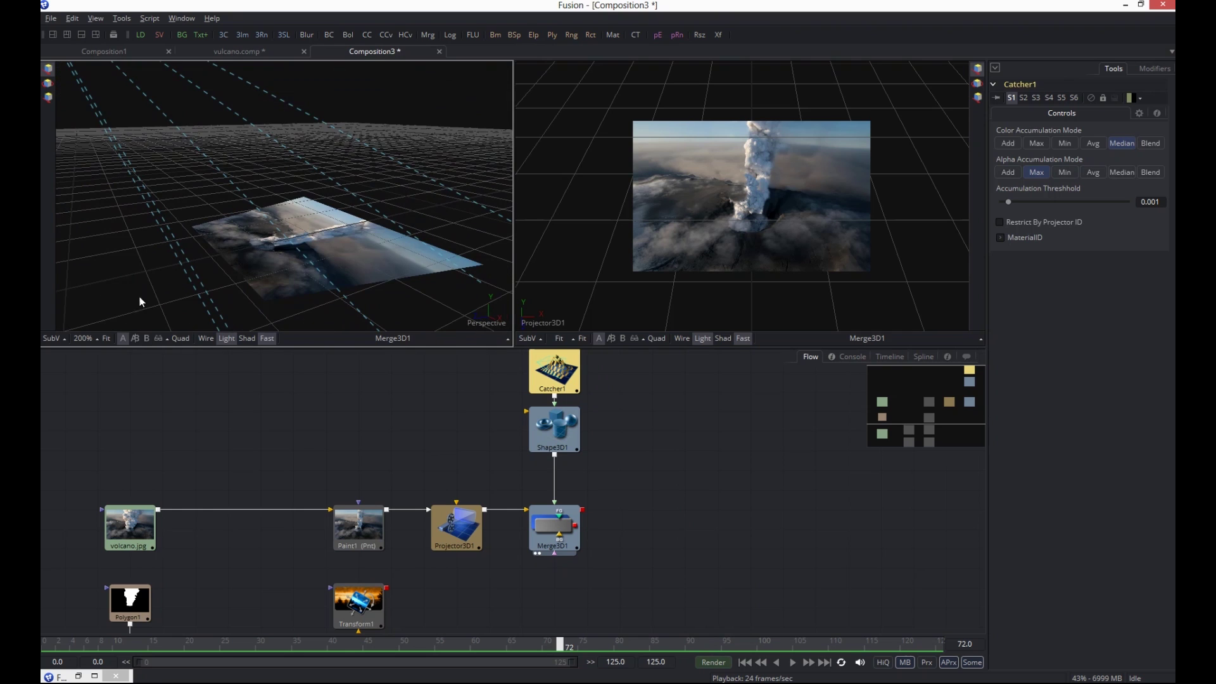
drag(638, 377, 548, 454)
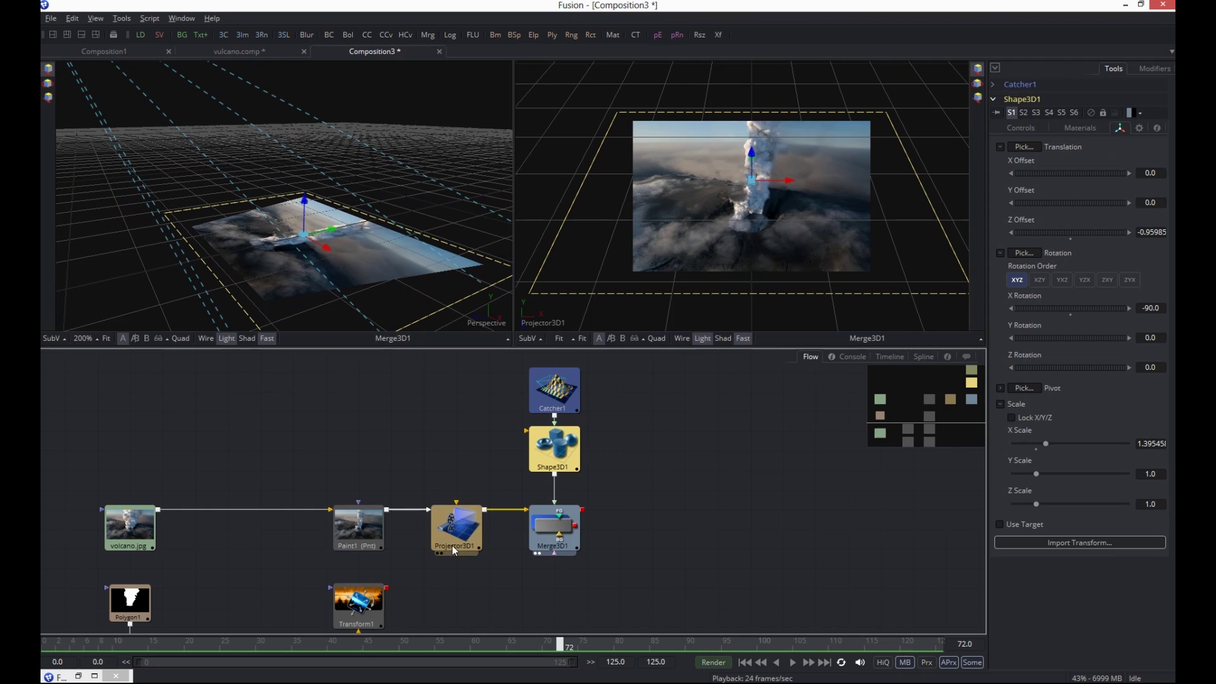
Copy Projector3D1, paste it as an instance, and feed Transform1's output into Instance_Projector3D1
drag(238, 589, 211, 492)
click(428, 429)
right_click(430, 436)
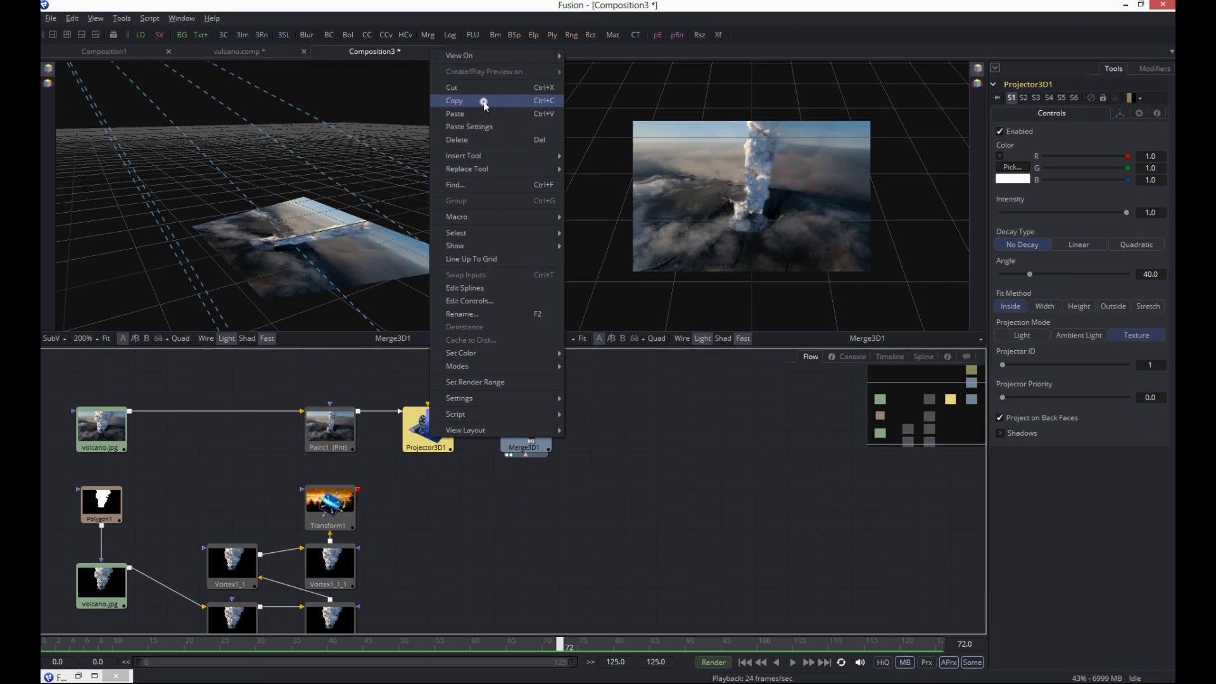
click(454, 100)
click(421, 488)
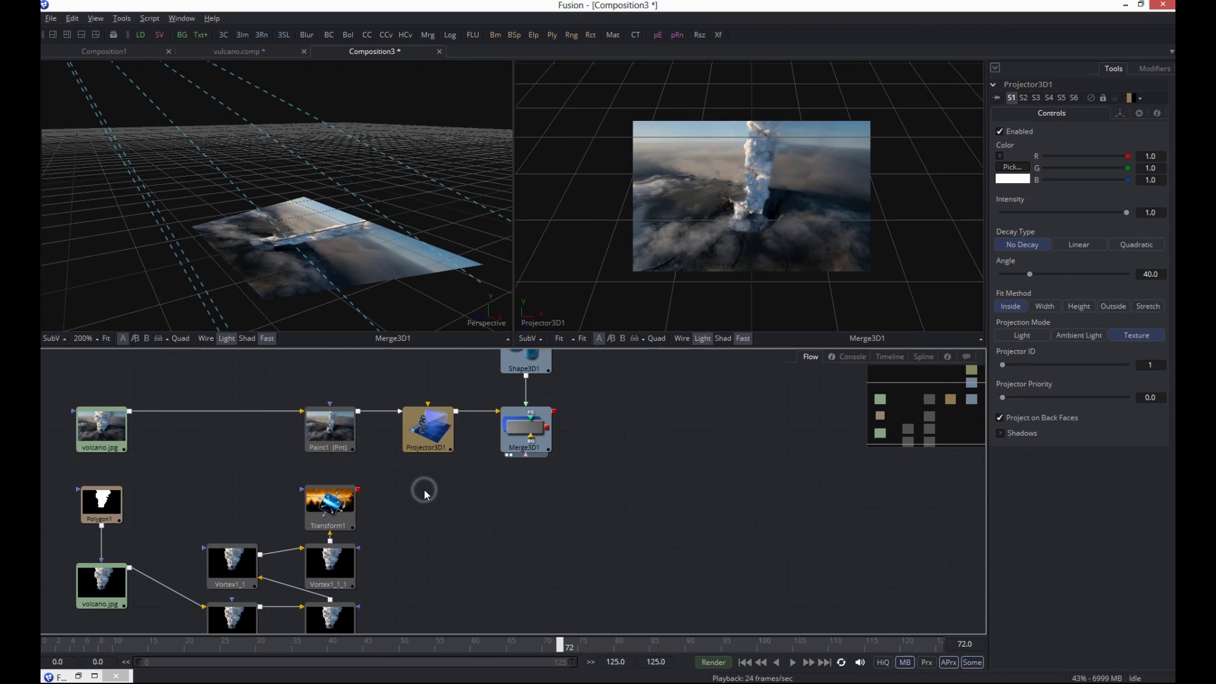
right_click(423, 490)
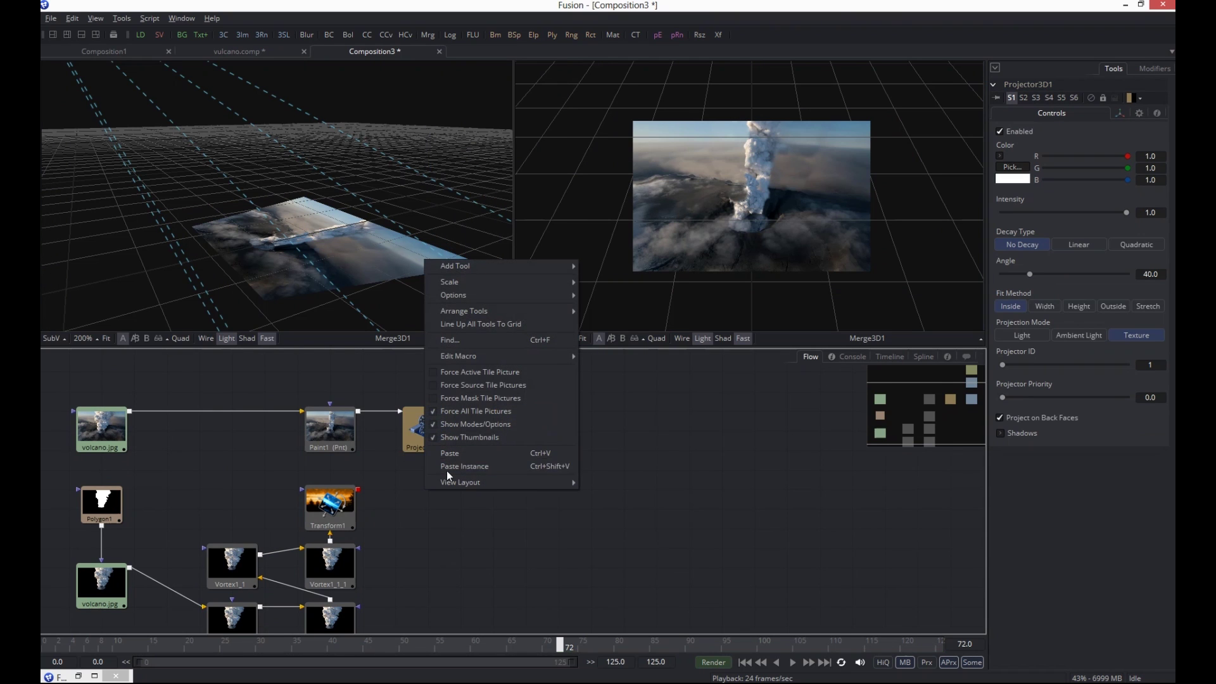
click(477, 465)
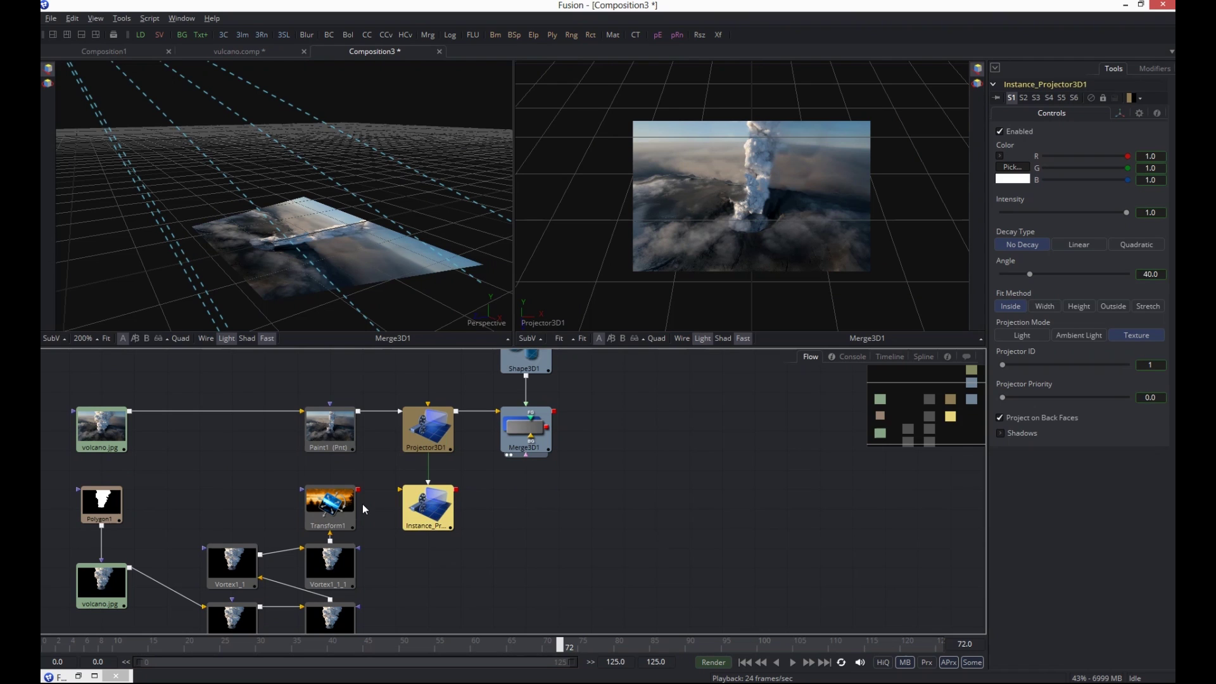
drag(359, 492, 400, 489)
Deinstance the copy's Projector ID so it is independent and set to 2
right_click(1134, 368)
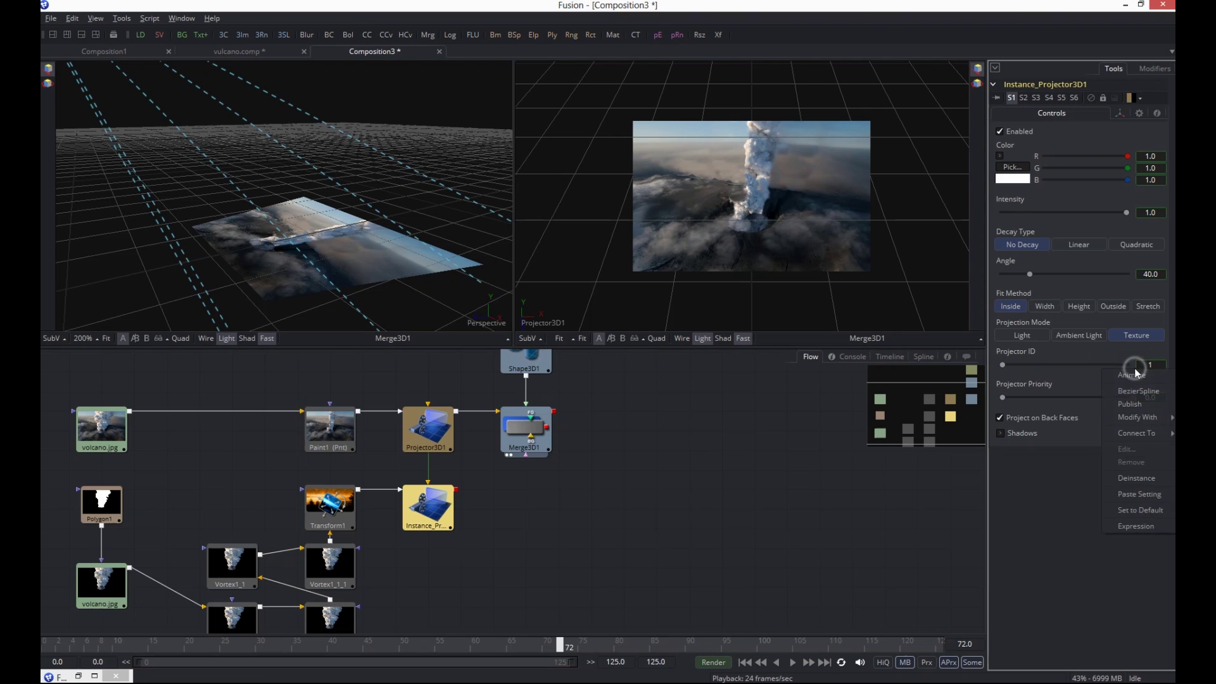
click(1125, 479)
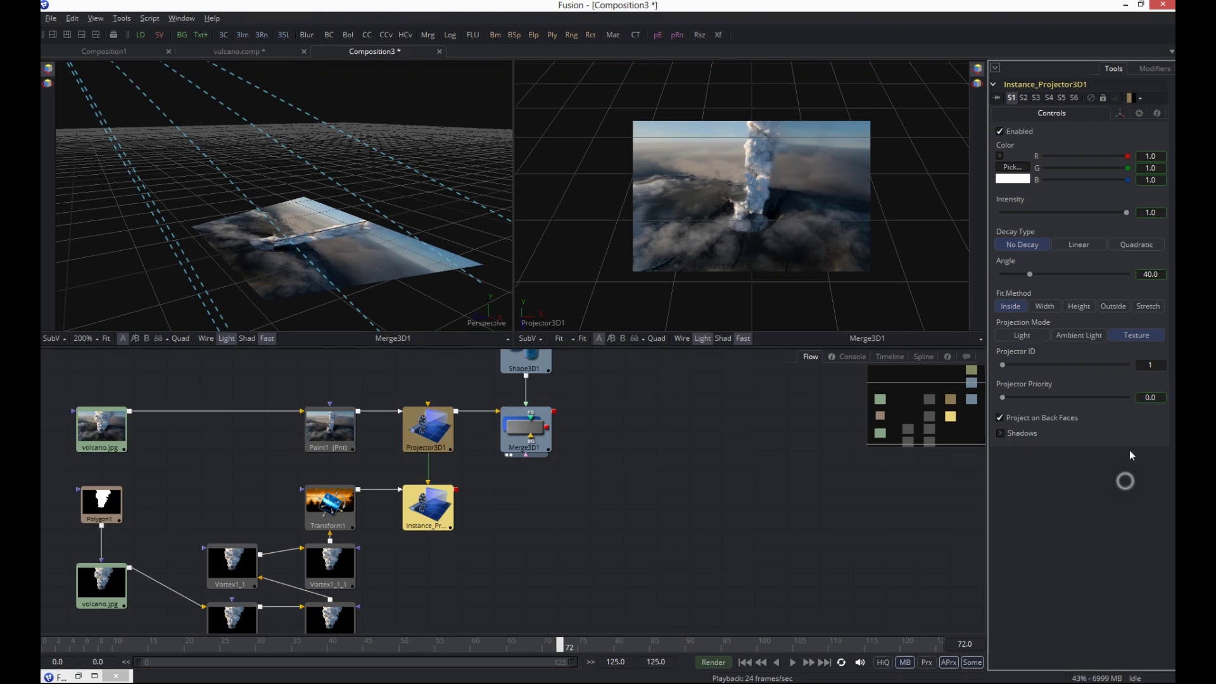
click(1005, 367)
Connect Instance_Projector3D1's output into Merge3D1
drag(567, 496, 475, 549)
drag(347, 545, 411, 485)
click(411, 486)
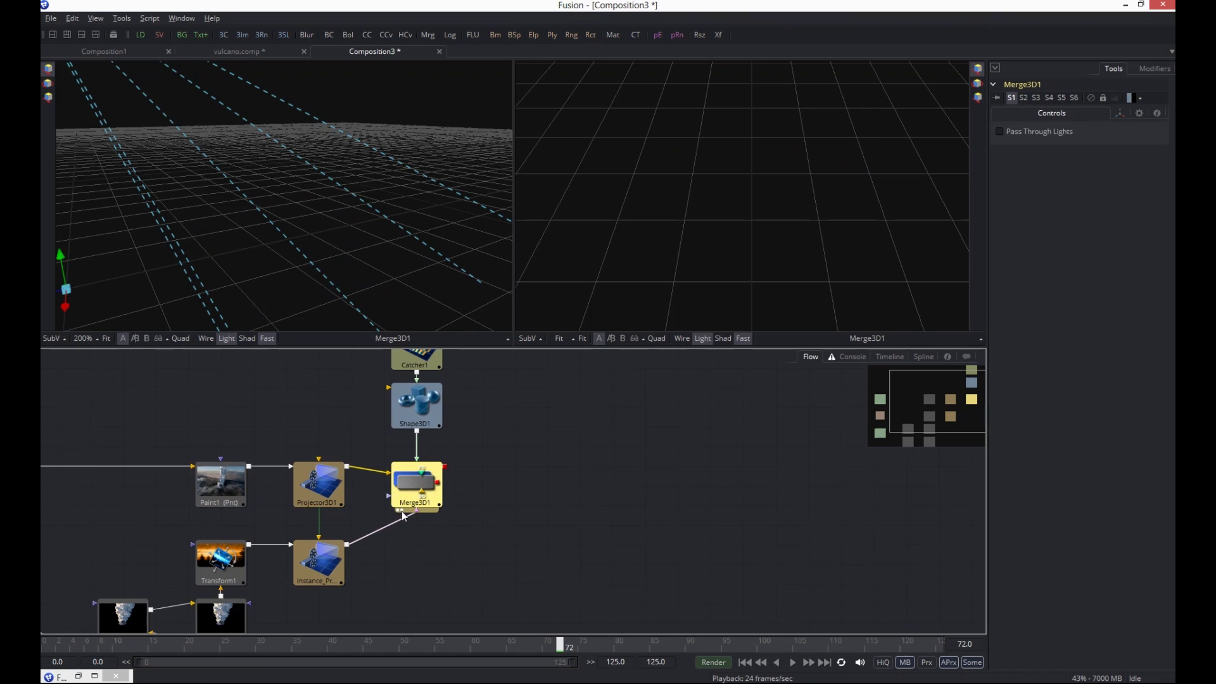
click(437, 413)
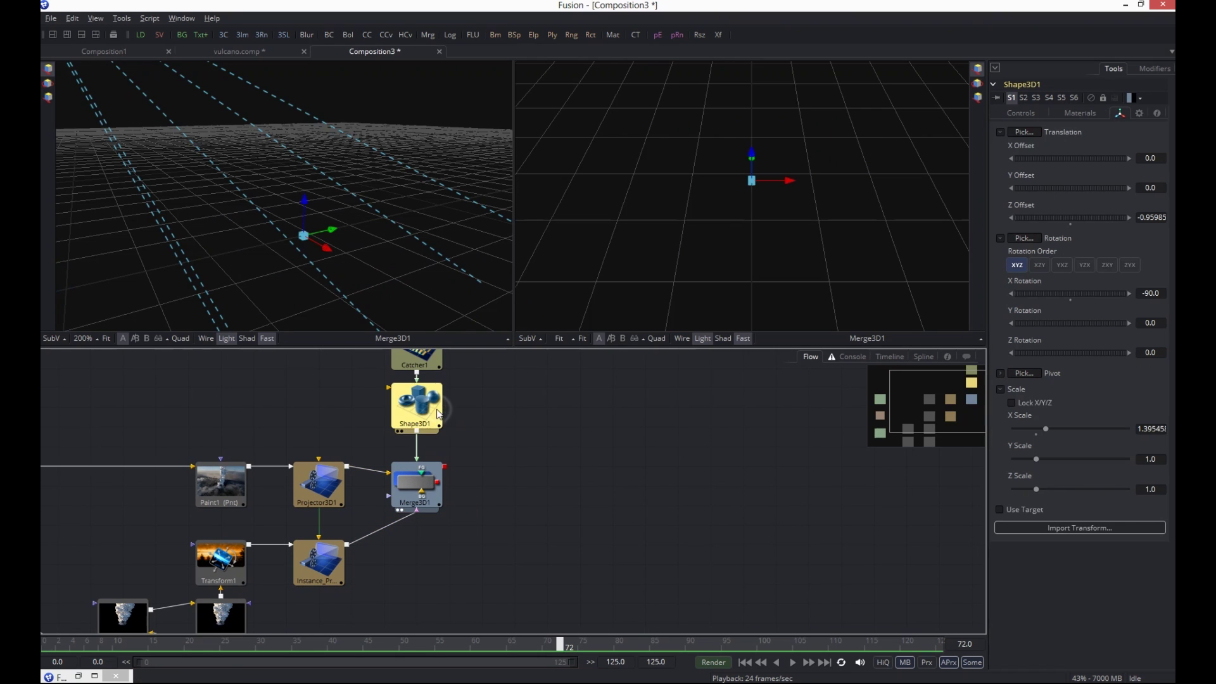
Add a Shape 3D node from the 3D tools and wire Shape3D2 into Merge3D1 below it
click(78, 677)
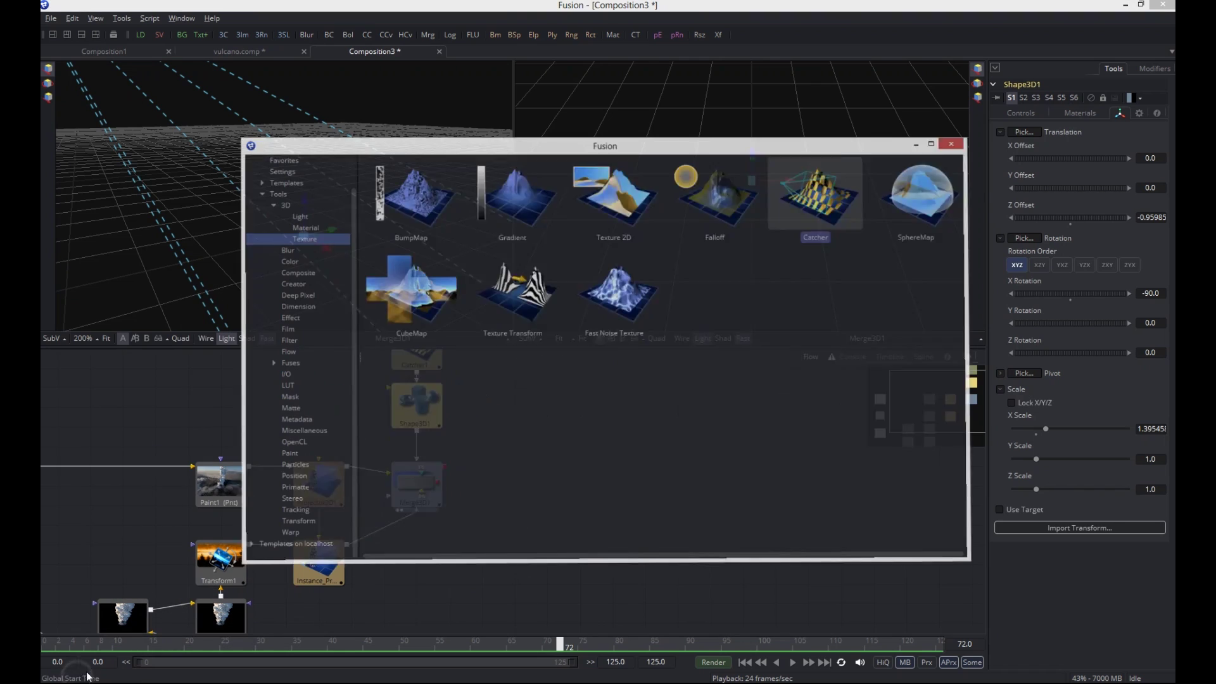
click(298, 181)
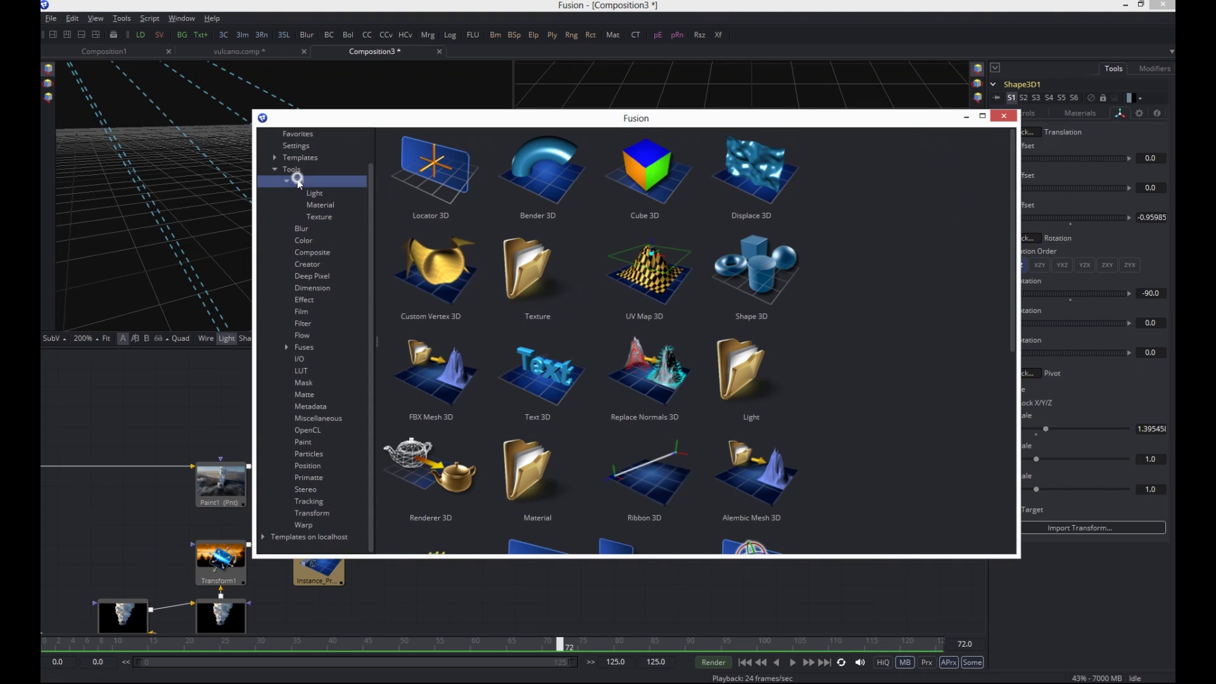
double_click(782, 272)
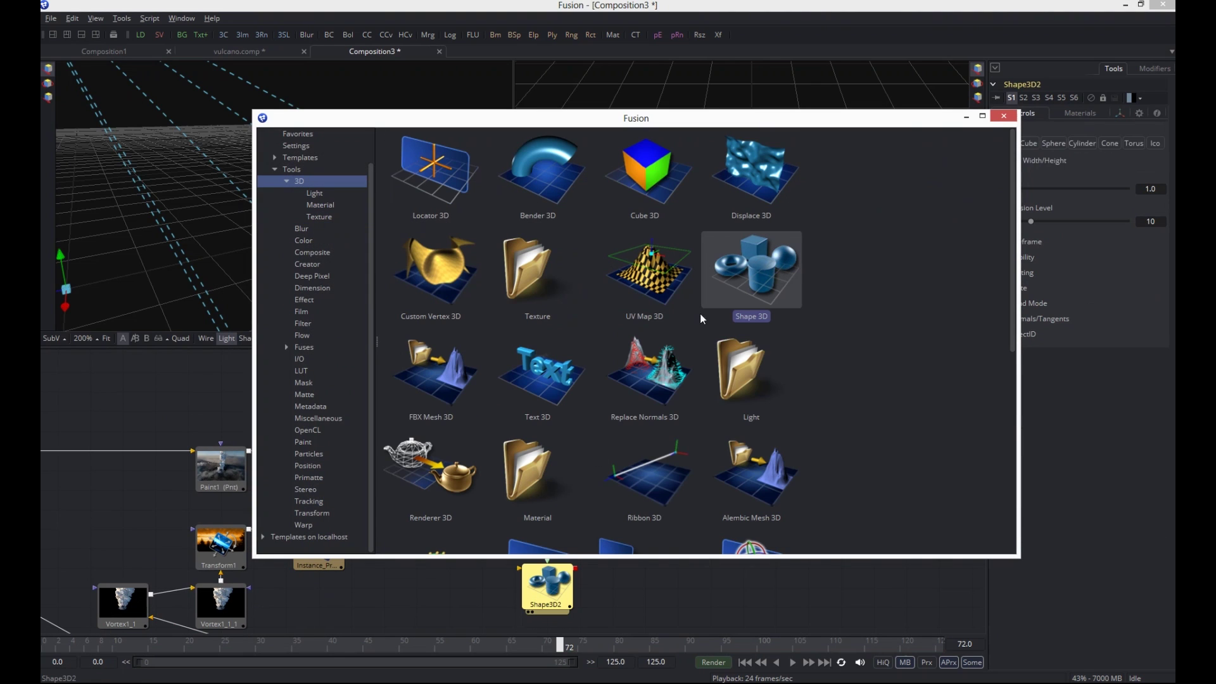
click(966, 118)
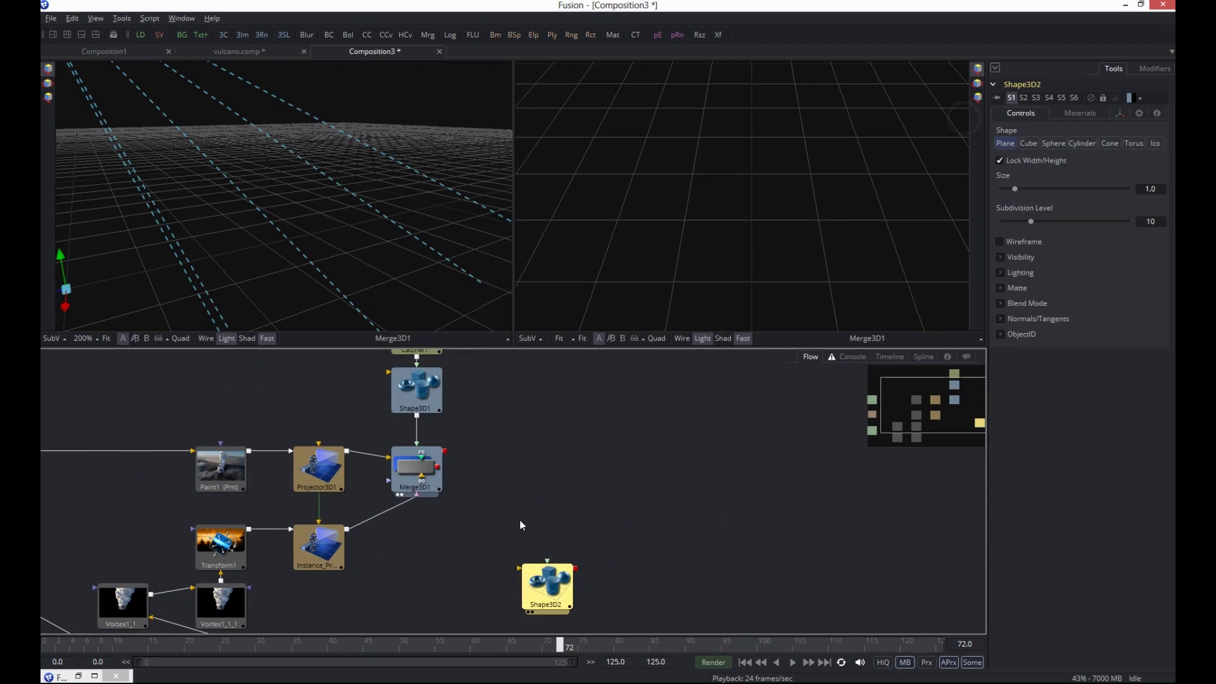
mouse_move(543, 579)
mouse_down()
mouse_move(464, 593)
mouse_move(417, 581)
mouse_move(416, 466)
mouse_up()
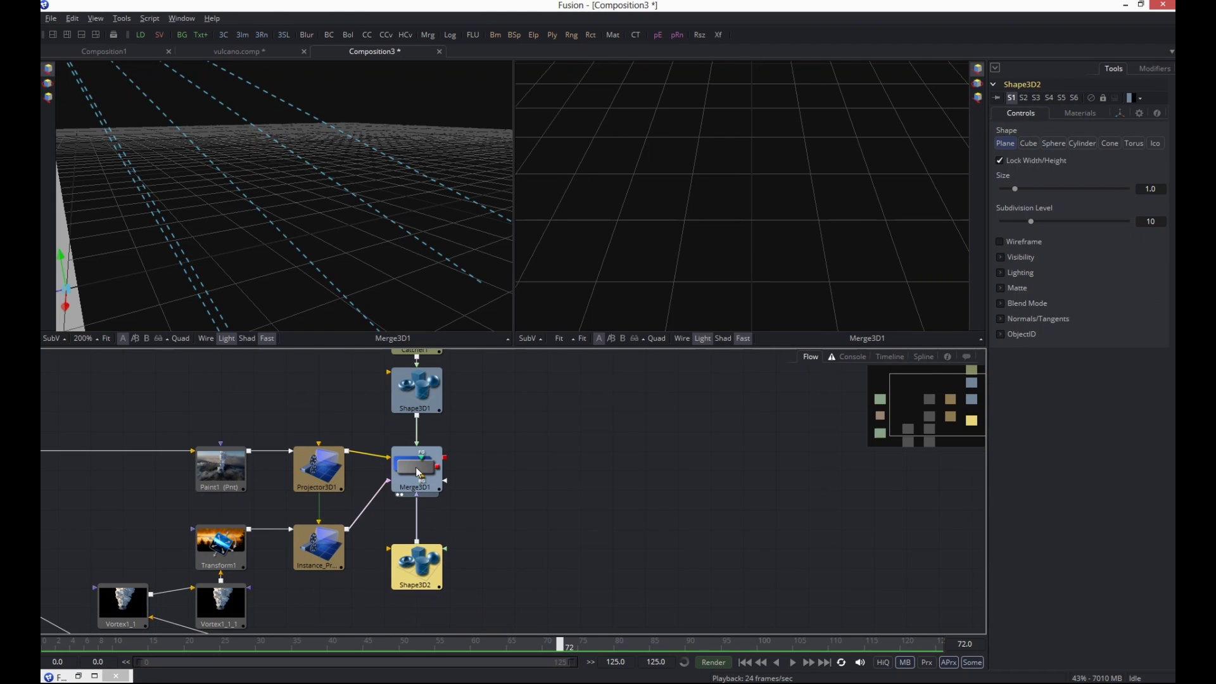
scroll(302, 280, down, 2)
click(306, 280)
scroll(307, 282, down, 3)
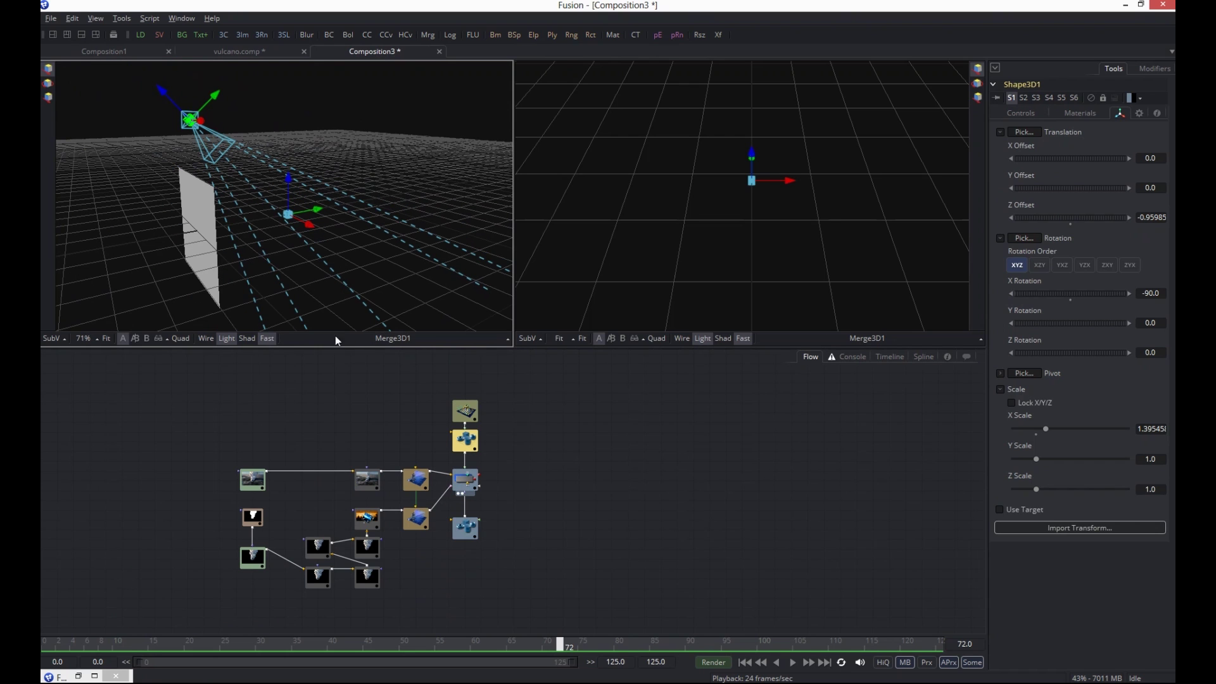
scroll(536, 470, up, 3)
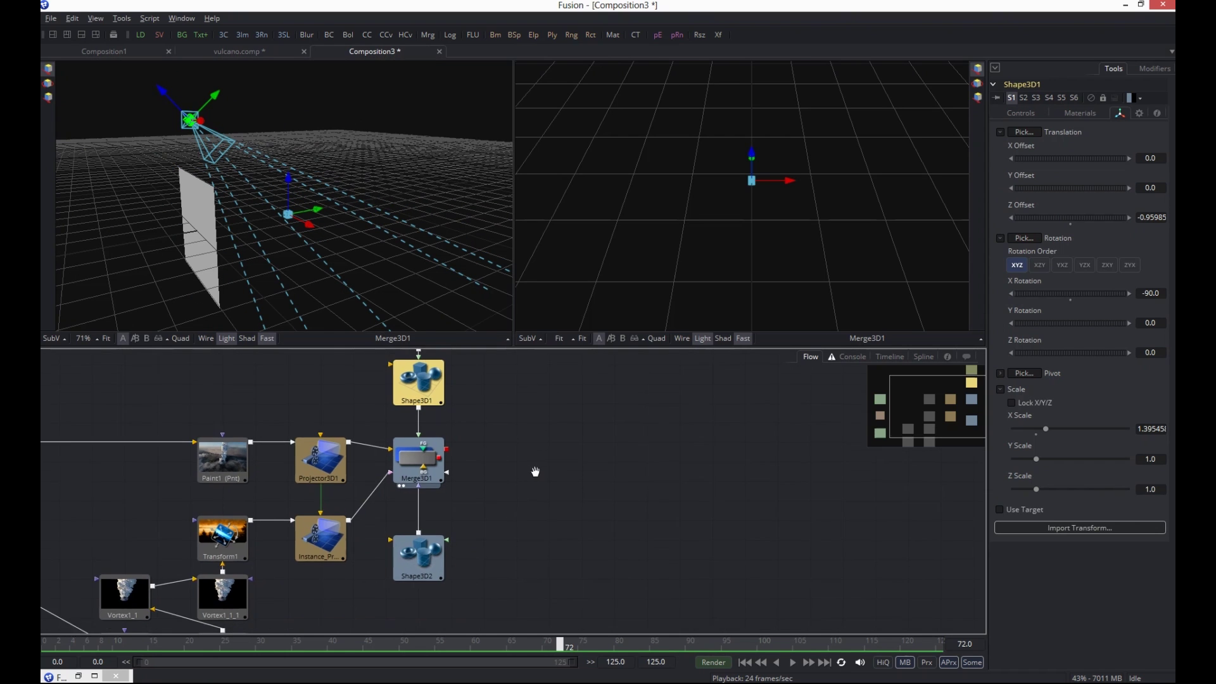
Change Shape3D2 from a plane to a cylinder
click(198, 220)
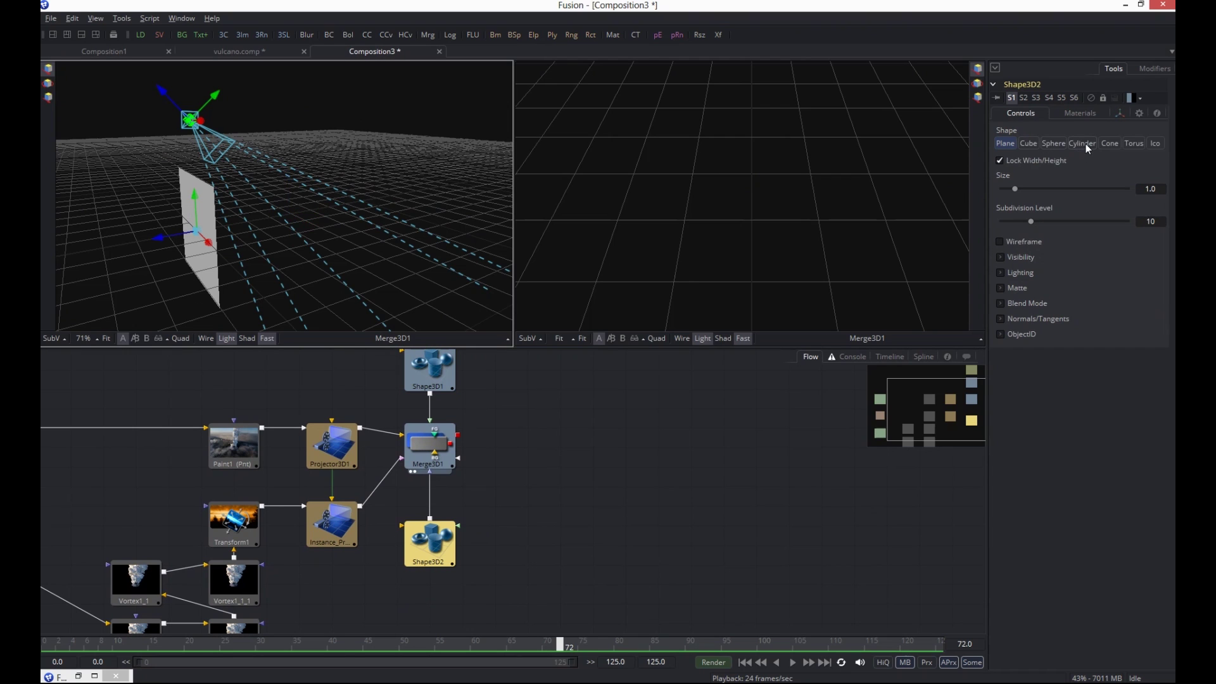
click(1091, 143)
drag(512, 447, 520, 511)
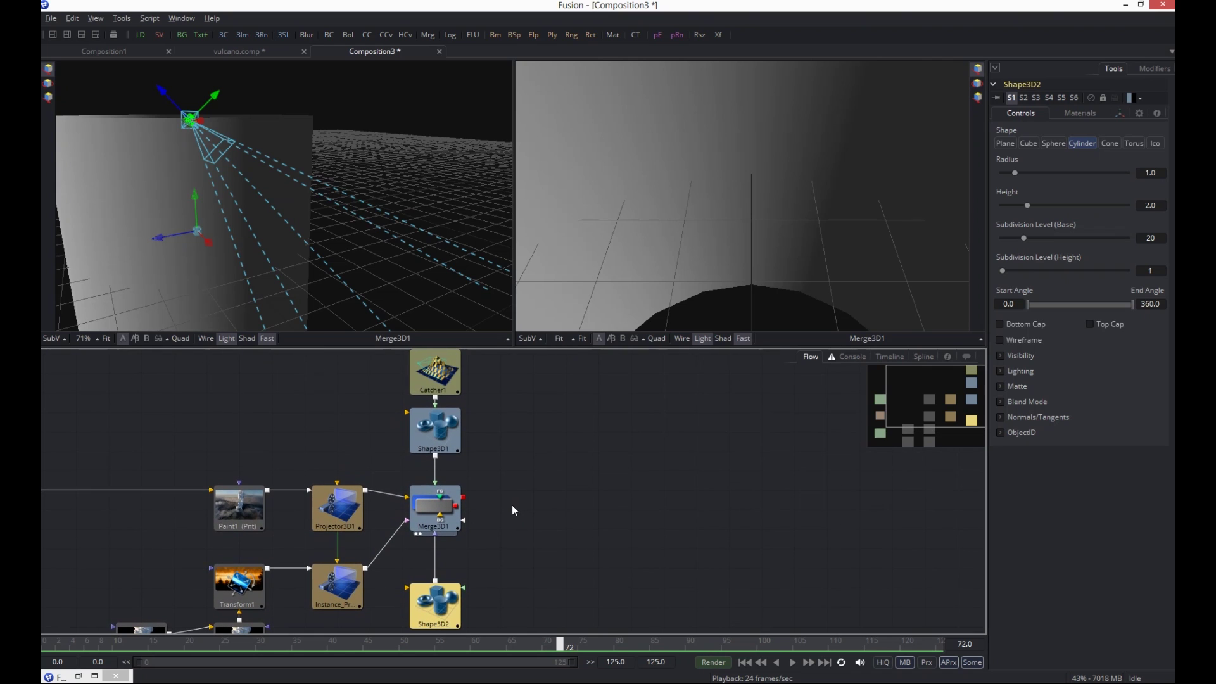
Tick Restrict By Projector ID on Catcher1
click(443, 383)
drag(444, 384, 445, 406)
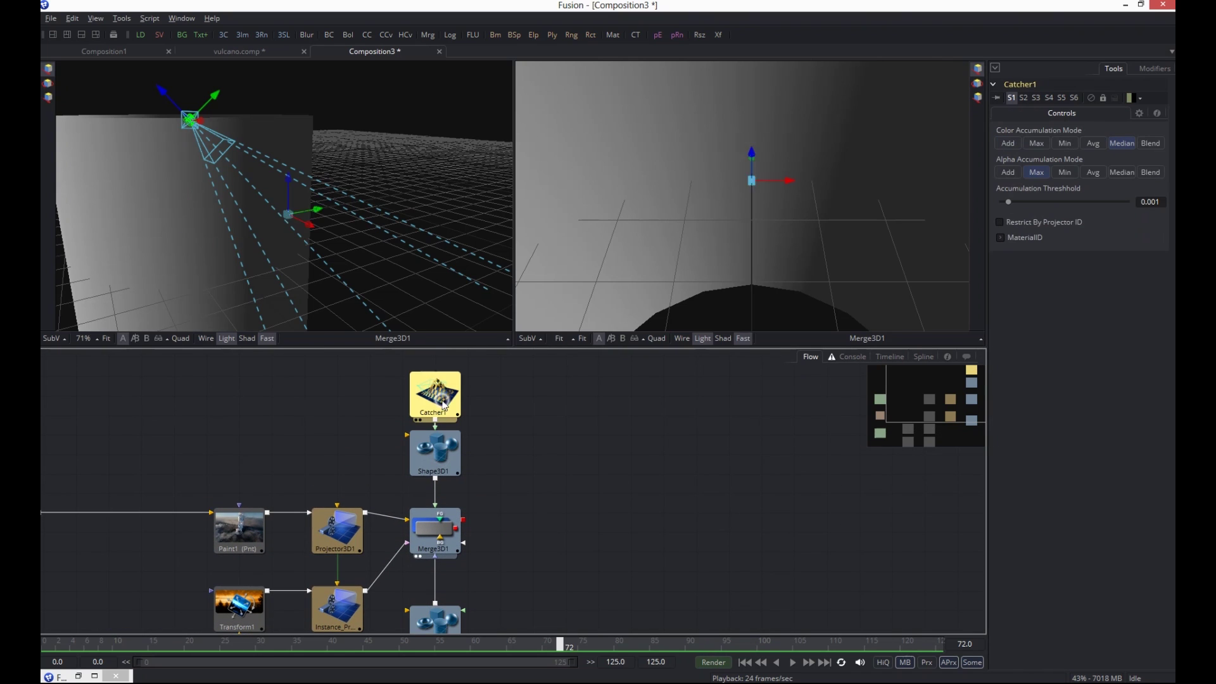
click(999, 222)
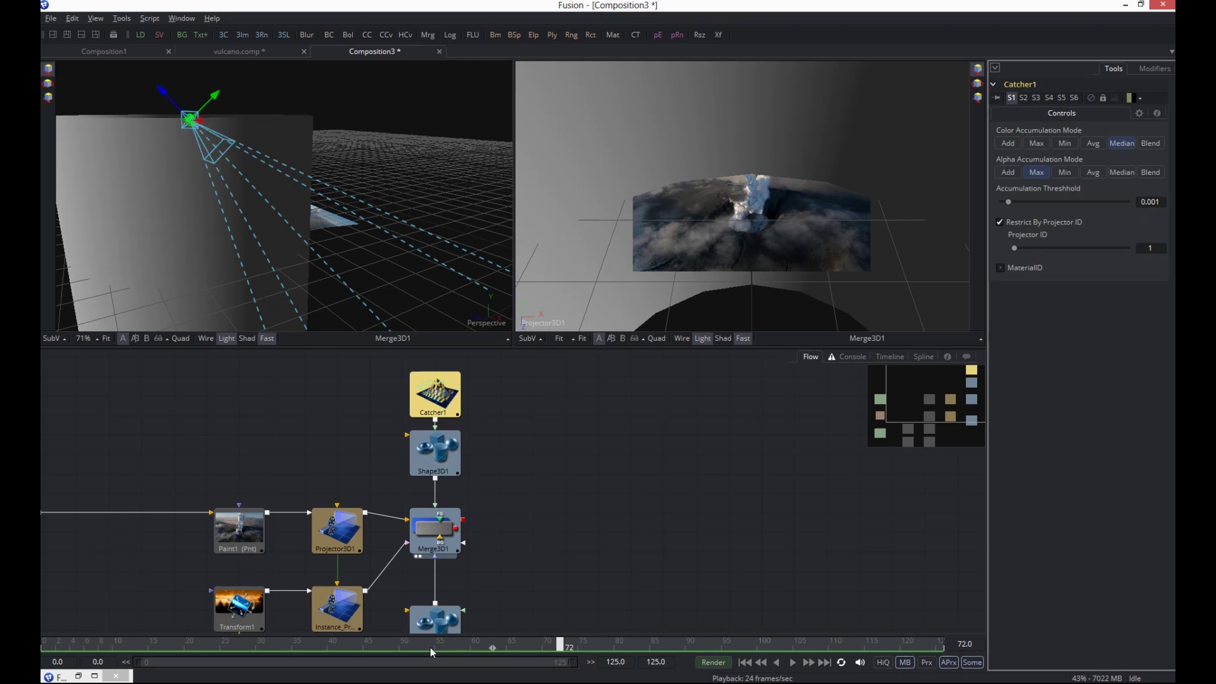
Shrink the cylinder's Radius to about 0.19
scroll(534, 511, down, 3)
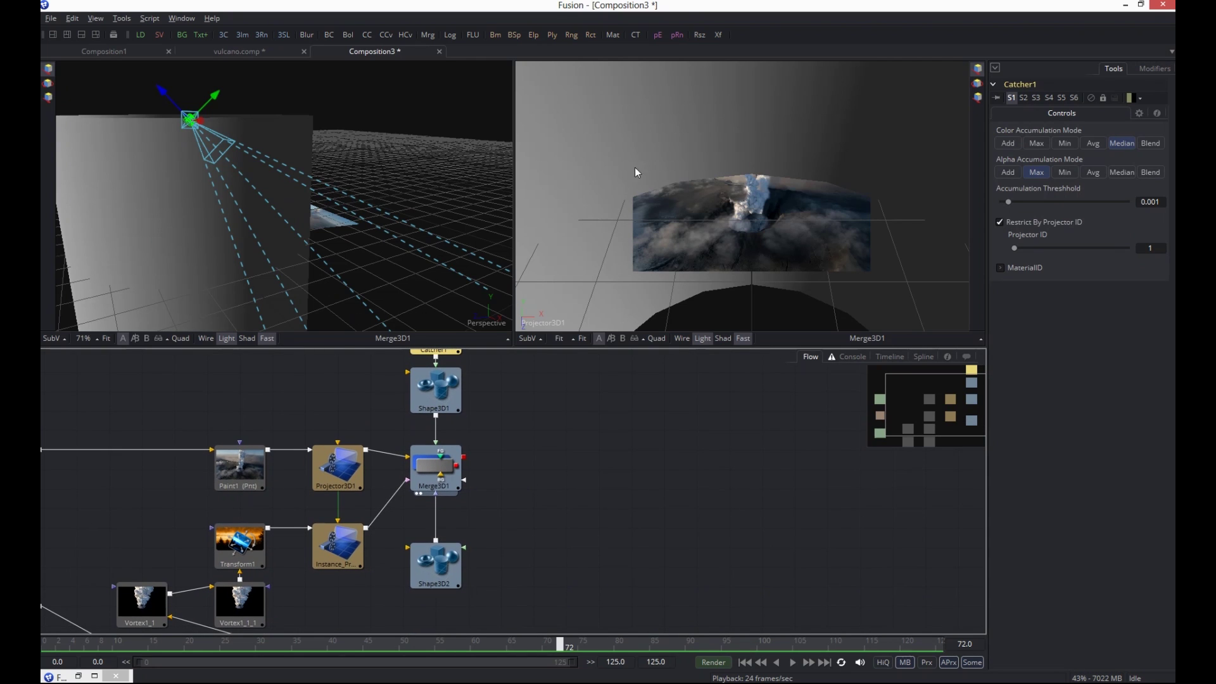
click(134, 228)
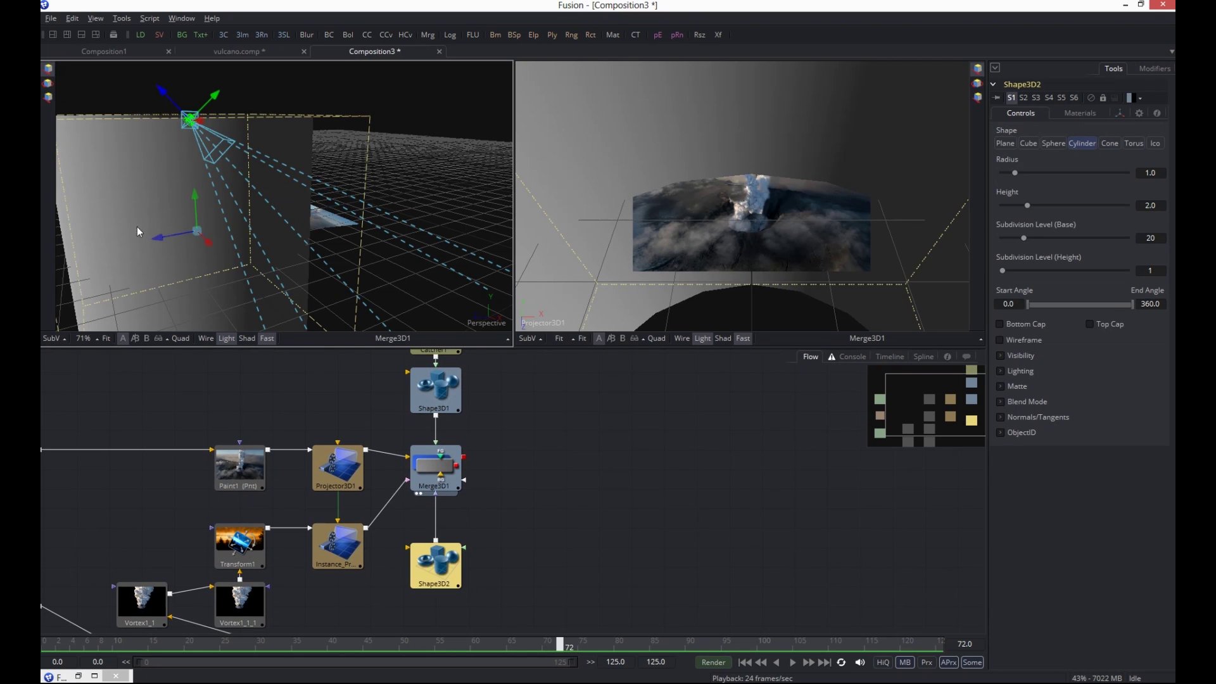
drag(1016, 171, 1010, 205)
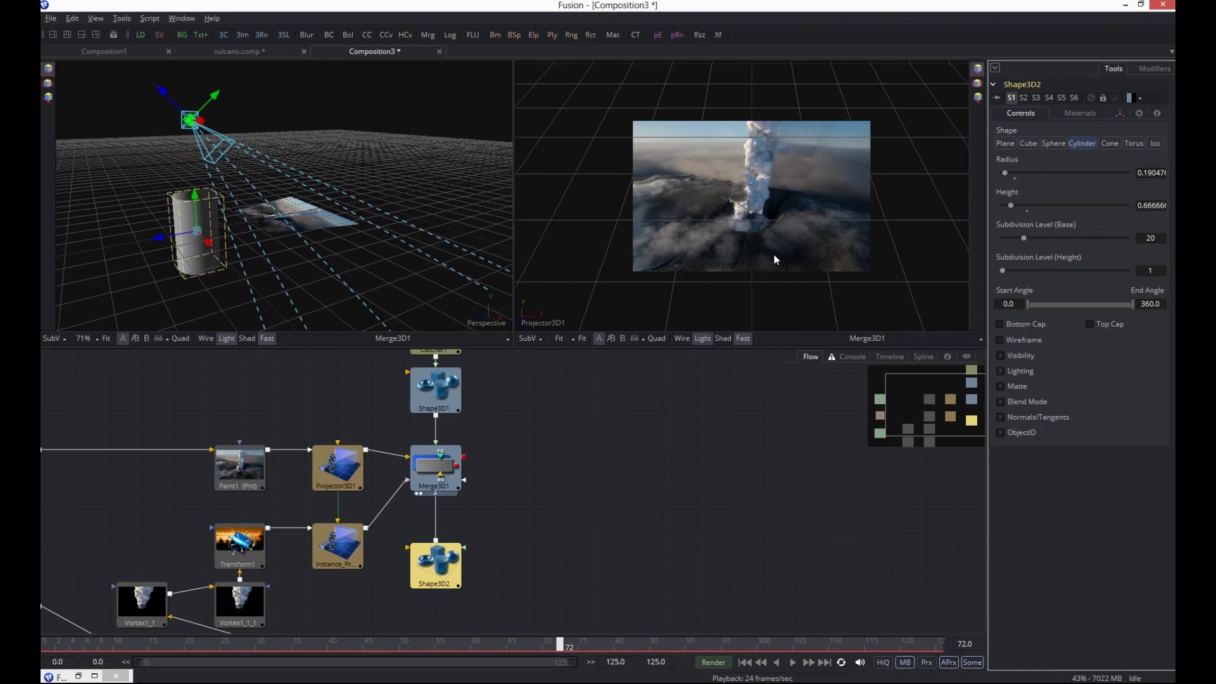
Move the cylinder over the plane, widen its radius to about 0.238 and lower it onto the plane
click(247, 225)
scroll(249, 236, up, 3)
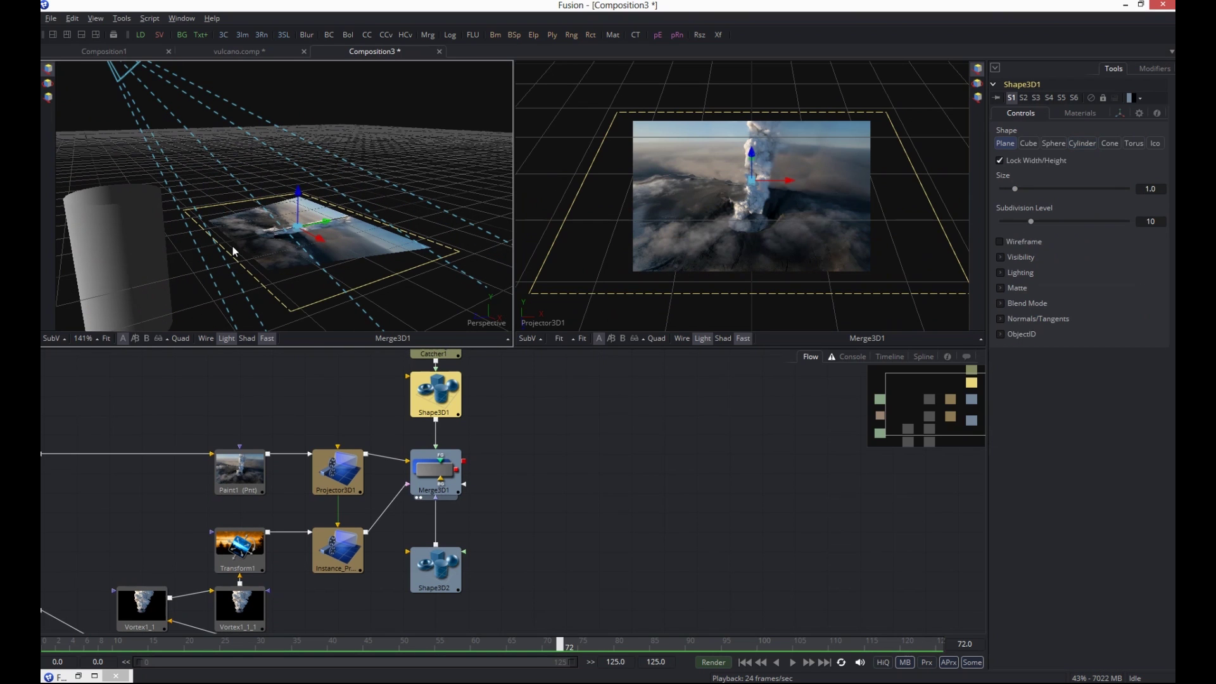
click(107, 282)
drag(85, 282, 295, 154)
drag(258, 195, 249, 195)
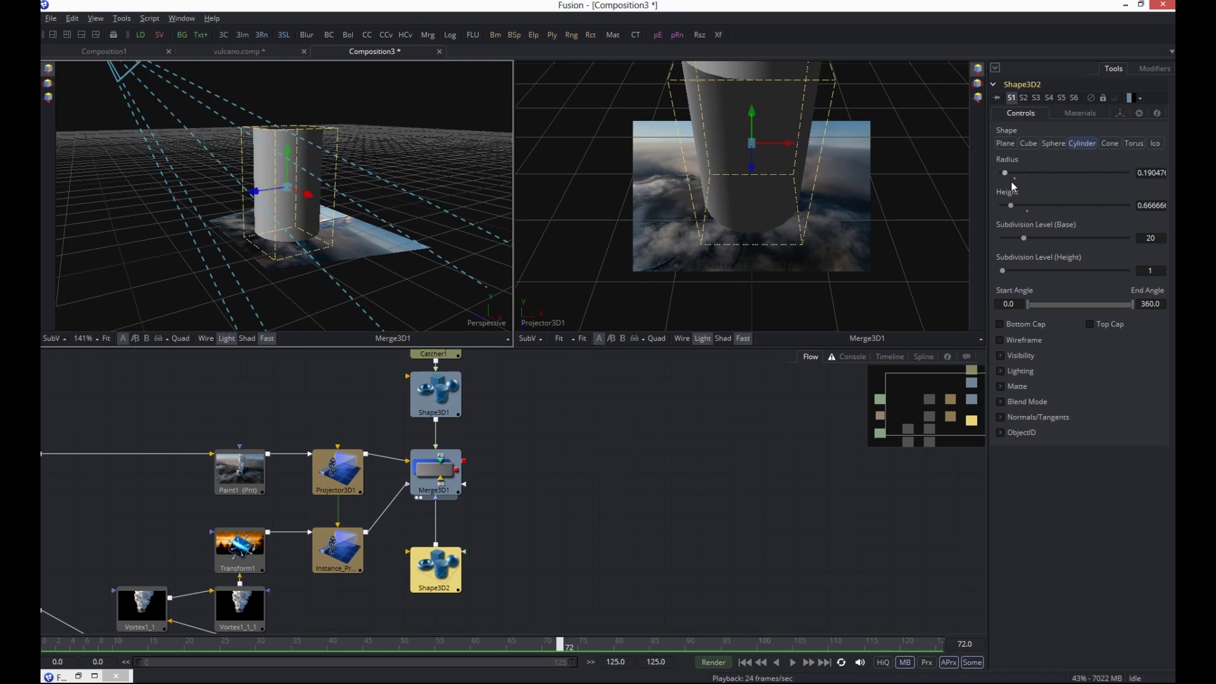
drag(1005, 172, 1008, 207)
drag(286, 148, 286, 159)
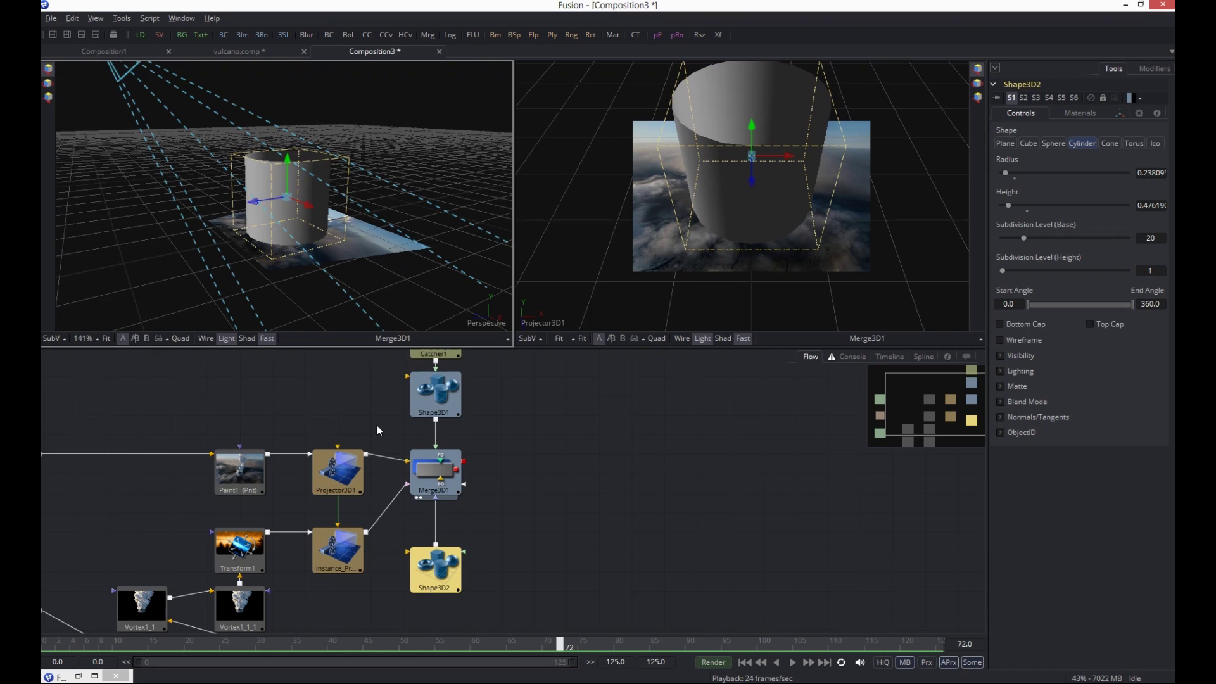
Cut the cylinder into an open shell with End Angle about 169.4°
drag(1133, 305, 1078, 305)
drag(545, 525, 531, 560)
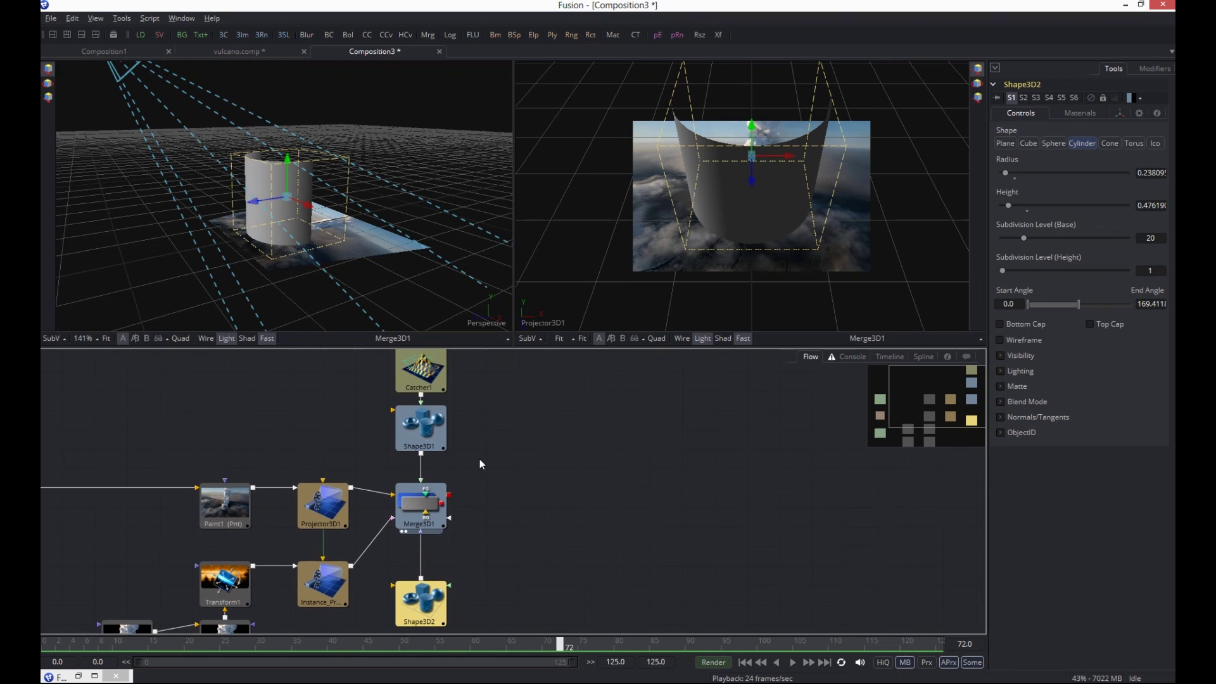
click(413, 379)
scroll(412, 393, up, 1)
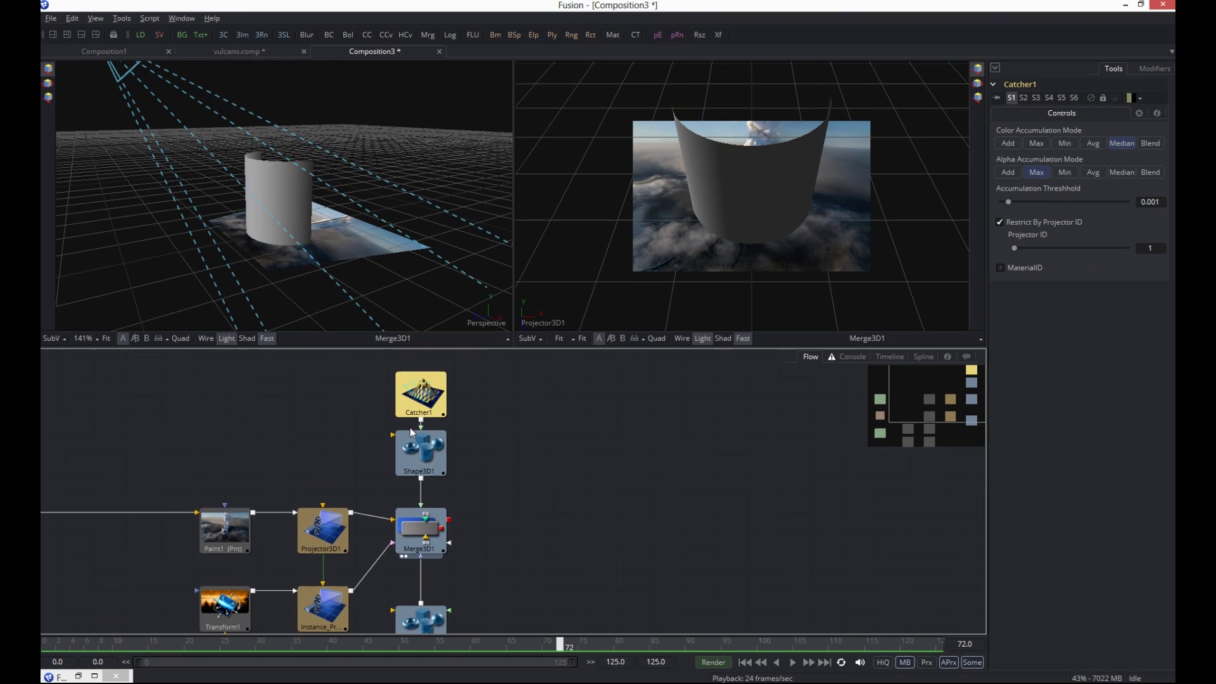
Paste a copy of the catcher as Catcher1_1 and set its Projector ID to 2
click(616, 535)
drag(616, 535, 446, 497)
key(ctrl+v)
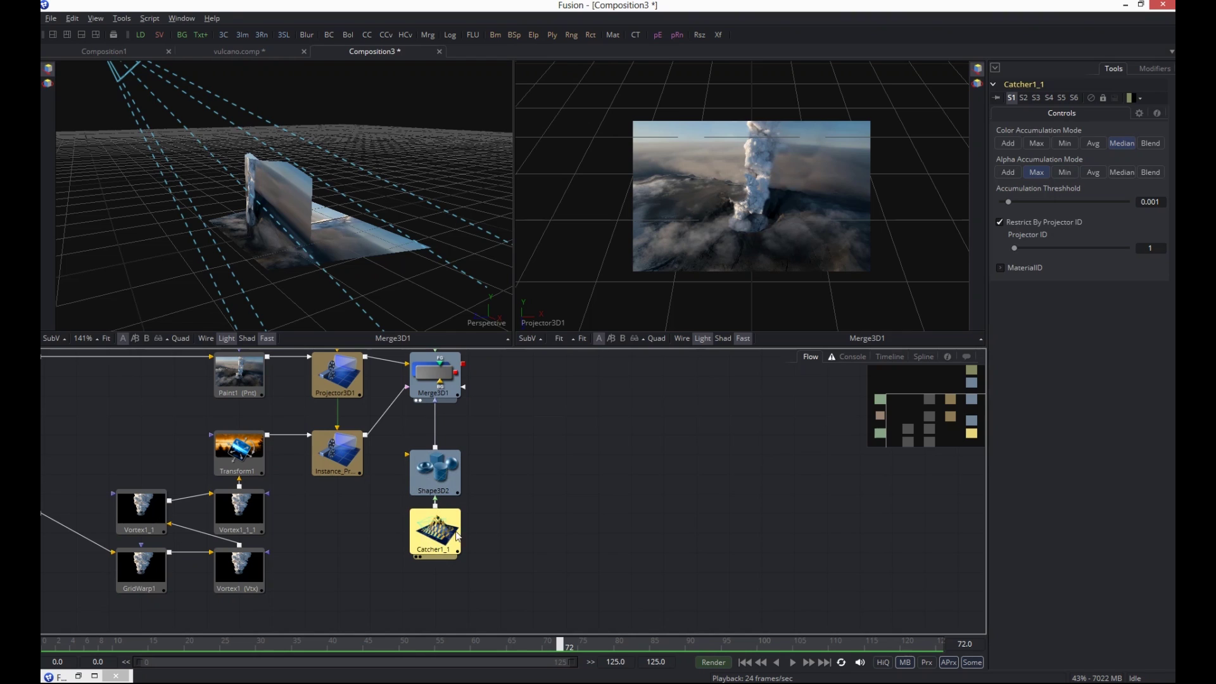
double_click(1156, 247)
text(2)
key(Tab)
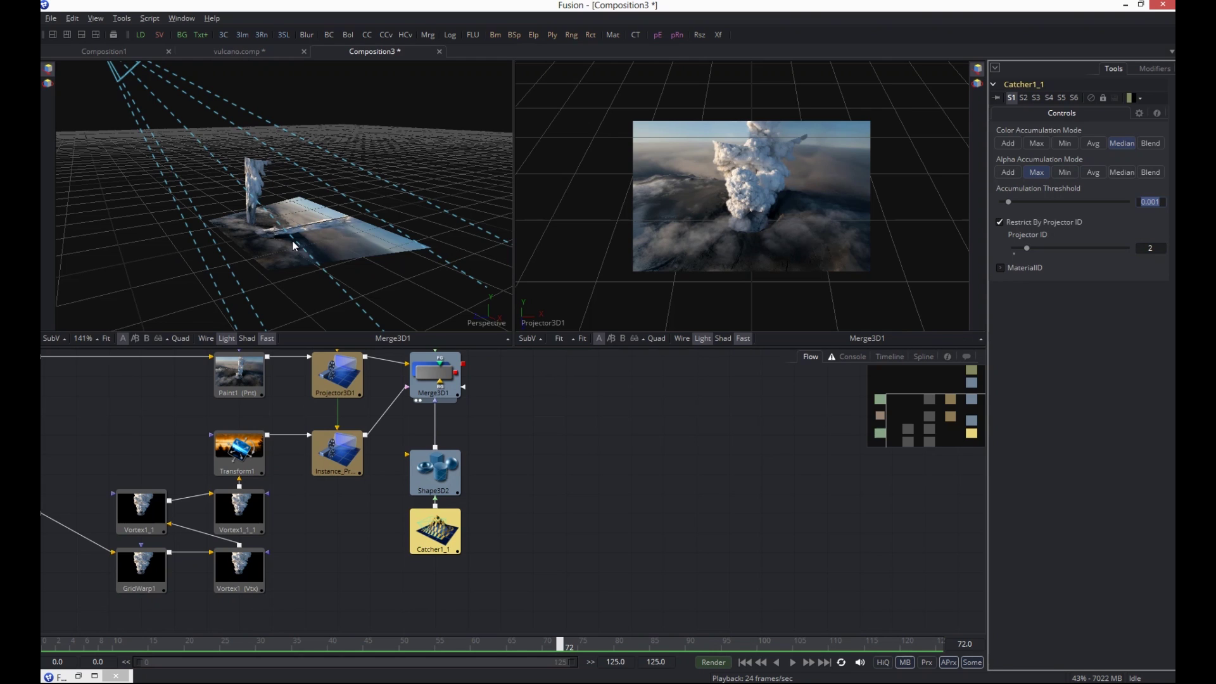
Raise the cylinder Shape3D2's Height to about 0.571
click(256, 182)
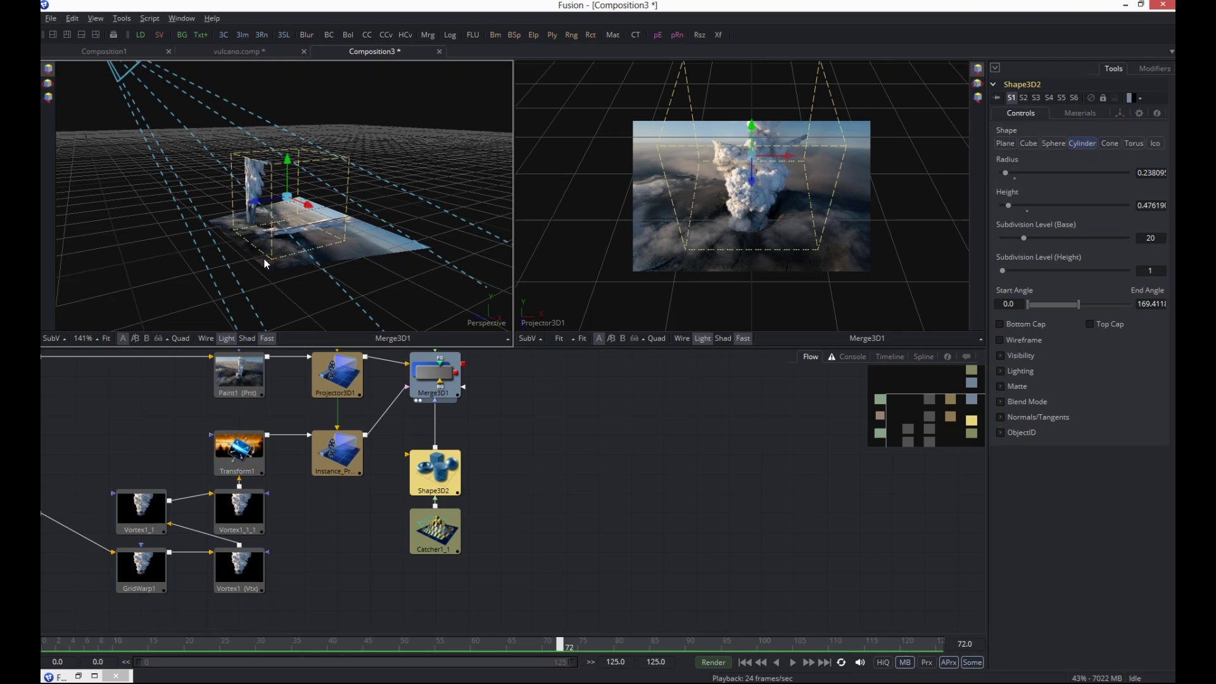
scroll(264, 263, up, 5)
drag(279, 241, 317, 209)
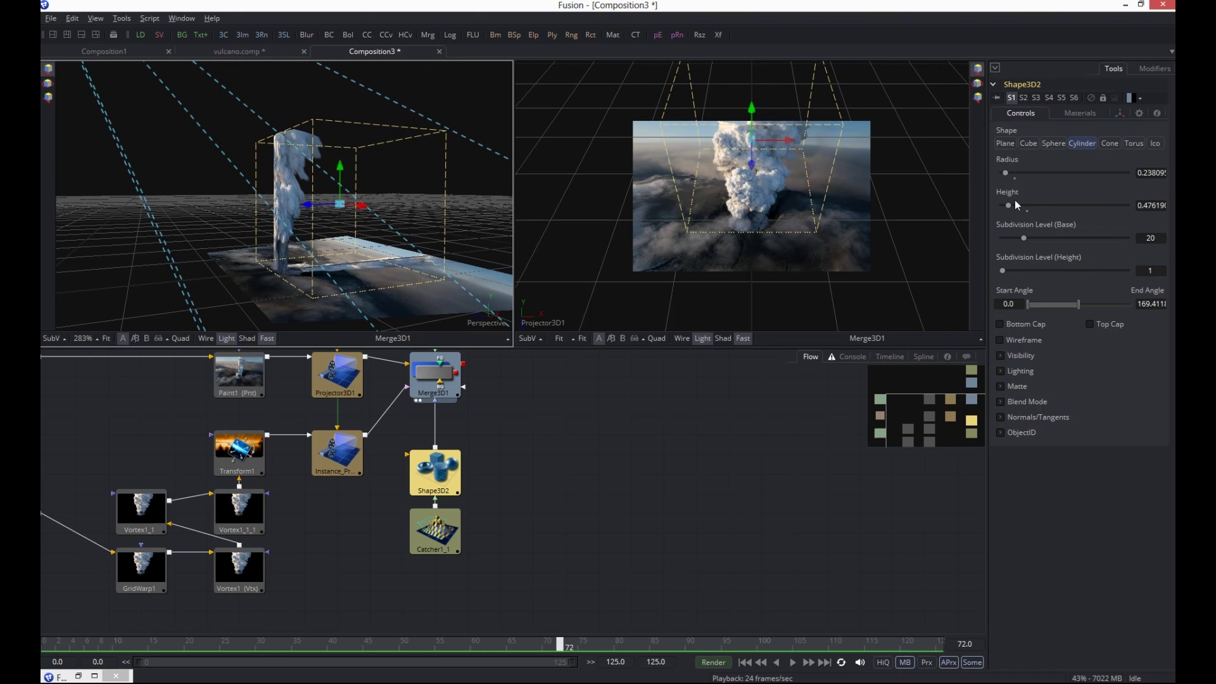
drag(1011, 205, 1012, 204)
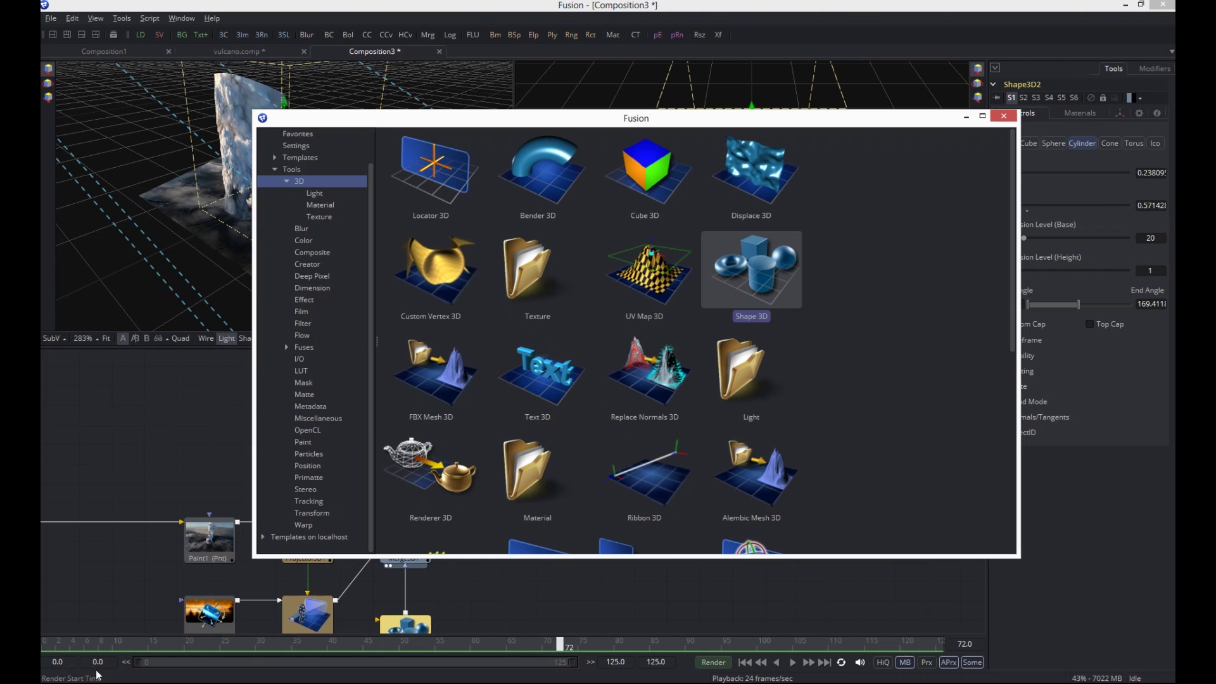
Add a Camera3D node and place it beside Catcher1 in the flow
scroll(856, 379, down, 5)
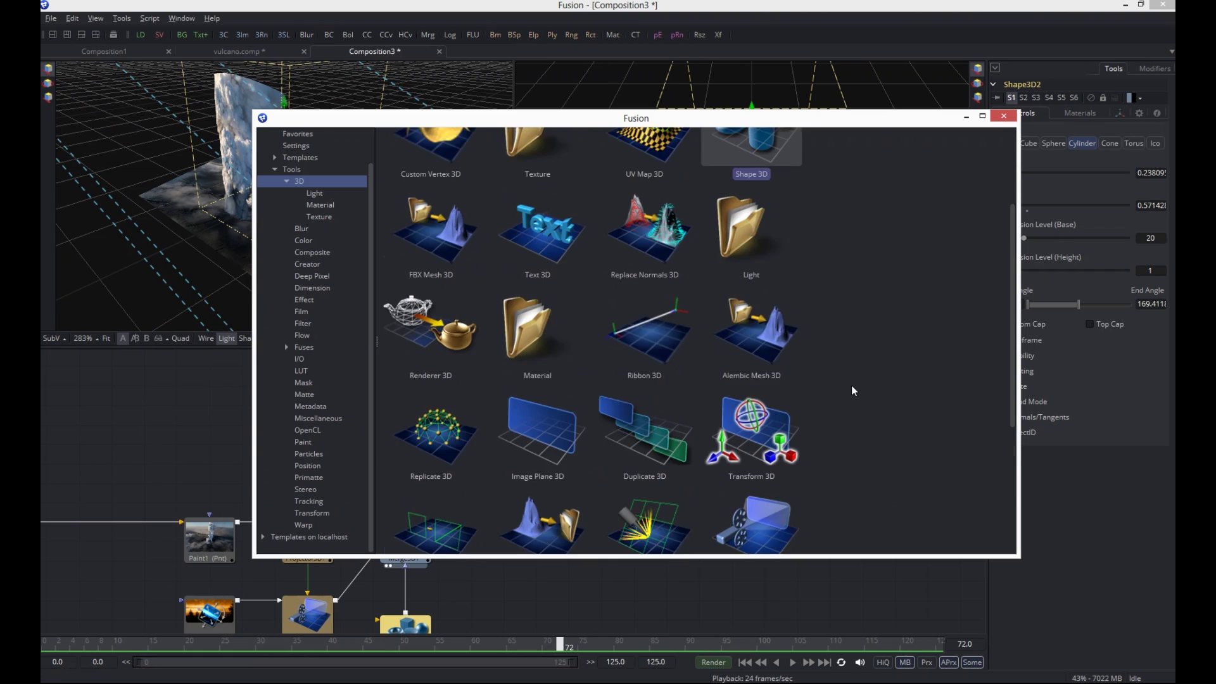
double_click(543, 487)
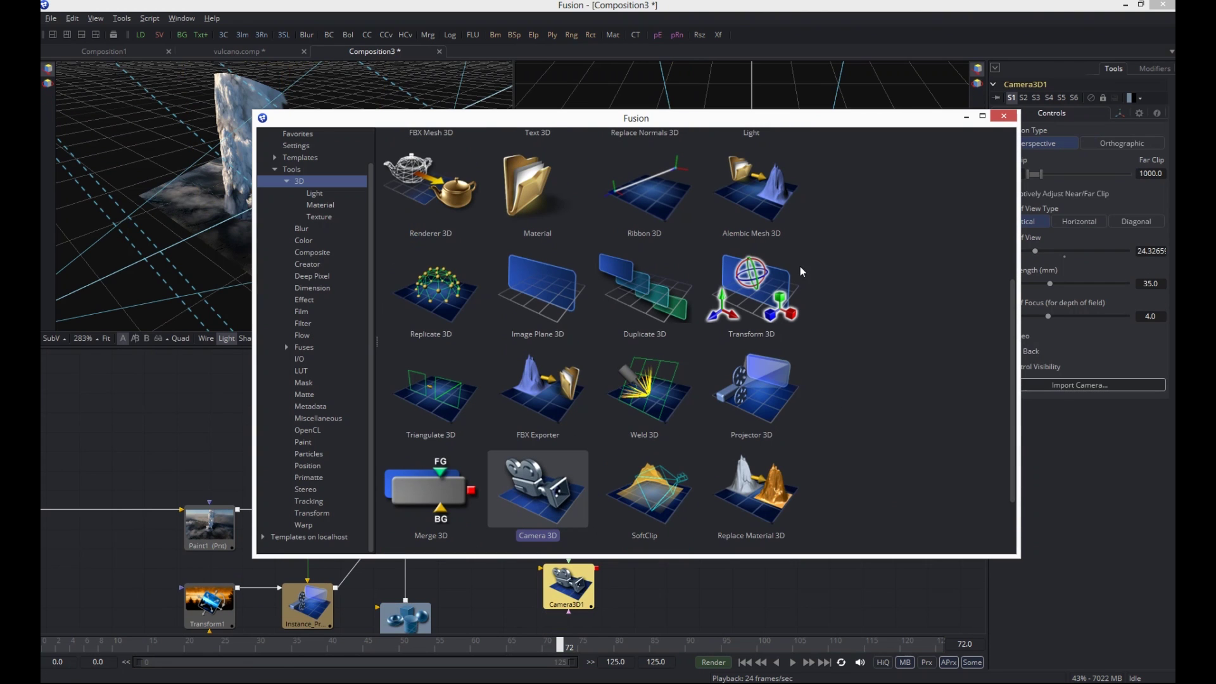
click(966, 118)
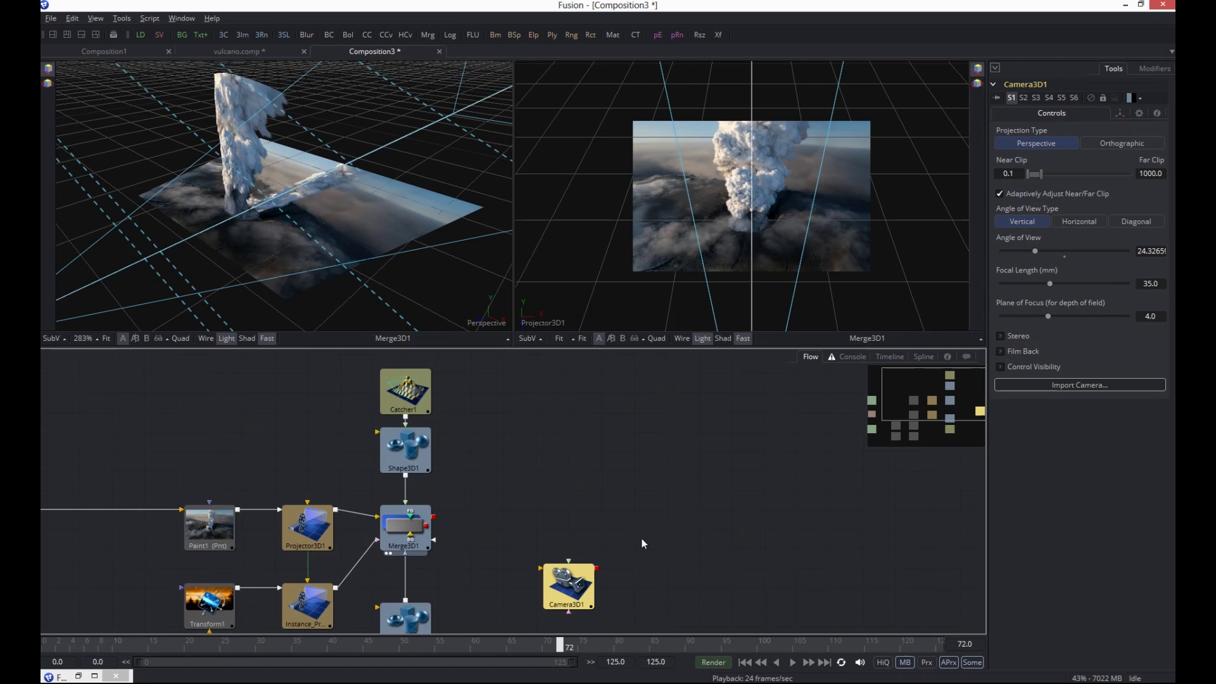
drag(578, 584, 509, 391)
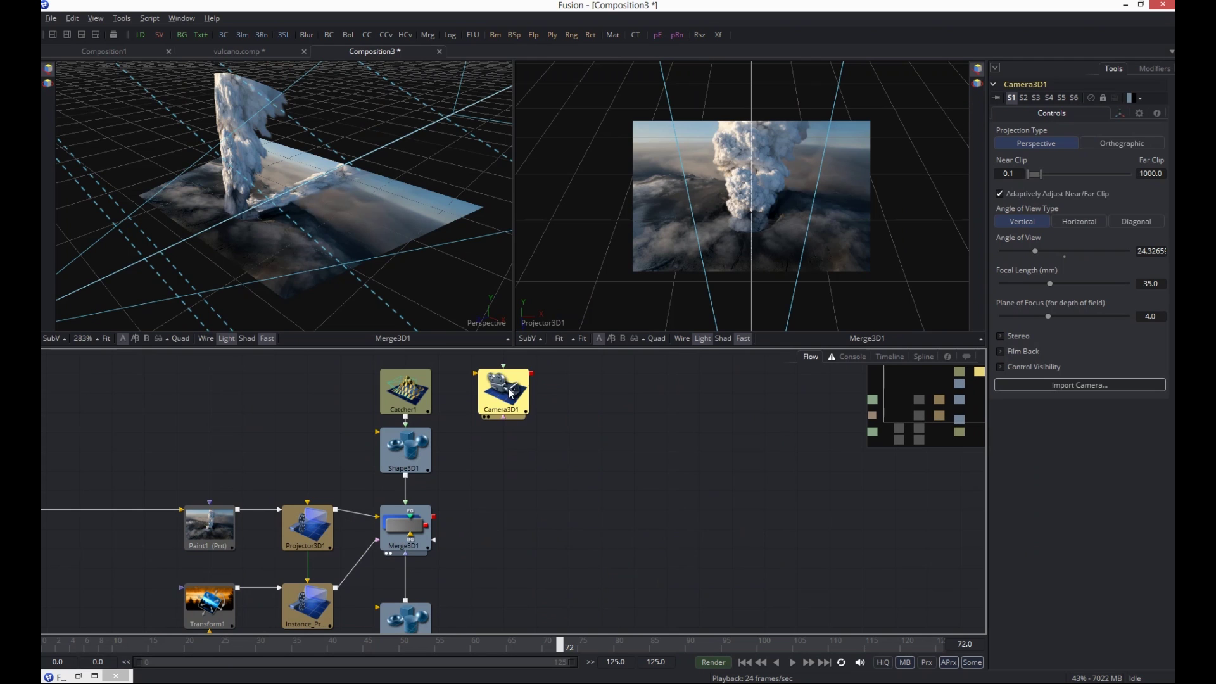
Copy Projector3D1 and paste its settings onto Camera3D1
click(309, 527)
right_click(310, 525)
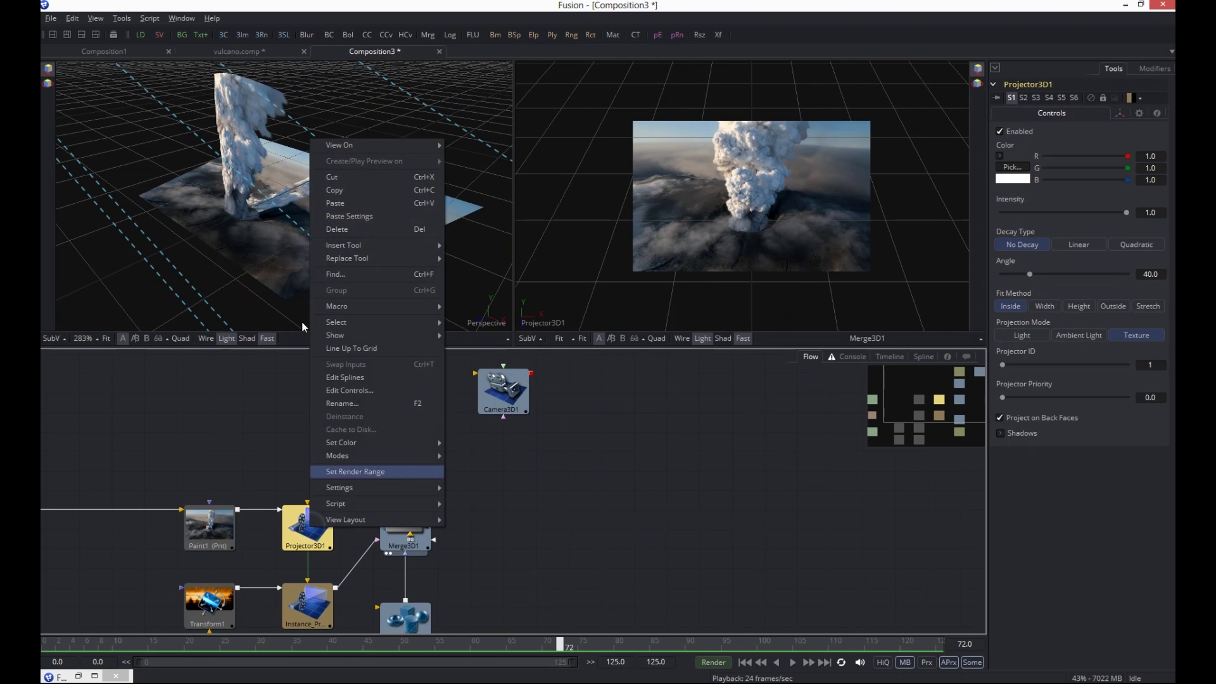
click(339, 190)
click(497, 392)
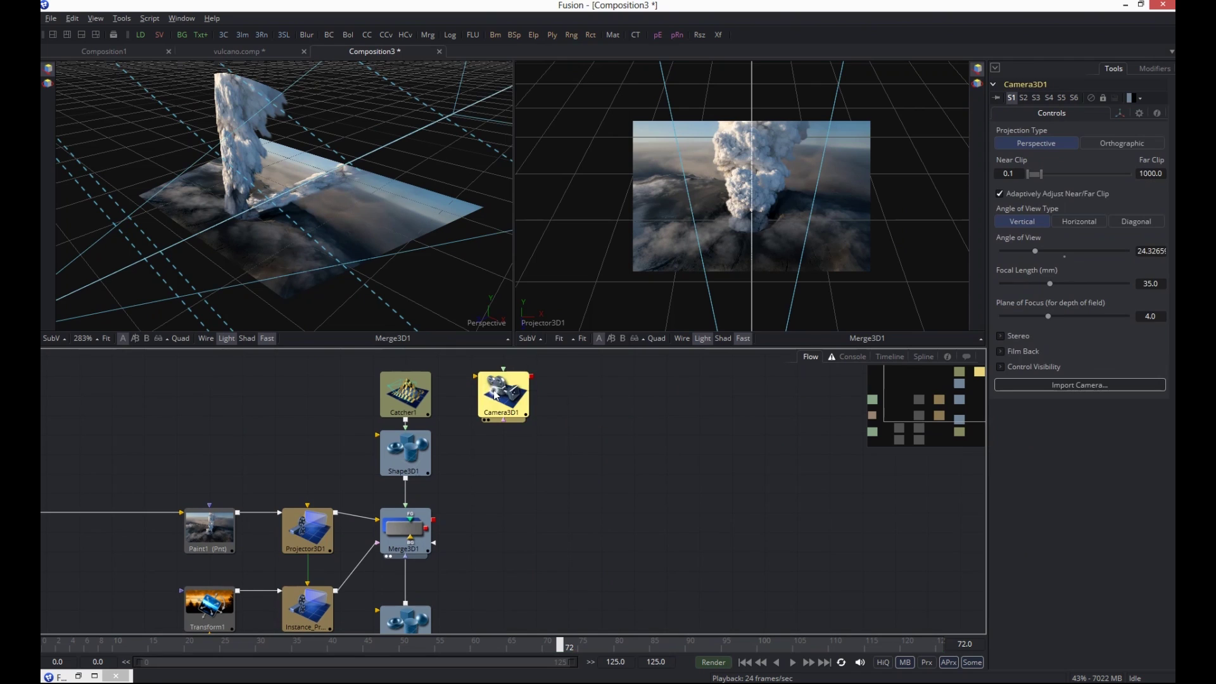
right_click(496, 396)
click(534, 77)
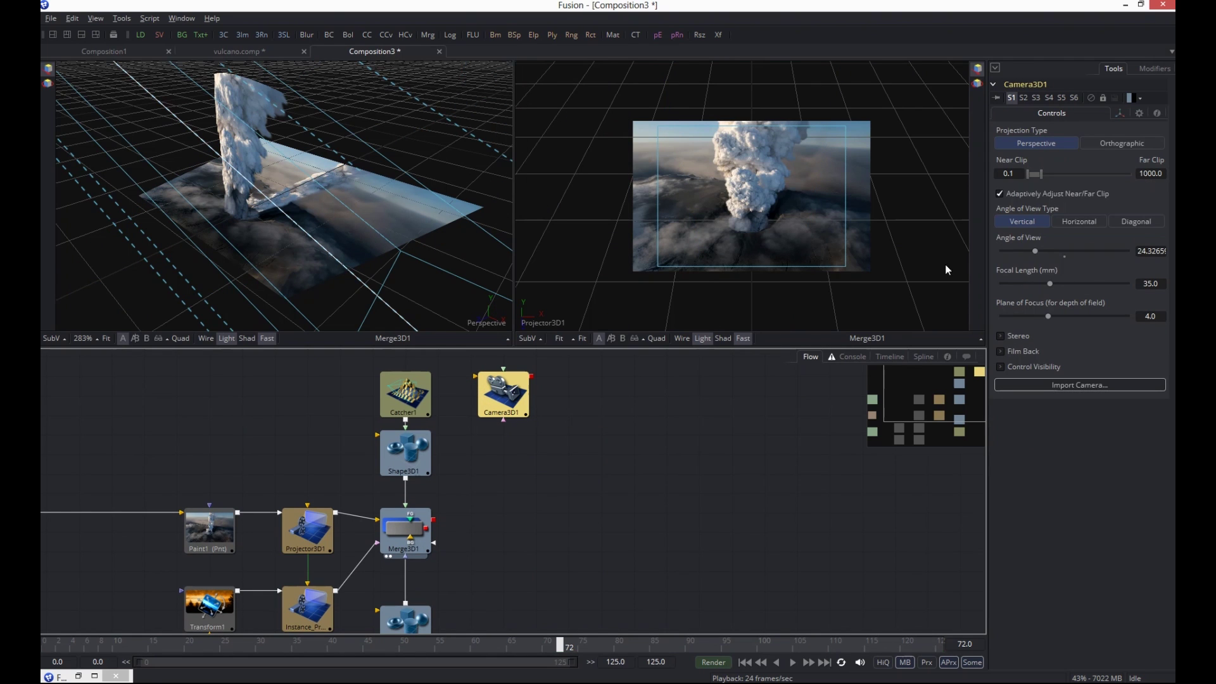
Enable Use Target on the camera and connect Camera3D1 into Merge3D1
click(1118, 113)
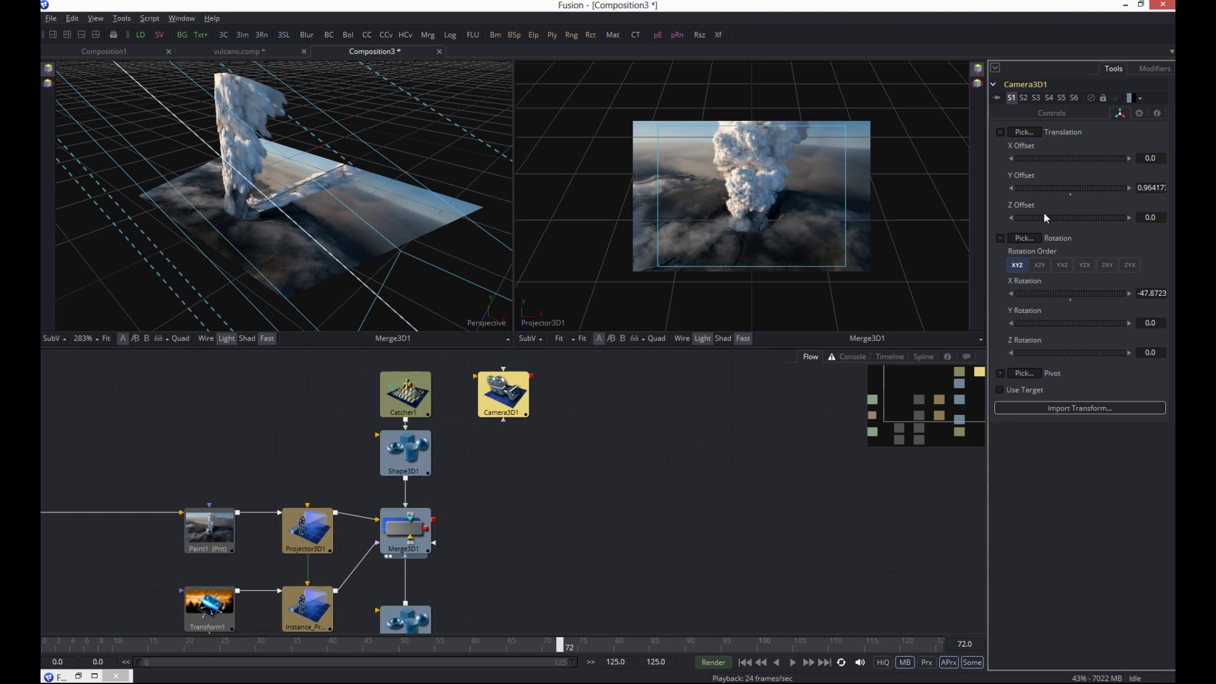
click(999, 390)
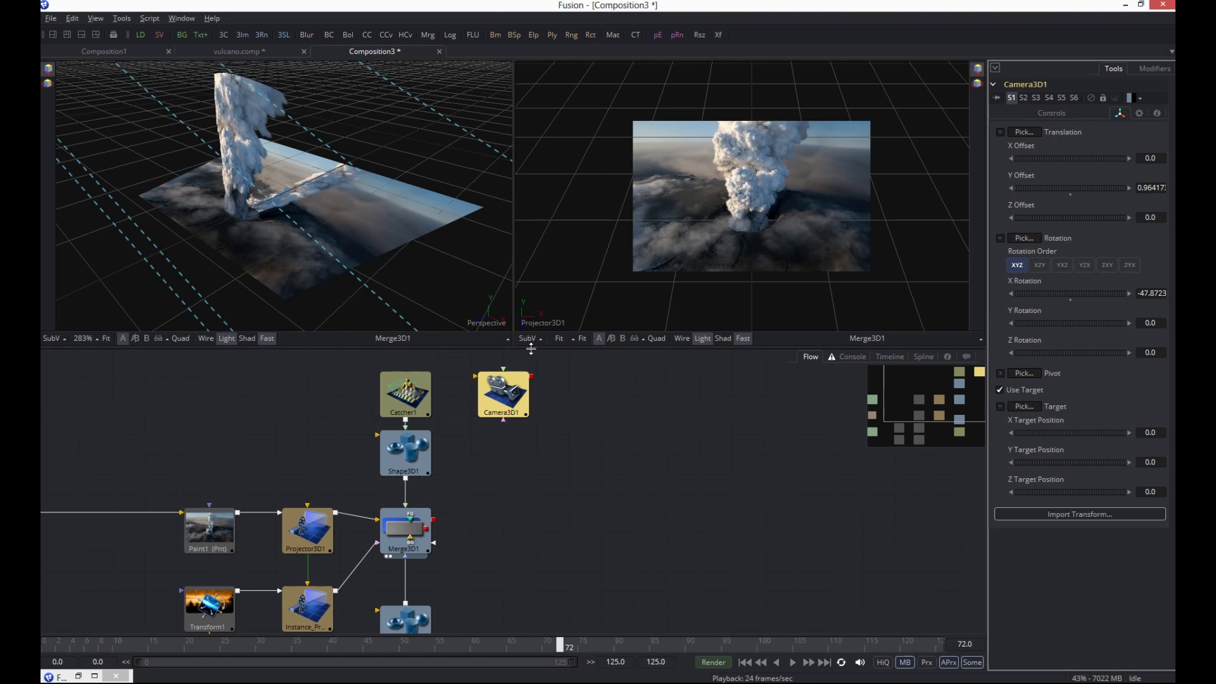
drag(534, 384, 413, 526)
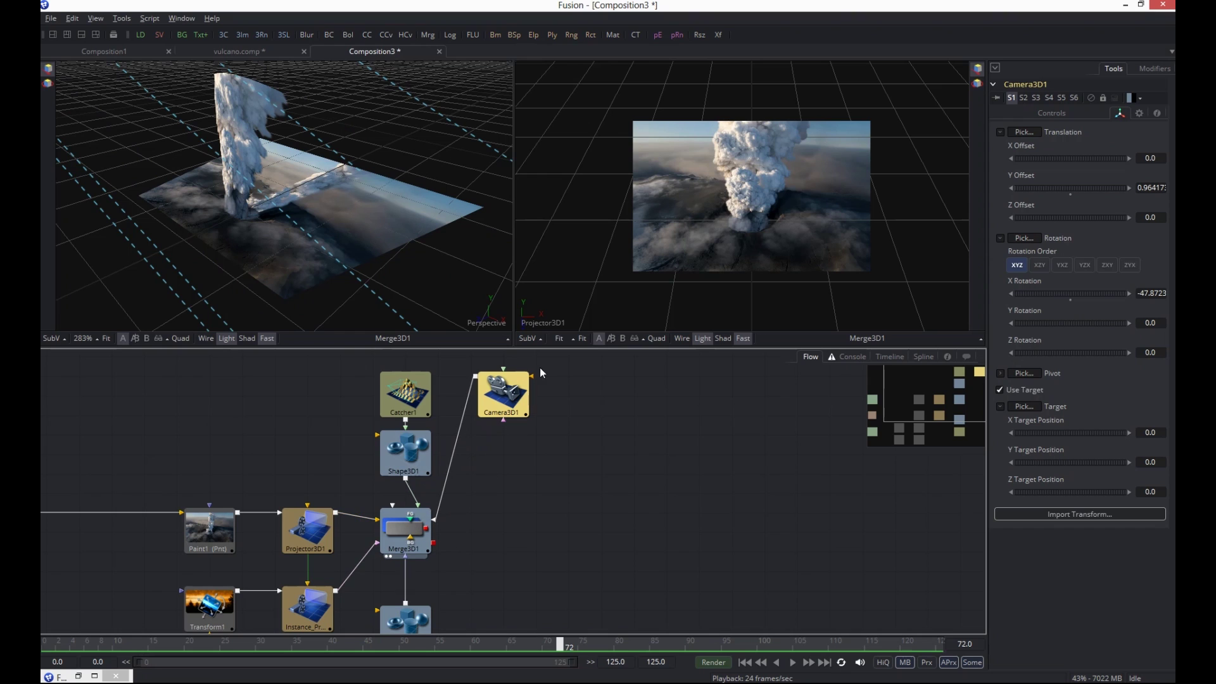
Make the right viewer look through Camera3D1
click(712, 152)
right_click(713, 147)
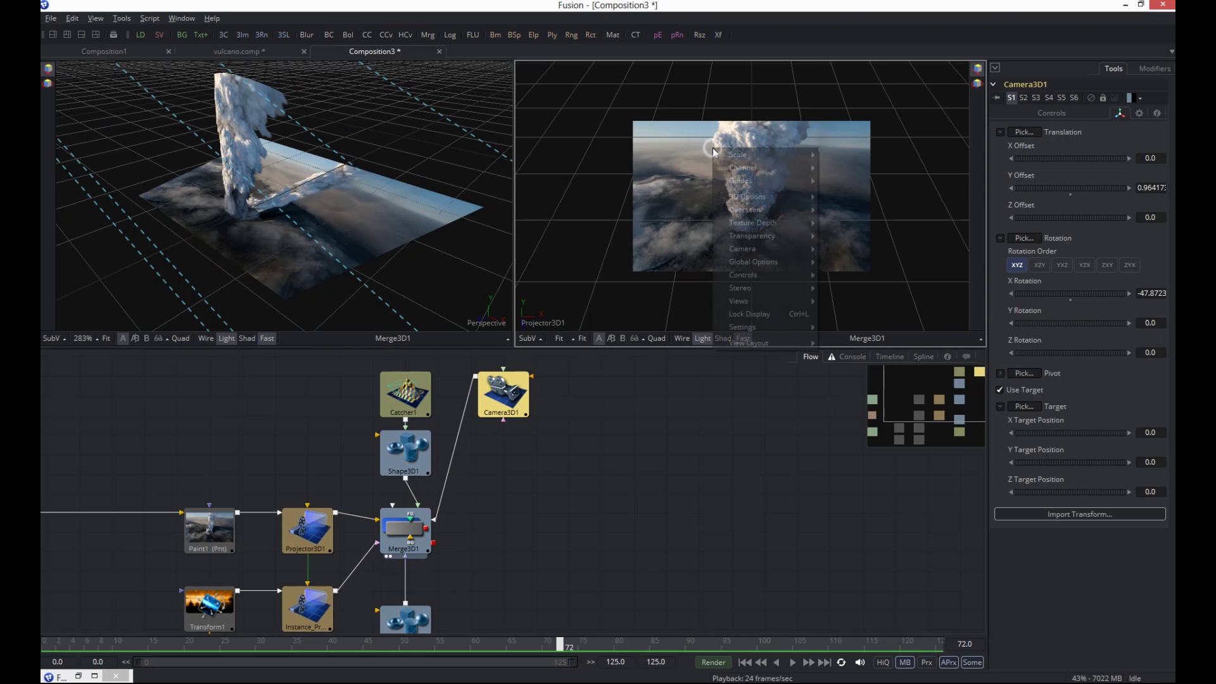
mouse_move(742, 238)
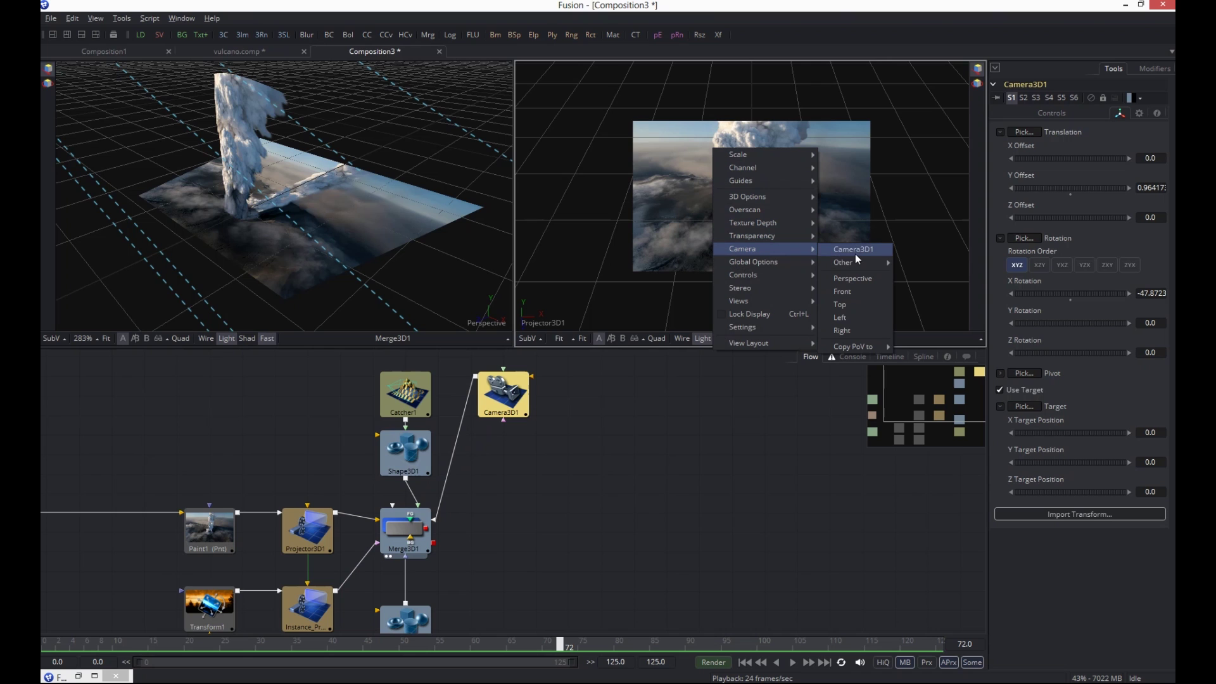
click(855, 250)
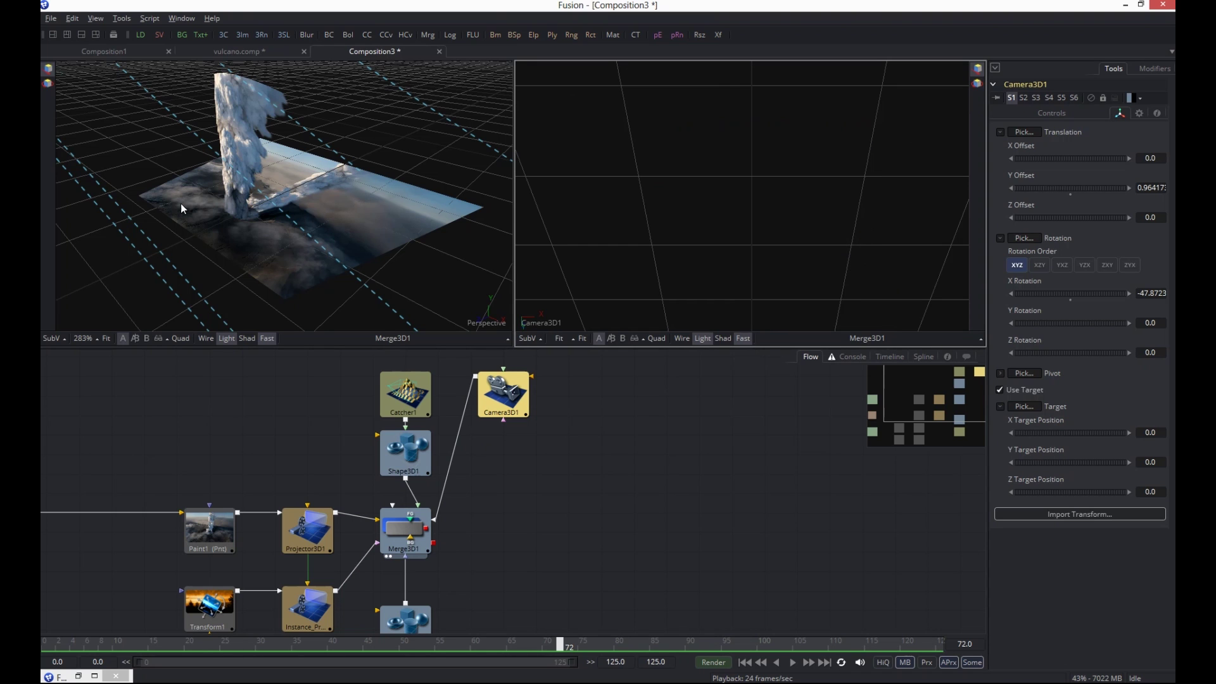
Zoom the perspective view out and move the camera toward the plane
click(231, 218)
key(minus)
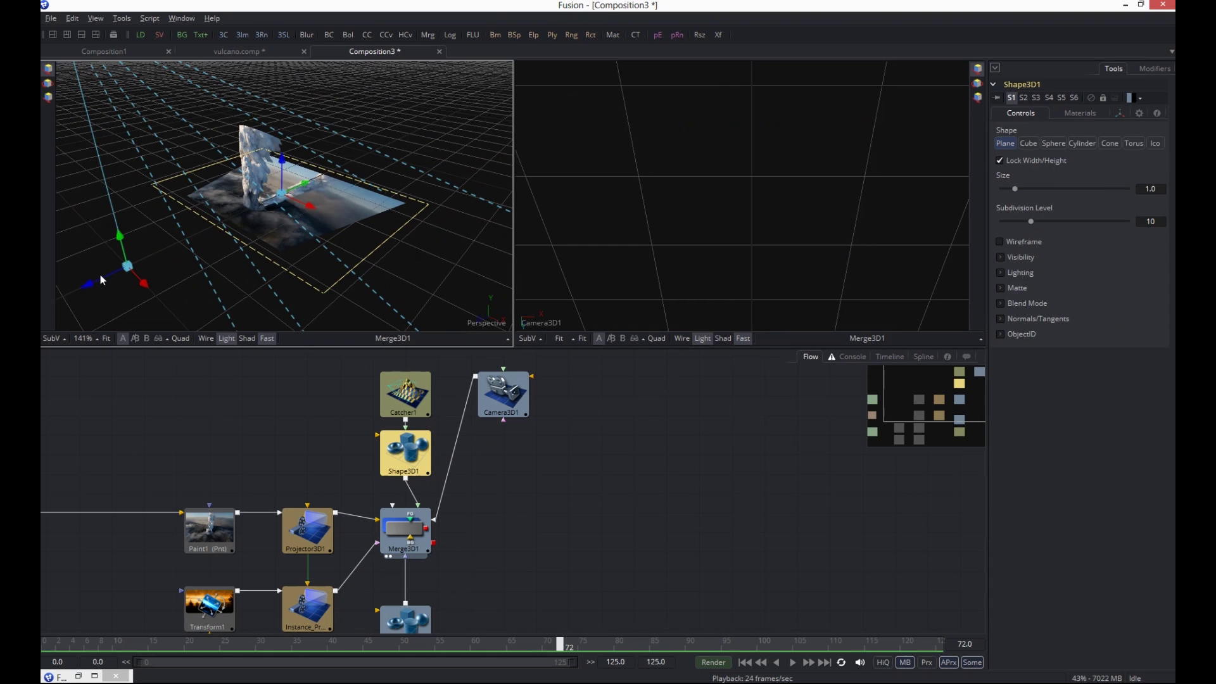
key(minus)
drag(135, 261, 239, 215)
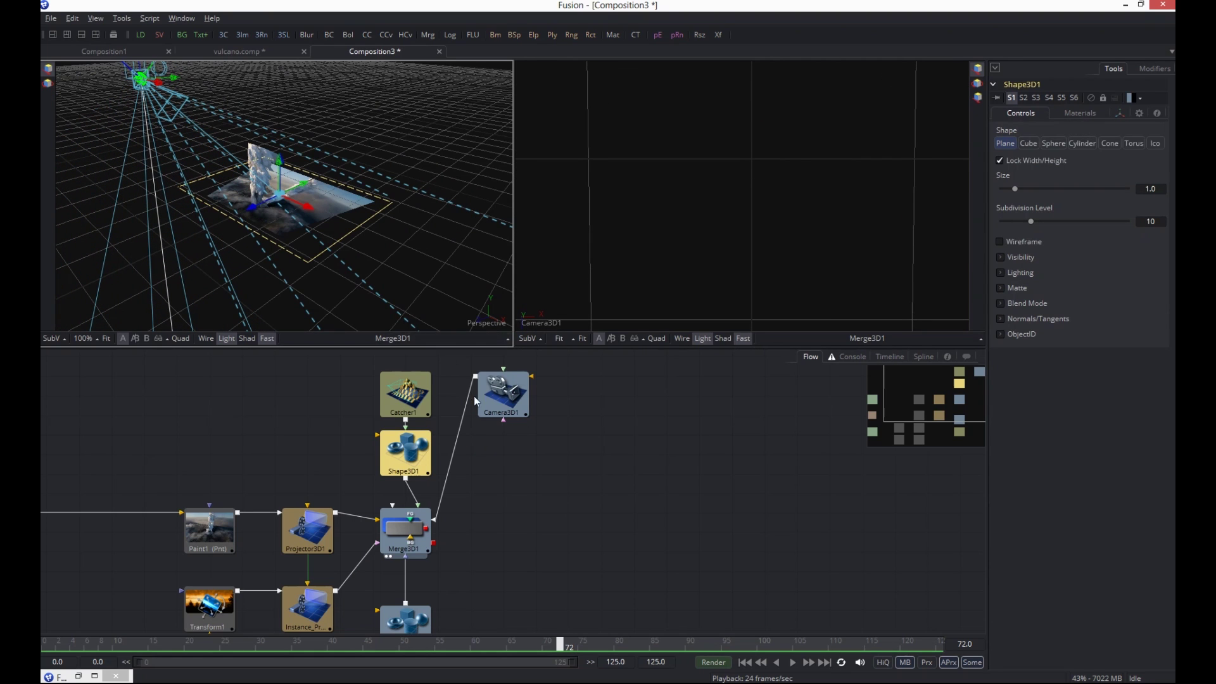
Set the camera's X Rotation to 0 and shift its target to reframe the volcano
click(504, 394)
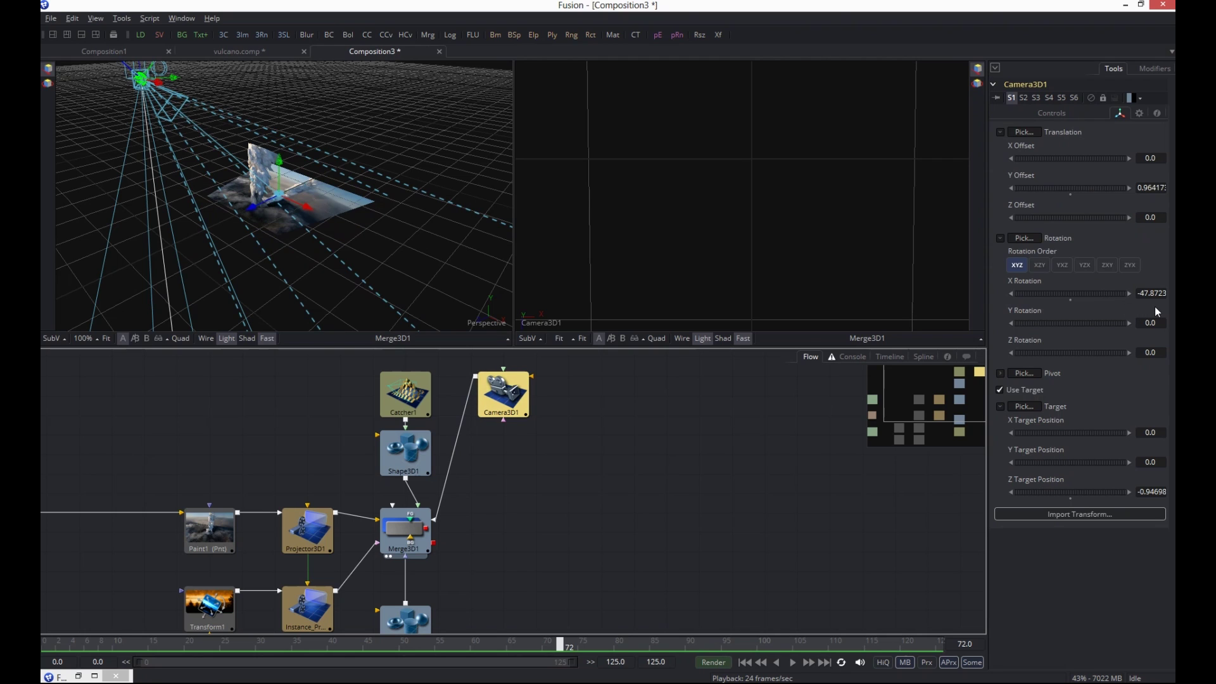
double_click(1150, 293)
text(0)
key(Tab)
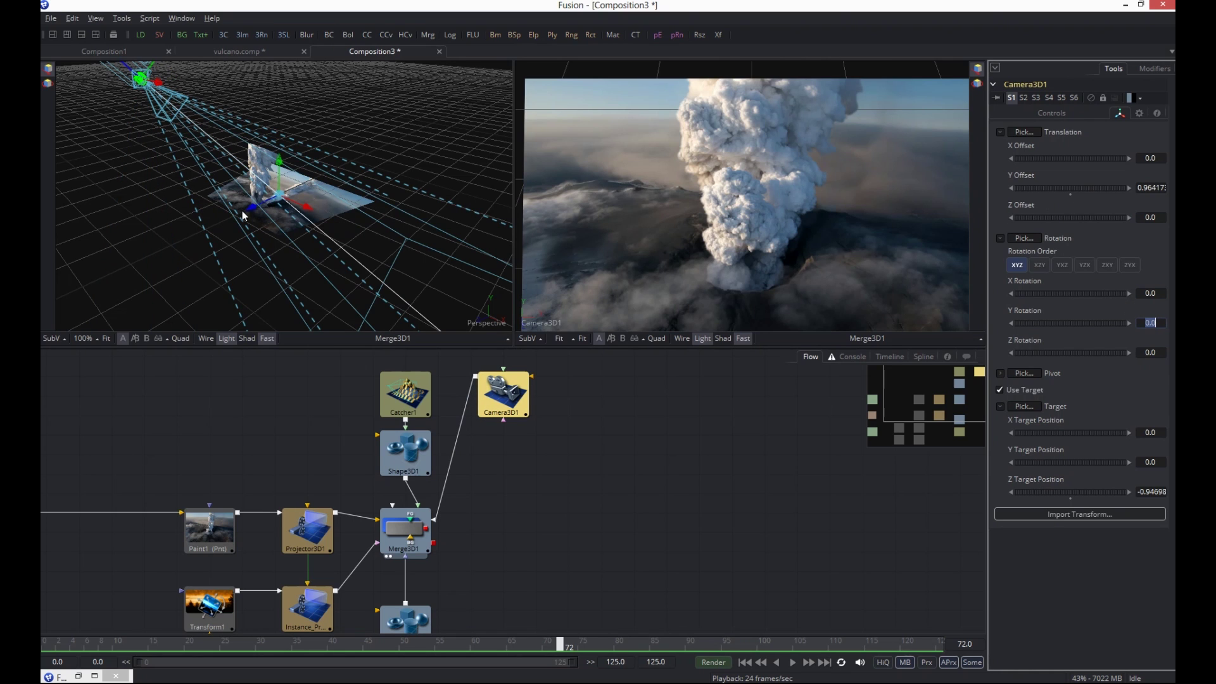
drag(252, 205, 248, 216)
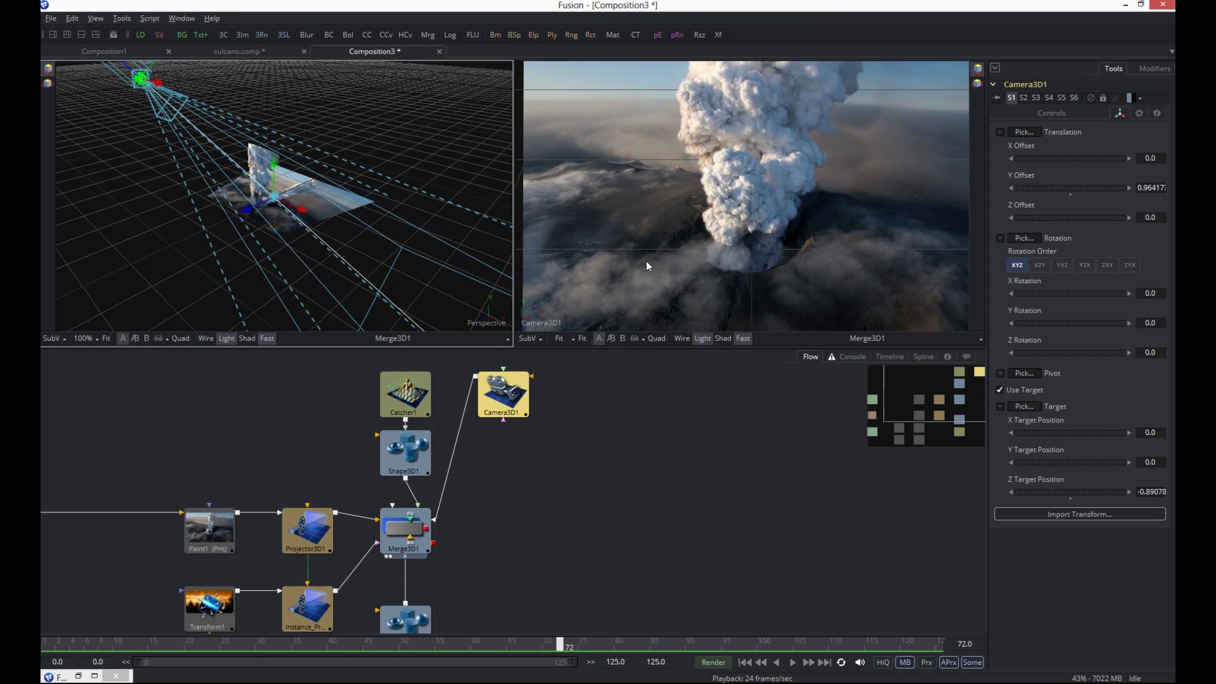
drag(248, 221, 333, 222)
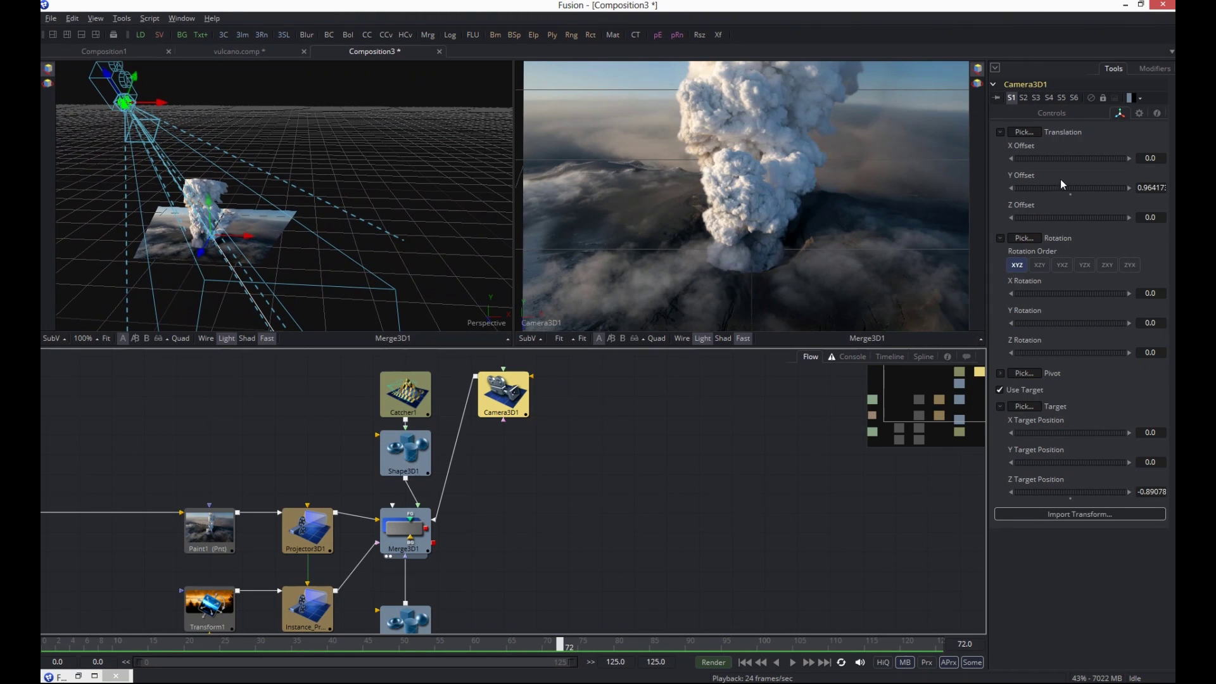
Raise the camera's focal length to about 39.33 mm and return to frame 0
click(1053, 113)
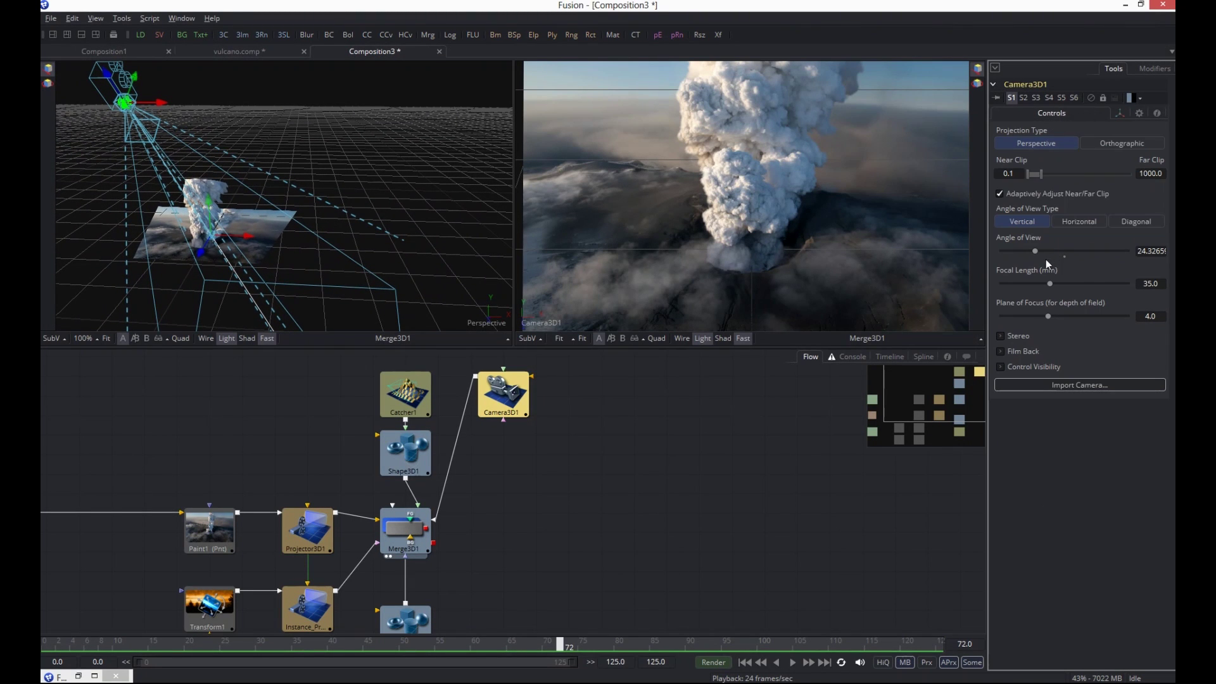
drag(1052, 285, 1059, 285)
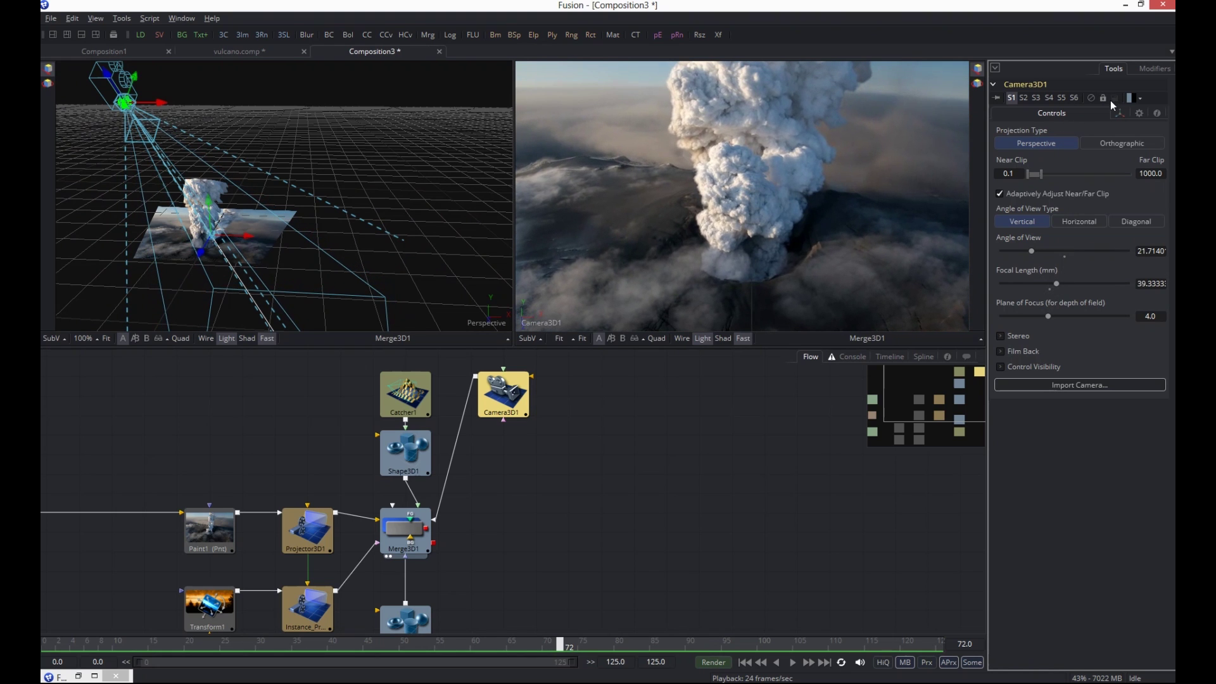
click(1120, 114)
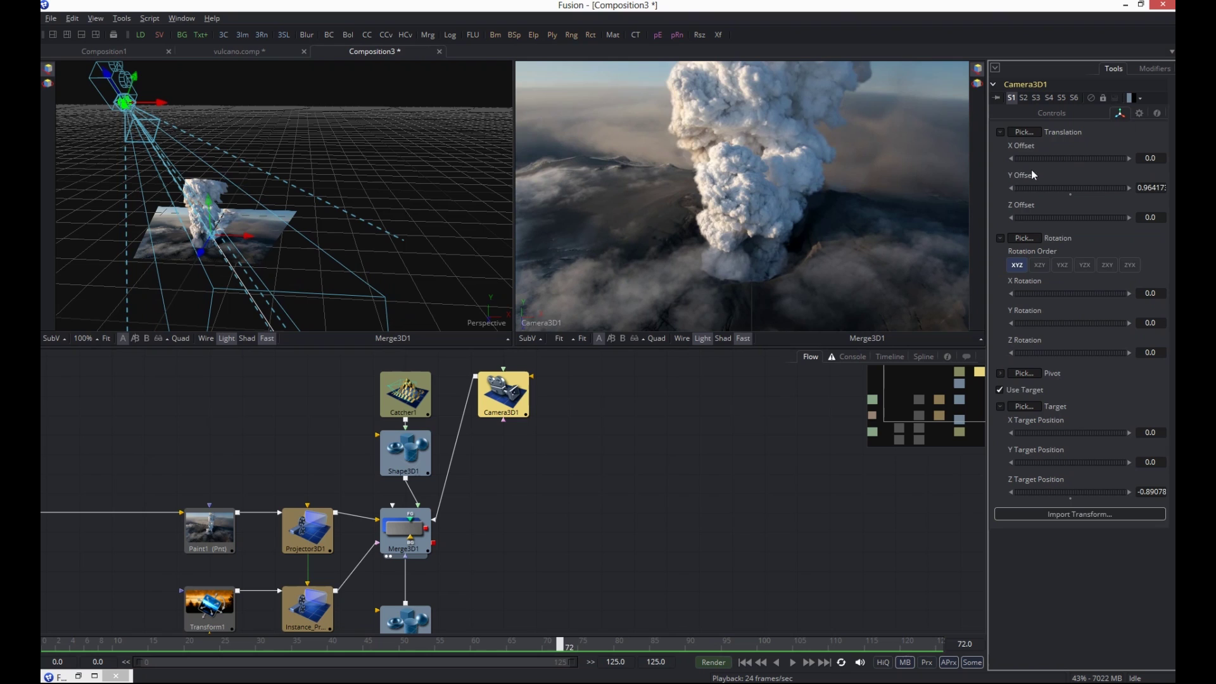
key(ctrl+Left)
right_click(1034, 145)
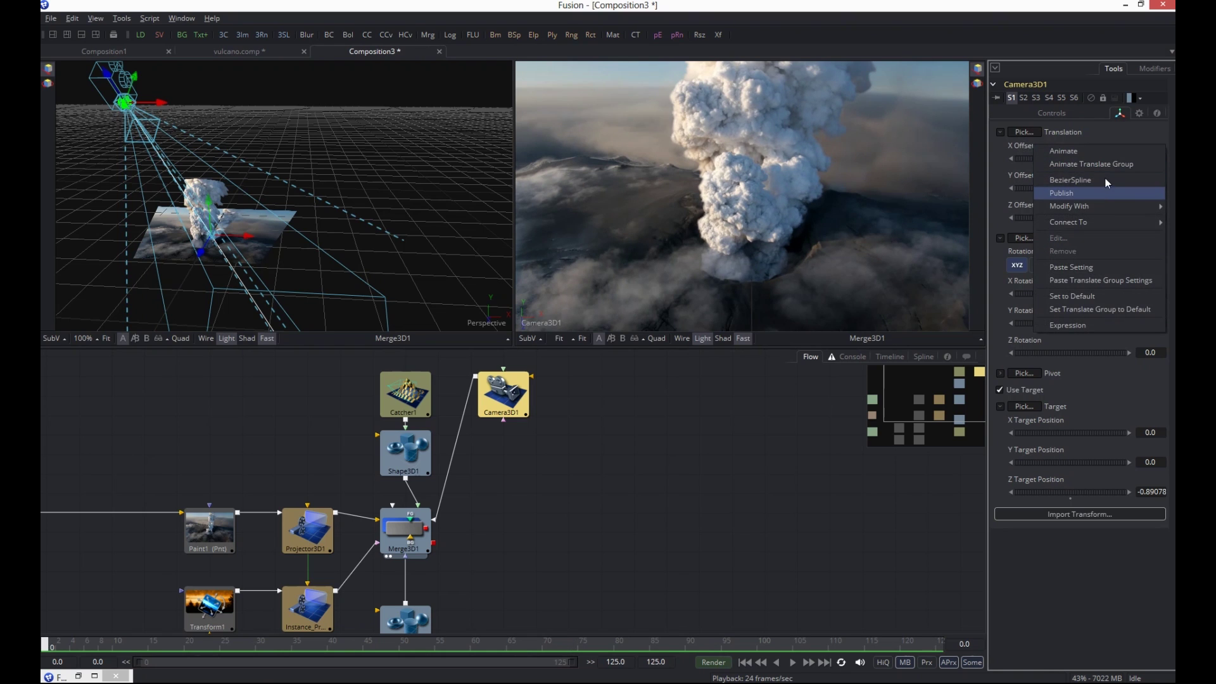
Keyframe the camera's translation at frame 0 and raise its focal length to about 49.77
click(1100, 165)
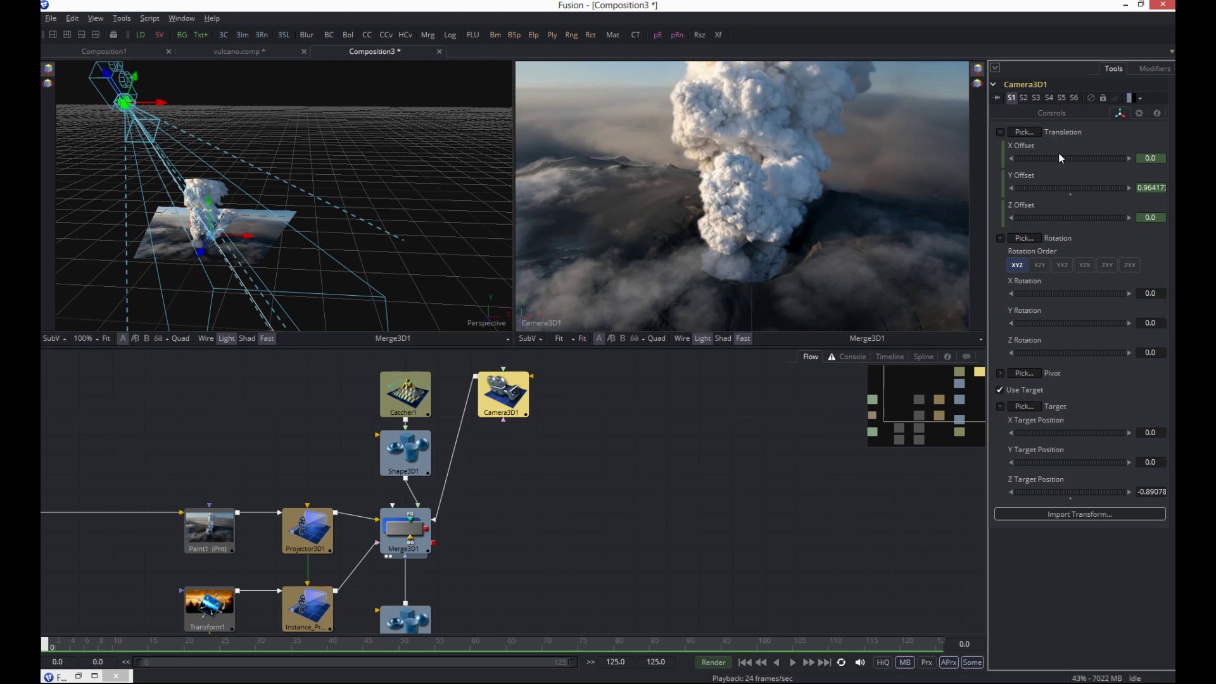
drag(1062, 158, 1078, 192)
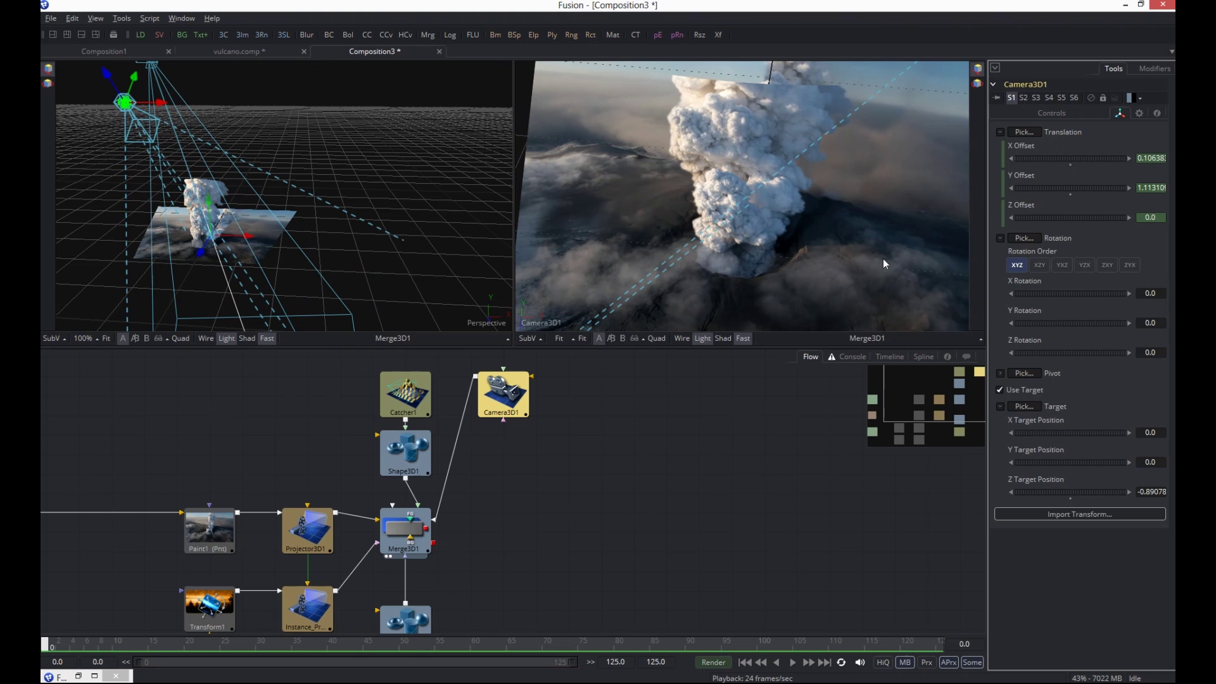
click(1077, 115)
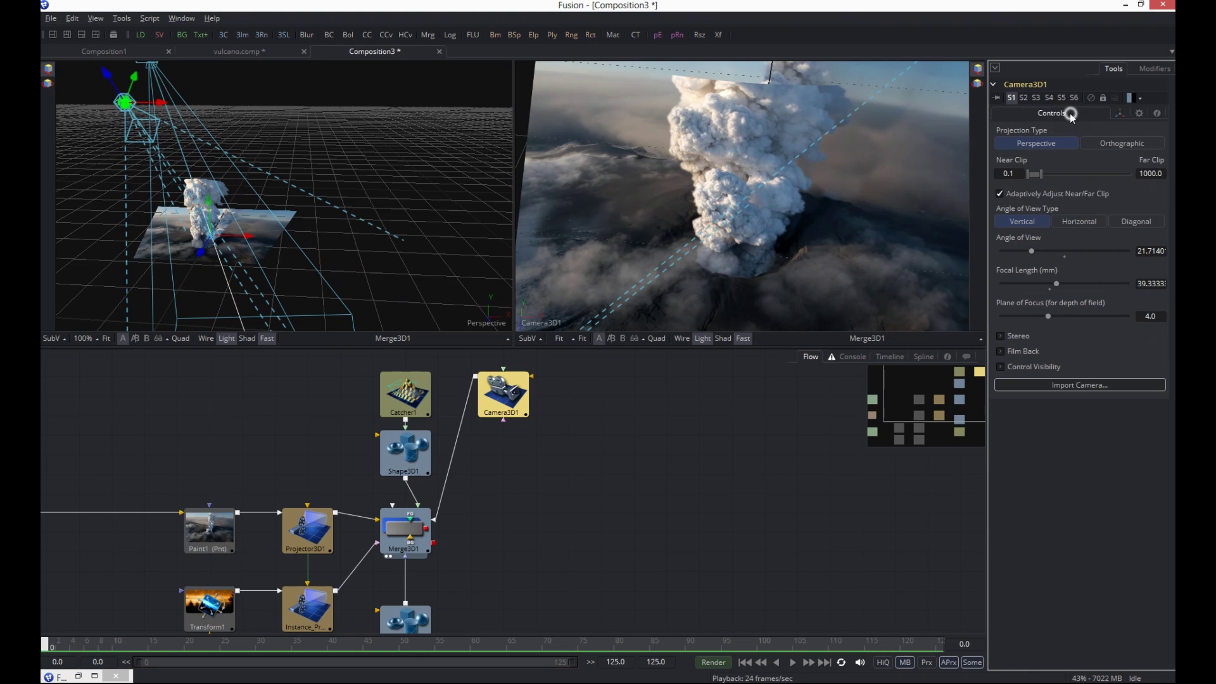
drag(1055, 283, 1065, 283)
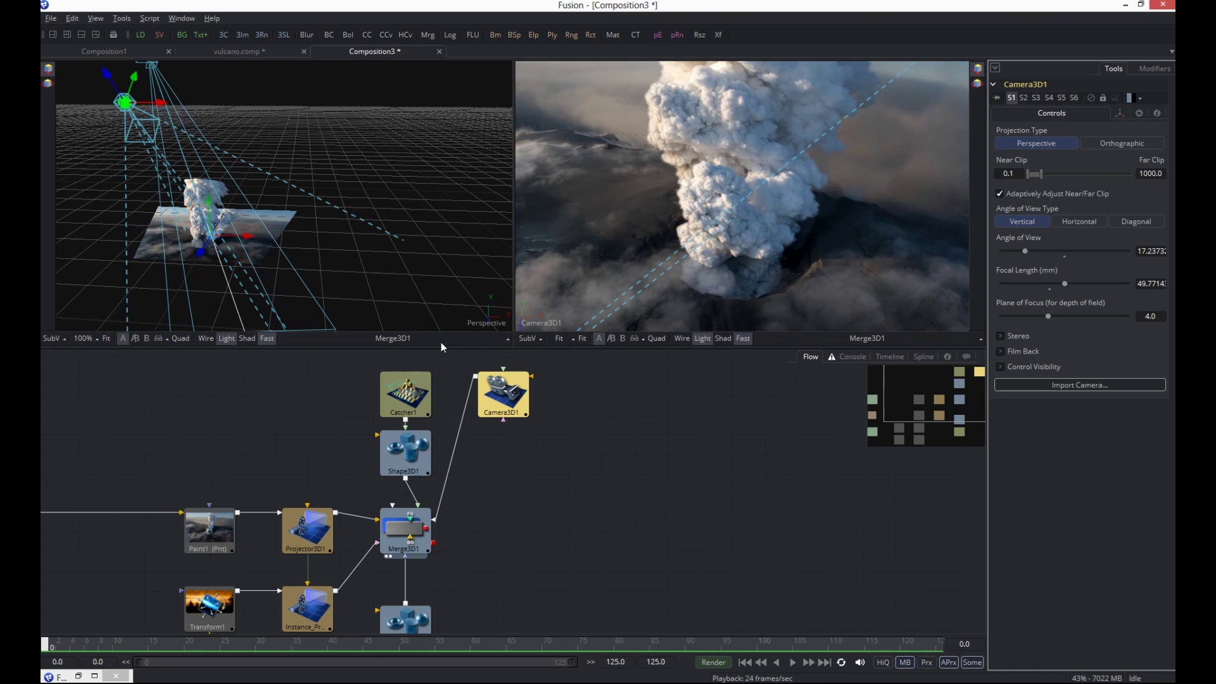
At the end of the shot set X Offset to -0.06382, then play the push-in
drag(49, 649, 926, 644)
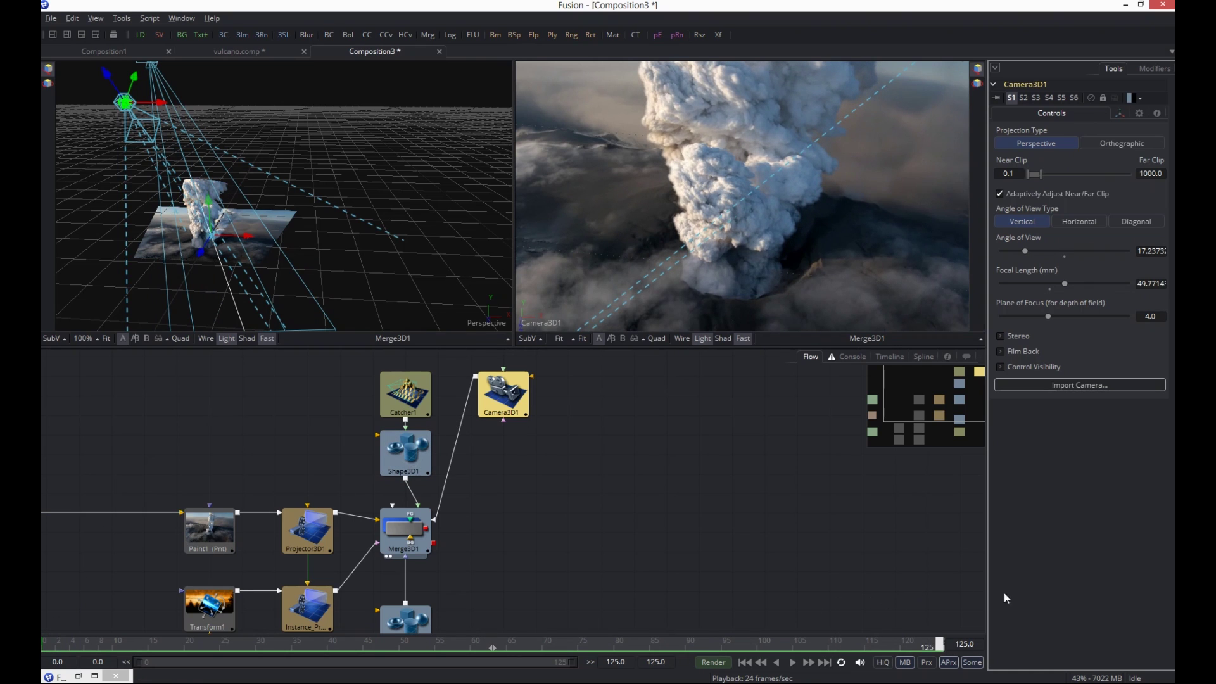
click(1119, 113)
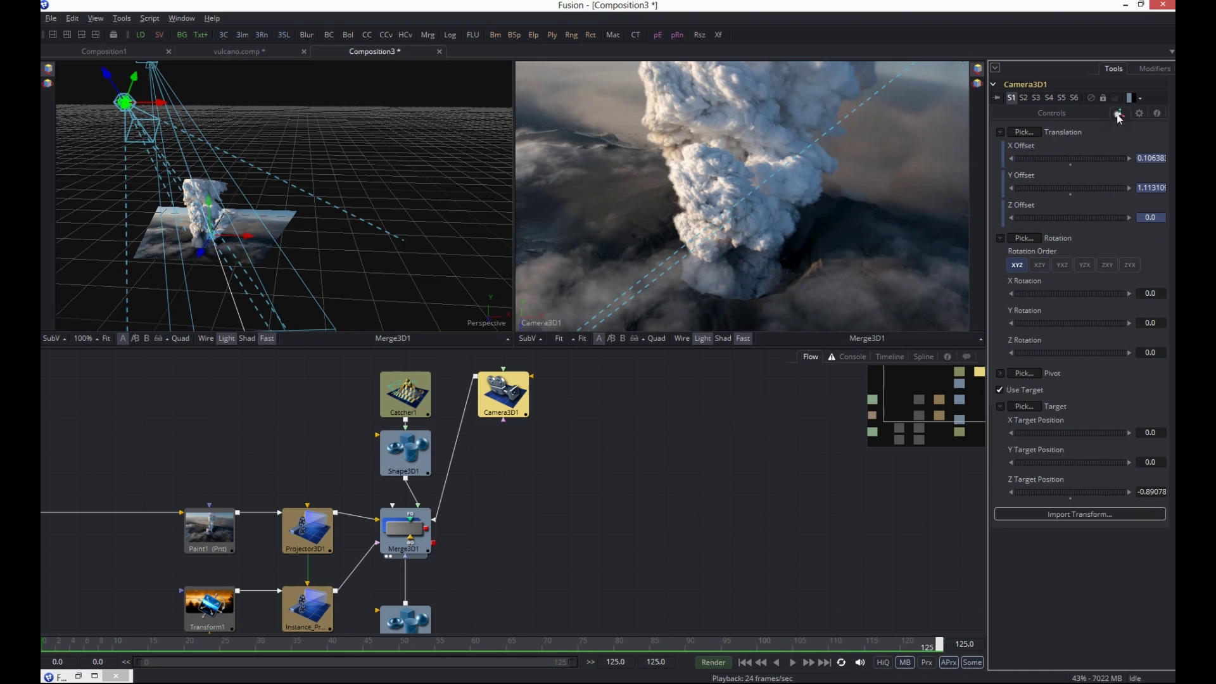
drag(1078, 158, 1055, 189)
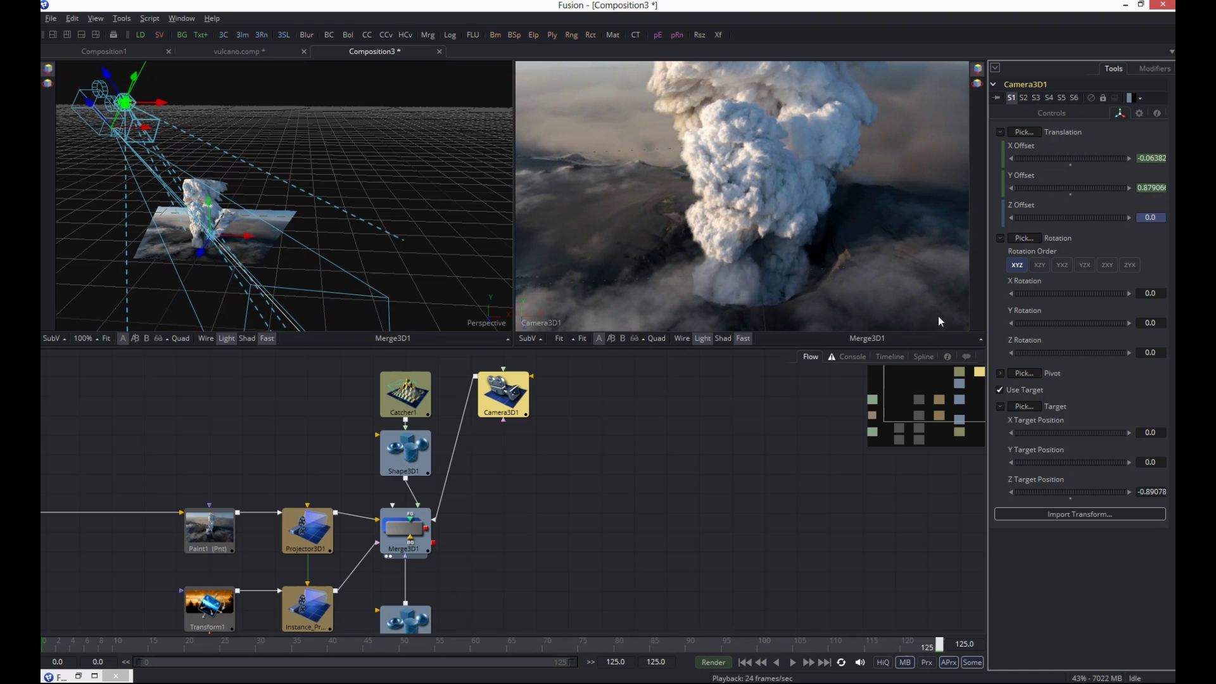
click(792, 663)
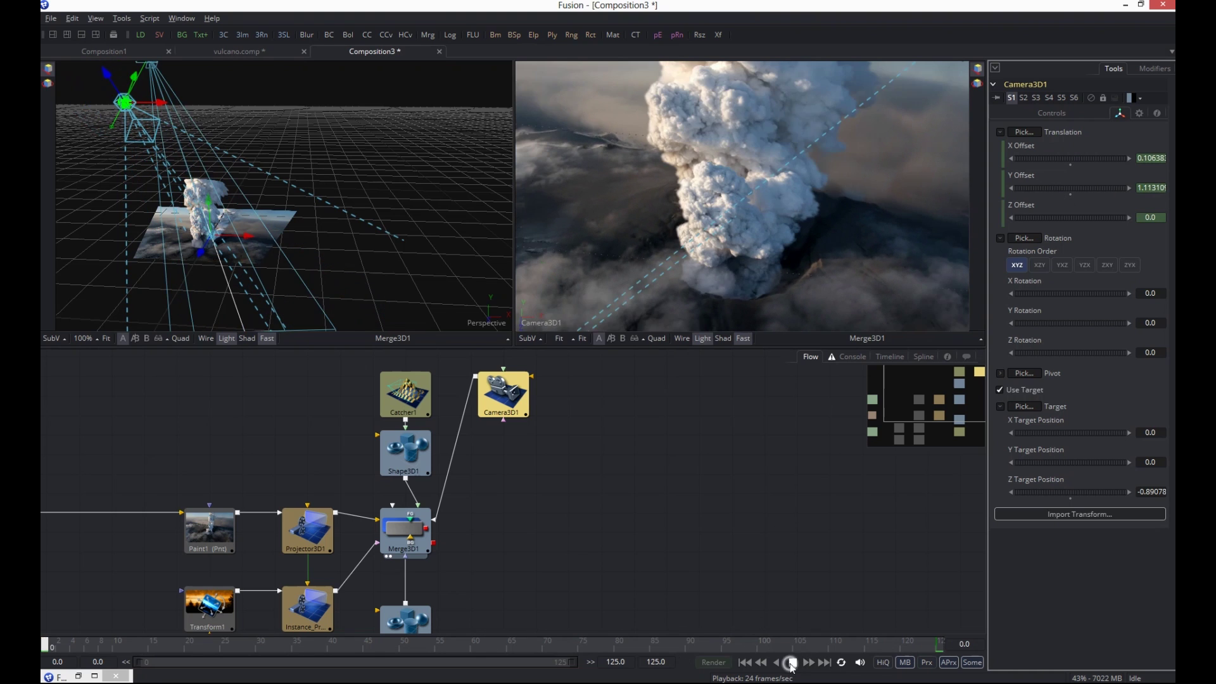
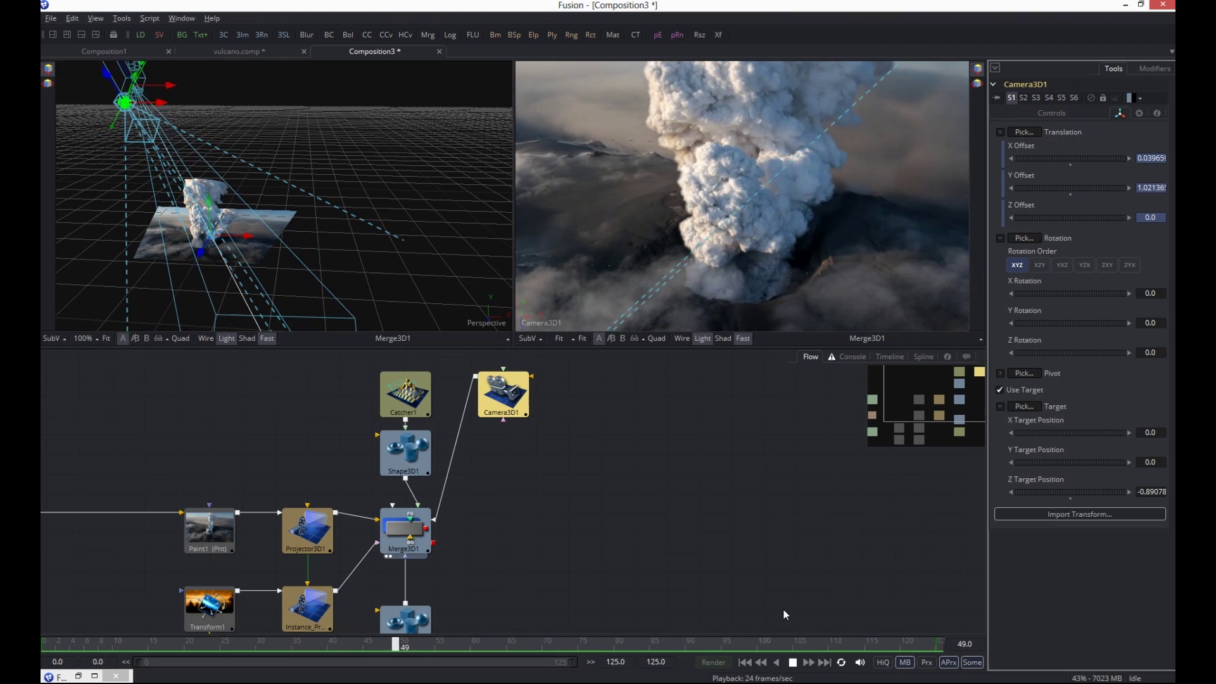
Scrub the playhead back to frame 0 and bring up the Bins tool library with Ctrl+B
drag(492, 647, 54, 616)
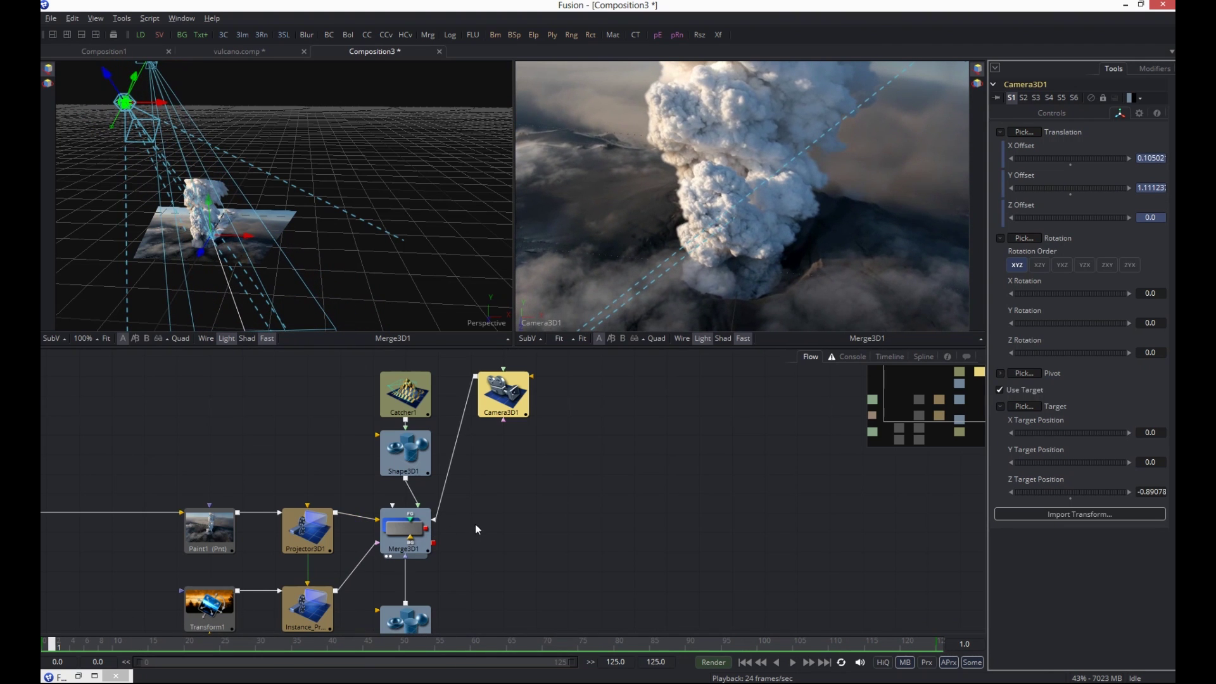
drag(52, 643, 44, 644)
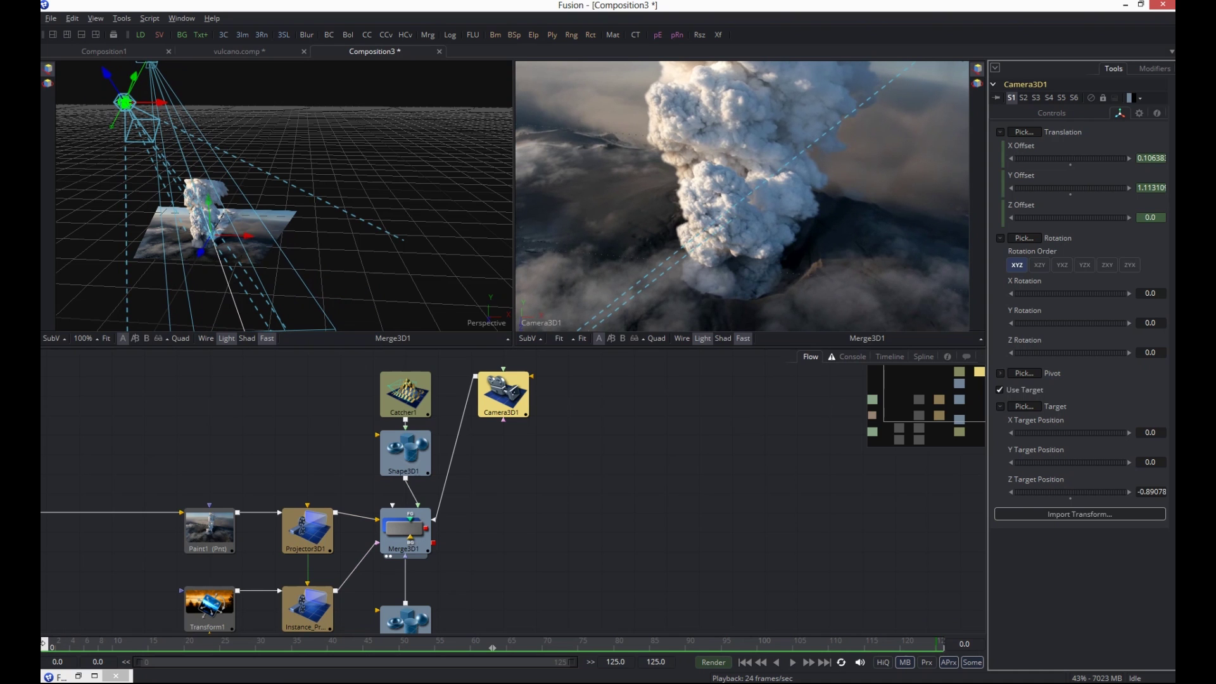
key(ctrl+b)
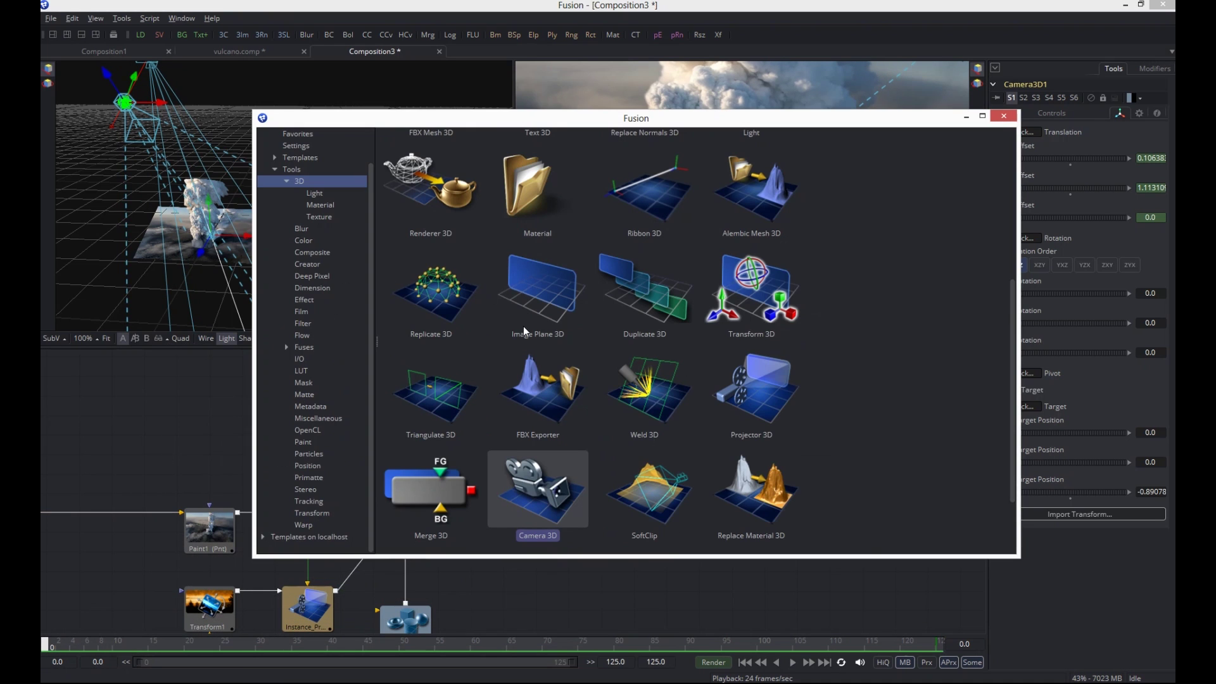
Drop a Transform 3D node onto the Camera3D1–Merge3D1 link and tidy the node layout
scroll(524, 342, down, 3)
scroll(523, 351, up, 2)
drag(751, 269, 617, 589)
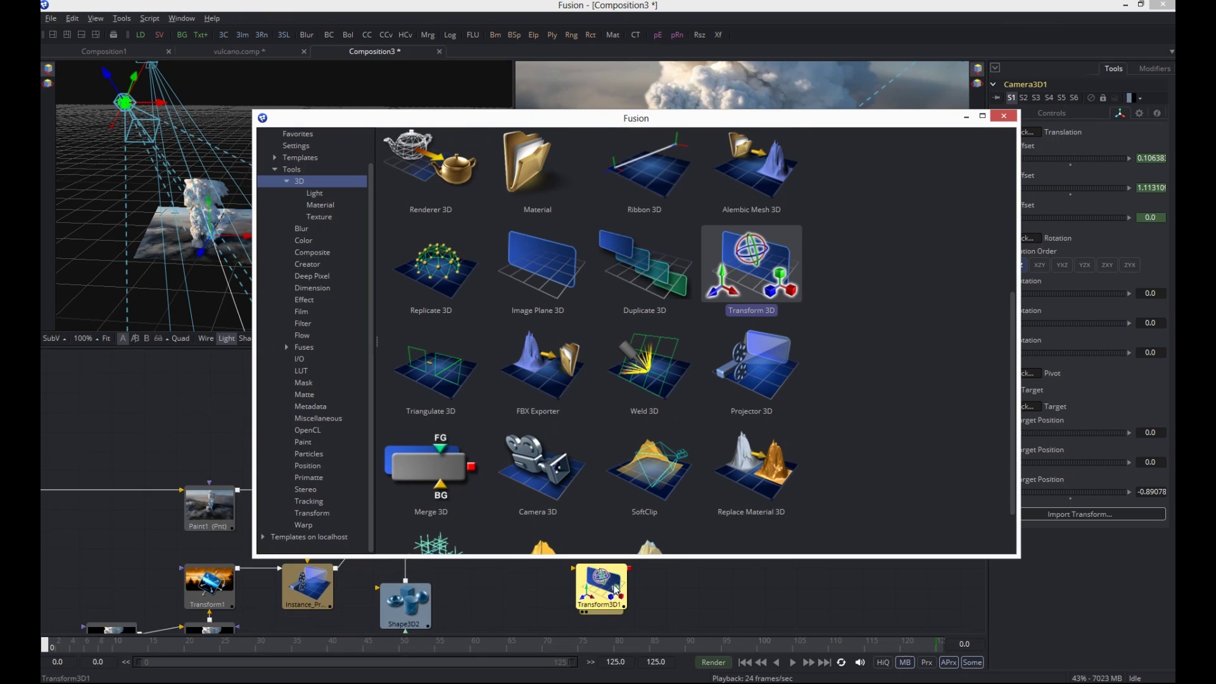
click(966, 119)
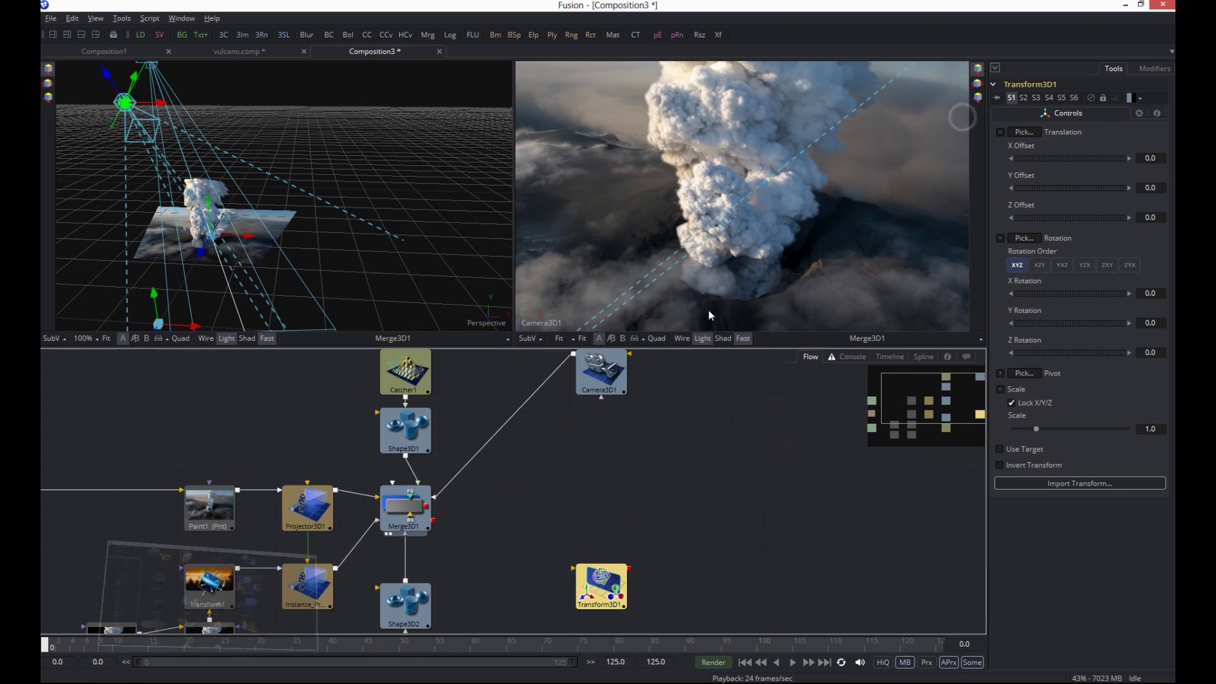
drag(607, 588, 531, 369)
drag(612, 457, 607, 533)
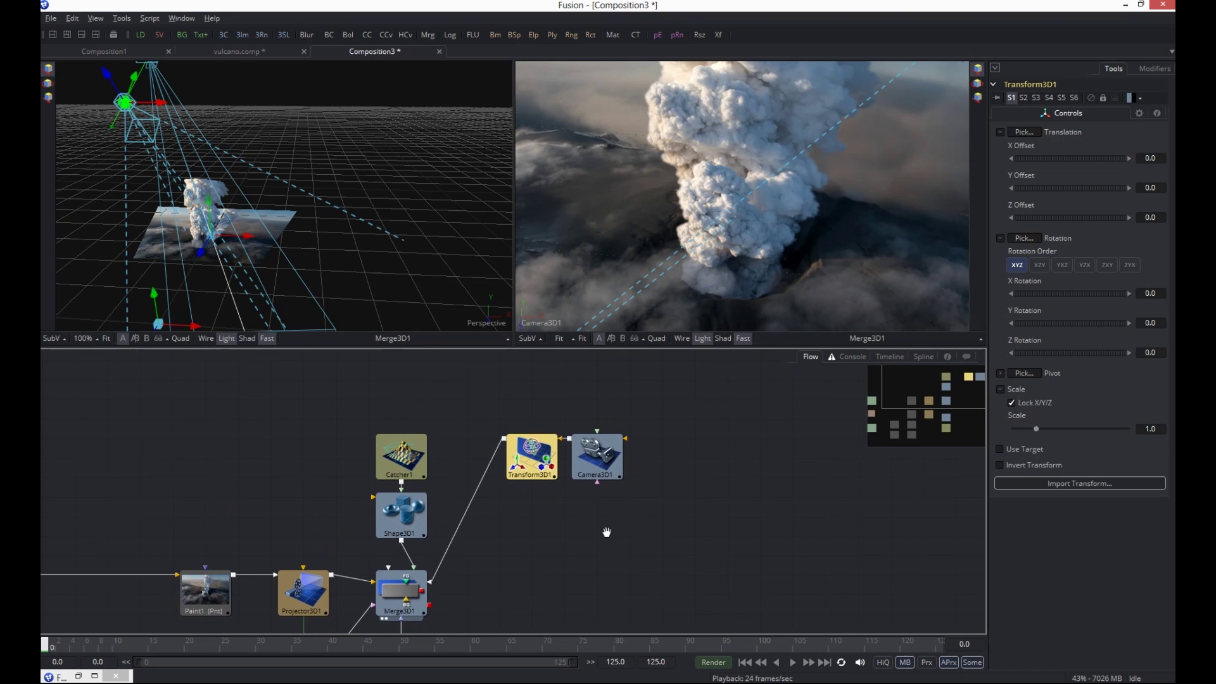
drag(604, 457, 640, 461)
Select Transform3D1 and bring up the X Offset options menu
click(534, 457)
right_click(1021, 147)
click(1060, 167)
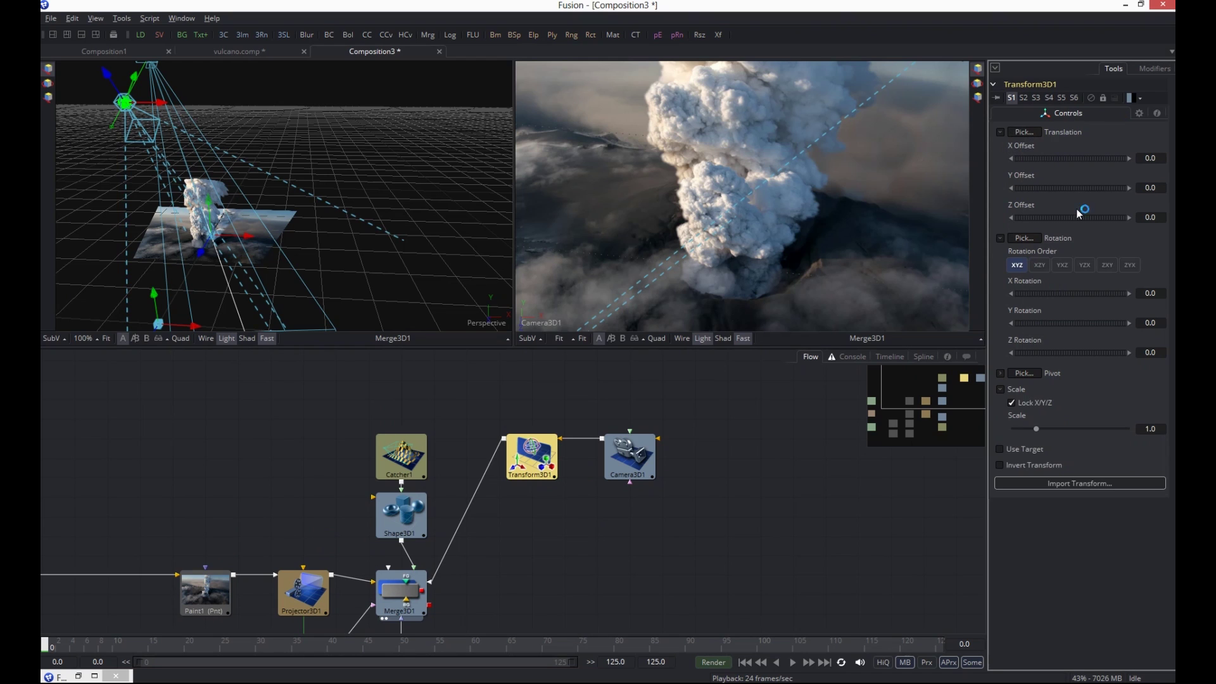
Drive Transform3D1's X Offset and Y Offset with Shake modifiers
right_click(1029, 146)
mouse_move(1032, 207)
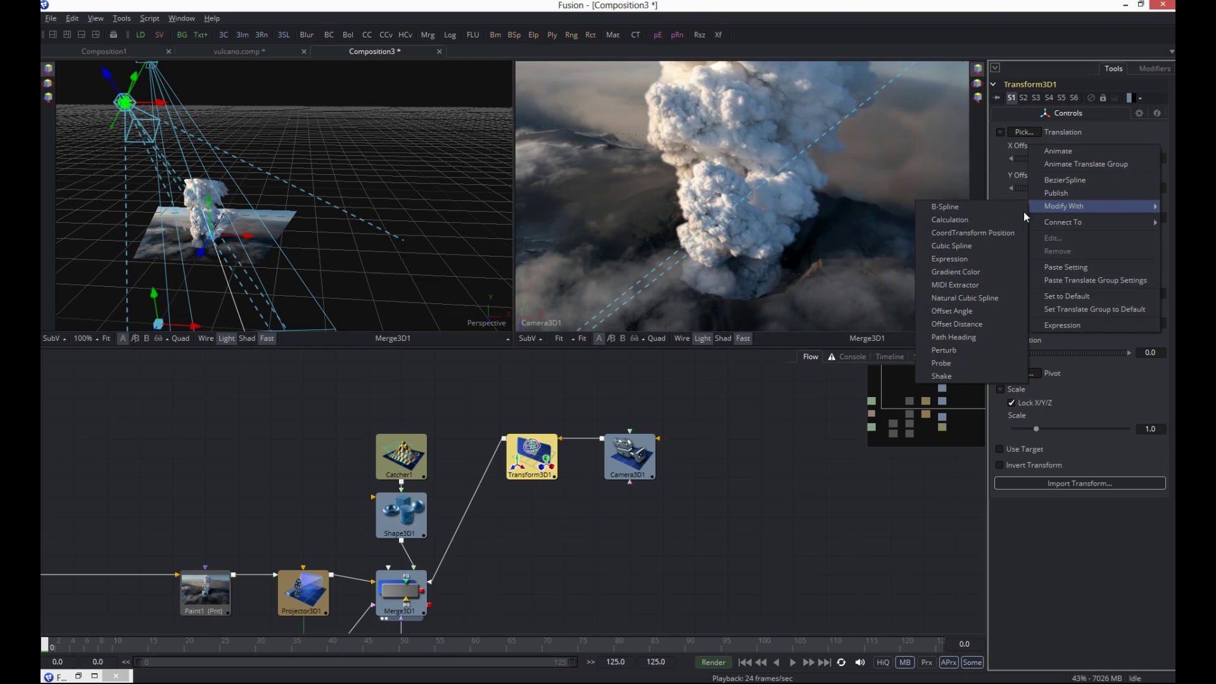
click(950, 377)
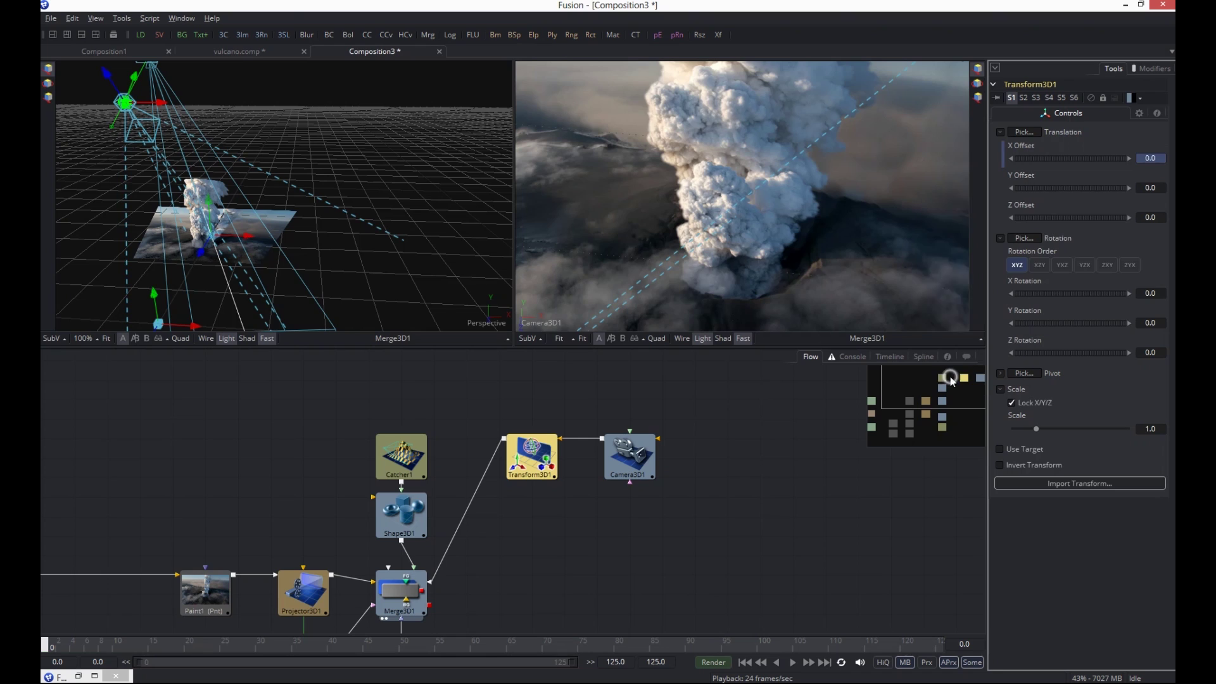
right_click(1014, 176)
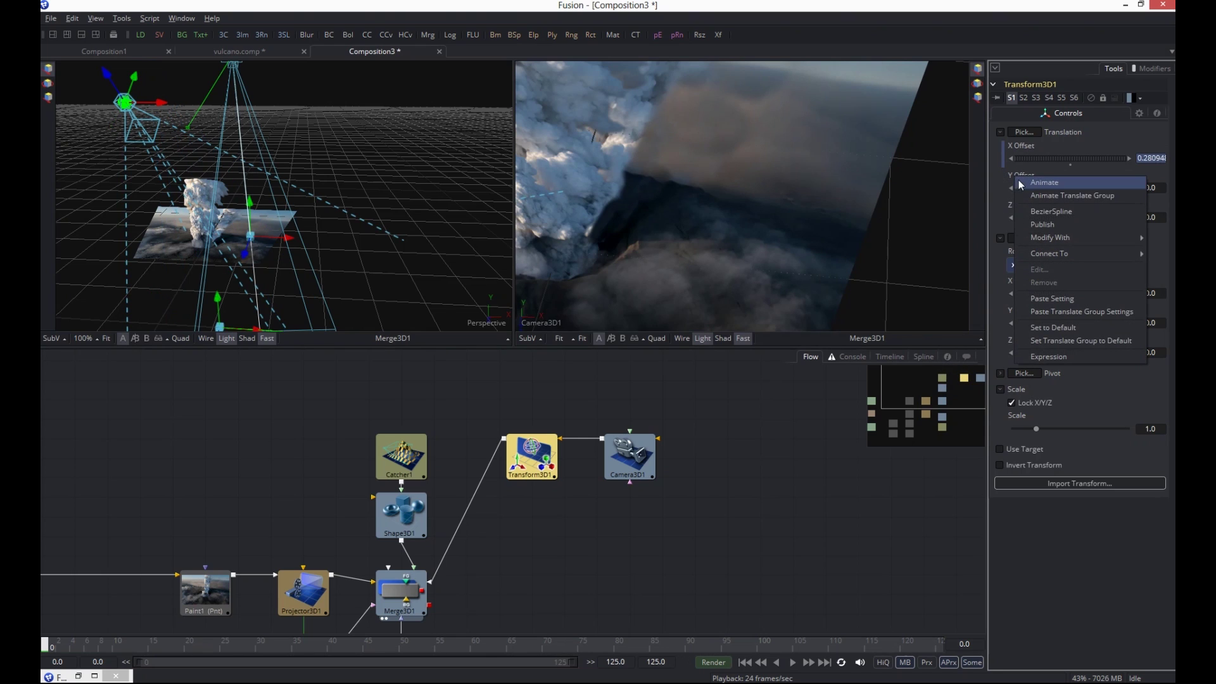
mouse_move(1042, 238)
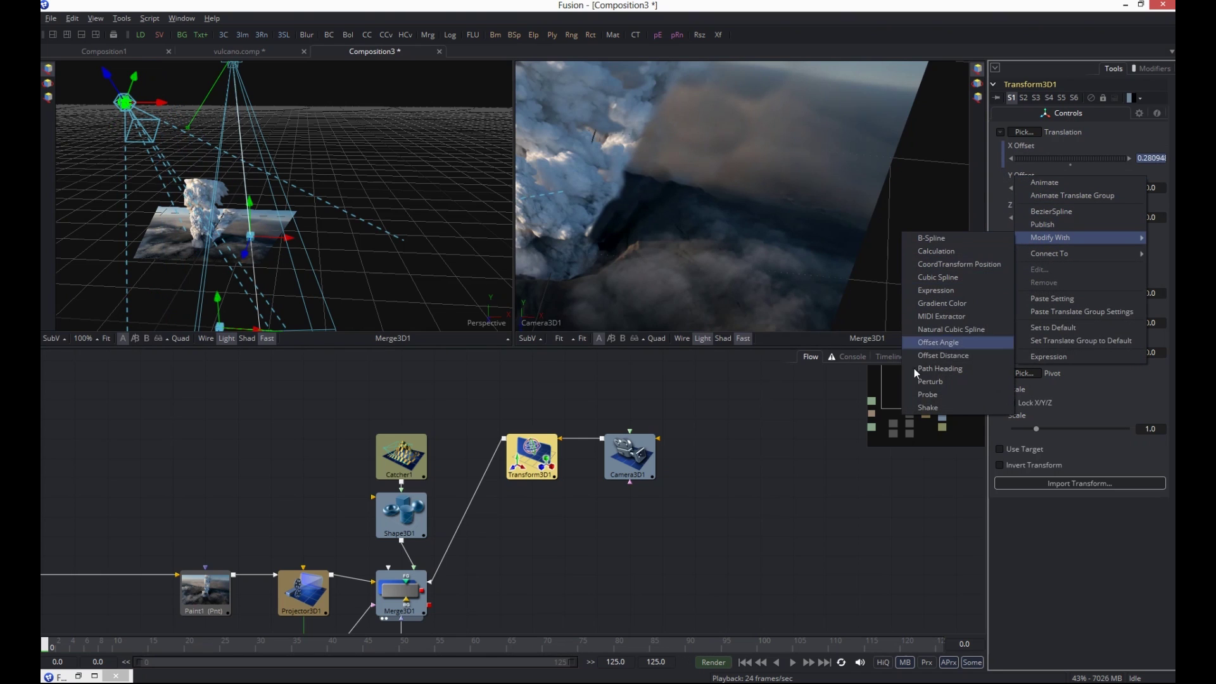
click(917, 405)
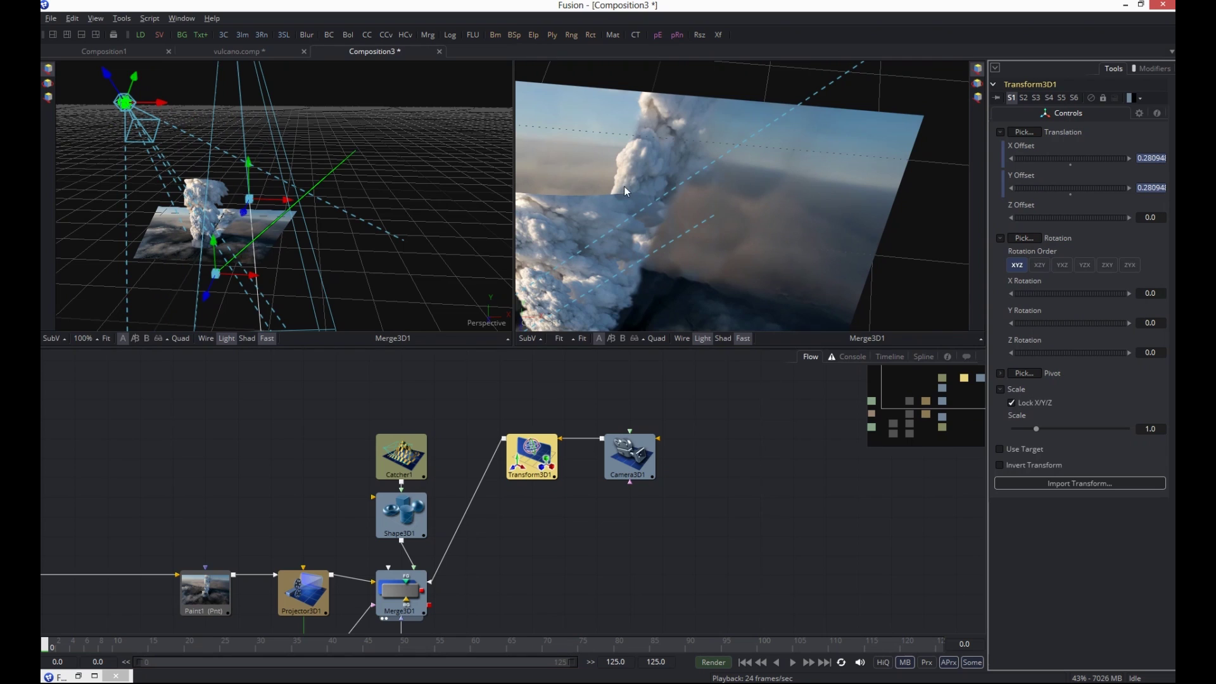
Expand both Shake entries in the Modifiers tab and play the comp to preview the jitter
click(1154, 69)
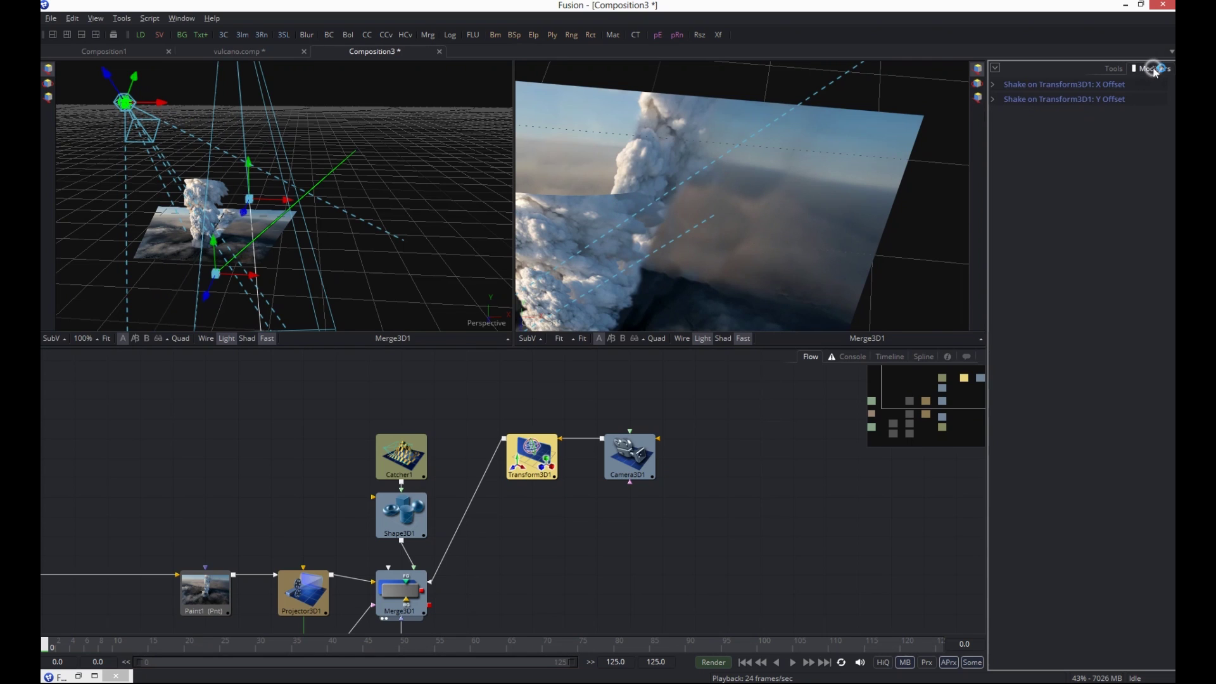
click(993, 86)
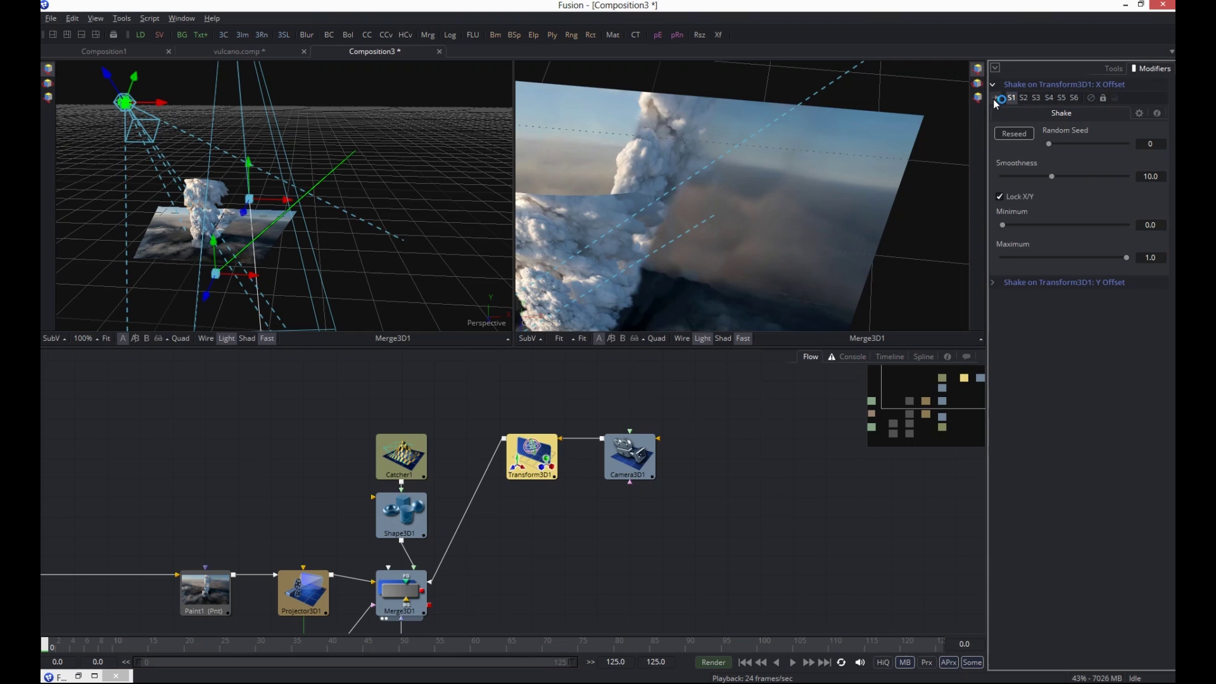
click(996, 283)
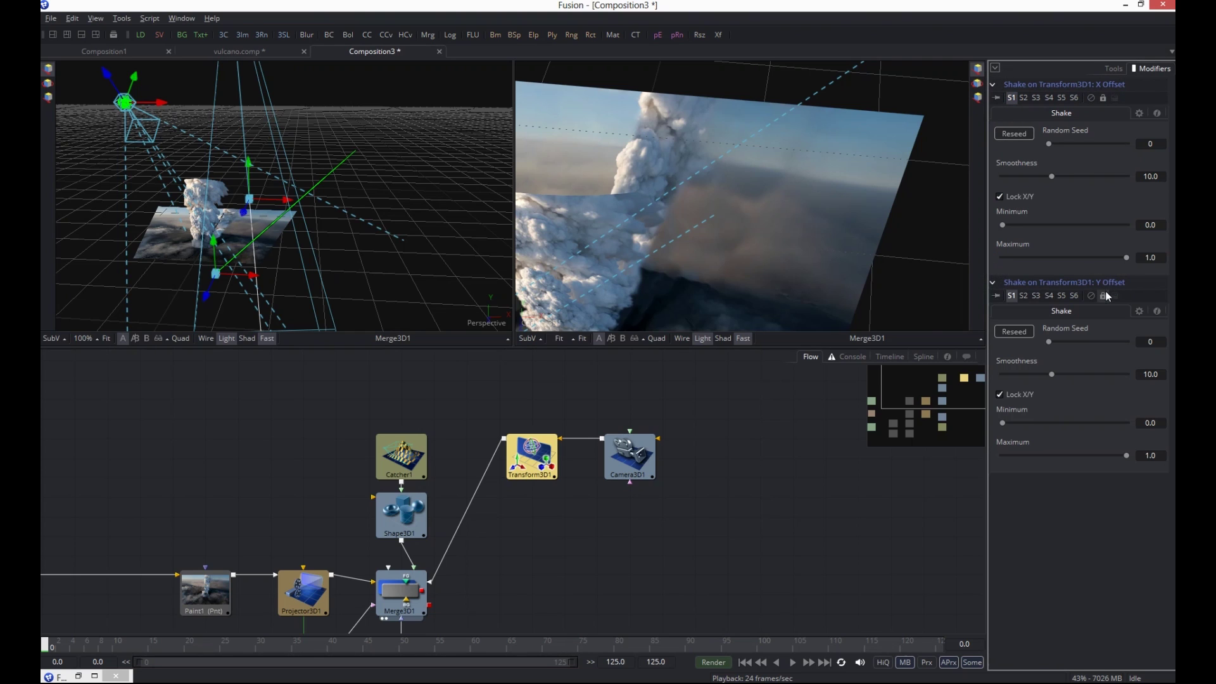
click(794, 663)
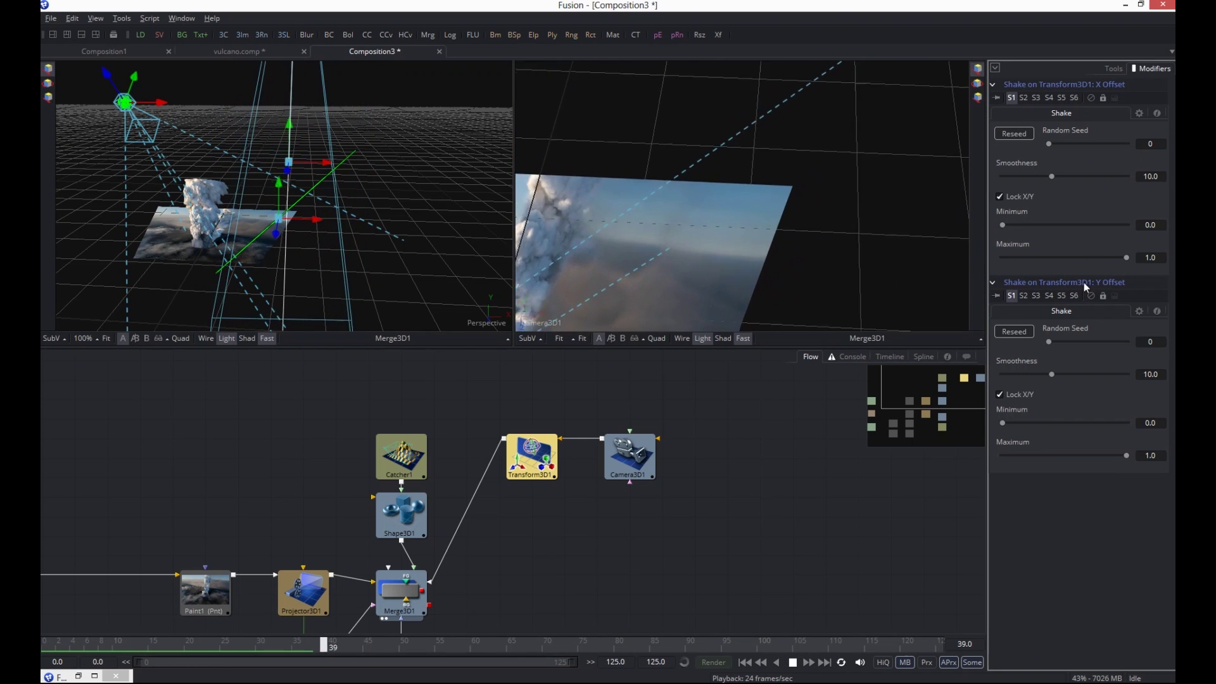
Lower the shake maximum to 0.048 for X Offset and 0.024 for Y Offset
drag(1127, 258, 1011, 261)
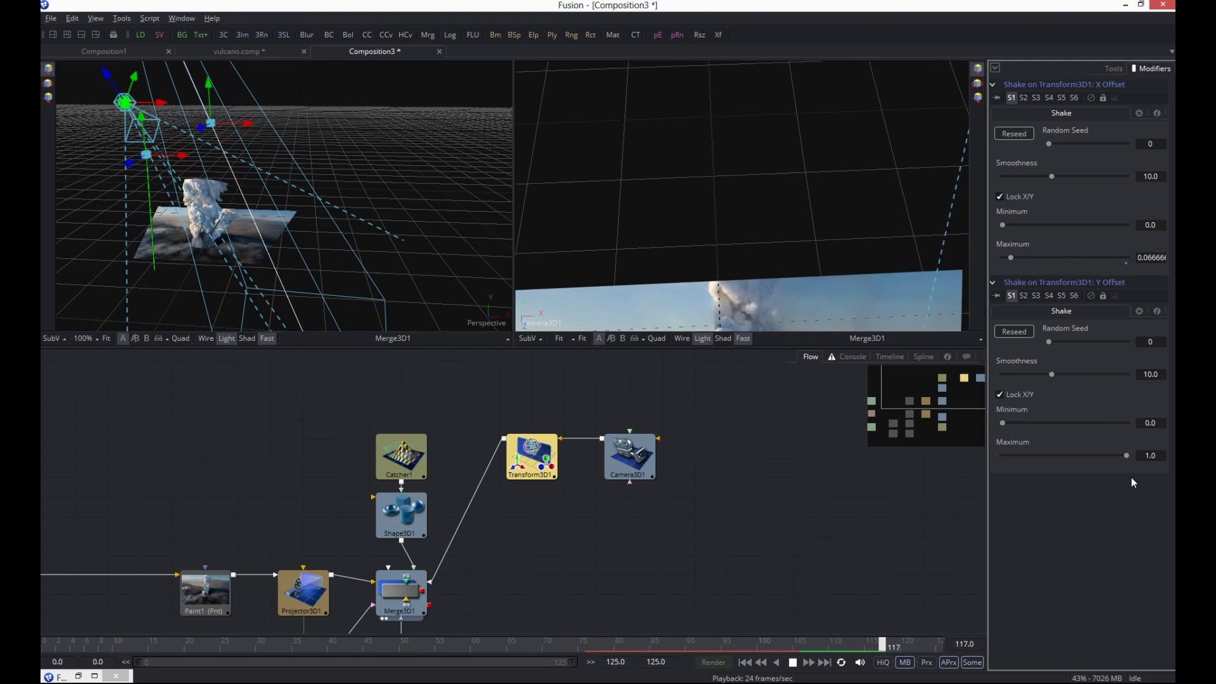
drag(1126, 454, 1013, 456)
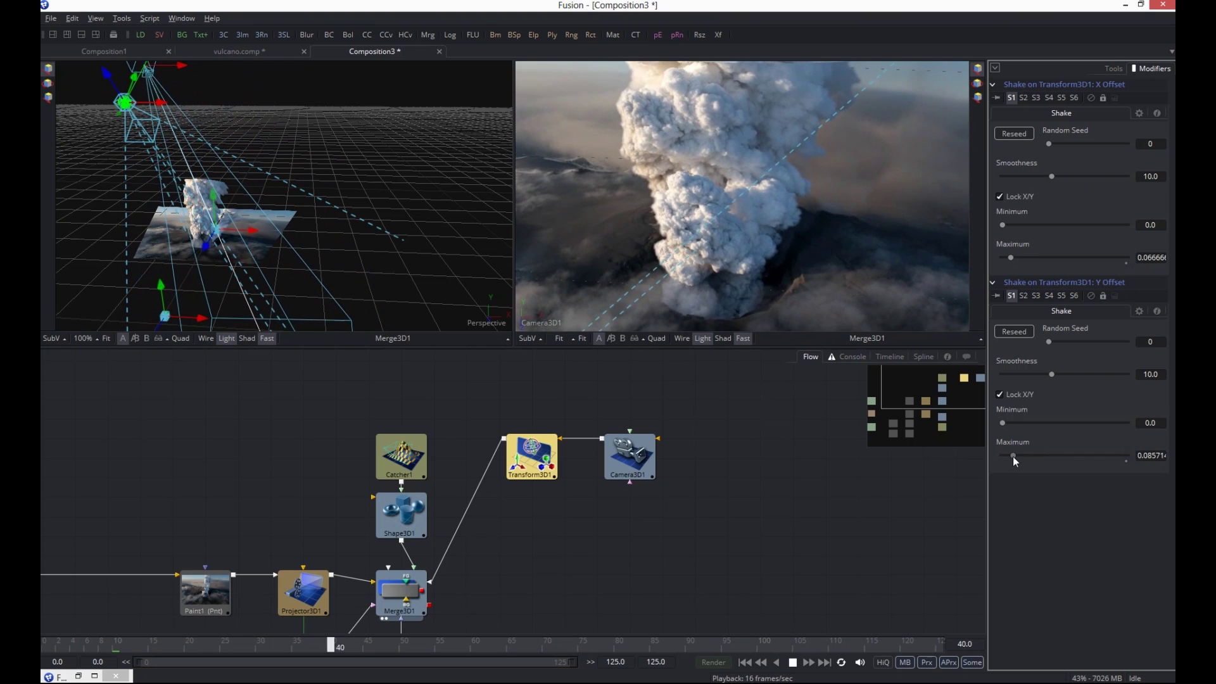
drag(1012, 456, 1005, 452)
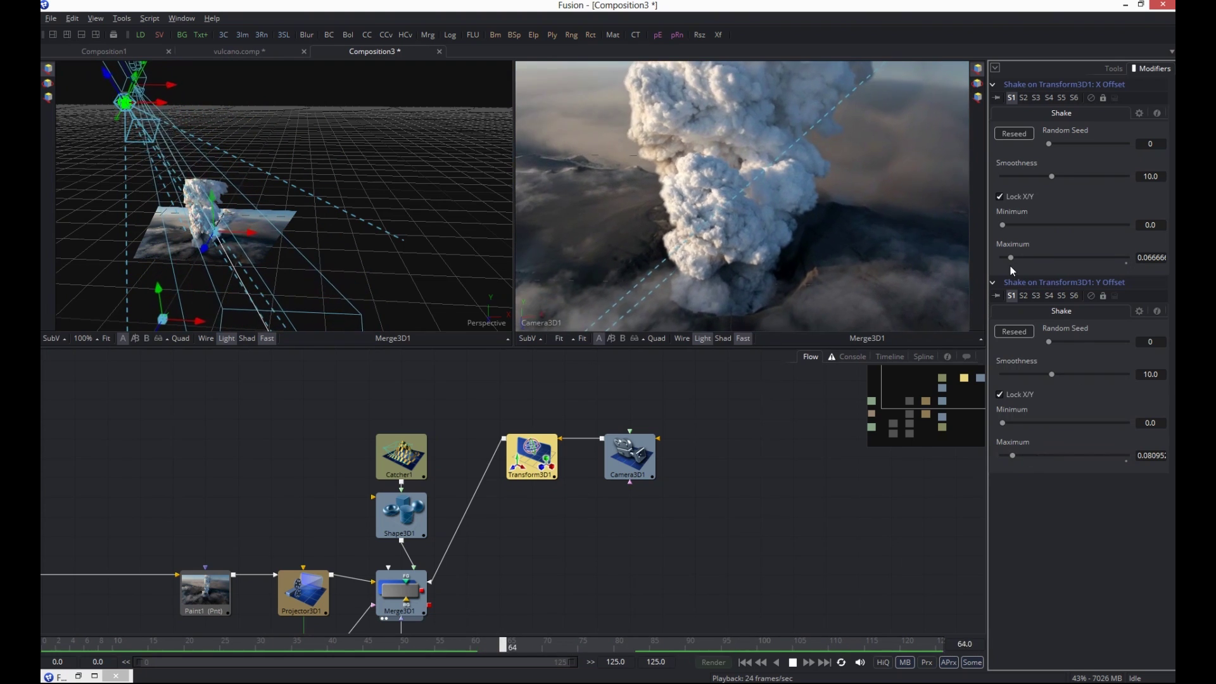
drag(1013, 257, 1009, 259)
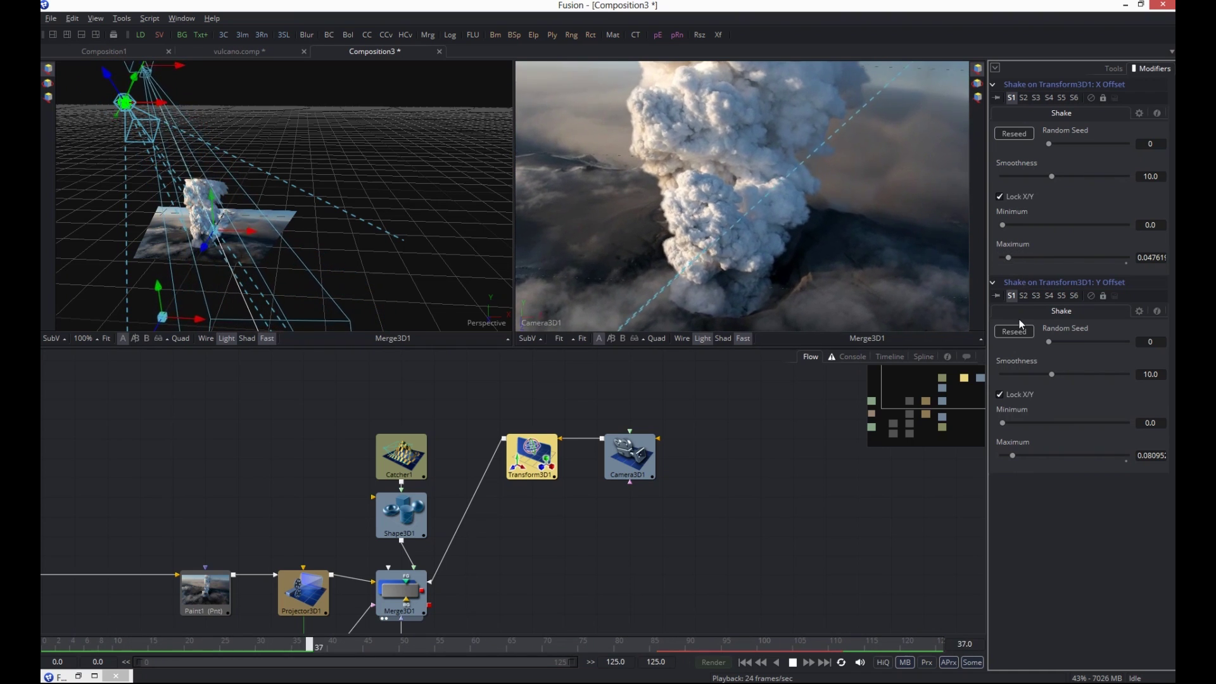
drag(1013, 455, 1005, 459)
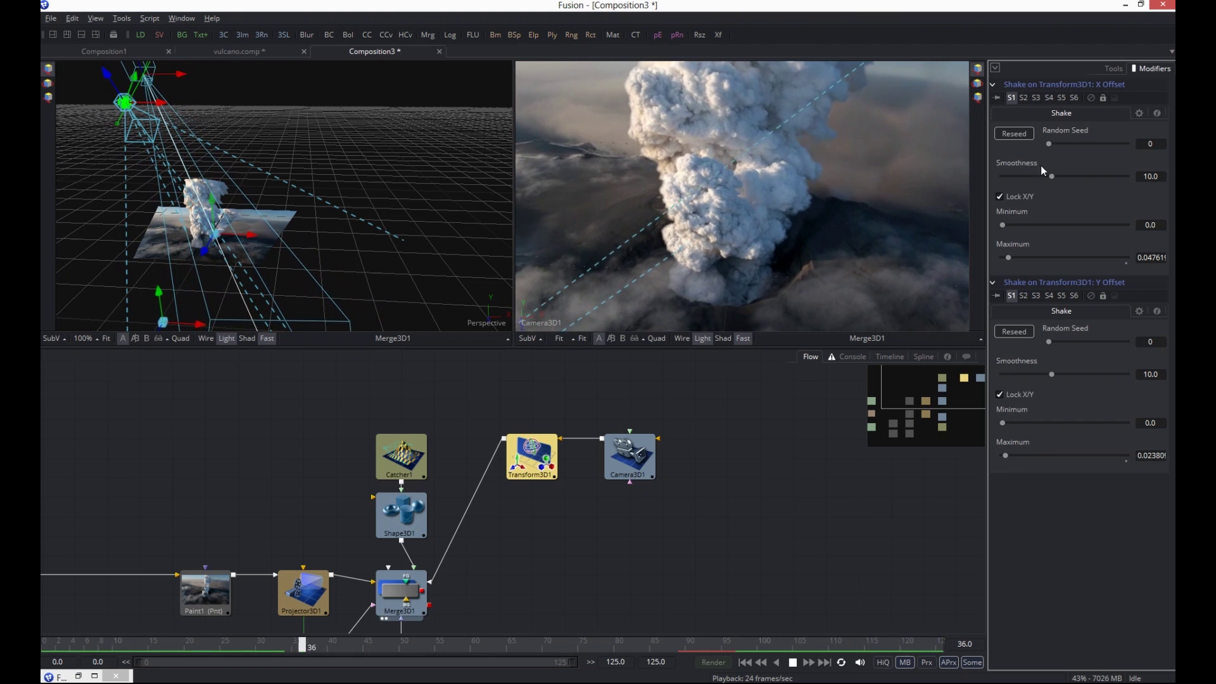
Raise shake smoothness to 13.69 for X and 13.45 for Y, then reopen the 3D tools
drag(1053, 177, 1071, 177)
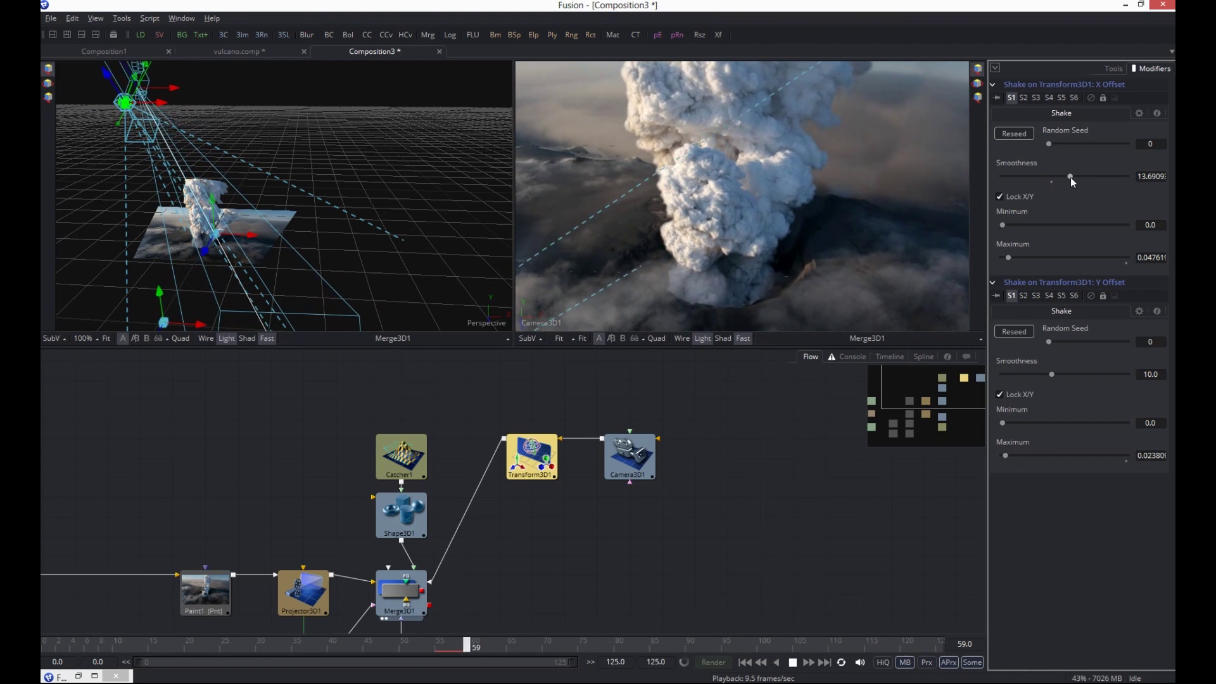
drag(1052, 375, 1070, 371)
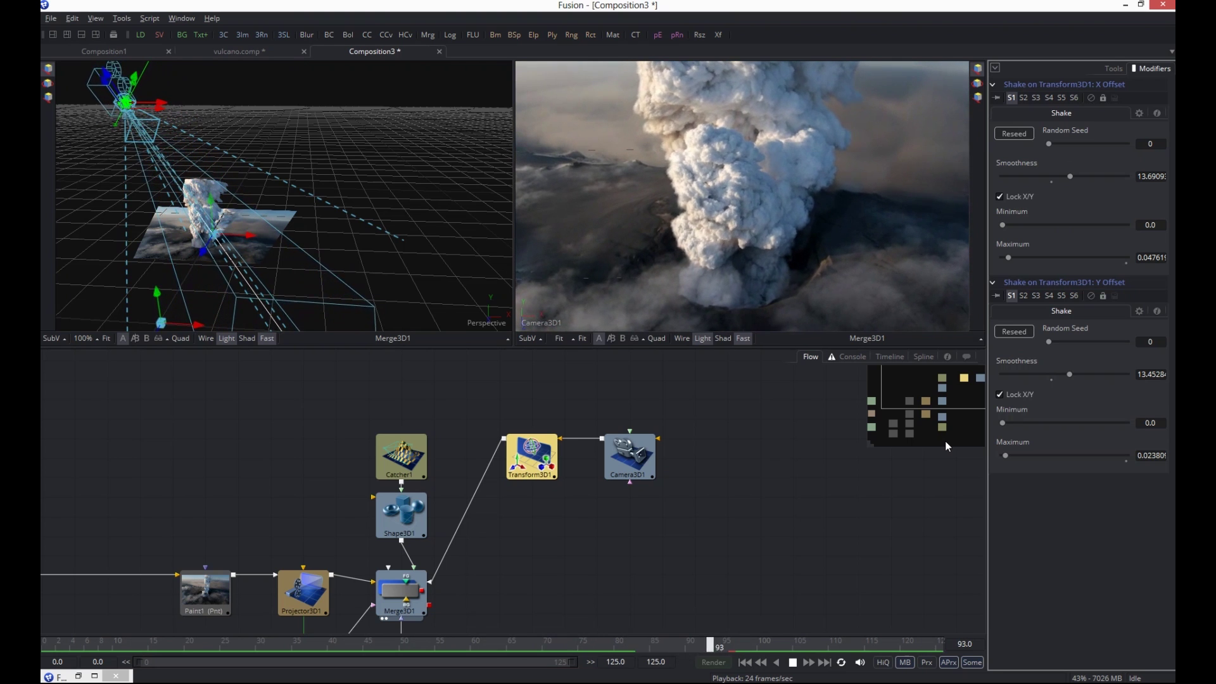
drag(589, 590, 568, 509)
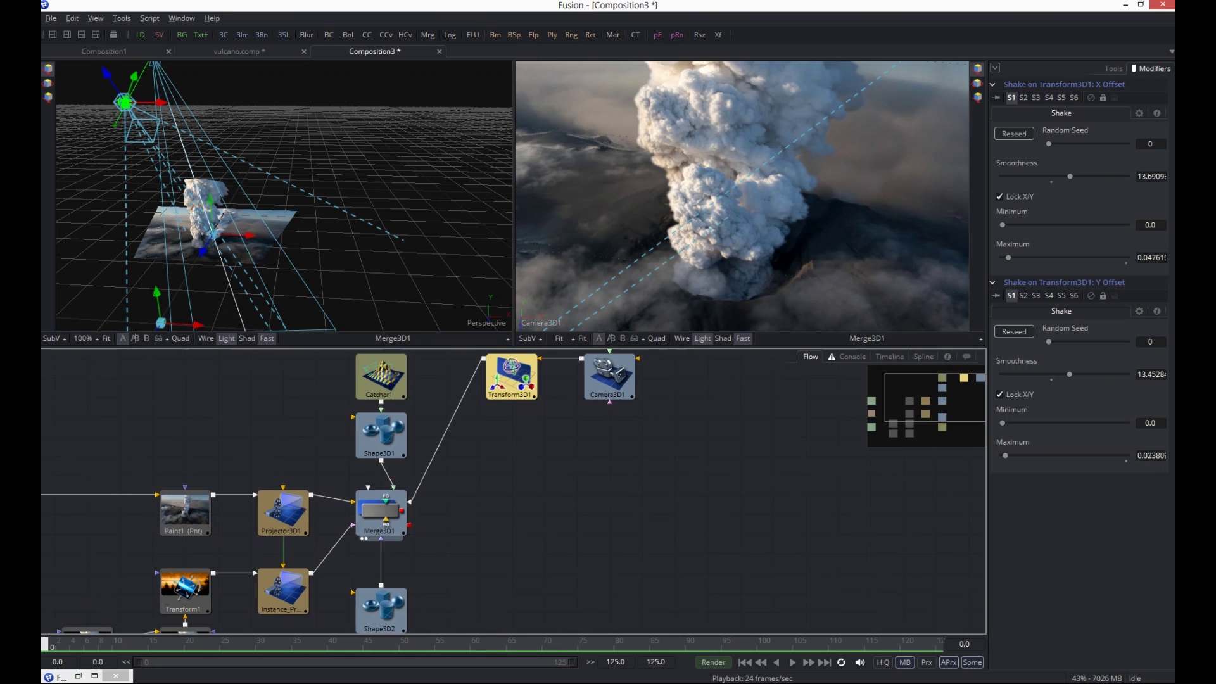
click(83, 676)
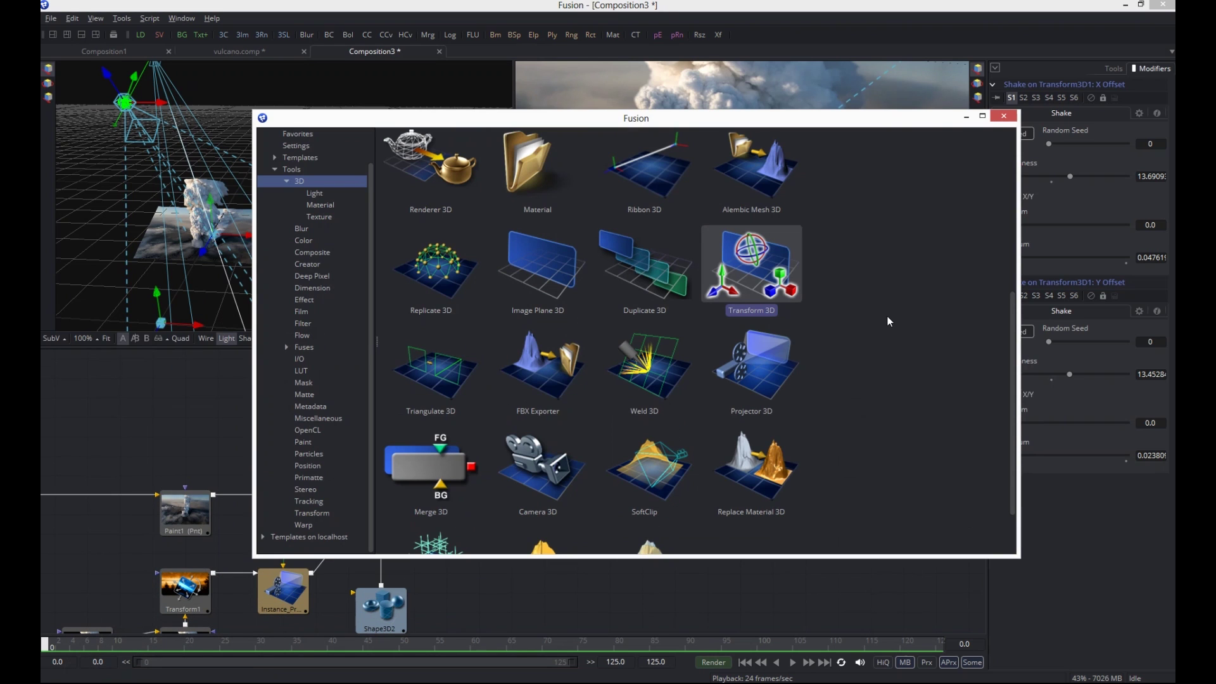
Place a Renderer 3D node beside Merge3D1 and wire Merge3D1's output into it
scroll(834, 345, up, 2)
drag(437, 314, 610, 599)
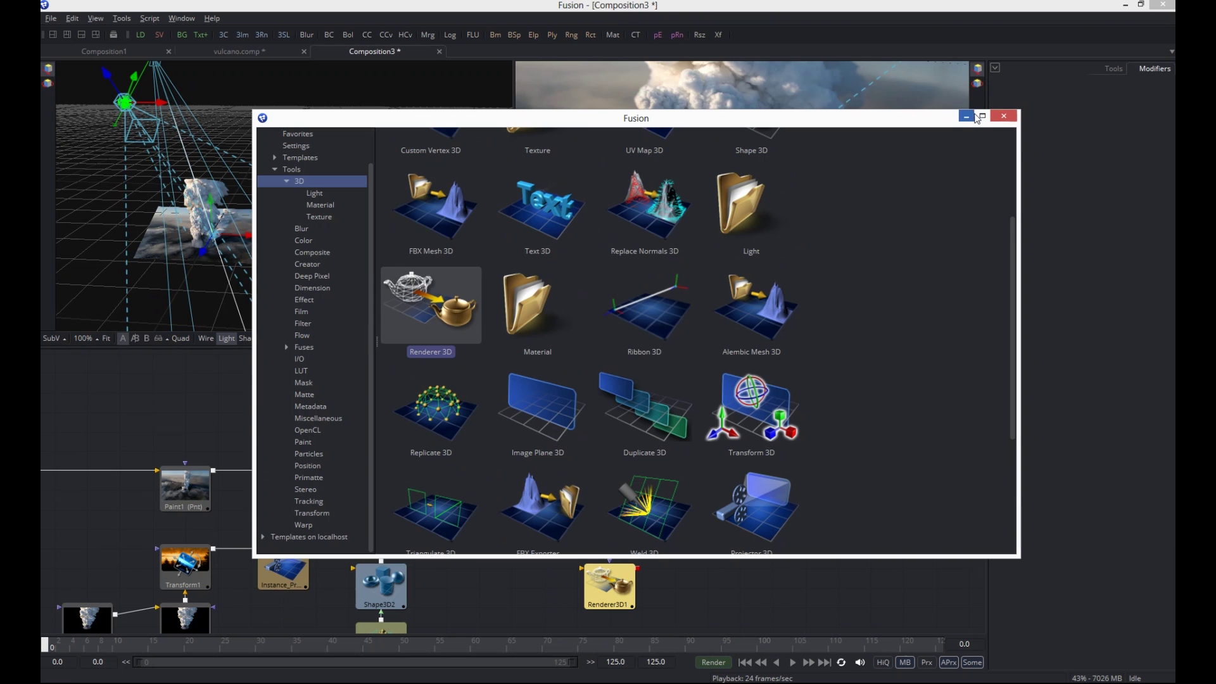
click(967, 117)
drag(609, 584, 523, 499)
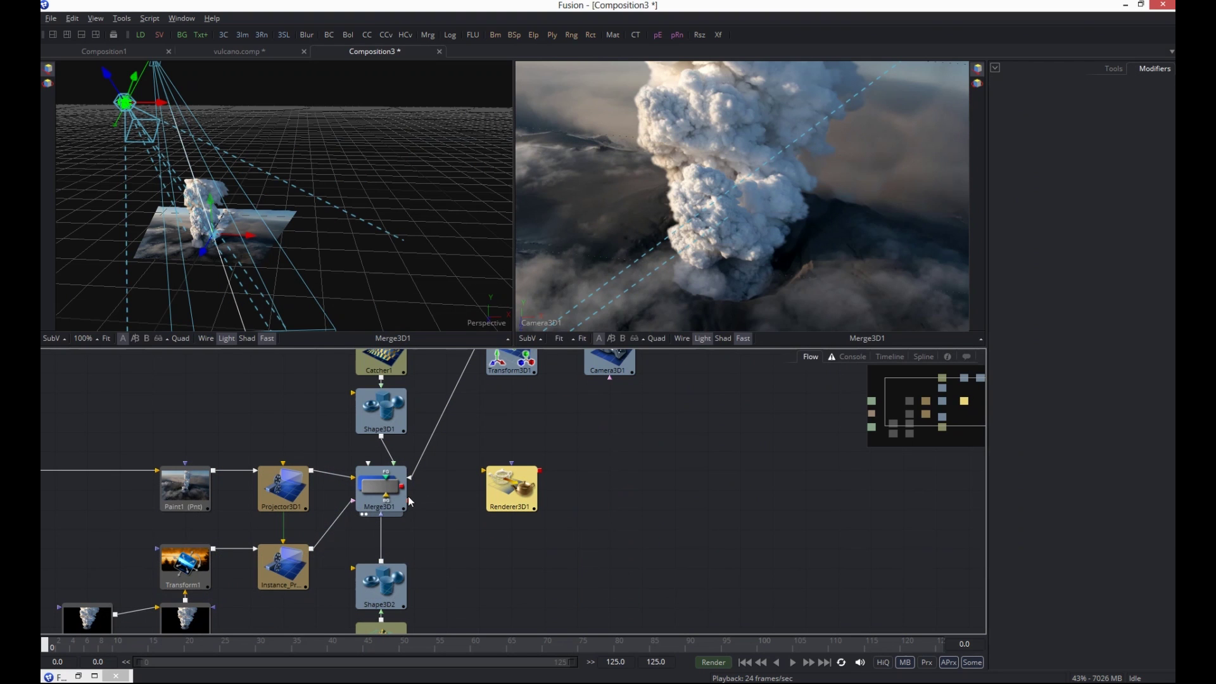
drag(409, 504, 502, 504)
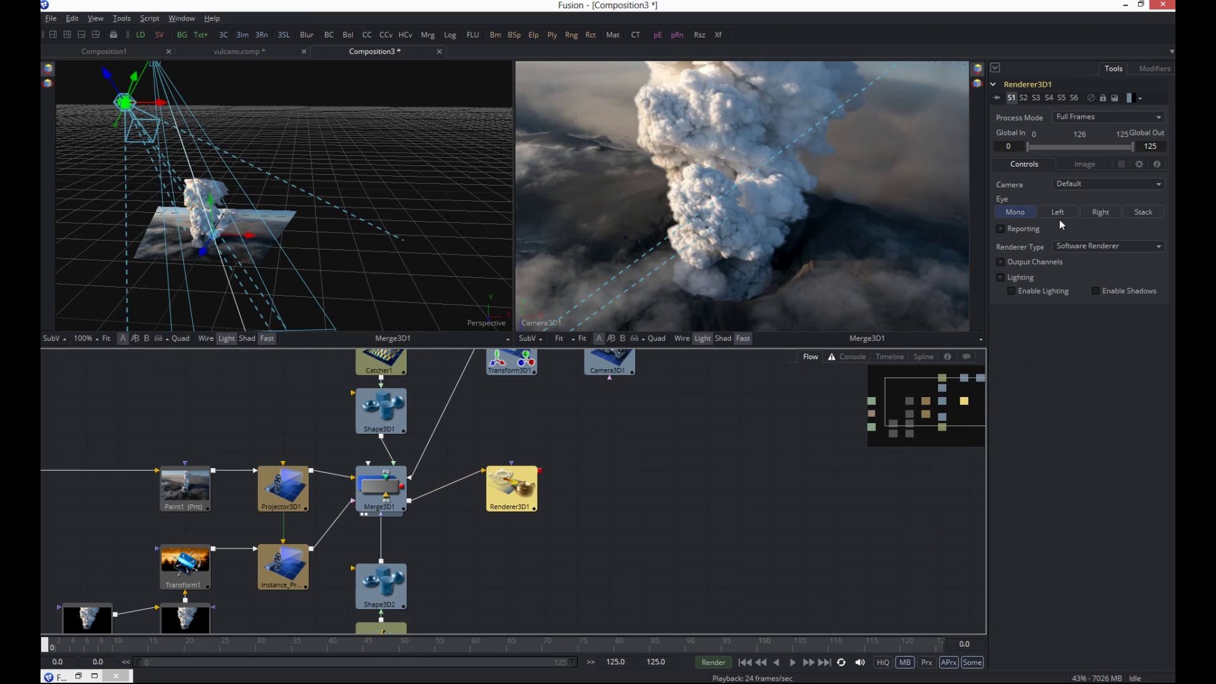
Set Renderer3D1's image width to 1280 and height to 720
click(1080, 164)
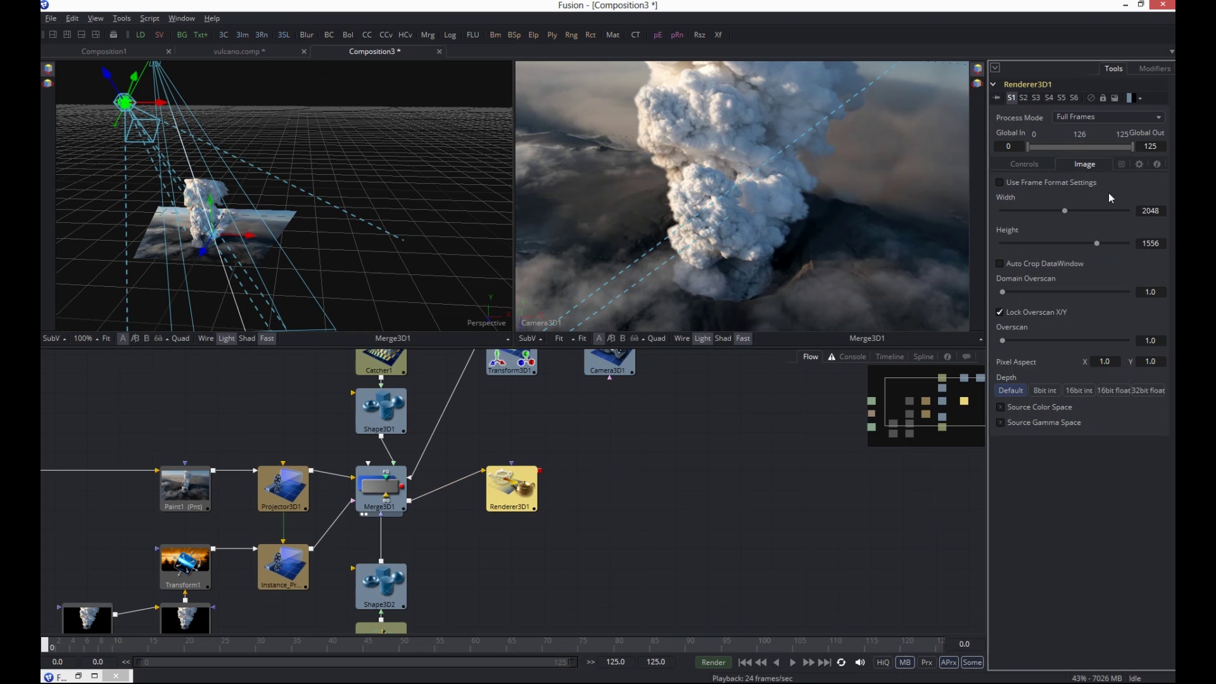
click(1144, 211)
text(1280)
key(Tab)
text(720)
key(Tab)
Show Renderer3D1 fitted in the right viewer and scrub to frames 63–65 to check the shot
drag(520, 490, 586, 394)
drag(672, 178, 675, 172)
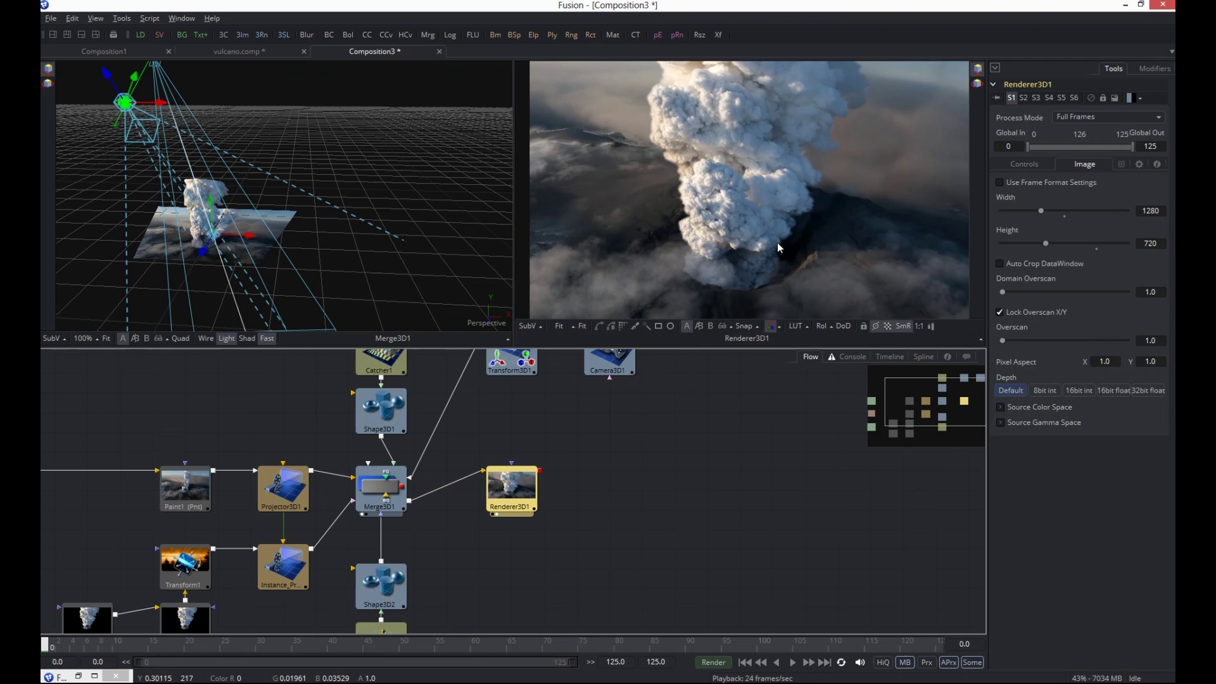
click(581, 326)
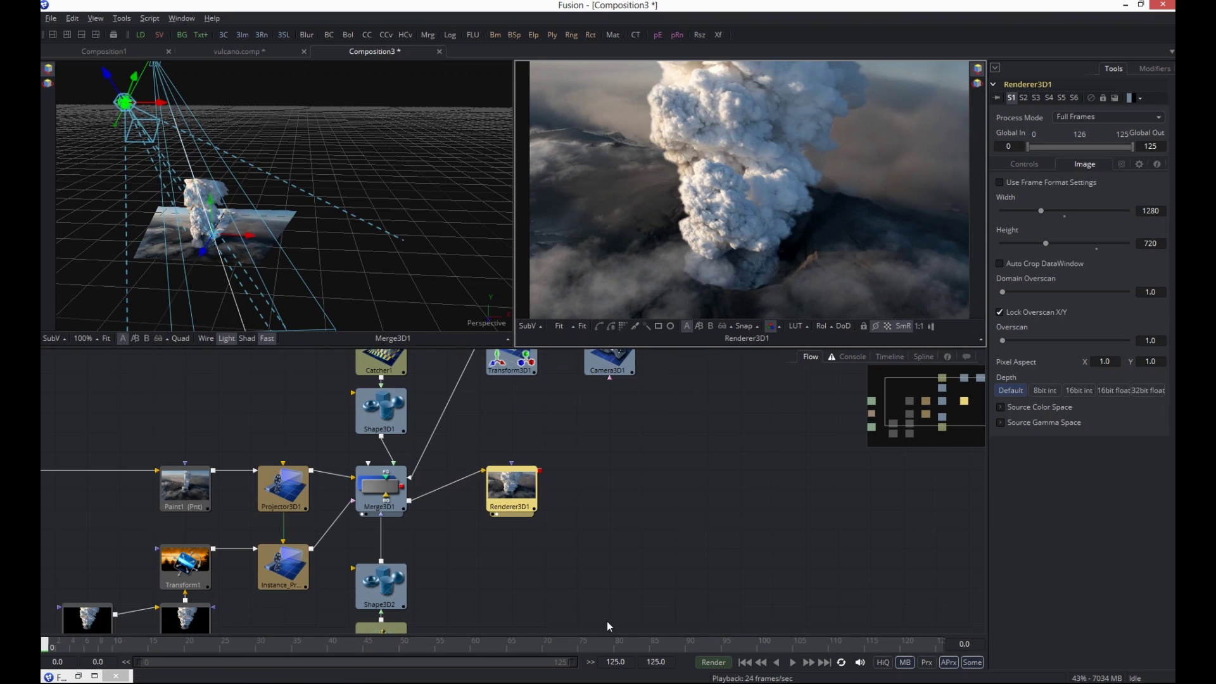
drag(47, 645, 510, 668)
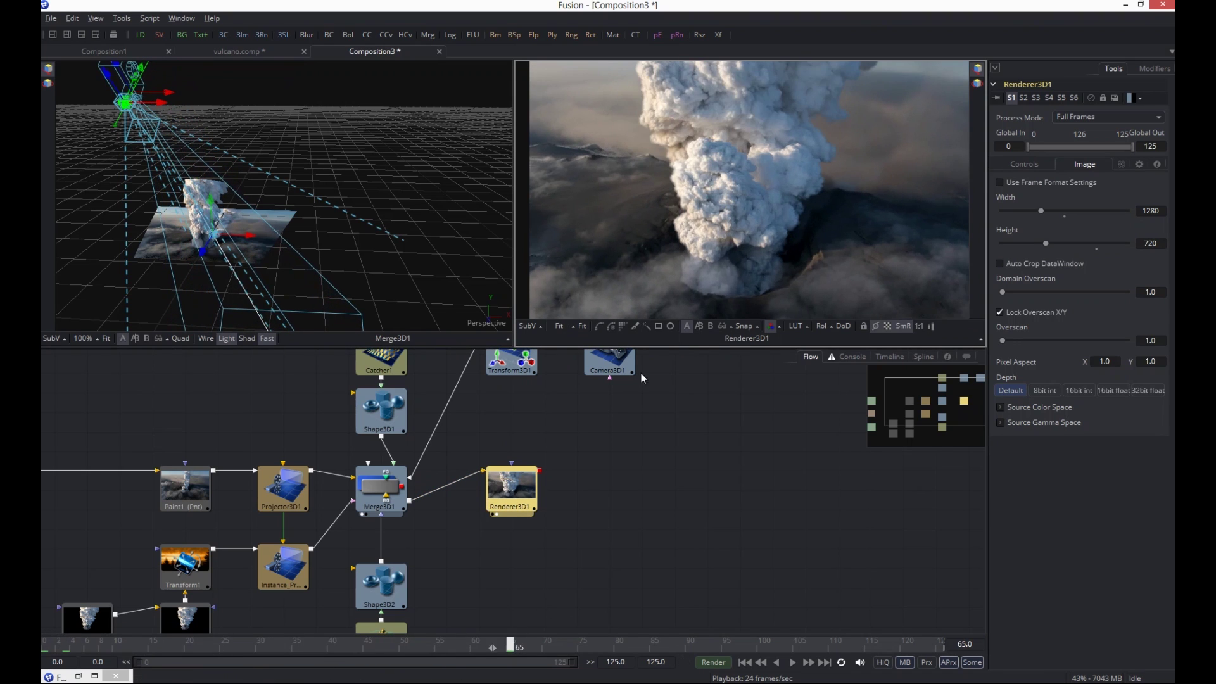
drag(811, 150, 788, 163)
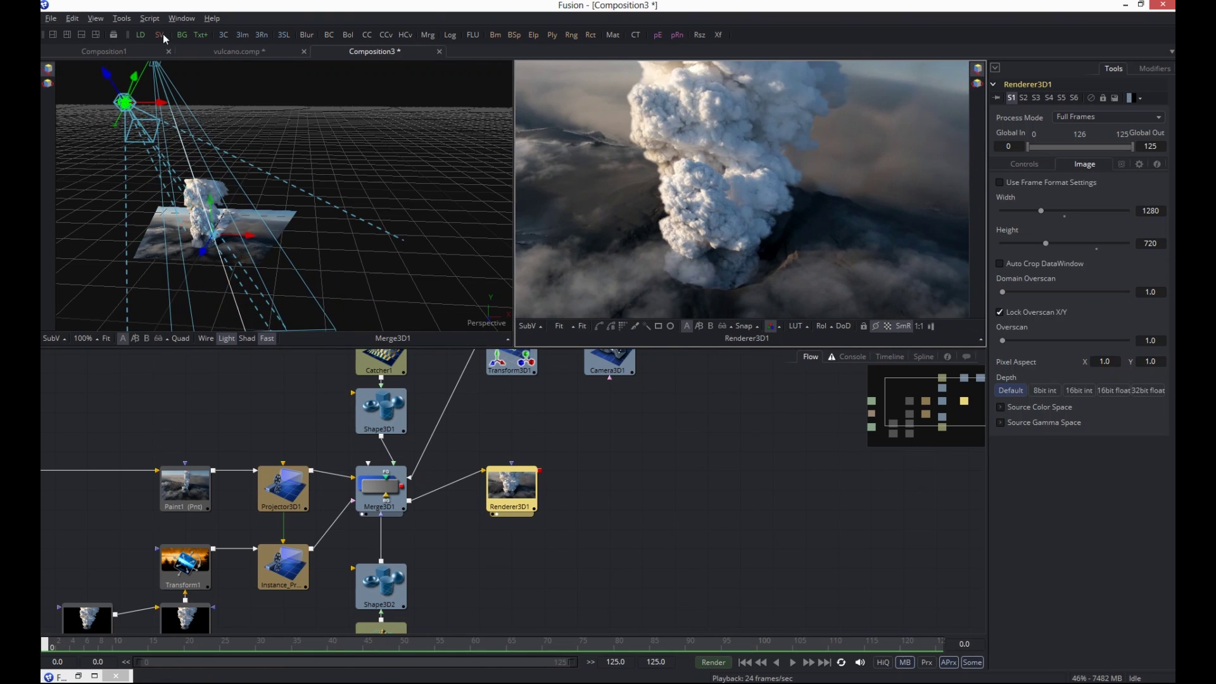
Add a Saver writing vulcano_tutorial.mov and check its H.264 QuickTime compression settings
click(160, 36)
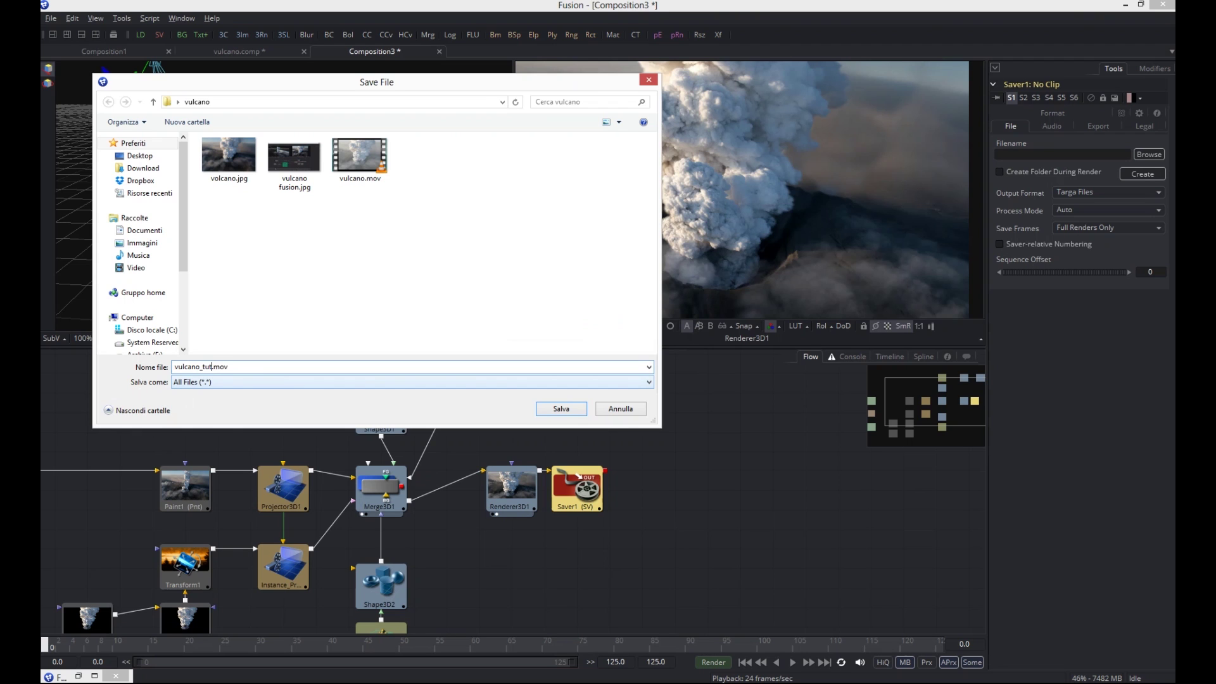
key(Return)
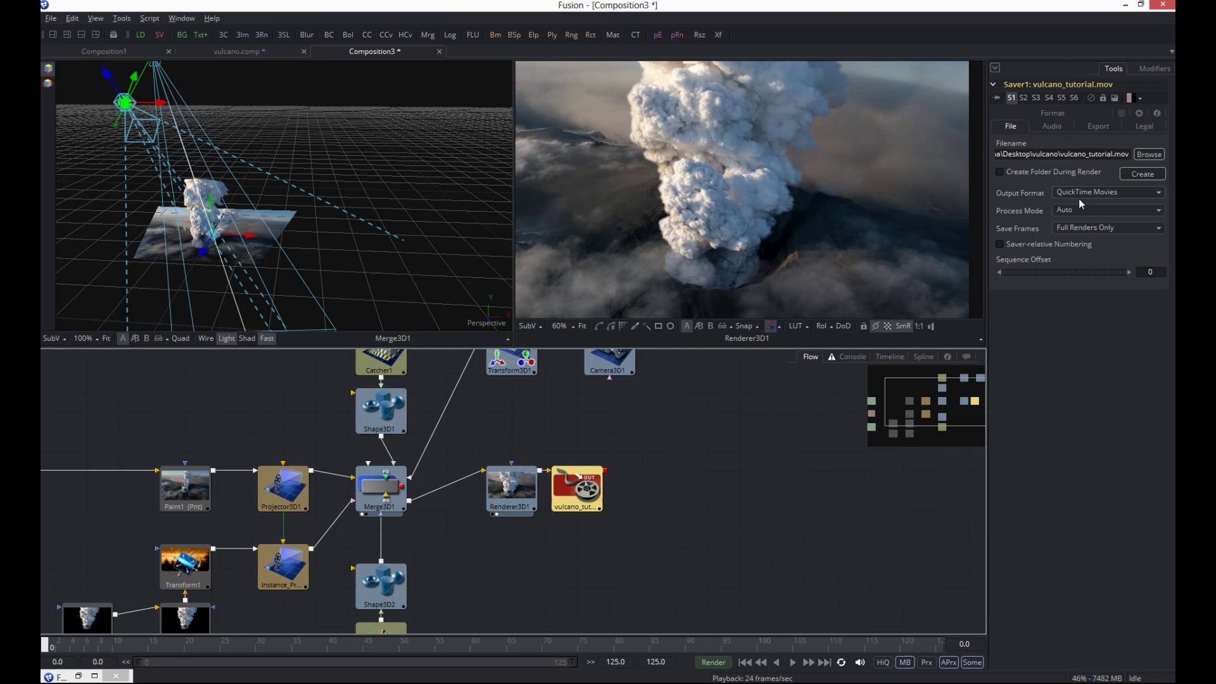
click(1045, 114)
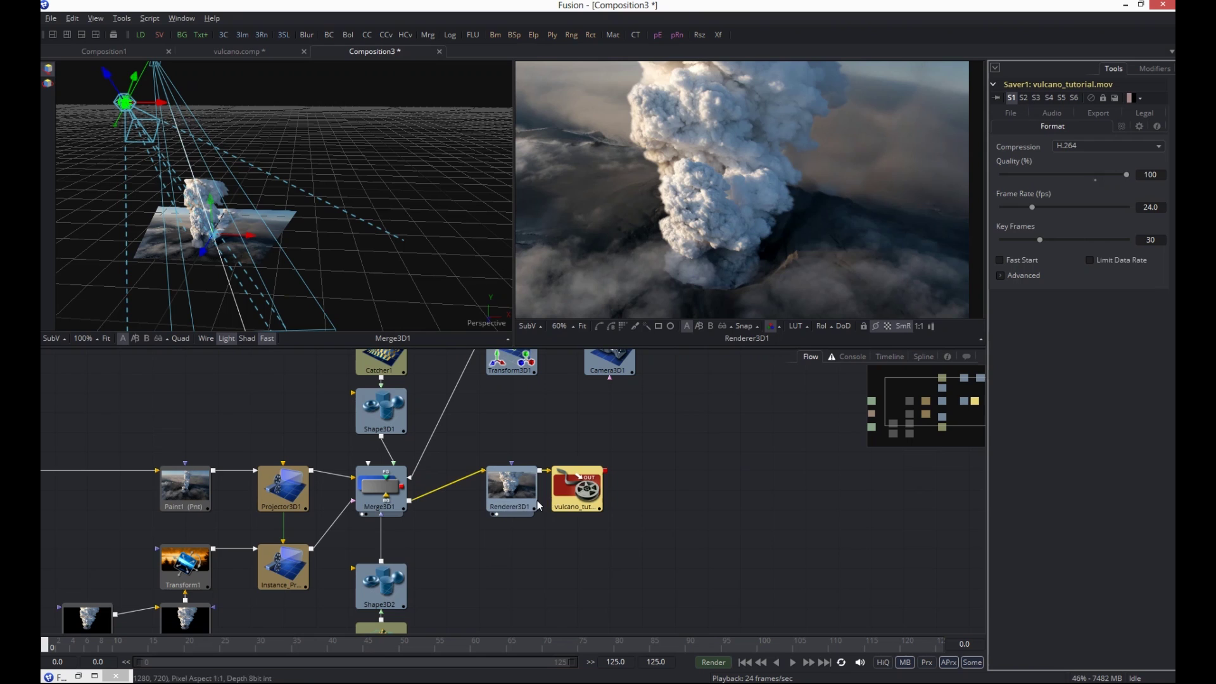
Move the Saver node right, view its output, and bring up Render Settings
drag(565, 480, 663, 480)
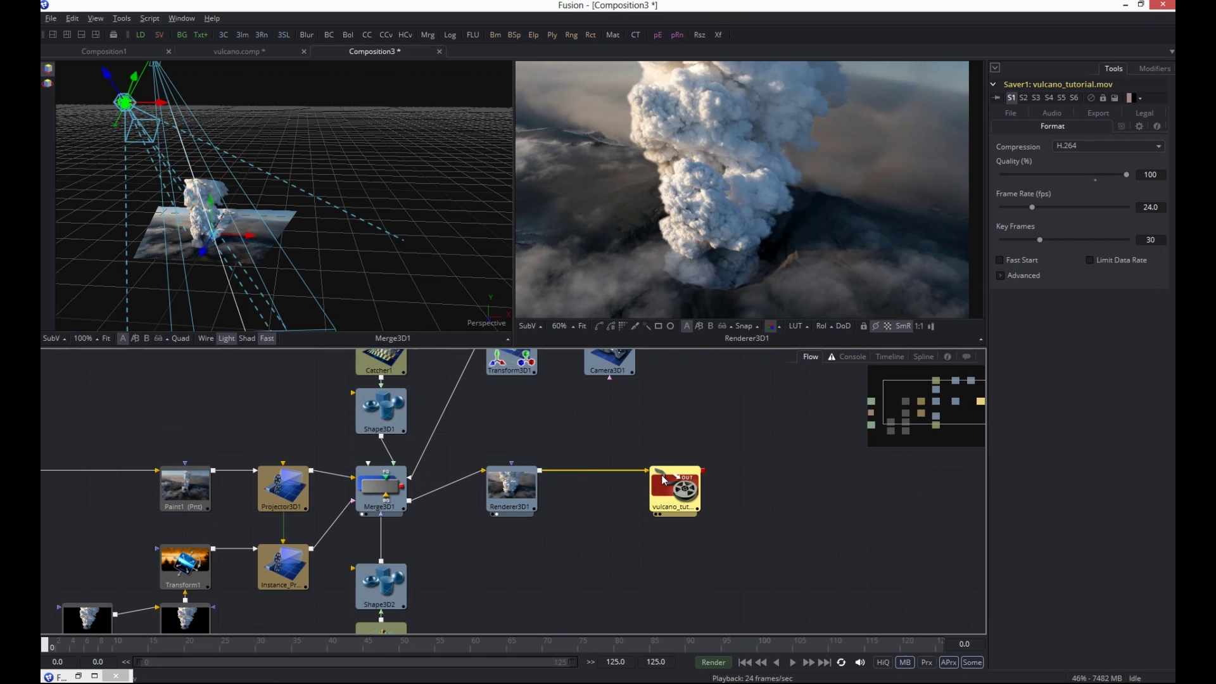
click(659, 516)
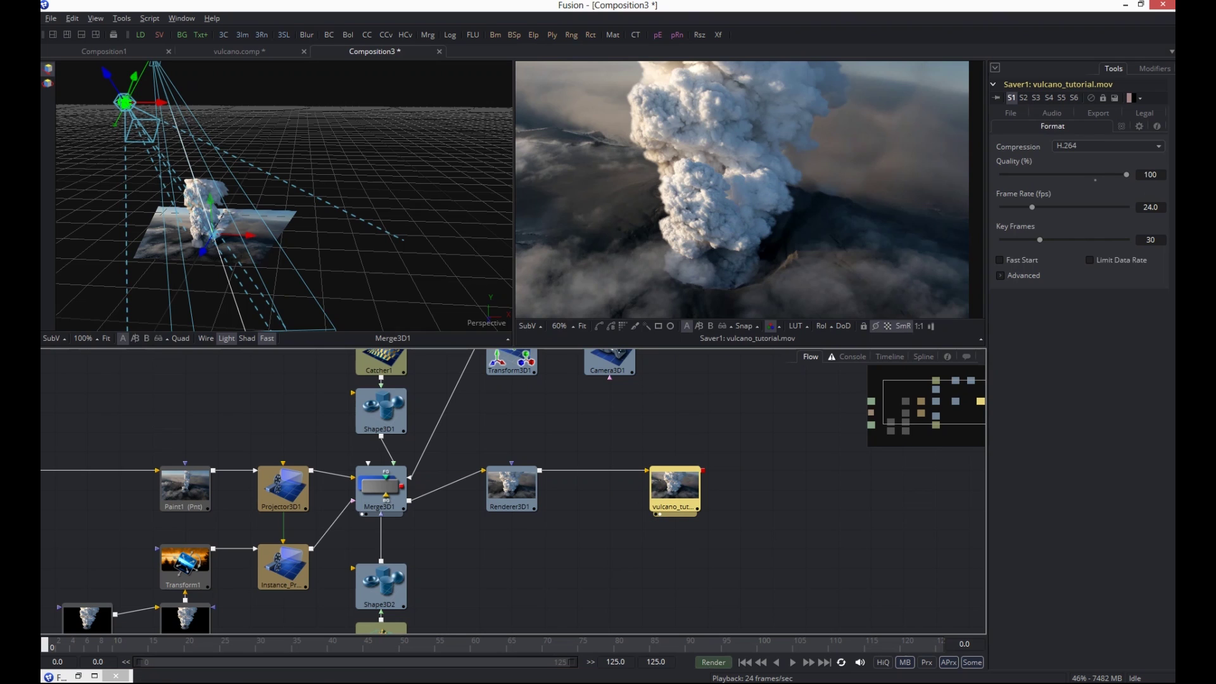
click(714, 662)
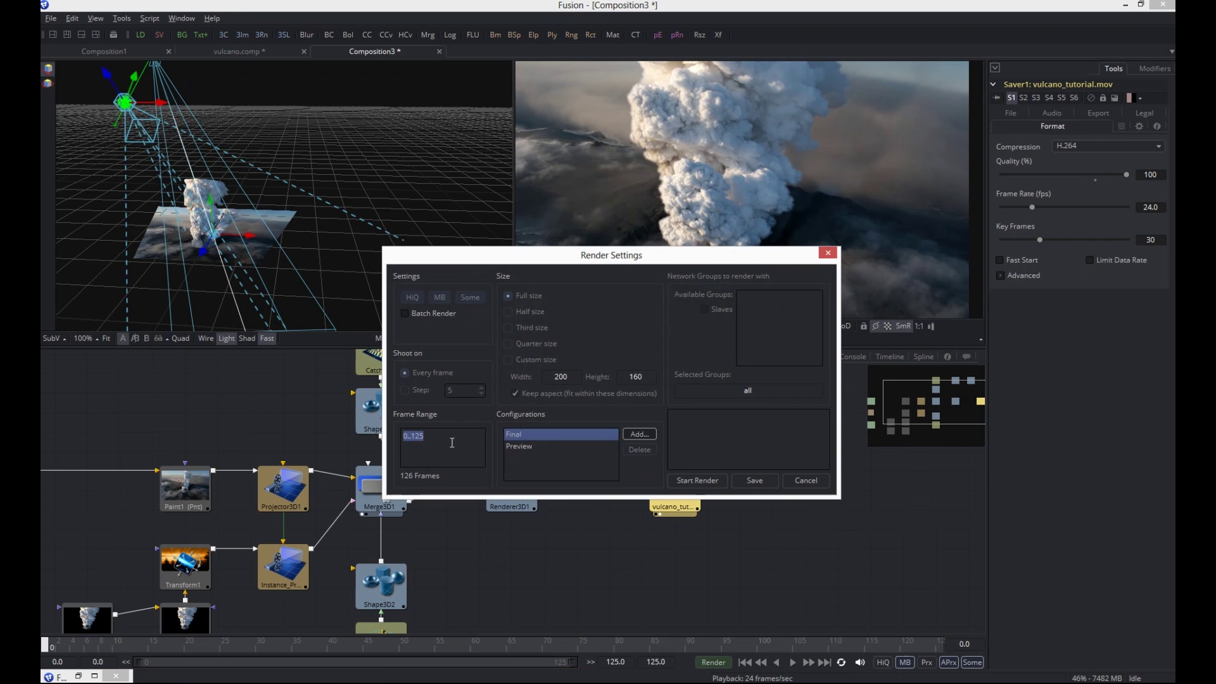
Render frames 0–125 to vulcano_tutorial.mov and dismiss the Render completed notice
click(684, 481)
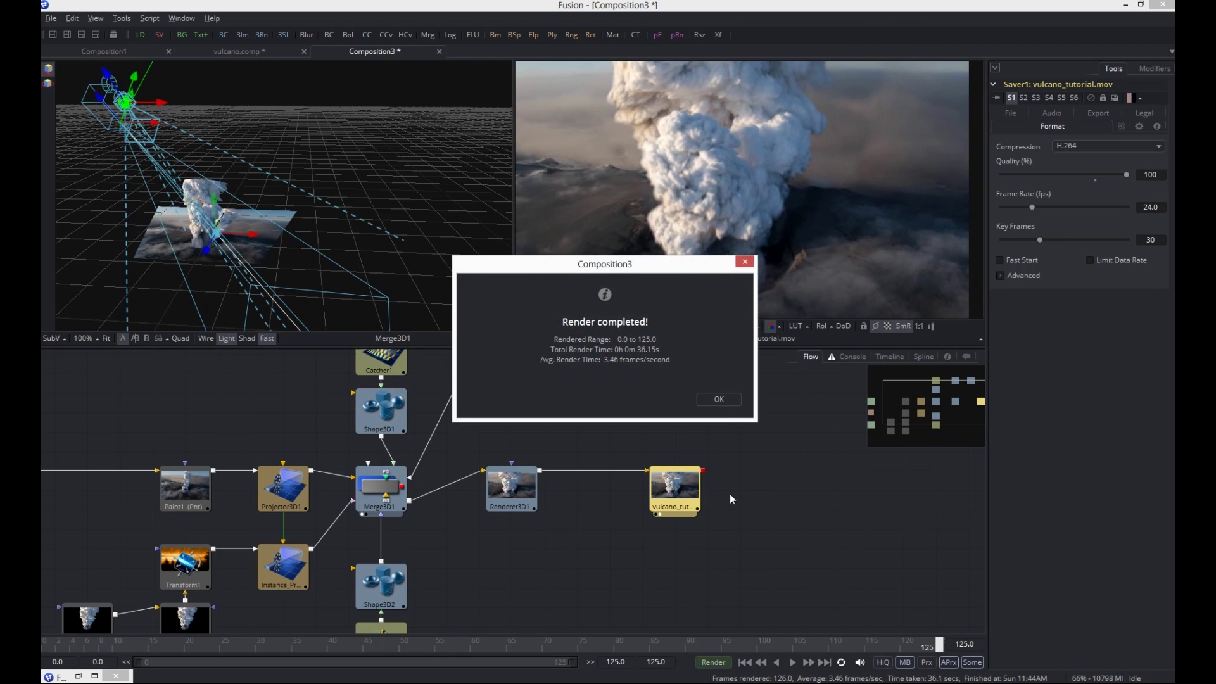
click(722, 400)
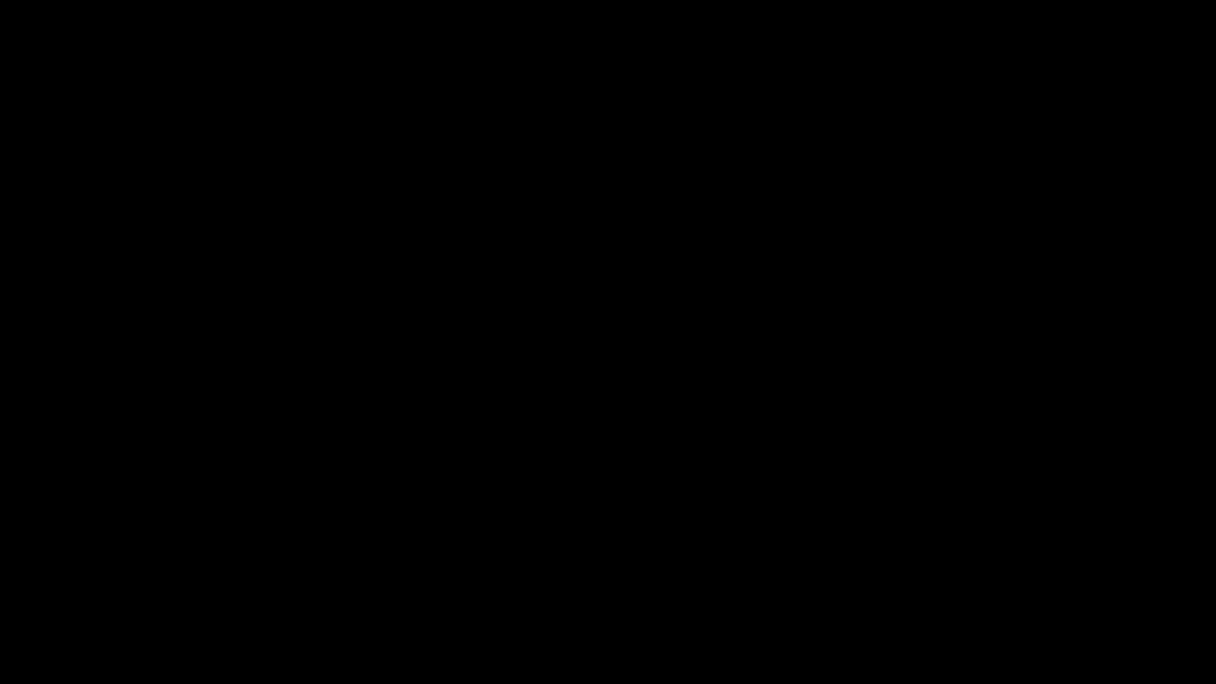